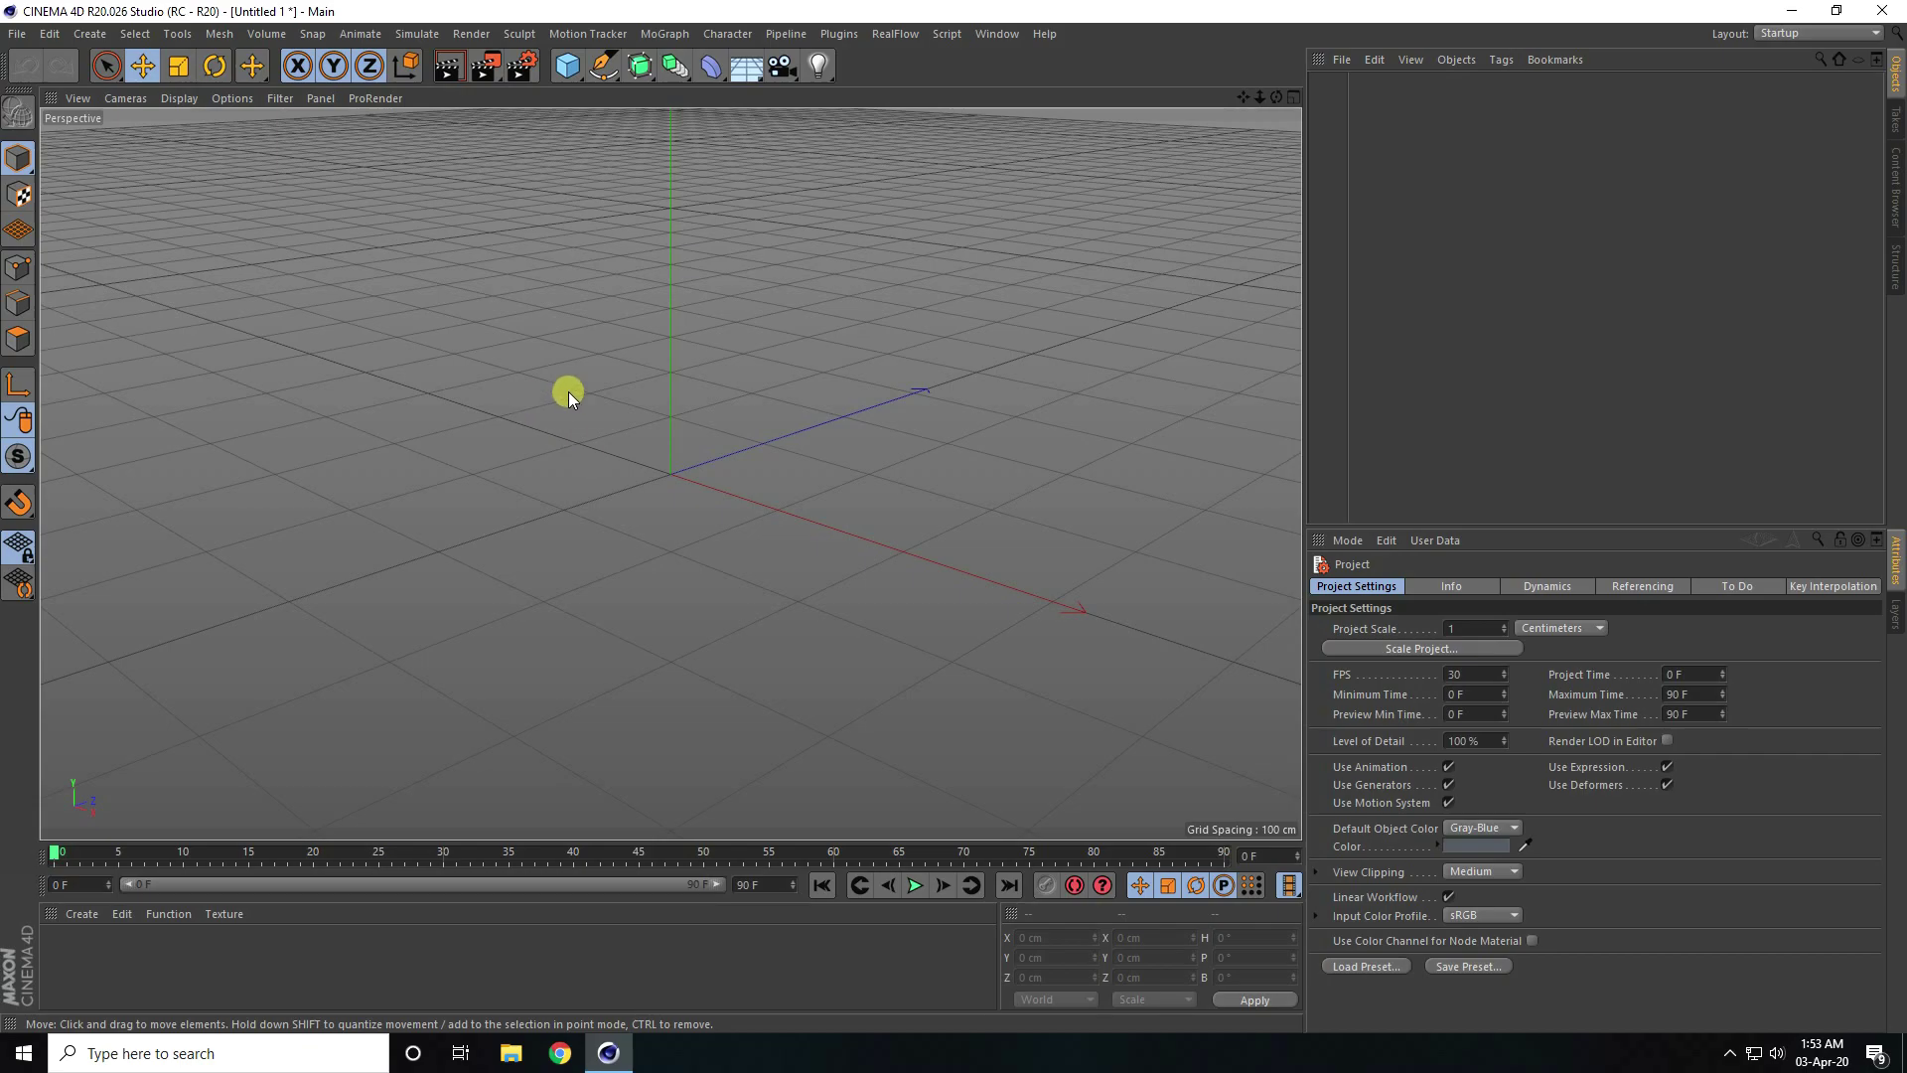
# - Add a cylinder and set its radius to 30 cm and its height to 650 cm
pyautogui.click(567, 65)
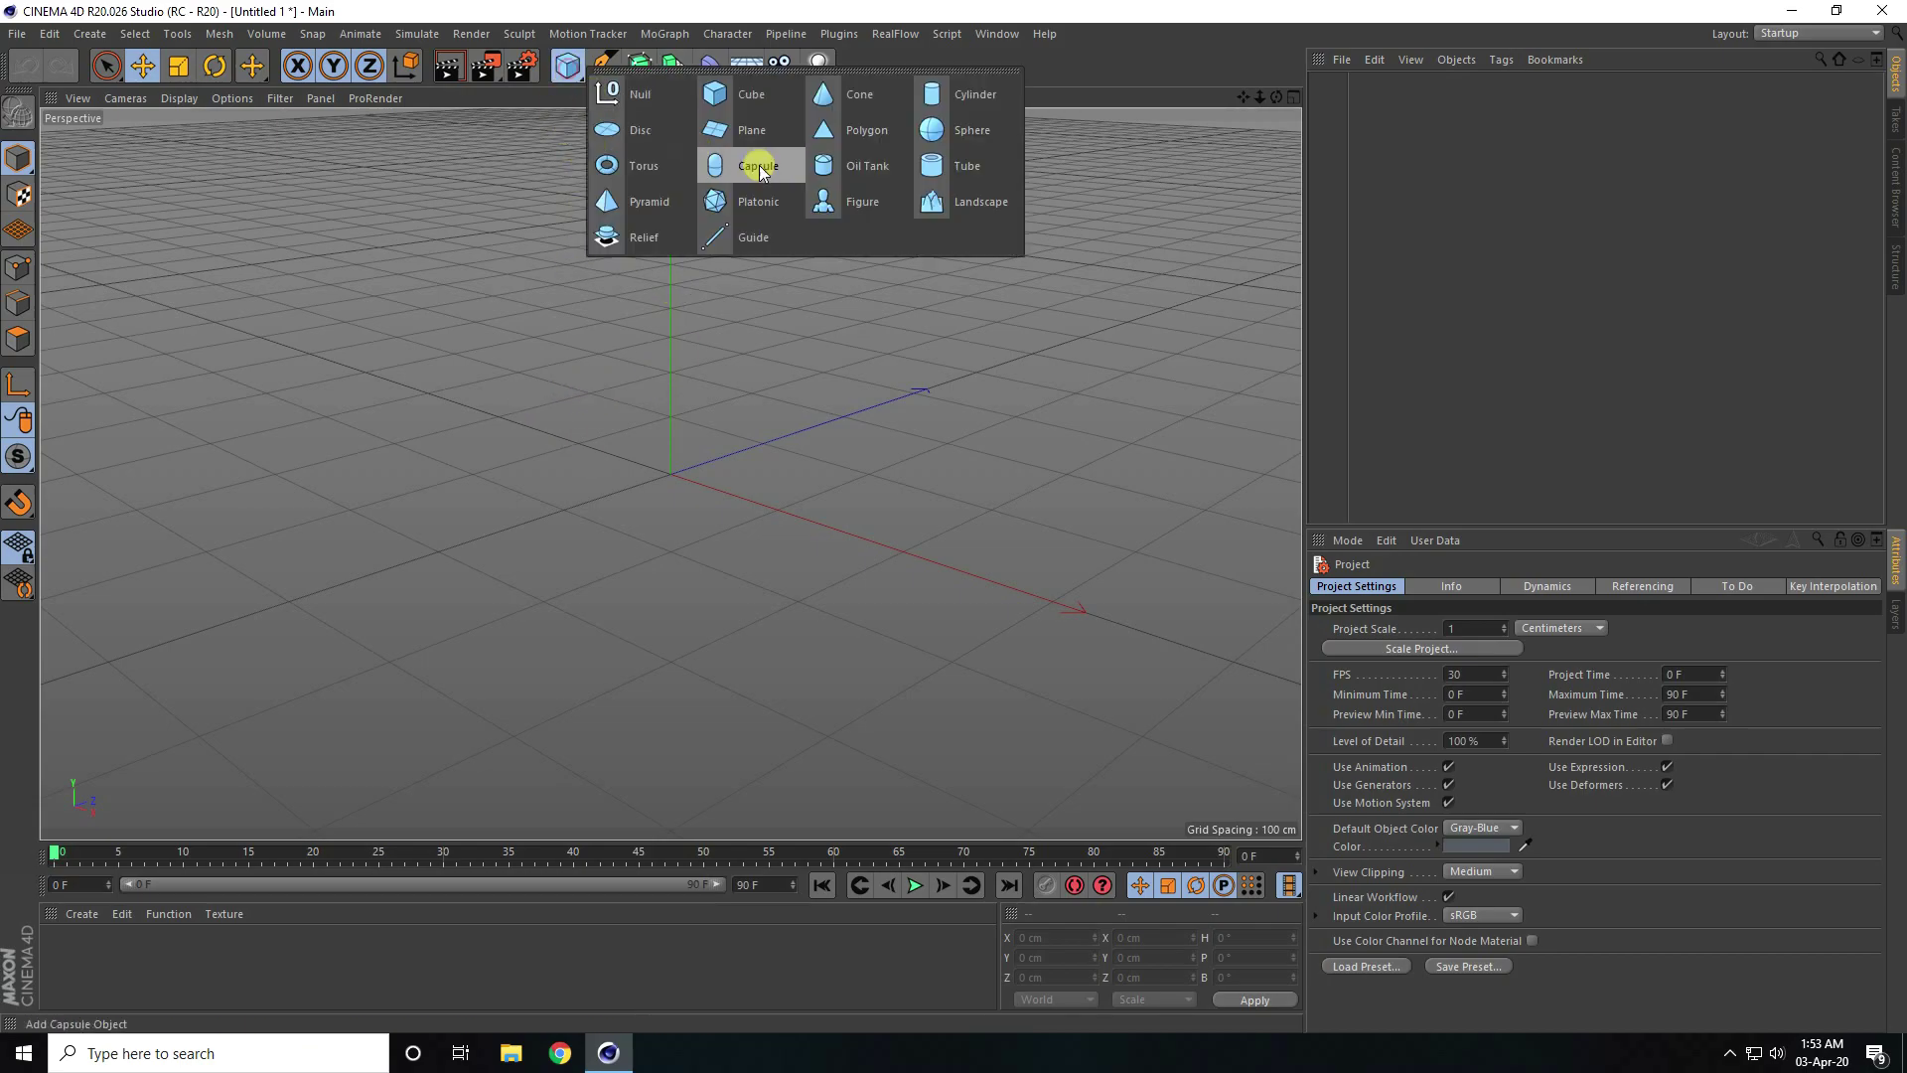
pyautogui.click(962, 98)
pyautogui.keyDown('alt'); pyautogui.moveTo(593, 663); pyautogui.dragTo(662, 654); pyautogui.keyUp('alt')
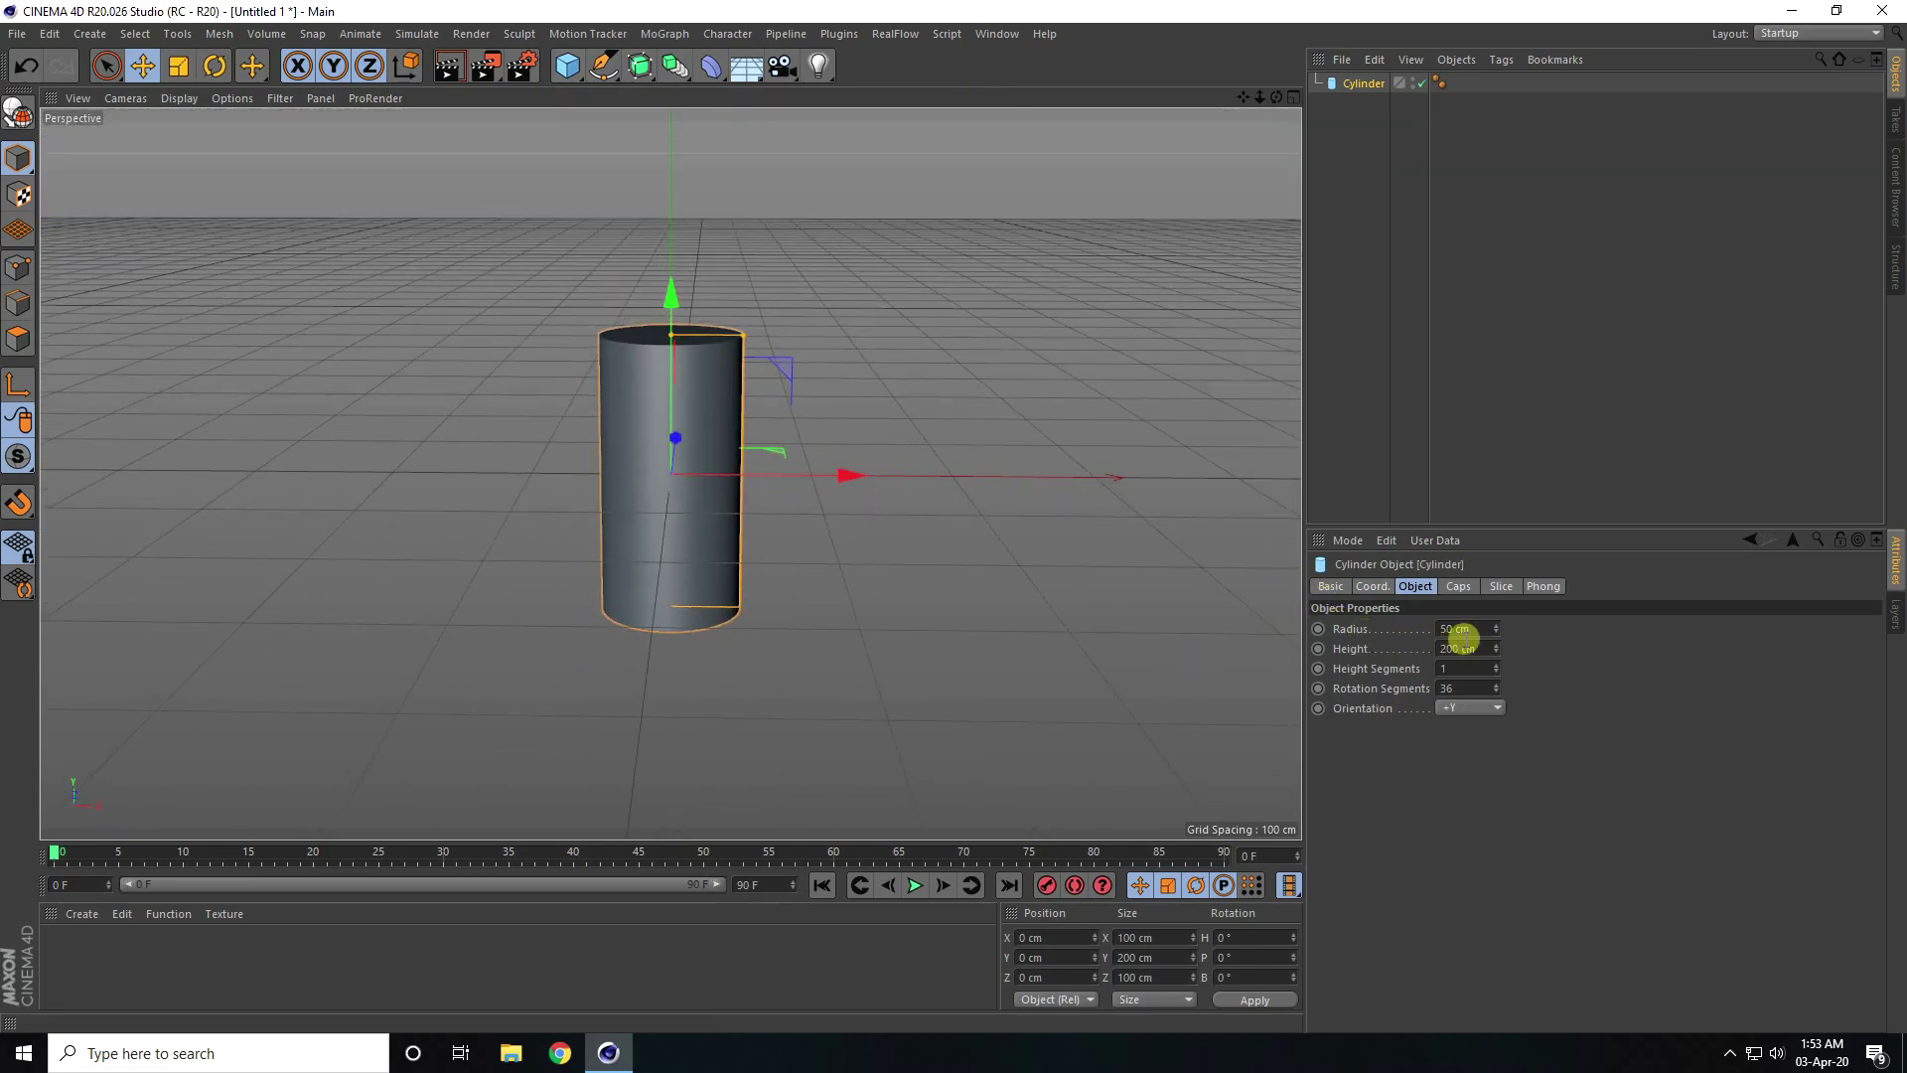
pyautogui.click(1458, 629)
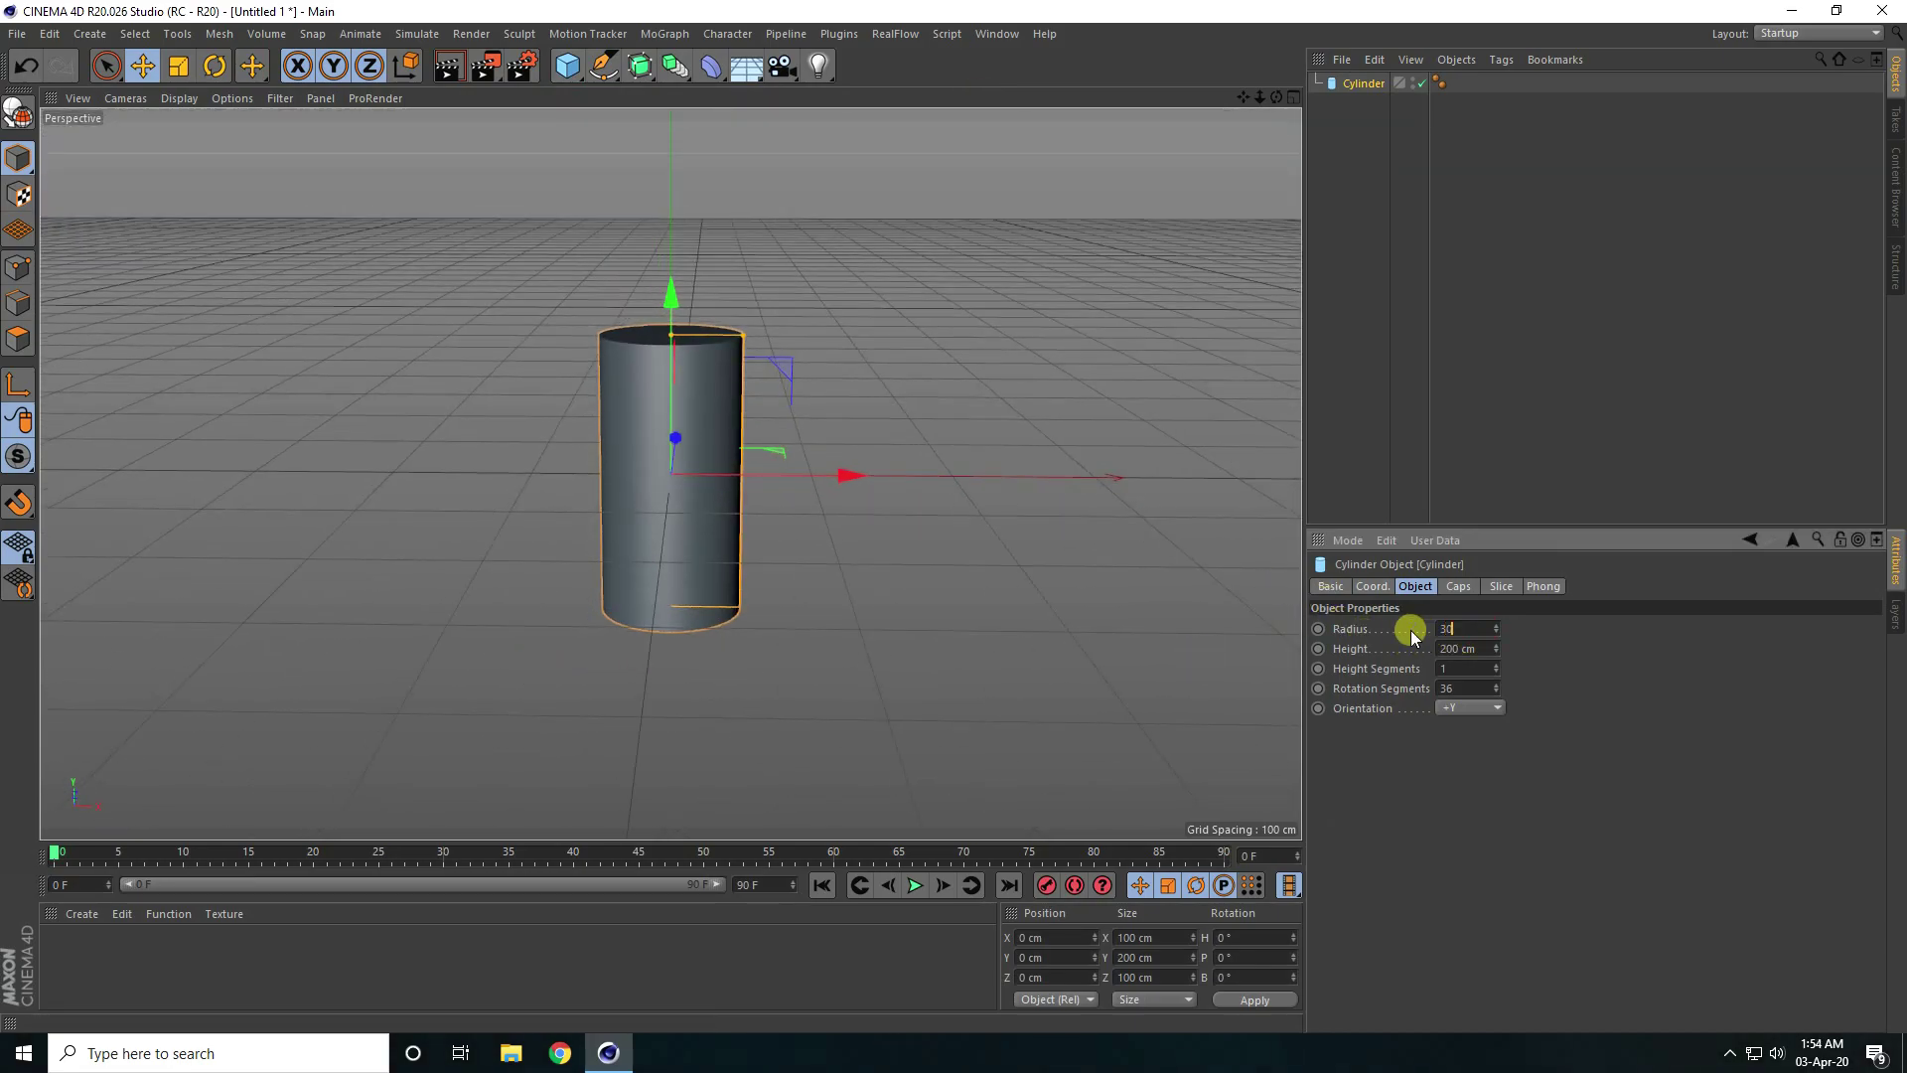
pyautogui.press('Return')
pyautogui.click(1464, 647)
pyautogui.write('65')
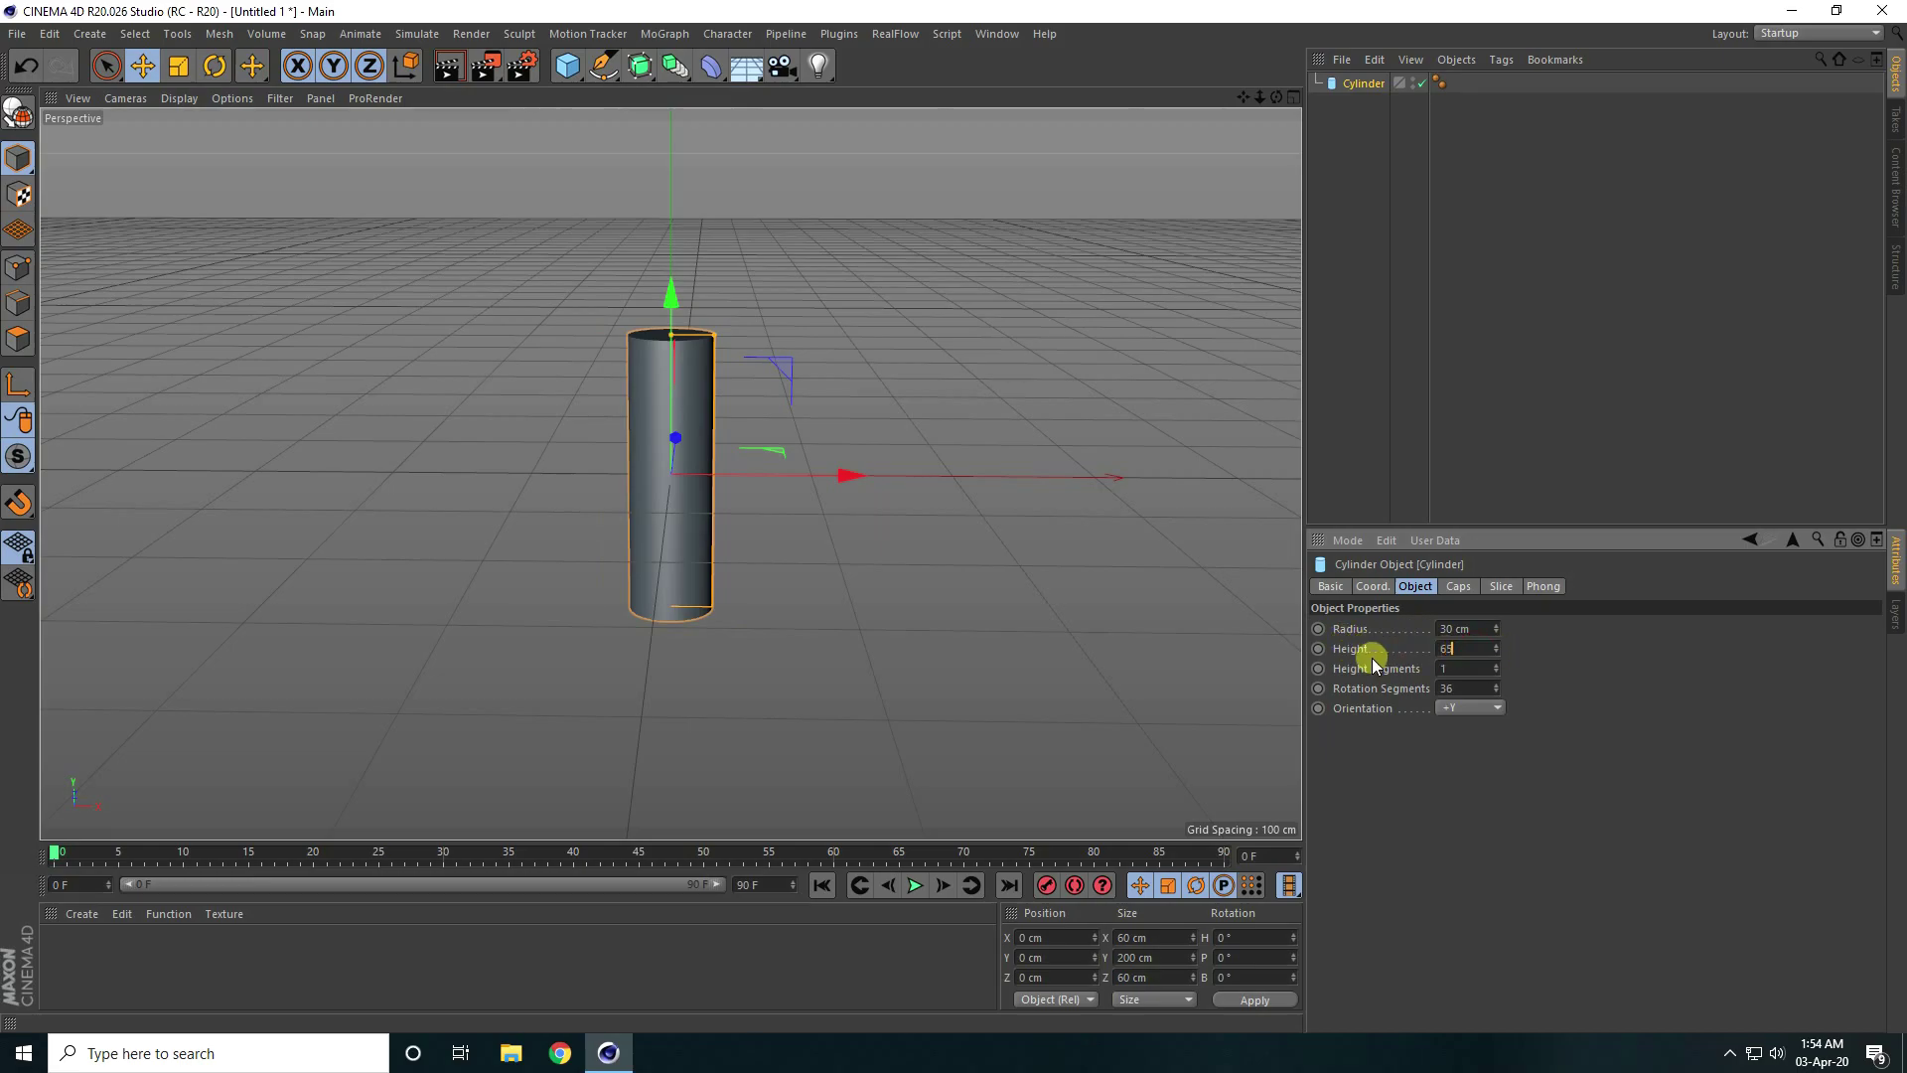
pyautogui.write('0')
pyautogui.press('Return')
# - Switch the perspective viewport's display mode to Gouraud Shading (Lines)
pyautogui.scroll(-4, 653, 574)
pyautogui.scroll(1, 653, 575)
pyautogui.click(169, 98)
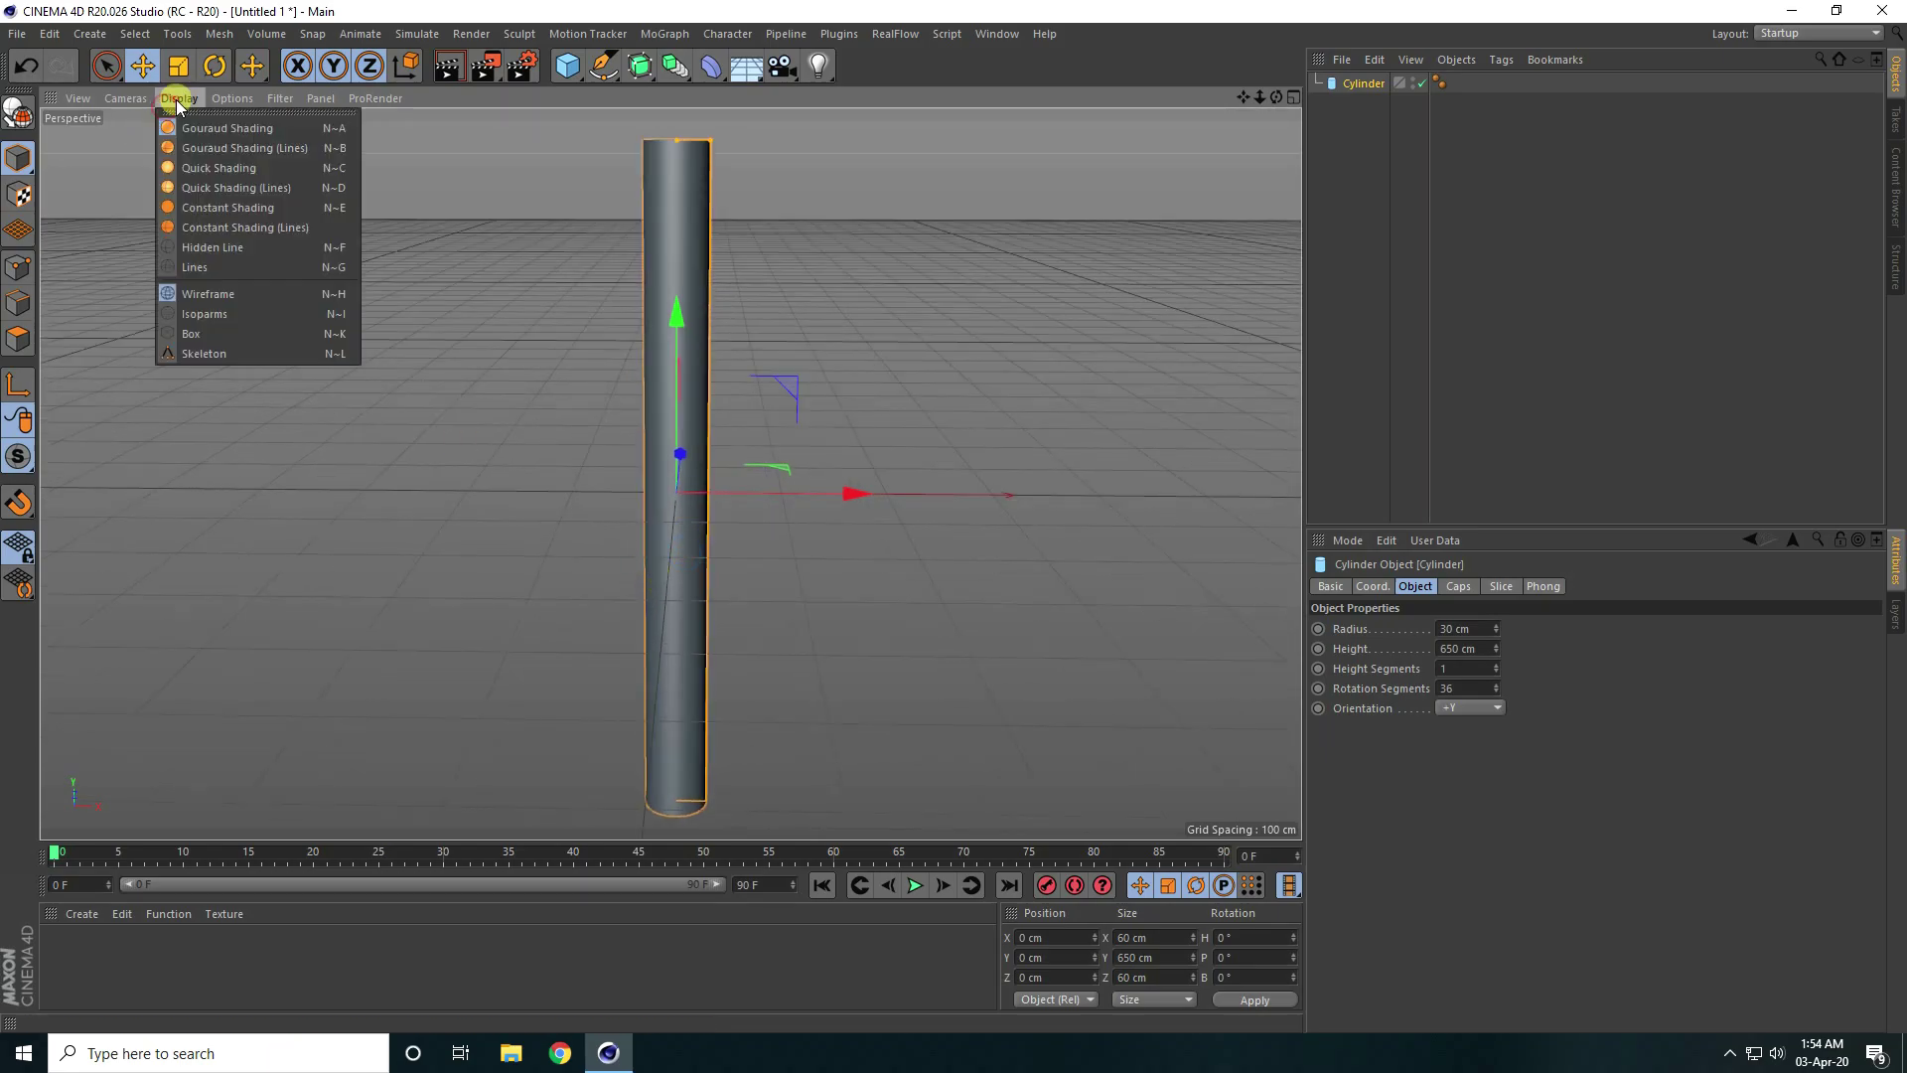
pyautogui.click(185, 153)
pyautogui.scroll(3, 695, 264)
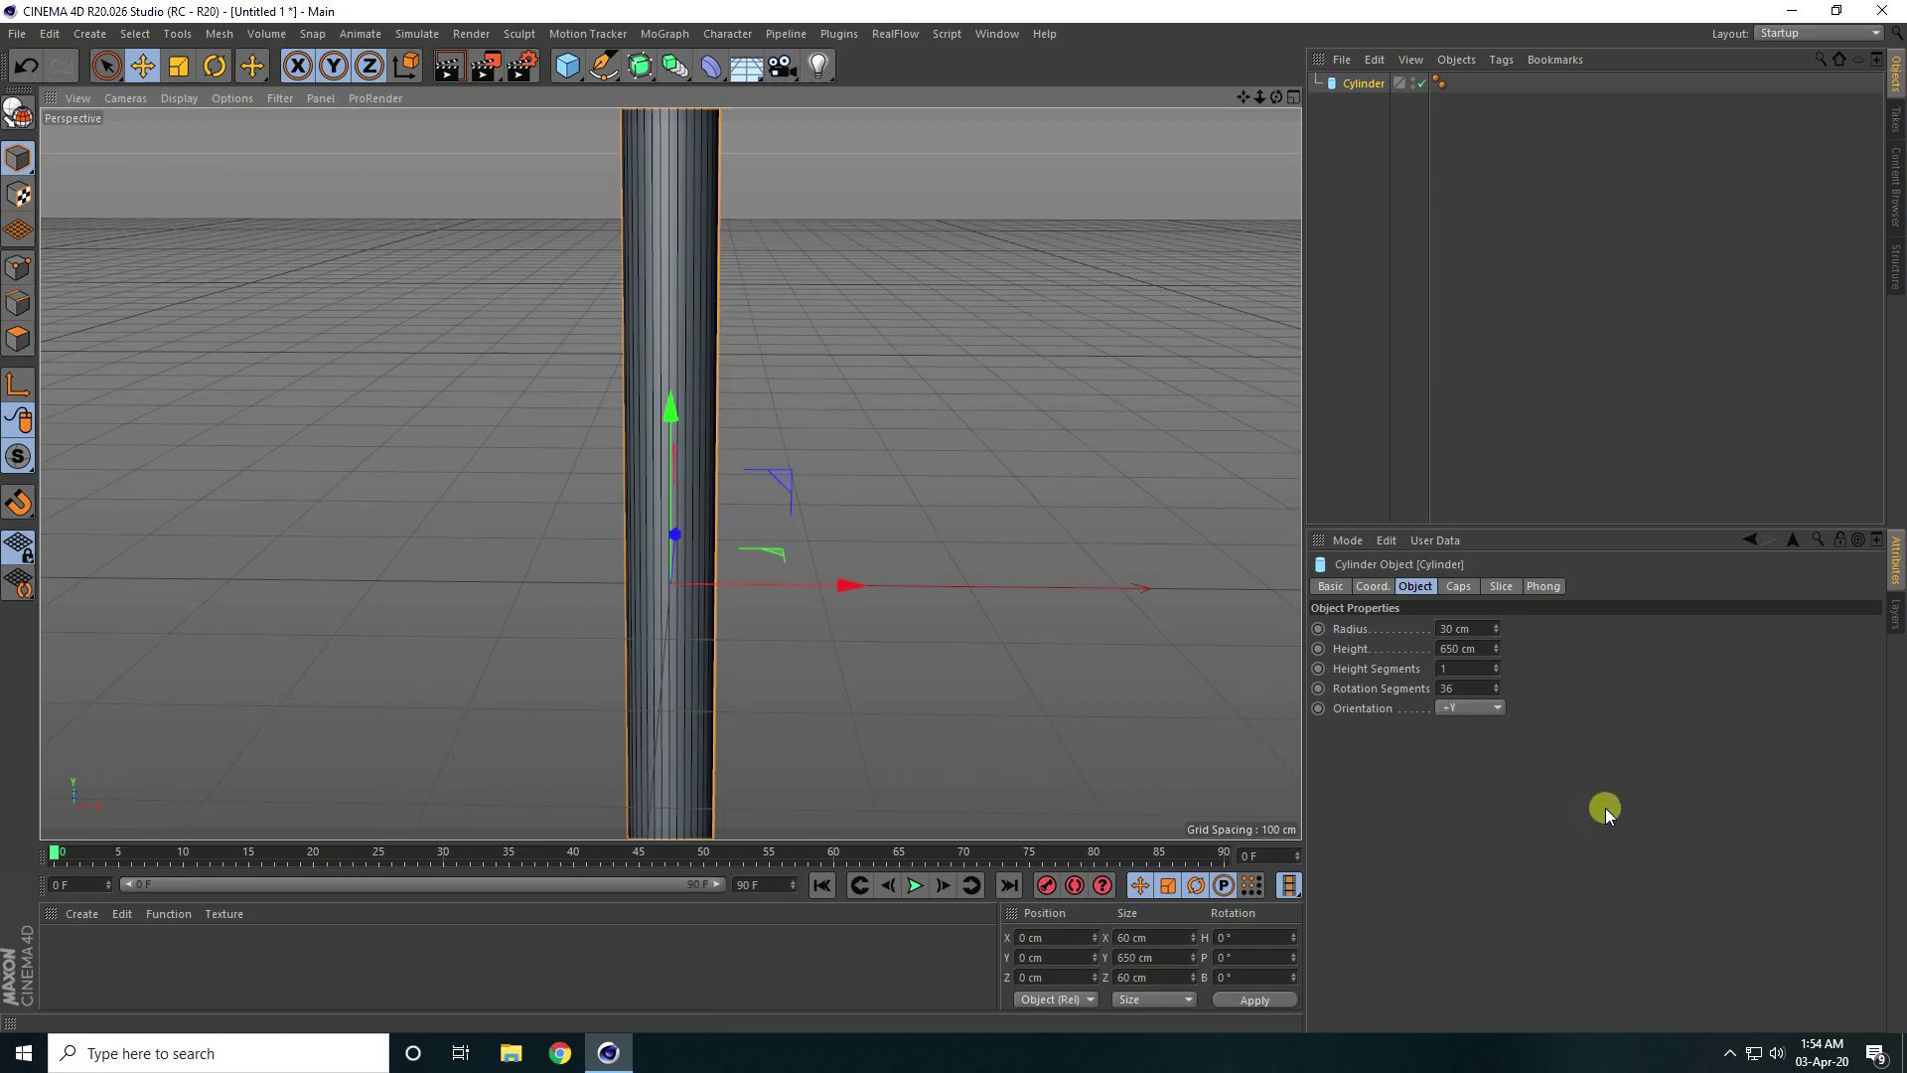
# - Set the cylinder's height segments to 70 and its rotation segments to 7
pyautogui.moveTo(1502, 664); pyautogui.dragTo(1498, 664)
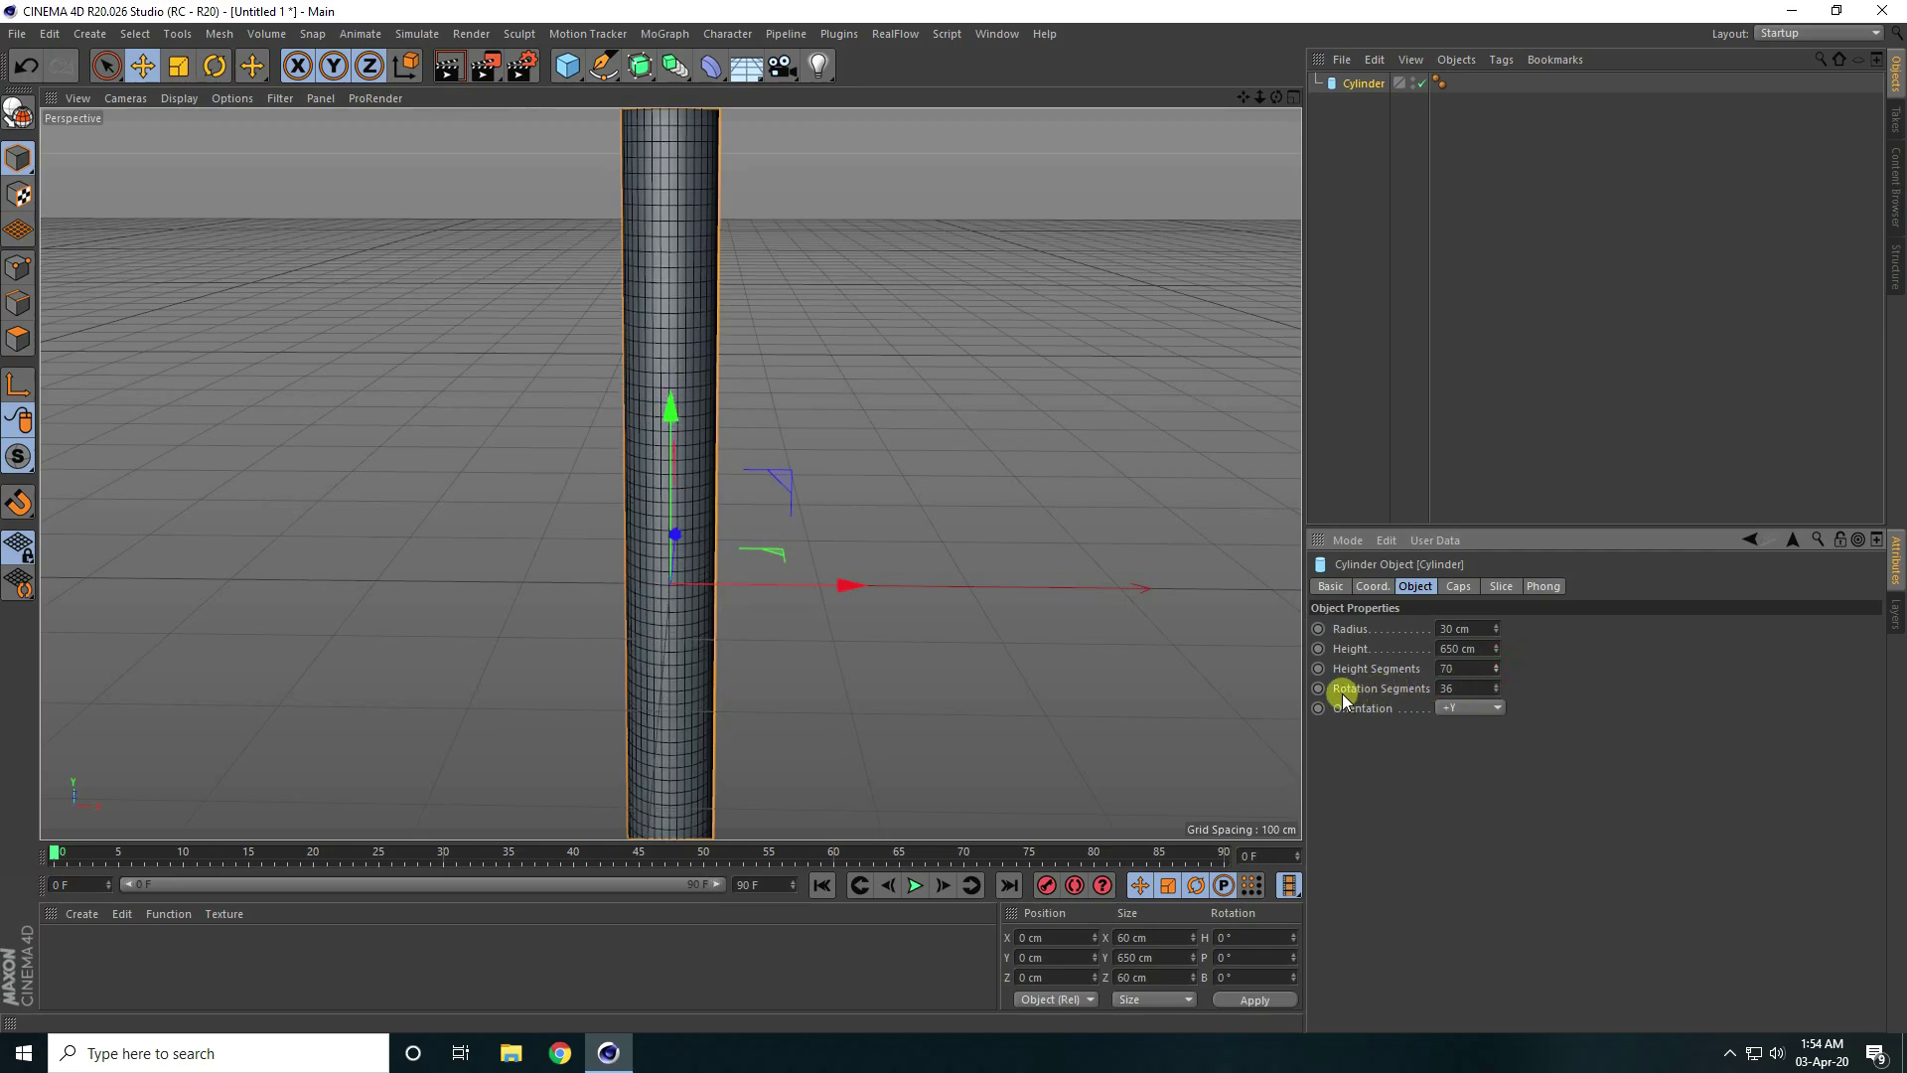
pyautogui.moveTo(1499, 690); pyautogui.dragTo(1499, 689)
pyautogui.click(1499, 685)
pyautogui.click(1499, 685)
pyautogui.scroll(-2, 651, 496)
pyautogui.scroll(1, 662, 490)
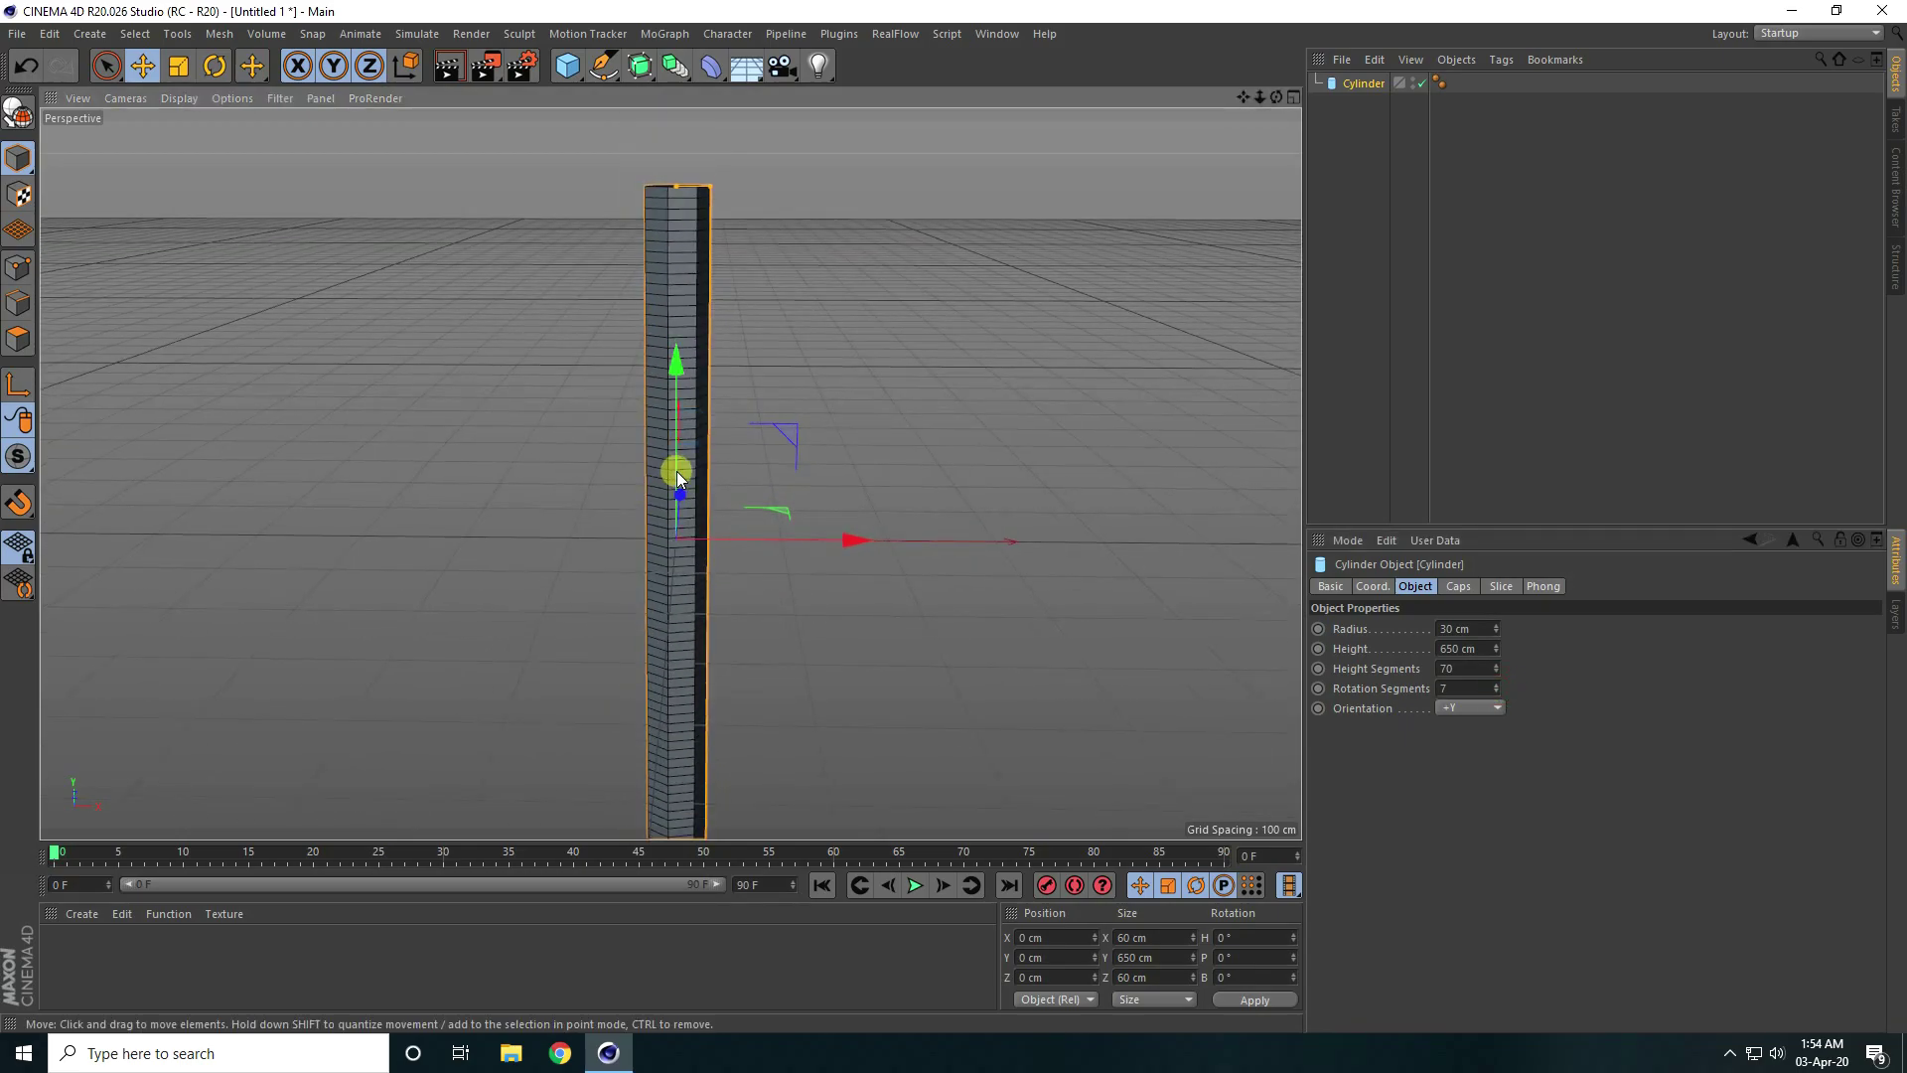
# - Add a Bend deformer as a child of the cylinder and fit it to its parent
pyautogui.click(719, 71)
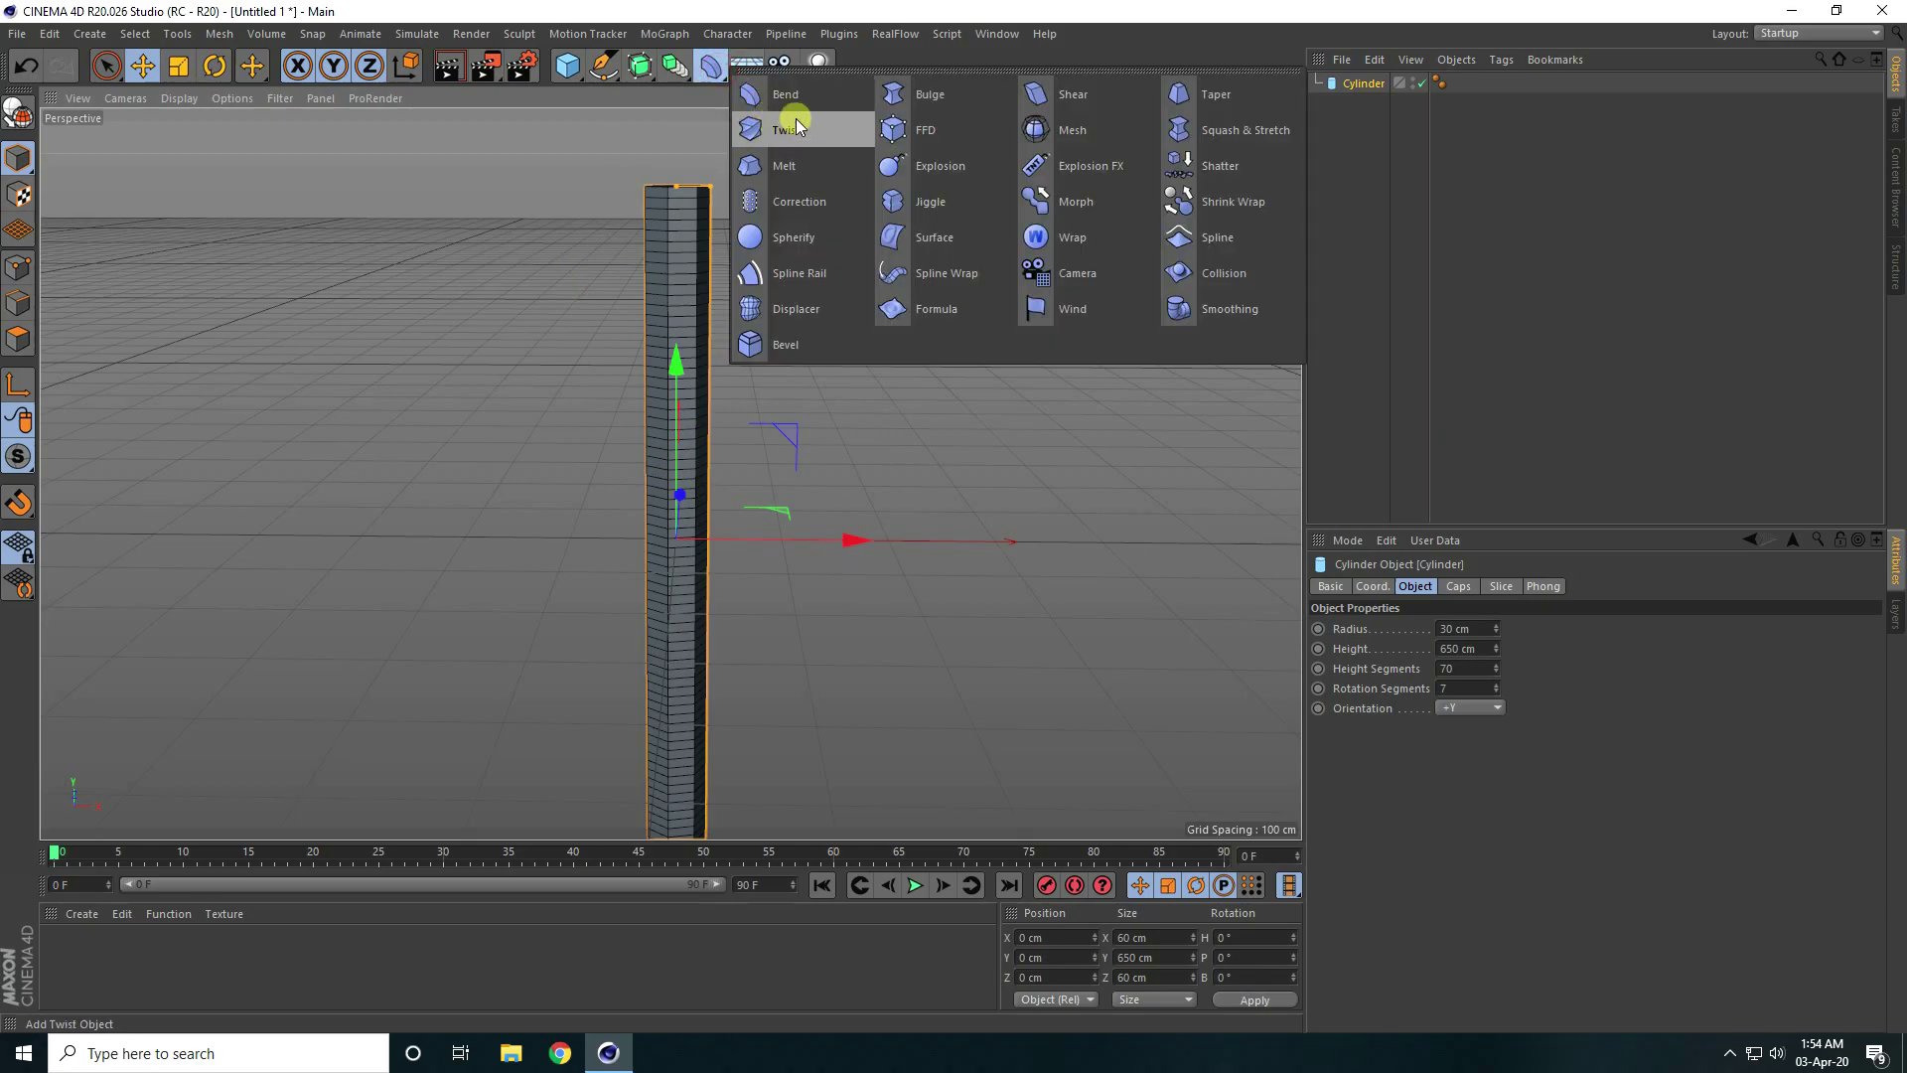
pyautogui.click(786, 93)
pyautogui.moveTo(1357, 84); pyautogui.dragTo(1357, 103)
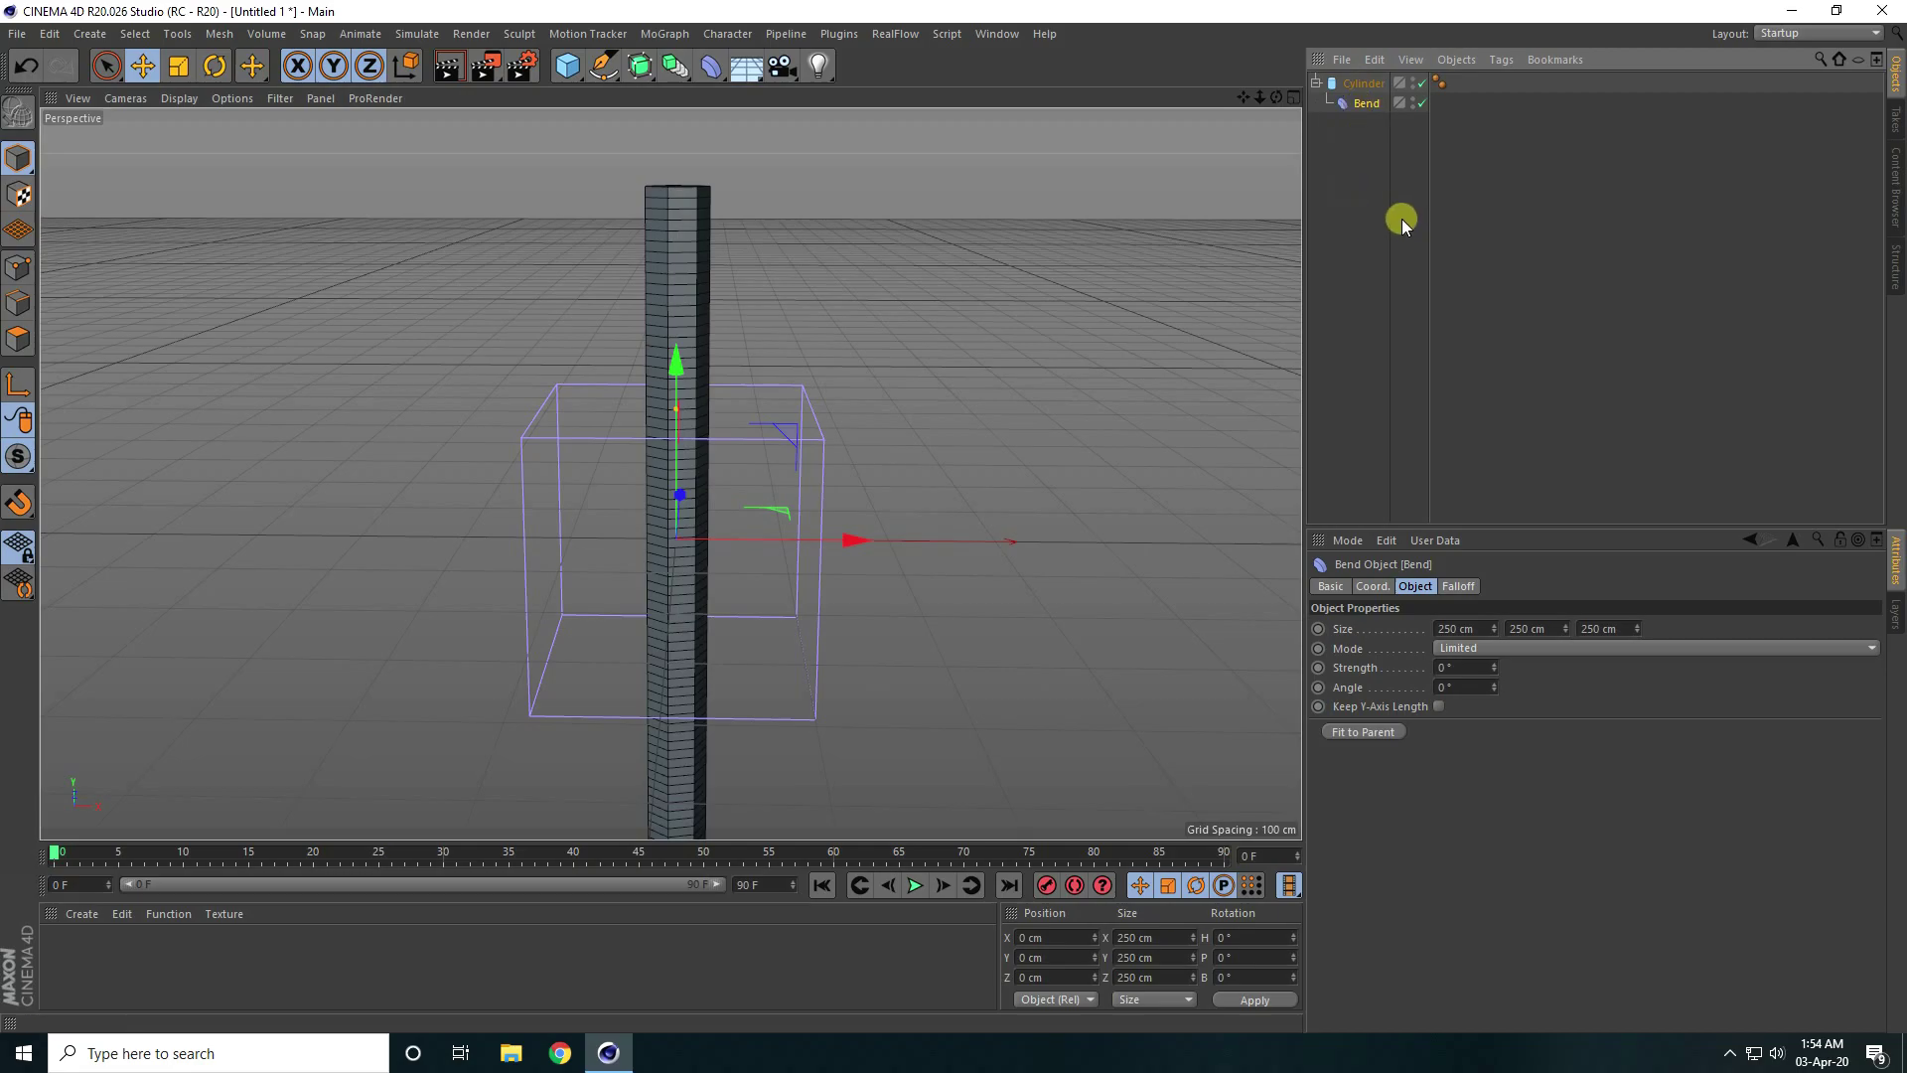
pyautogui.click(1372, 735)
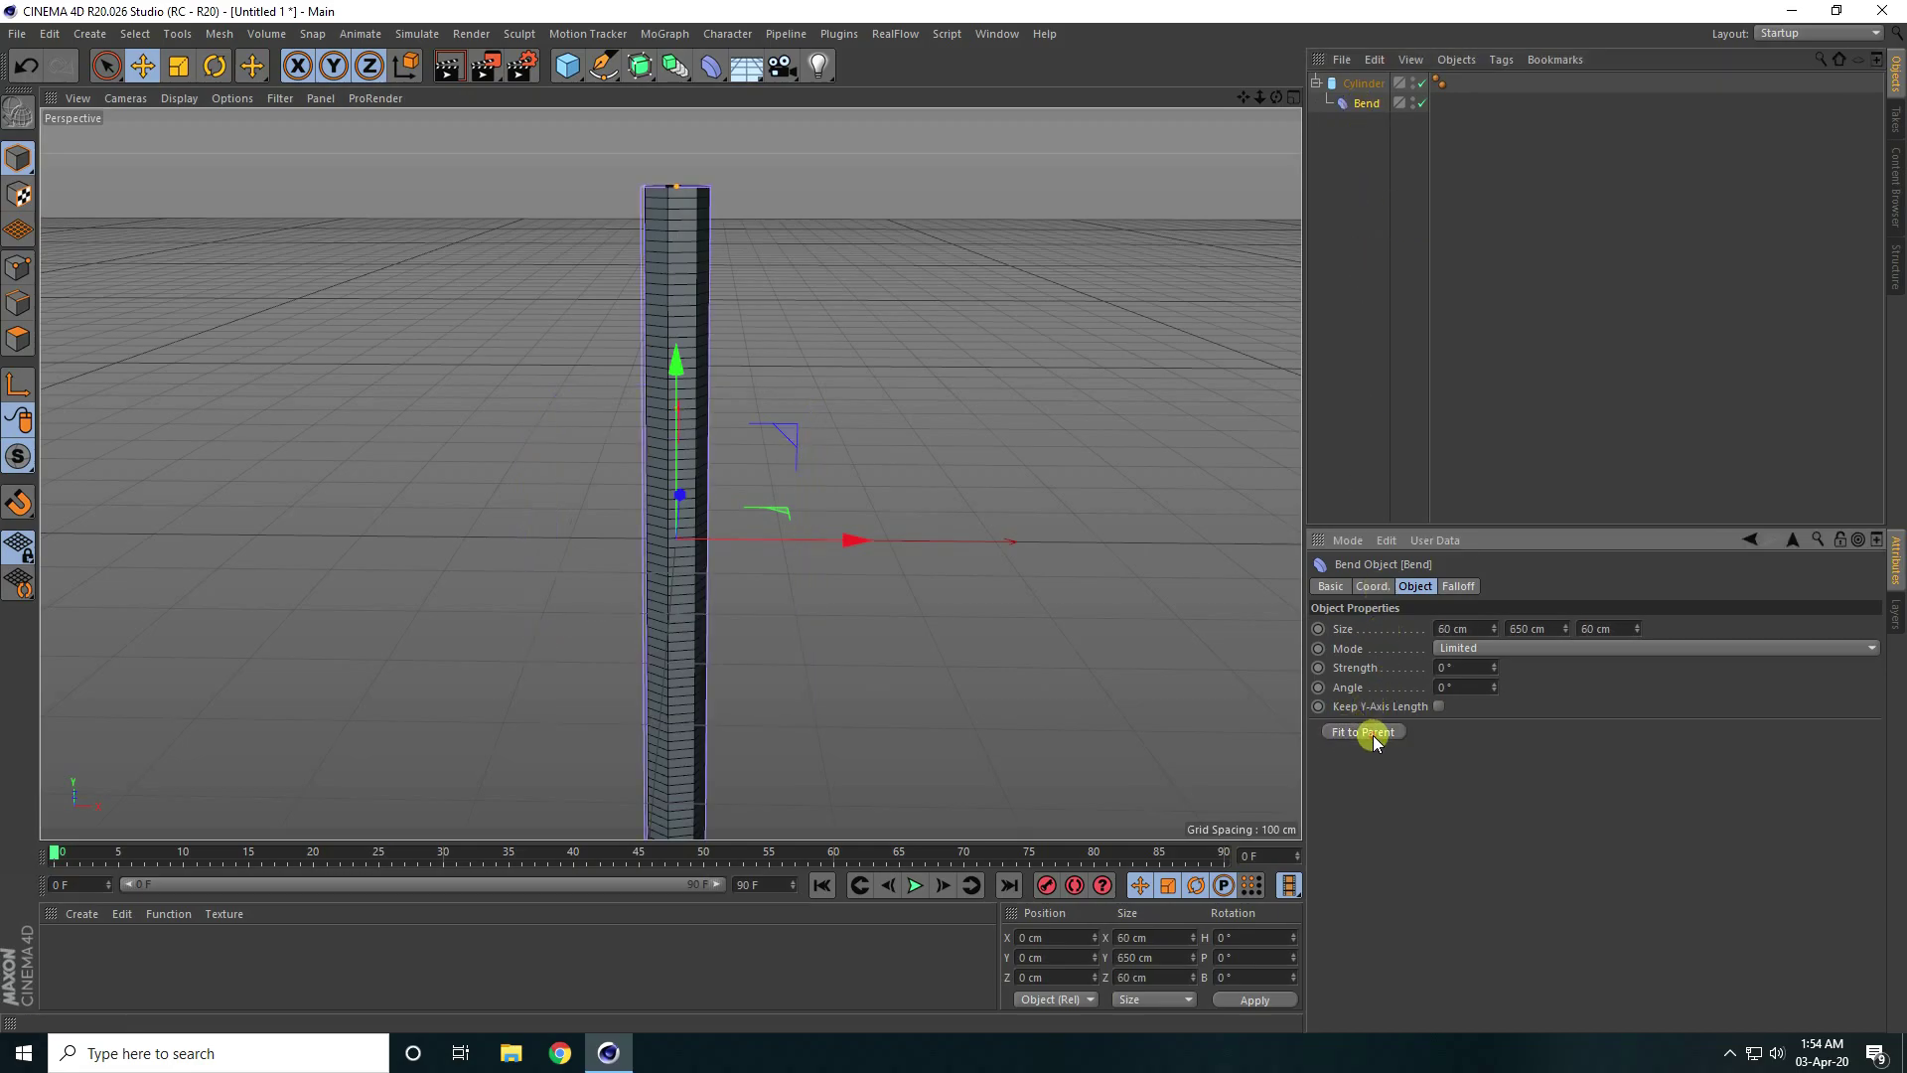
pyautogui.scroll(-1, 665, 467)
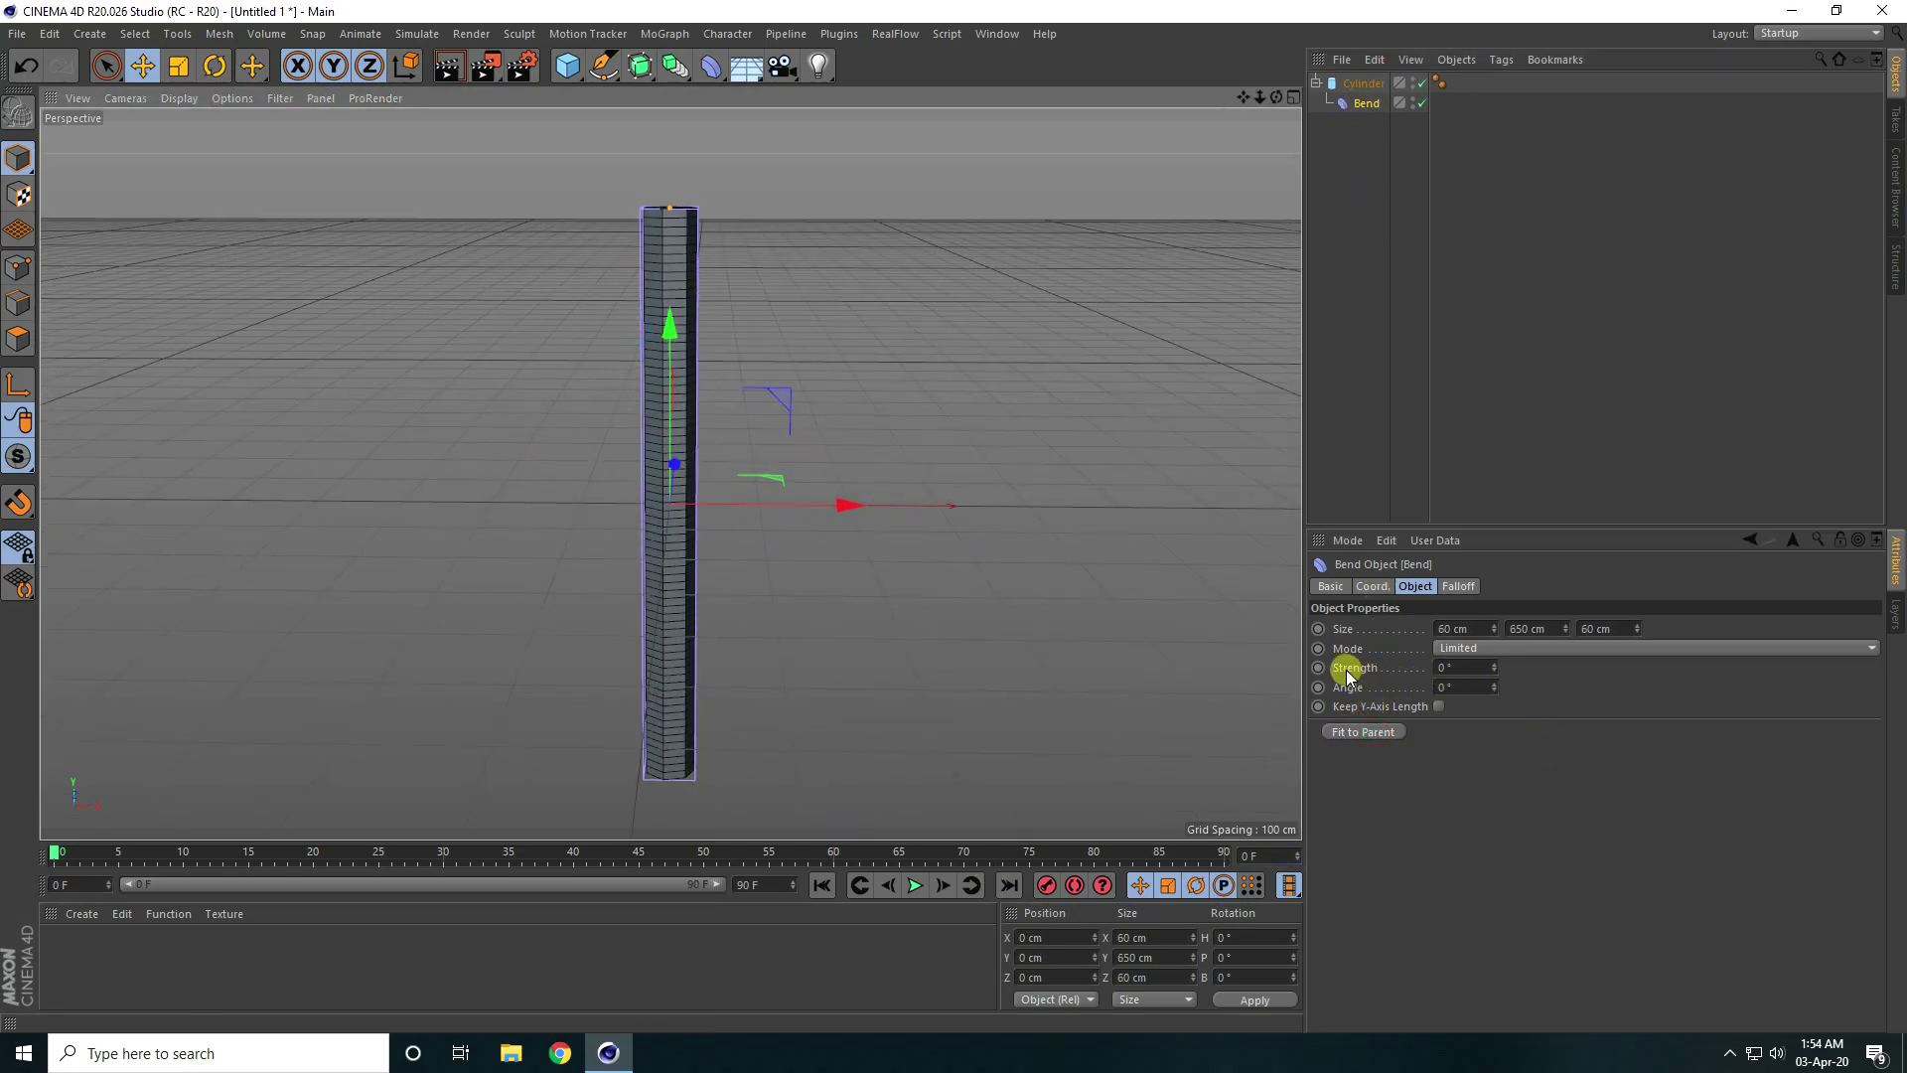
# - Set the Bend deformer's strength to 360° to curl the cylinder into a ring
pyautogui.moveTo(1484, 664); pyautogui.dragTo(1494, 664)
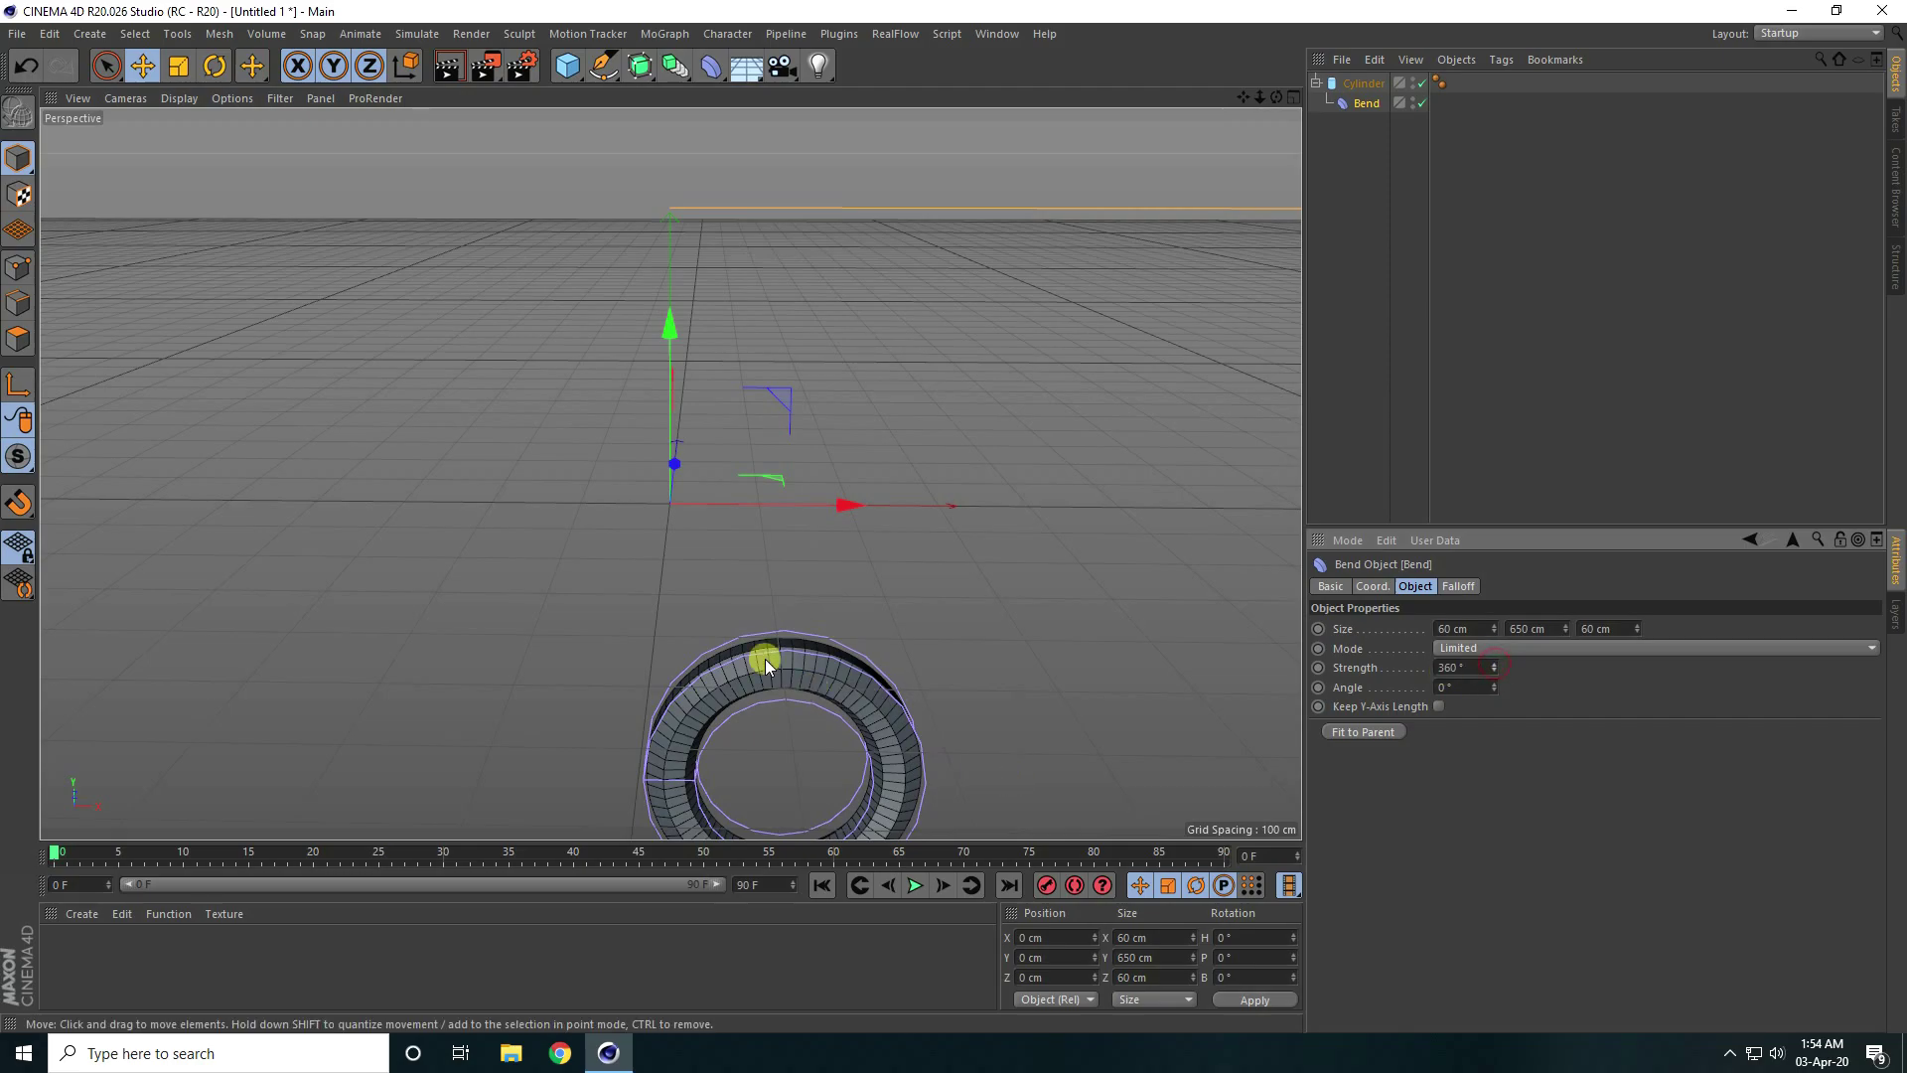
pyautogui.keyDown('alt'); pyautogui.moveTo(745, 606); pyautogui.dragTo(701, 394, button='middle'); pyautogui.keyUp('alt')
pyautogui.keyDown('alt'); pyautogui.moveTo(694, 425); pyautogui.dragTo(739, 407, button='right'); pyautogui.keyUp('alt')
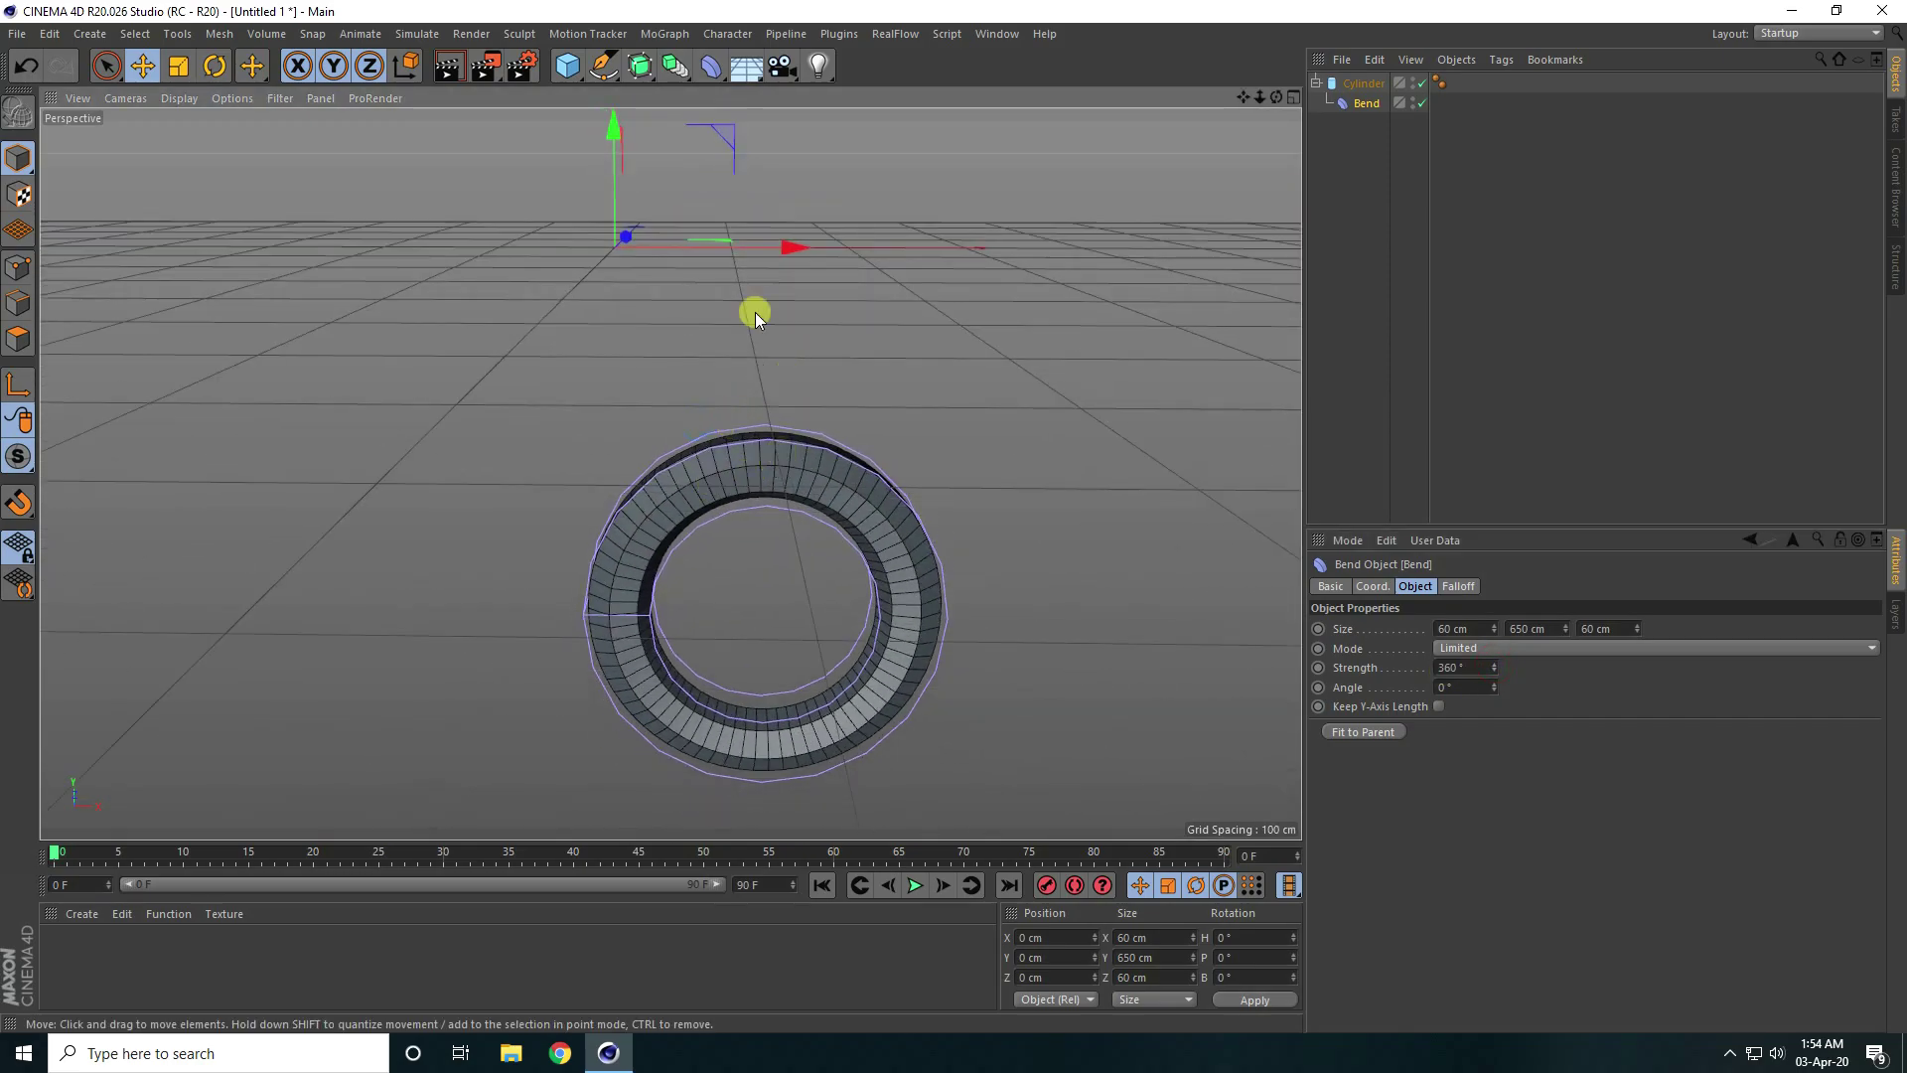
# - Add a Twist deformer under the cylinder, above the Bend, and fit it to its parent
pyautogui.click(712, 66)
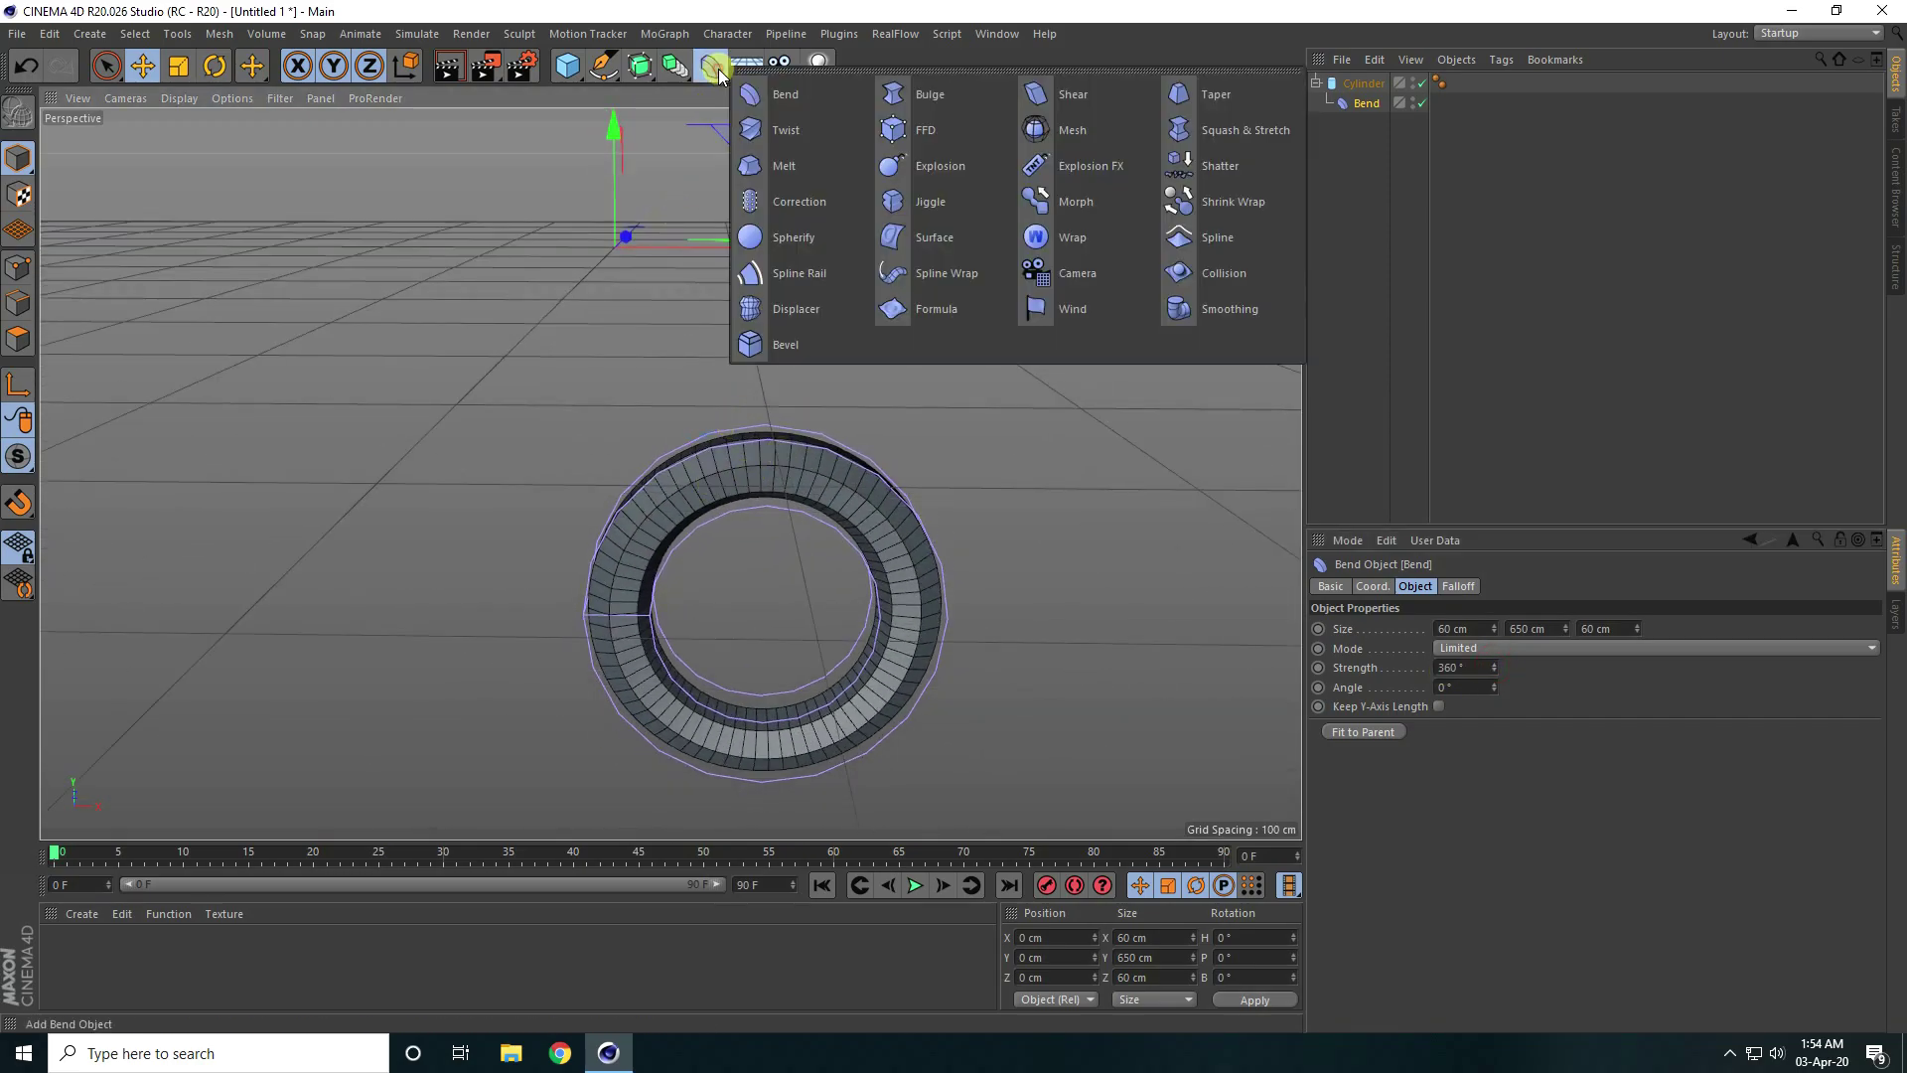
pyautogui.click(775, 132)
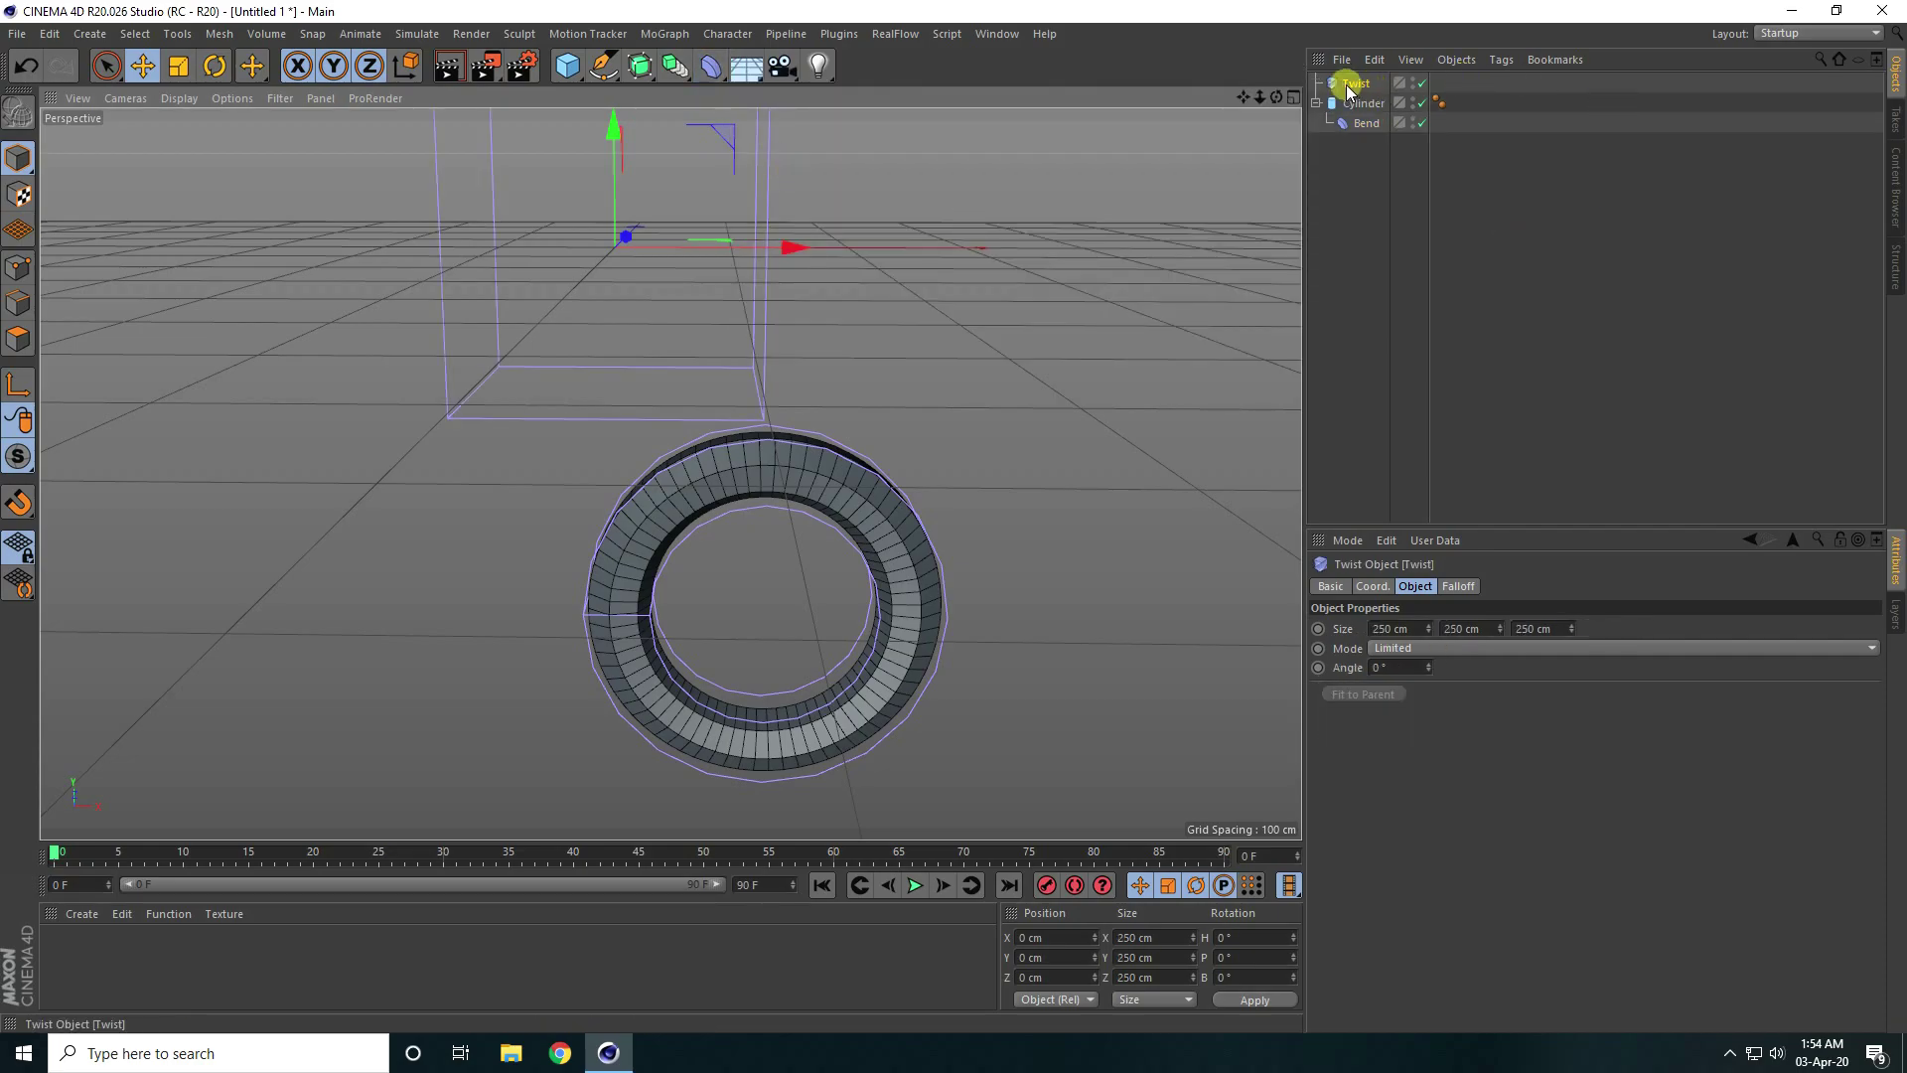
pyautogui.moveTo(1359, 89); pyautogui.dragTo(1368, 109)
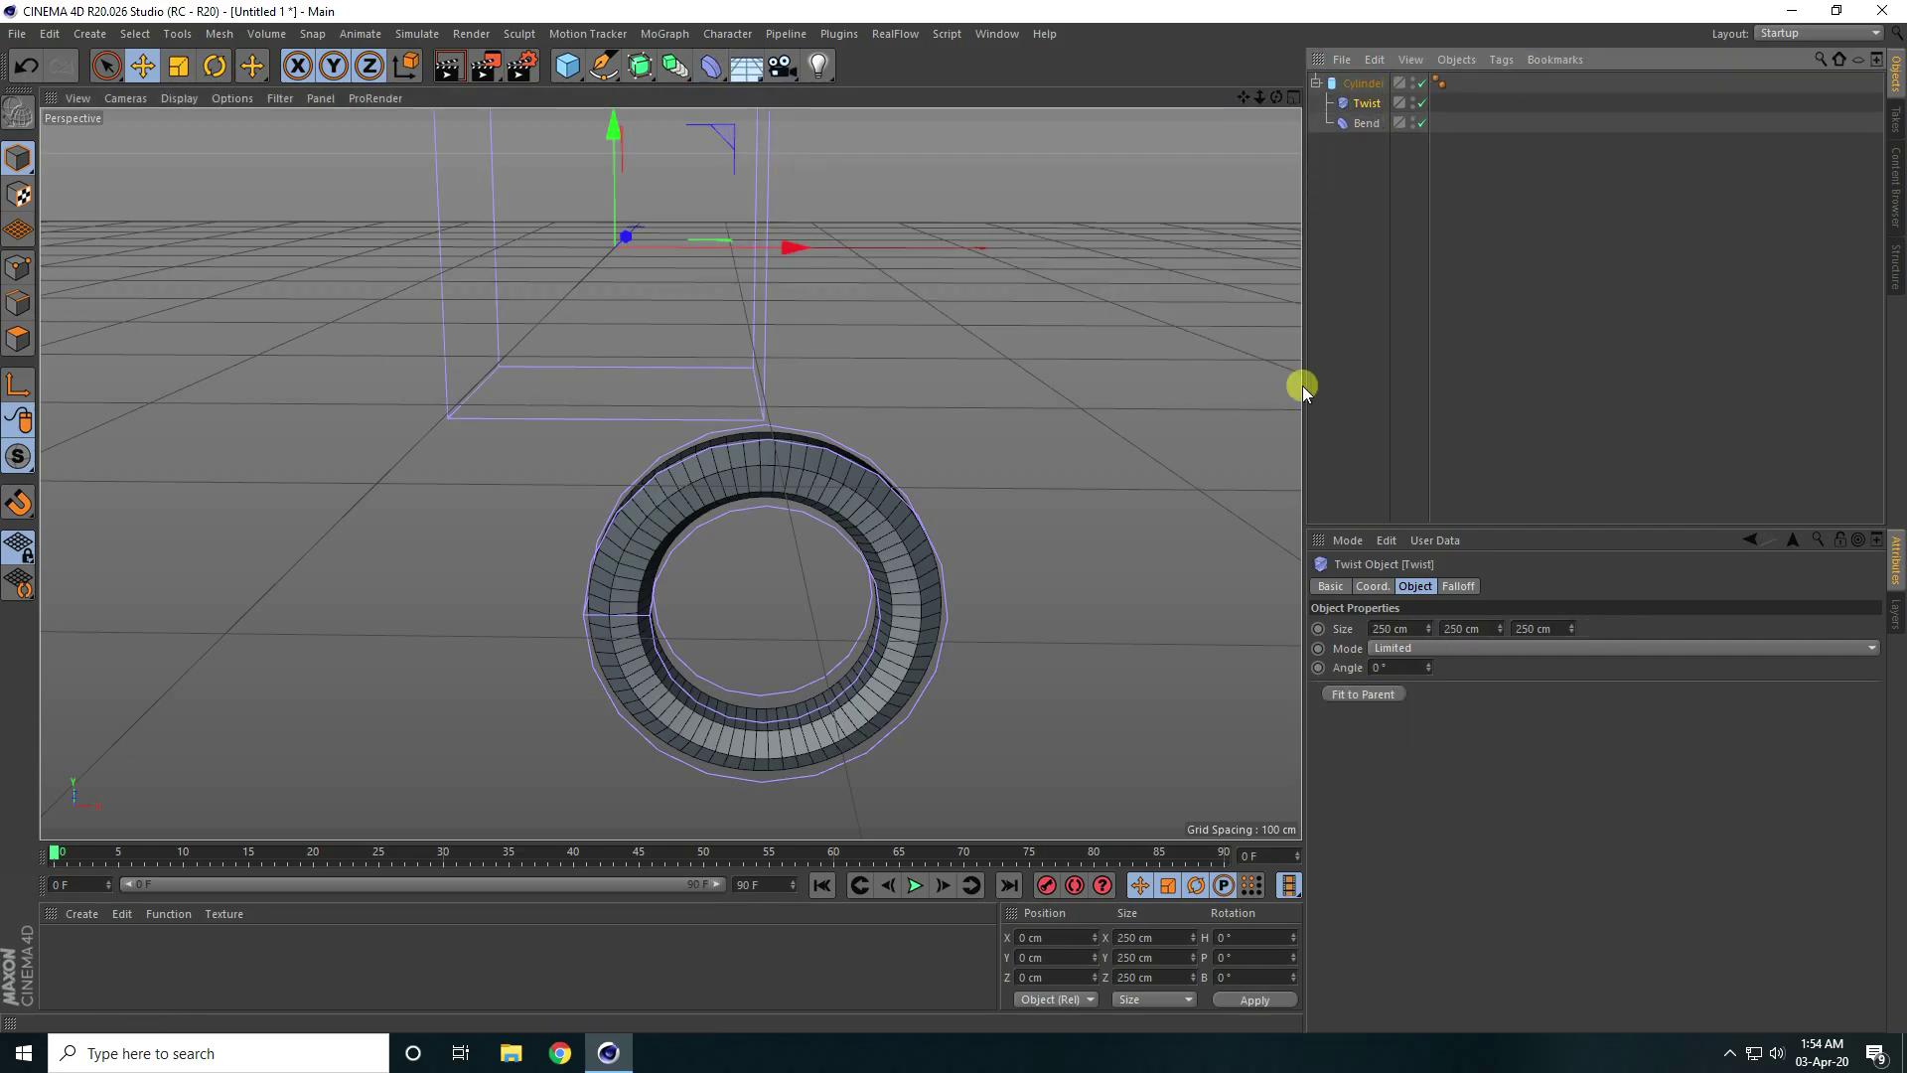
pyautogui.click(1351, 693)
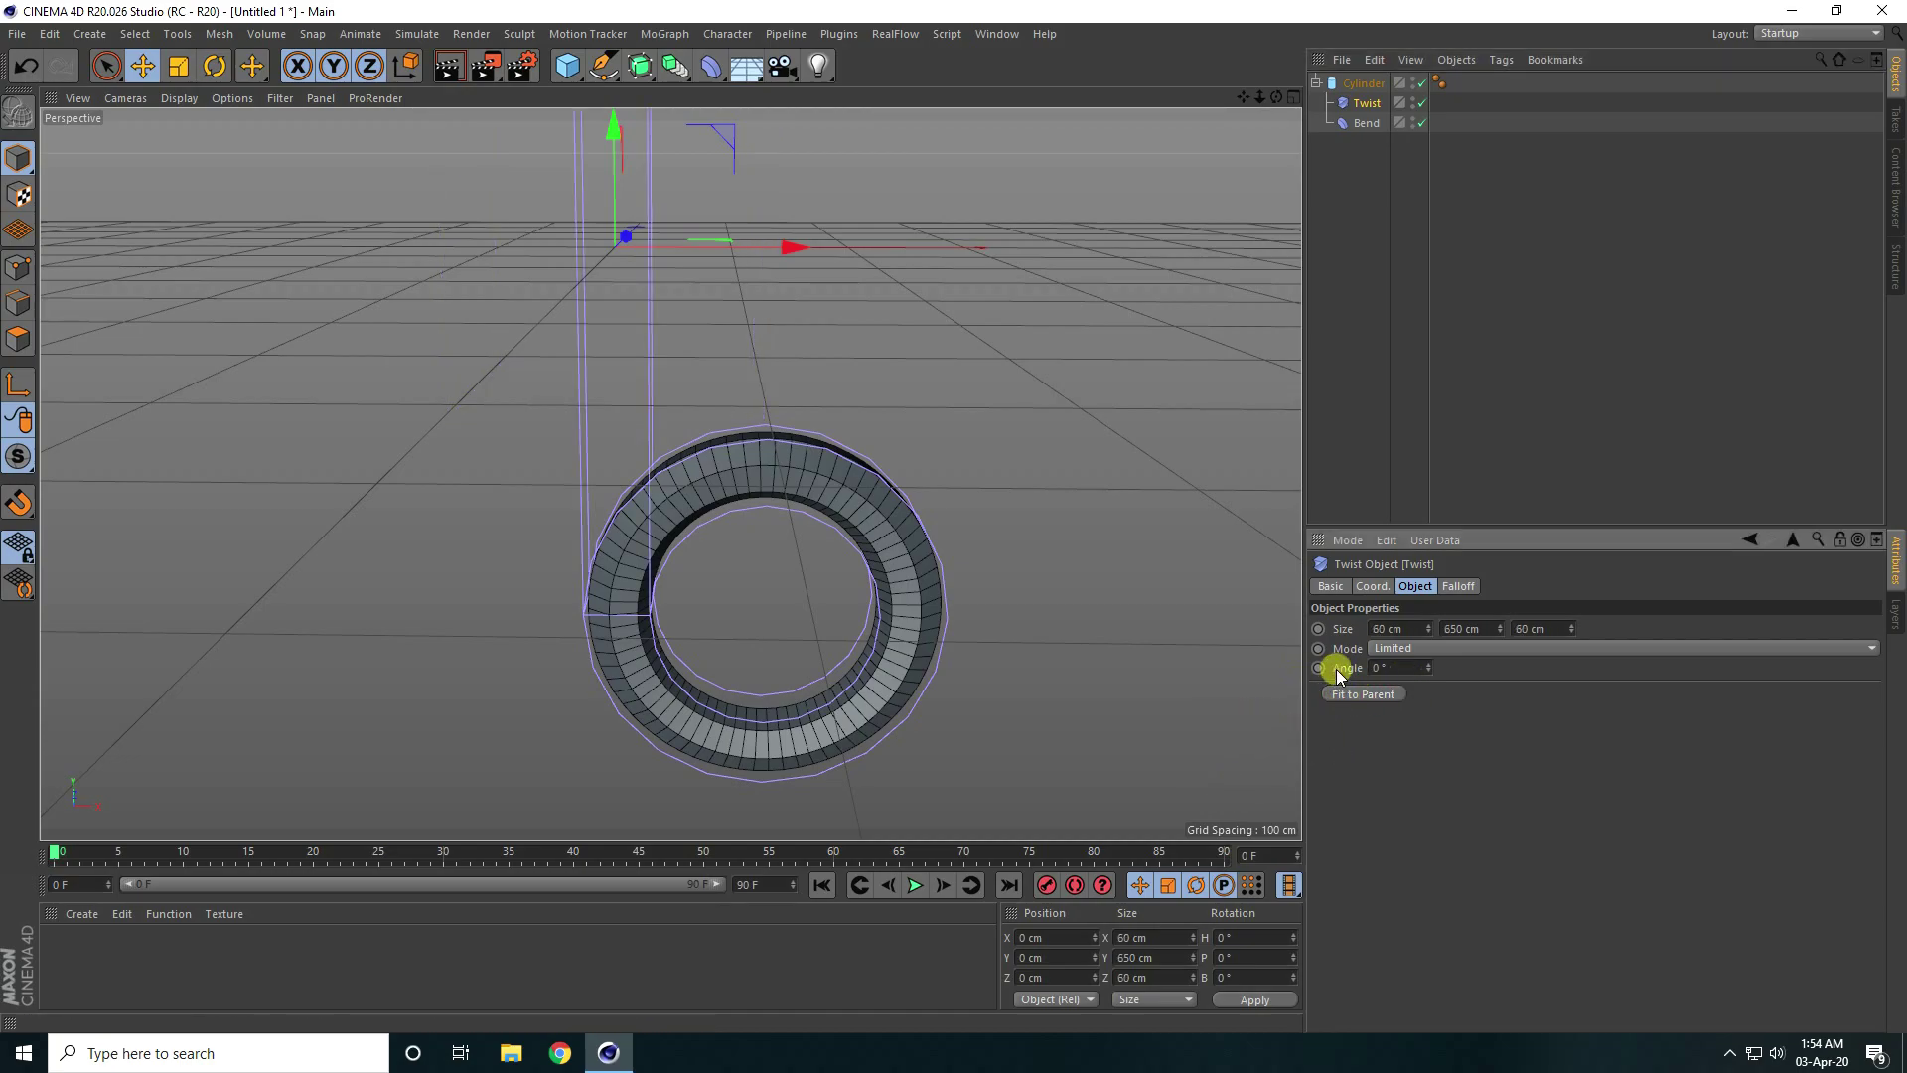
# - Set the Twist deformer's angle to 360° and inspect the twisted ring
pyautogui.moveTo(1433, 664); pyautogui.dragTo(1432, 665)
pyautogui.write('360')
pyautogui.press('Return')
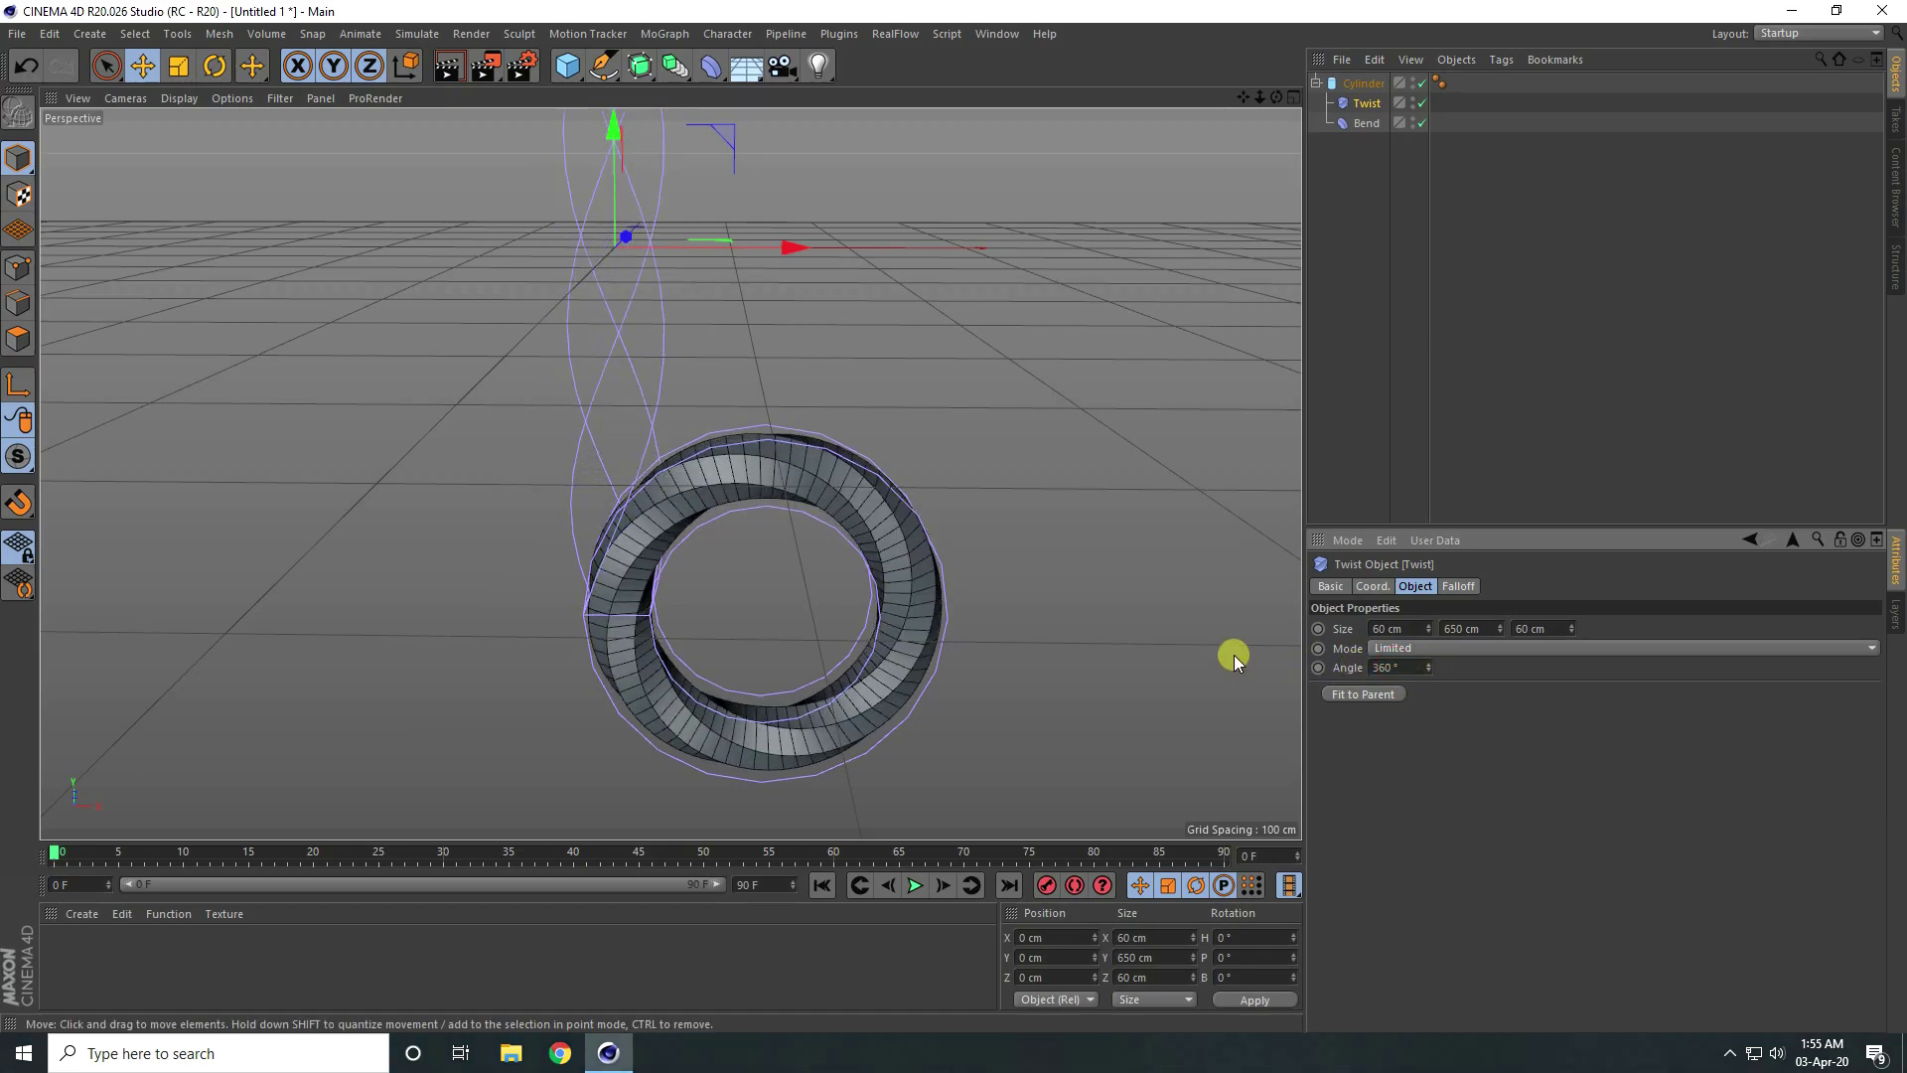
pyautogui.click(1128, 630)
pyautogui.scroll(3, 807, 598)
pyautogui.scroll(3, 864, 578)
pyautogui.moveTo(758, 550)
pyautogui.keyDown('alt'); pyautogui.mouseDown()
pyautogui.moveTo(861, 547)
pyautogui.moveTo(770, 552)
pyautogui.moveTo(774, 524)
pyautogui.mouseUp(); pyautogui.keyUp('alt')
pyautogui.scroll(-5, 779, 538)
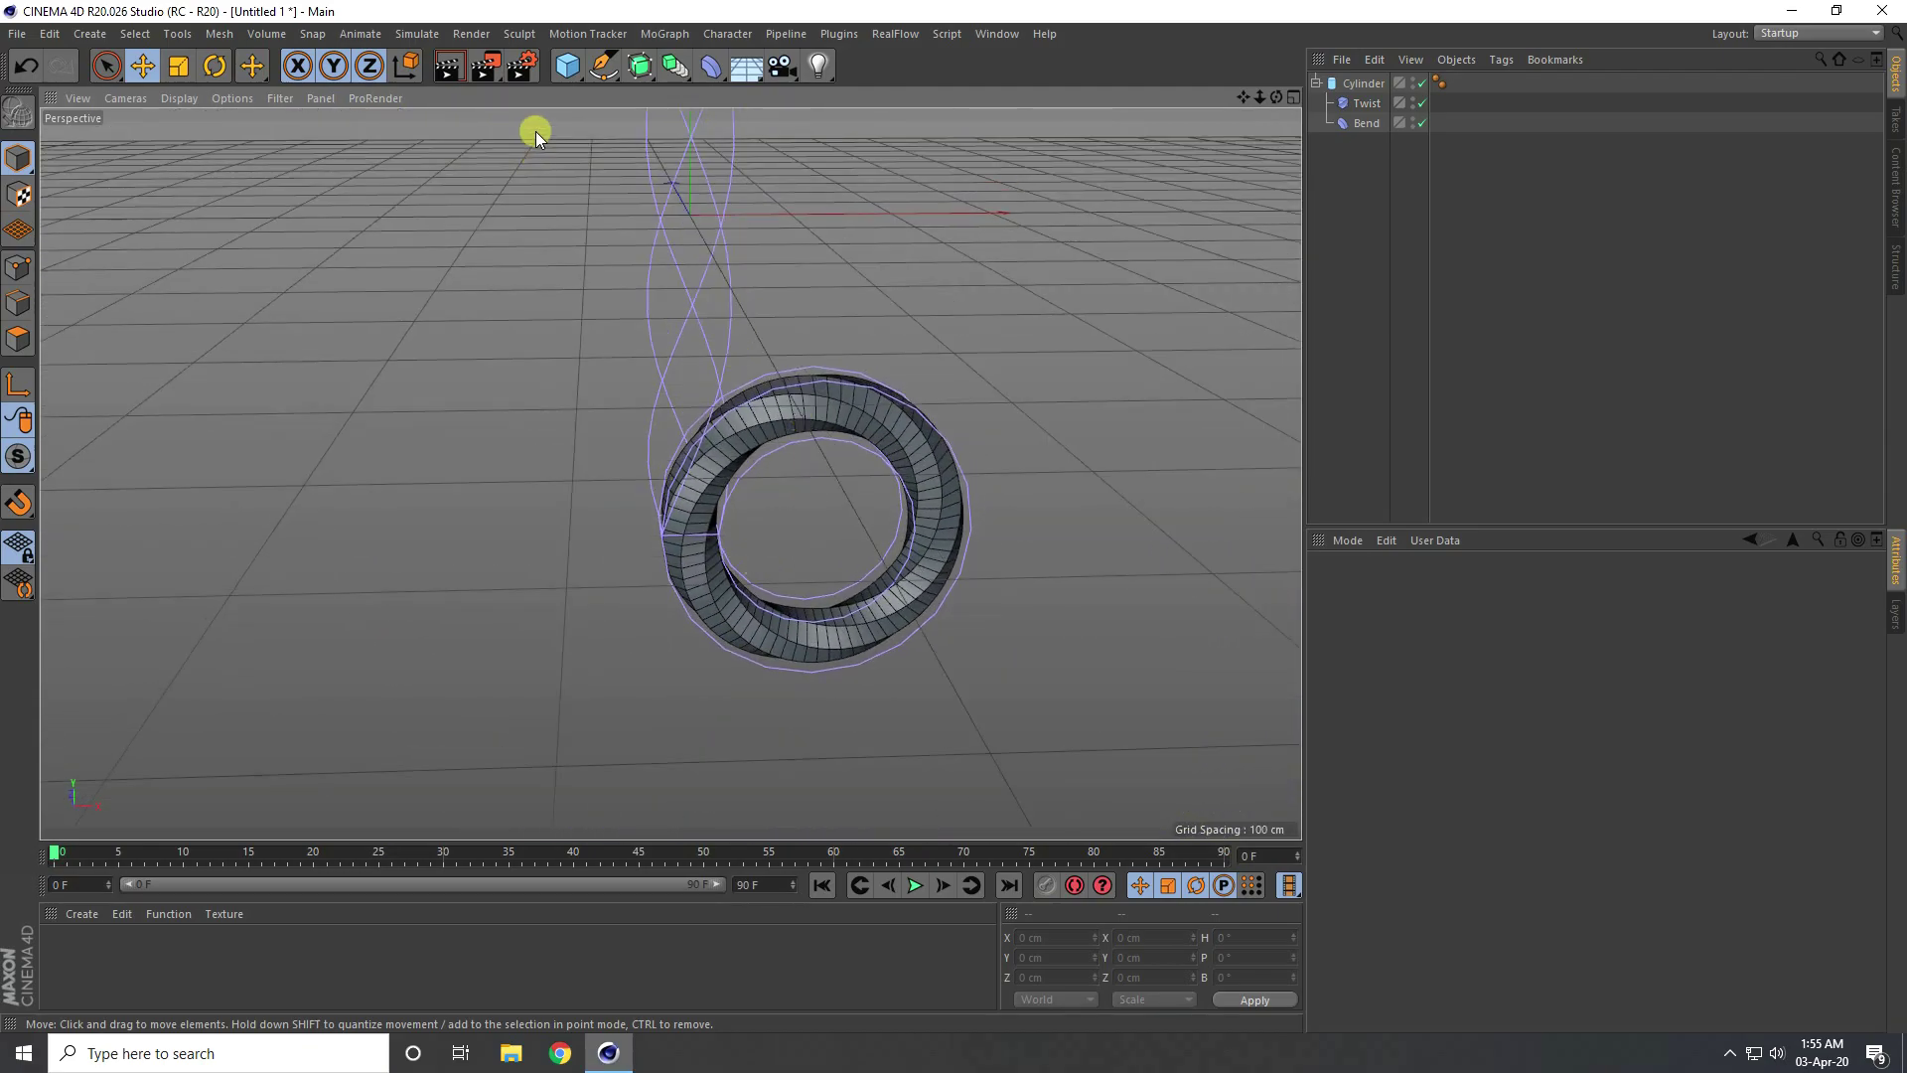
# - Add a Null and place the cylinder, Twist and Bend directly under it as sibling objects
pyautogui.click(559, 72)
pyautogui.click(630, 111)
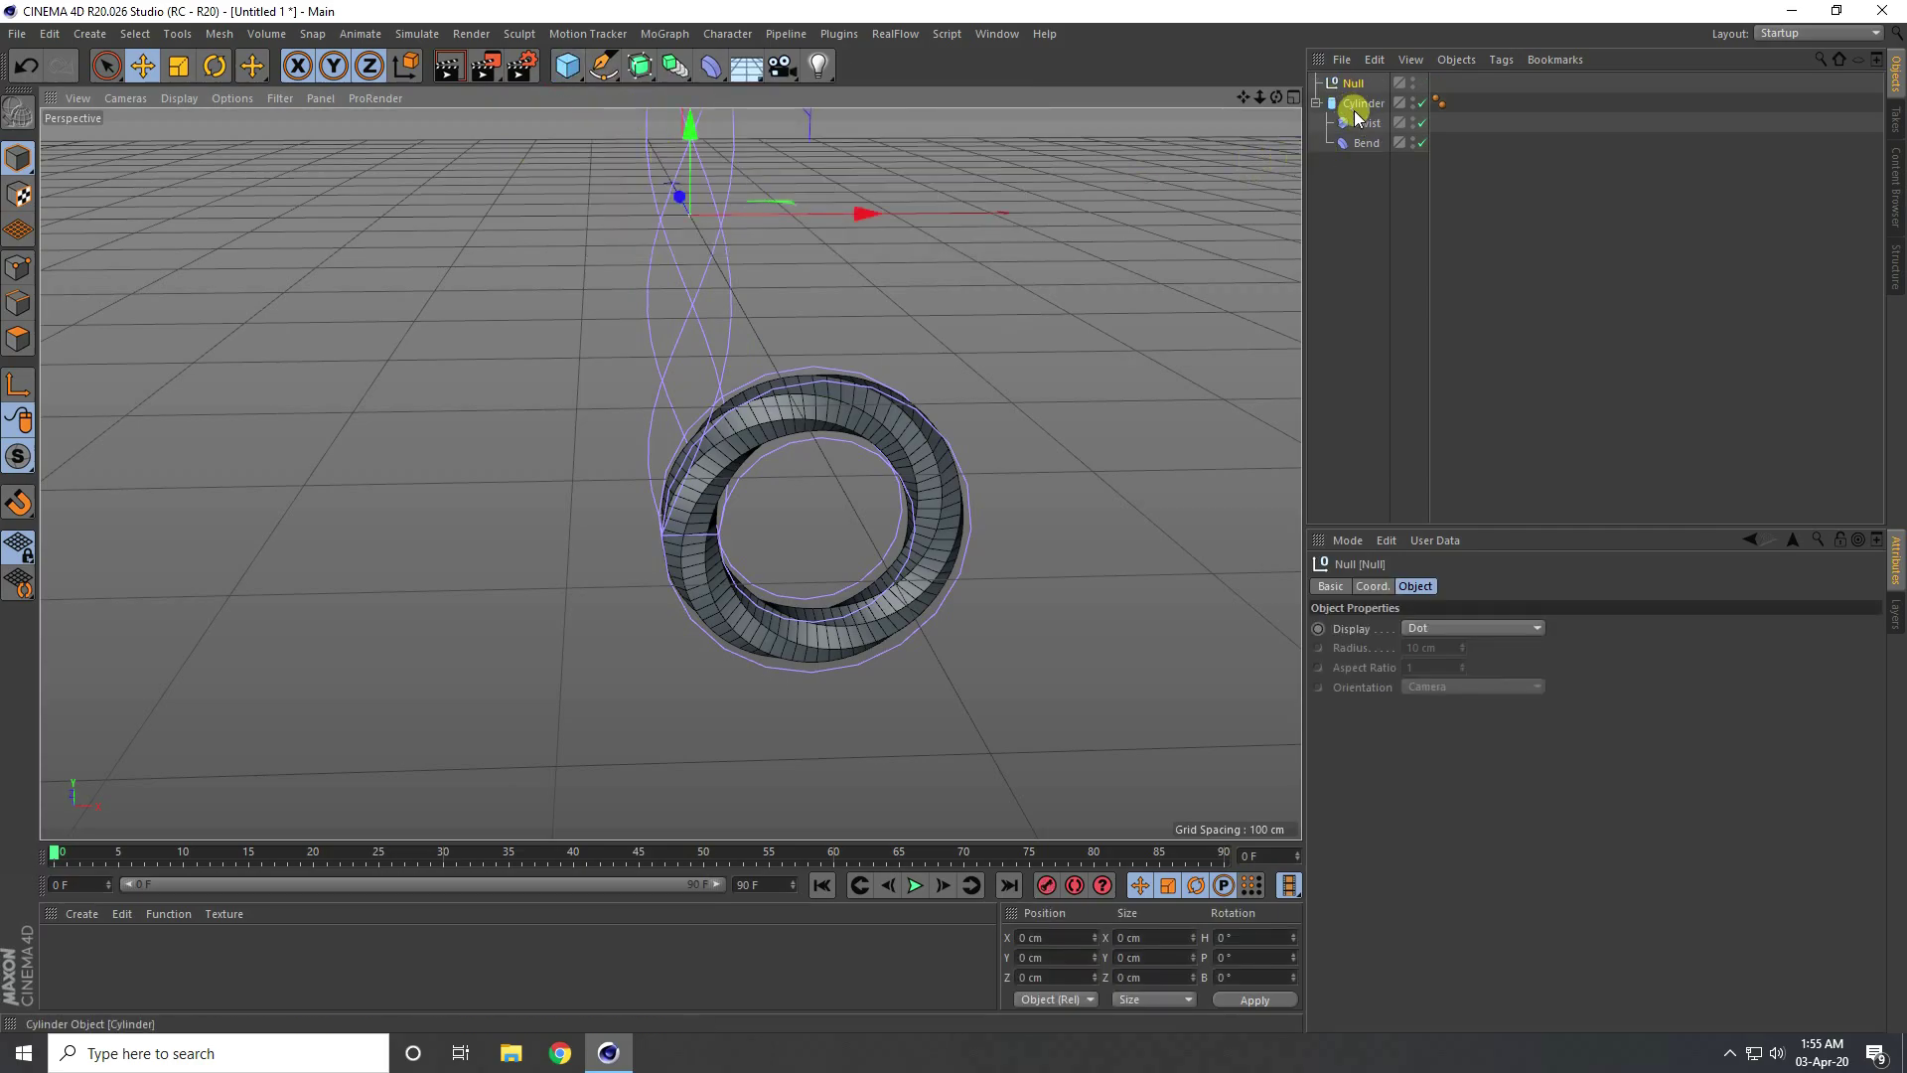
pyautogui.moveTo(1358, 108); pyautogui.dragTo(1352, 90)
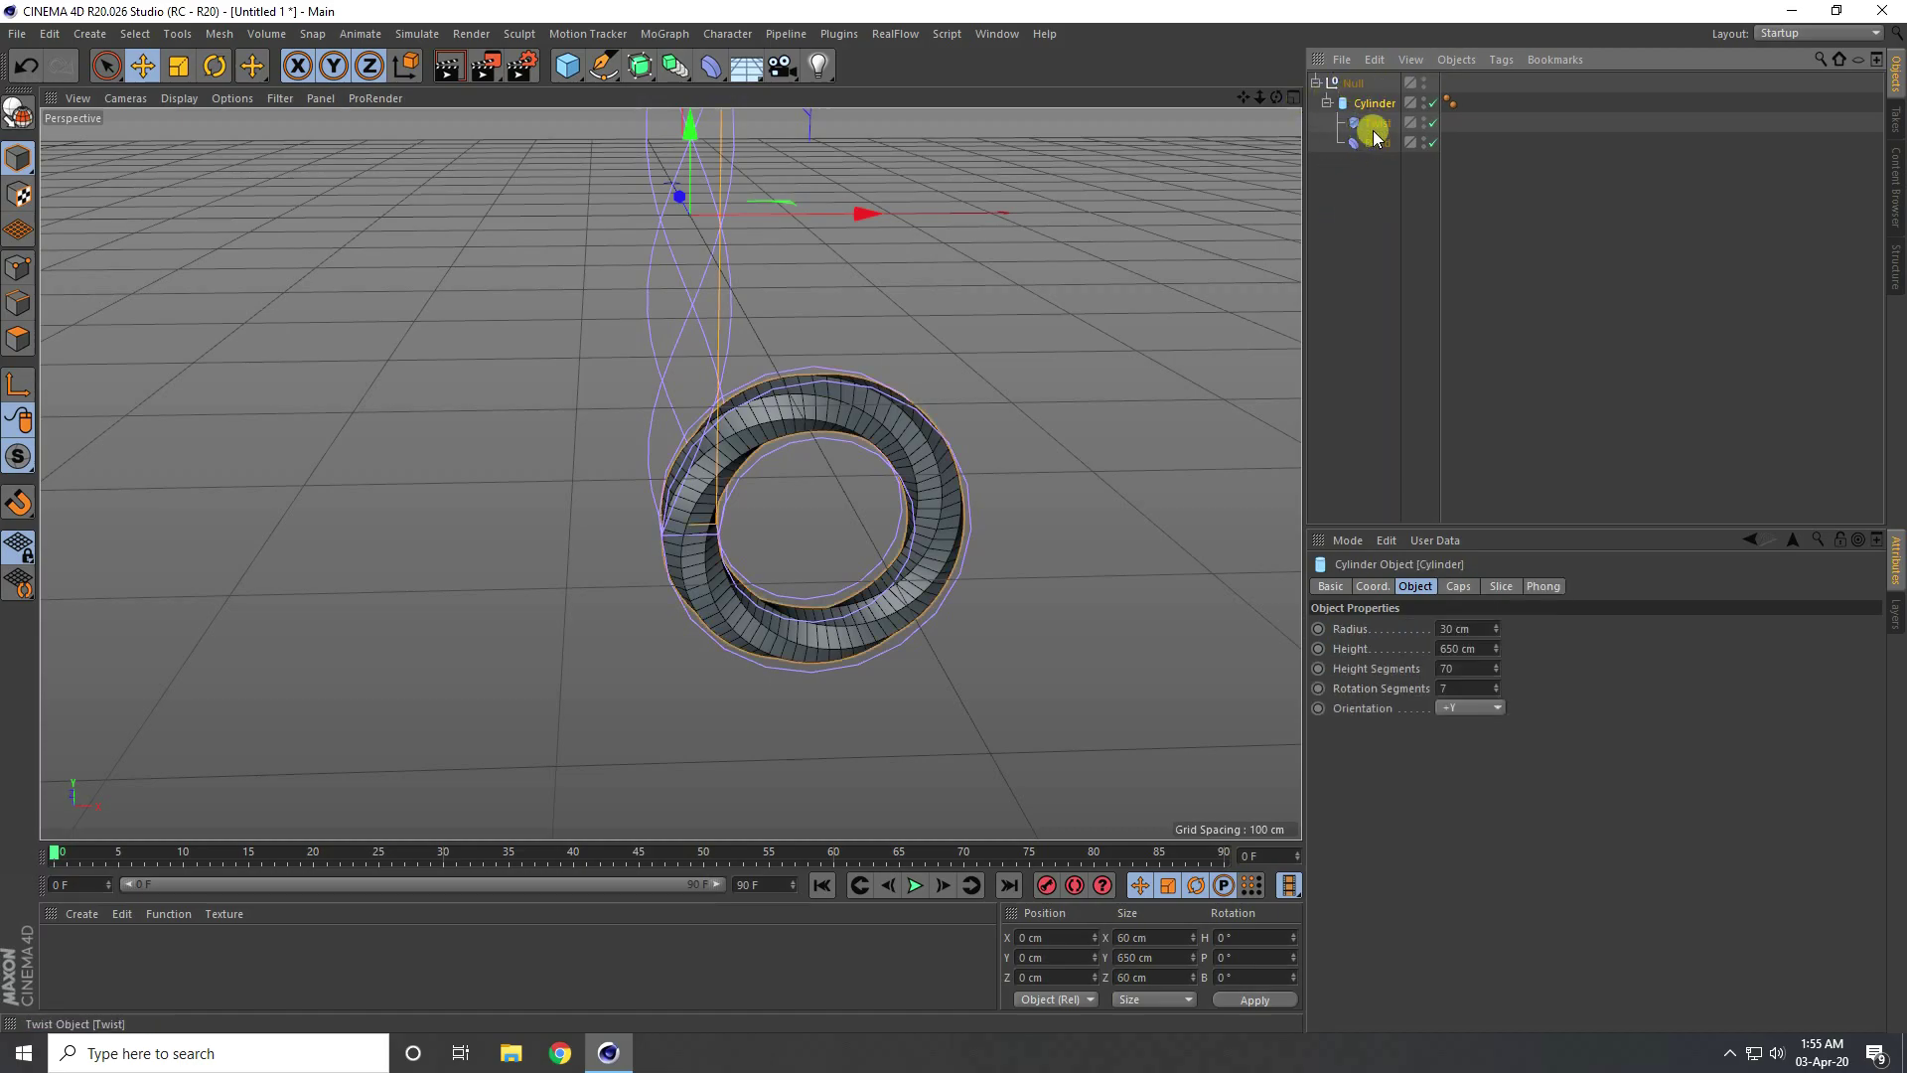
pyautogui.moveTo(1346, 207); pyautogui.dragTo(1362, 112)
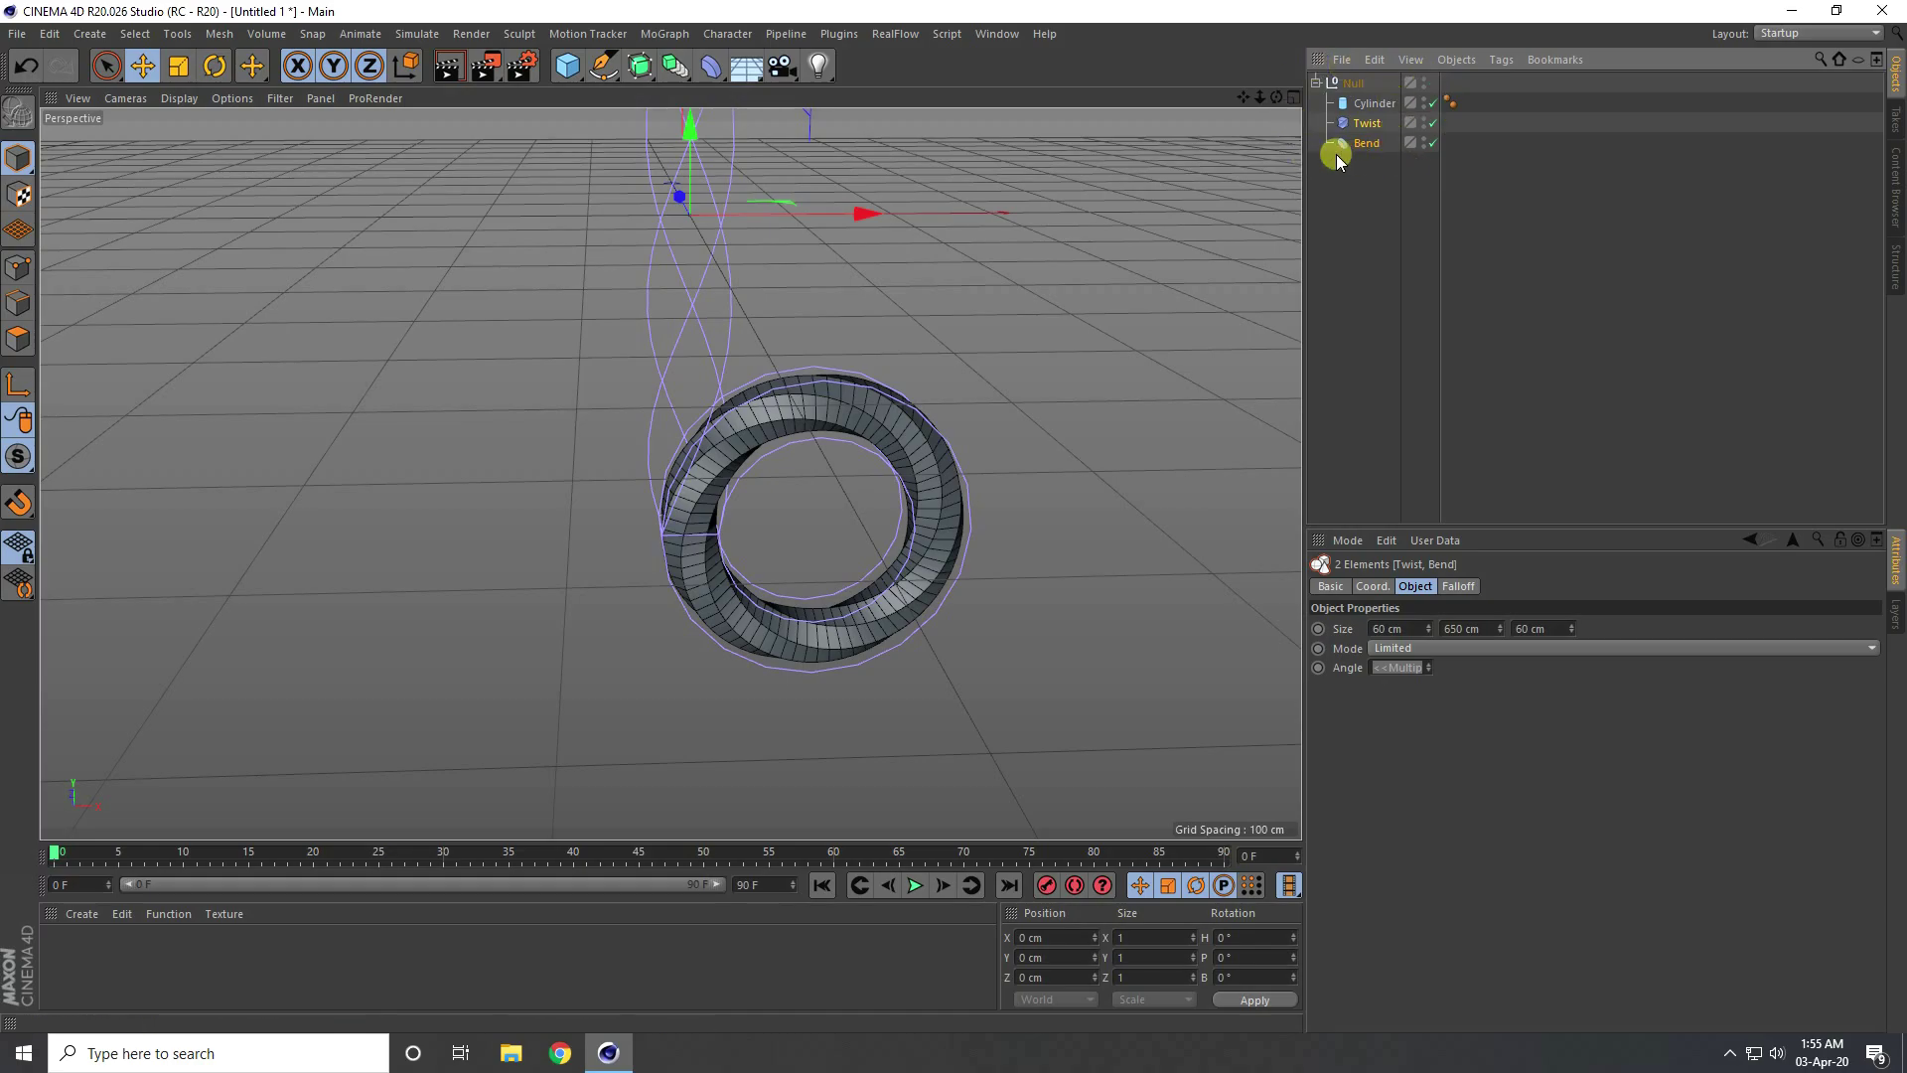
pyautogui.scroll(-3, 570, 477)
pyautogui.scroll(2, 581, 475)
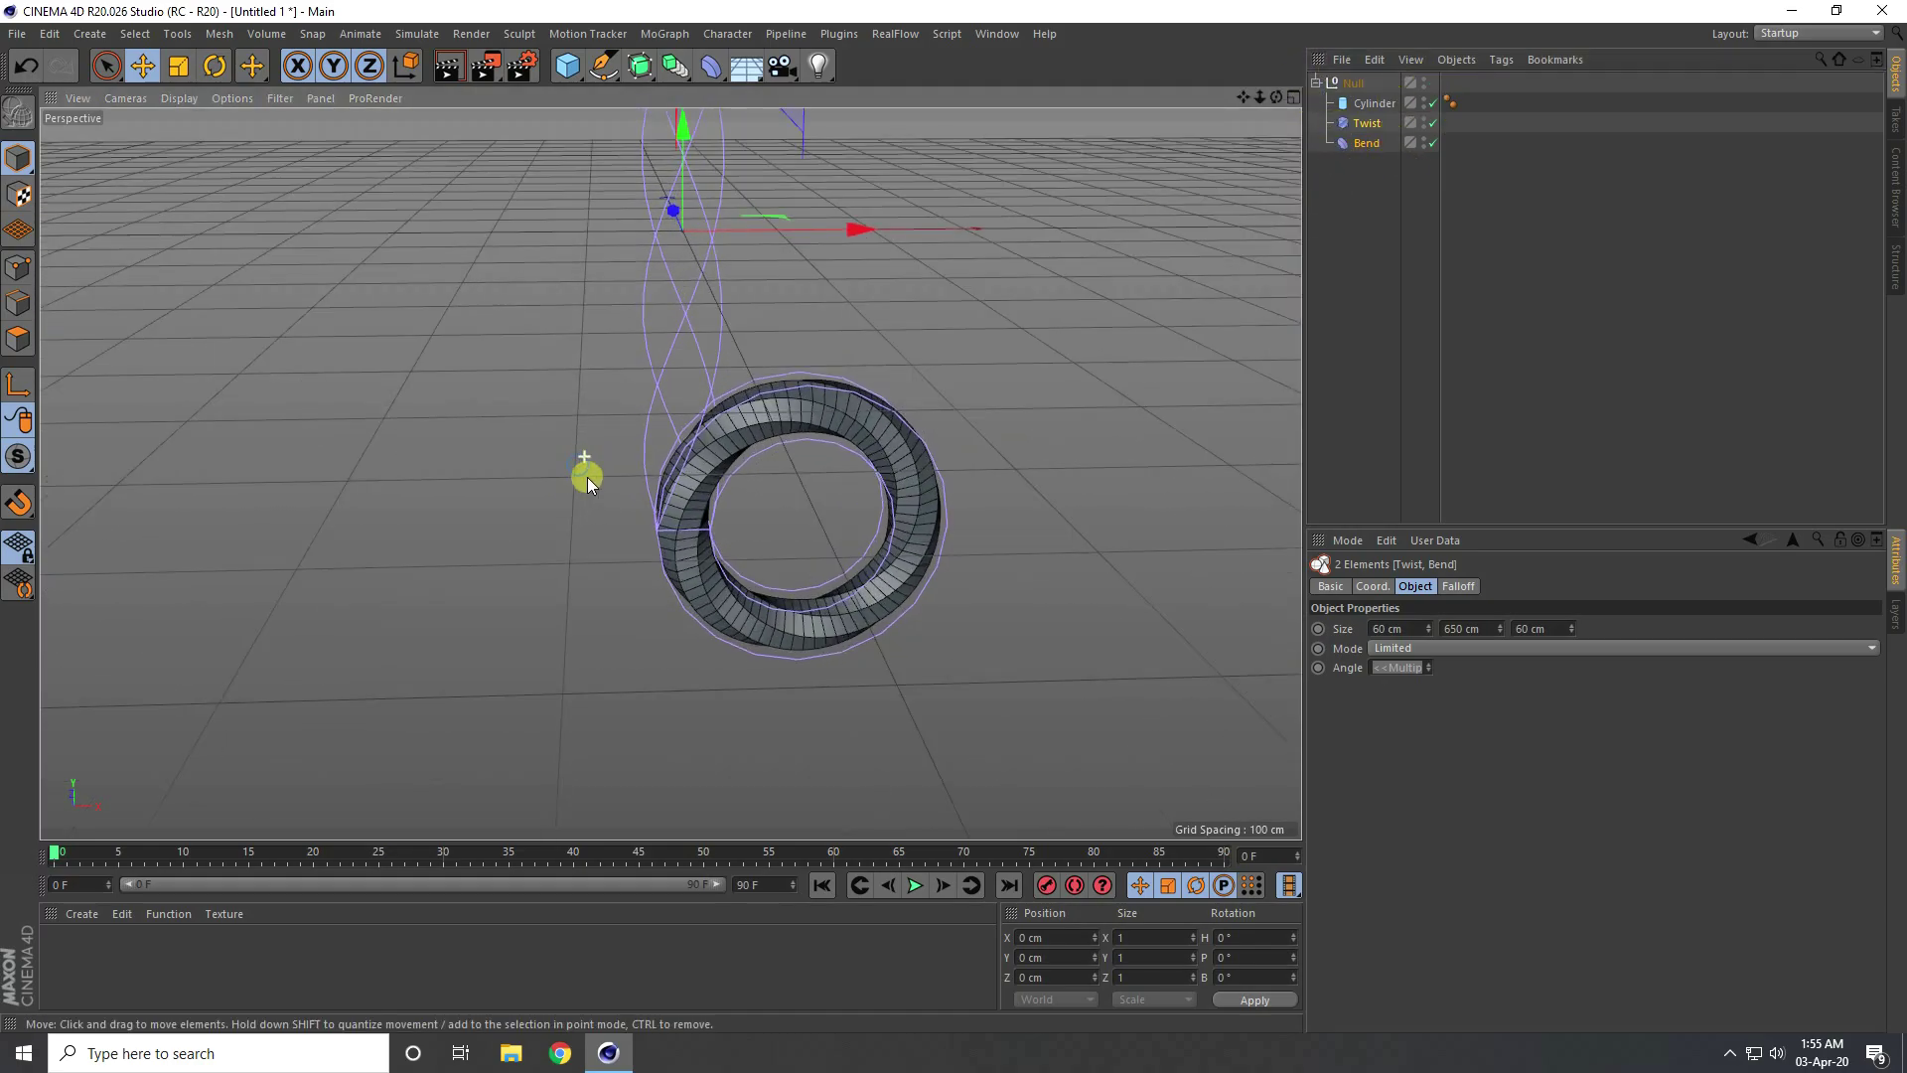
# - Move the Null to about X -121 cm and Y 339 cm to center the ring on the world origin
pyautogui.click(1400, 83)
pyautogui.keyDown('alt'); pyautogui.moveTo(673, 430); pyautogui.dragTo(659, 468); pyautogui.keyUp('alt')
pyautogui.moveTo(671, 221); pyautogui.dragTo(671, 2)
pyautogui.moveTo(840, 149); pyautogui.dragTo(754, 155)
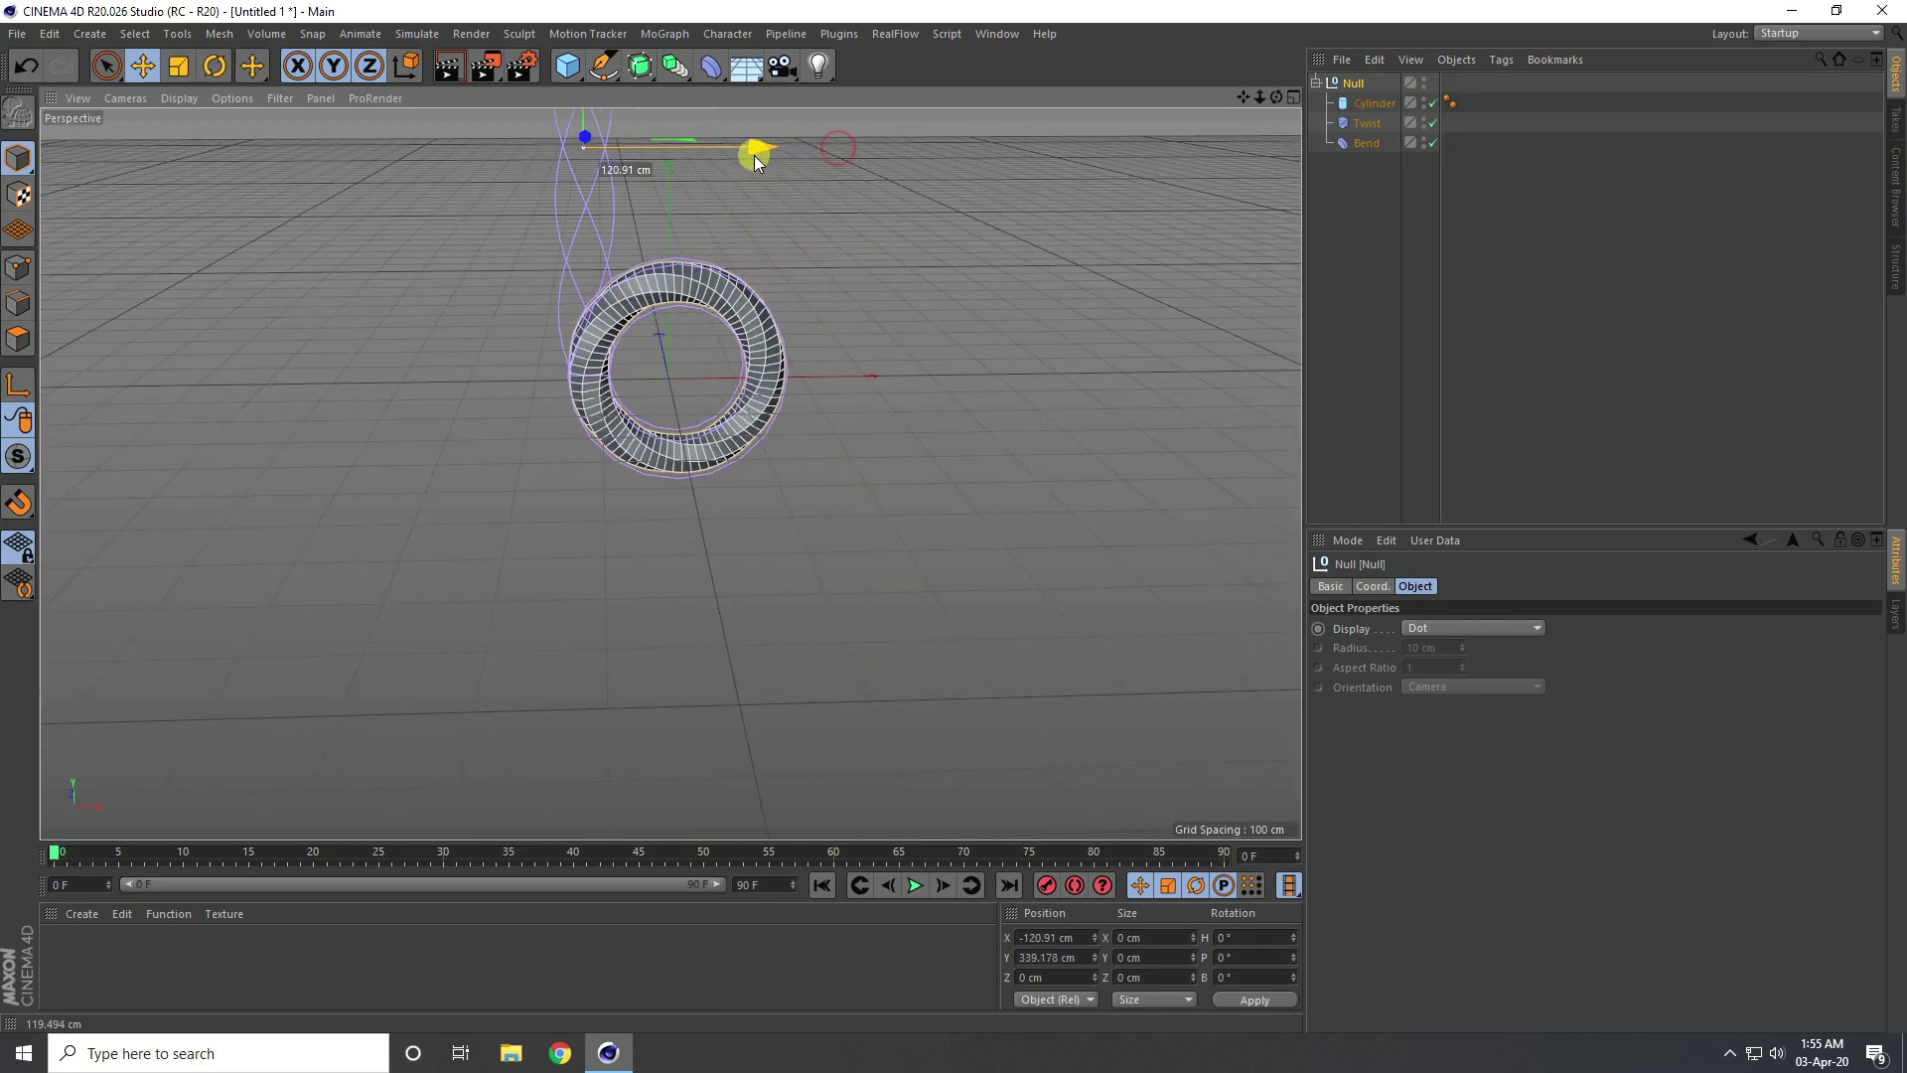
pyautogui.keyDown('alt'); pyautogui.moveTo(688, 250); pyautogui.dragTo(828, 207, button='right'); pyautogui.keyUp('alt')
pyautogui.keyDown('alt'); pyautogui.moveTo(630, 572); pyautogui.dragTo(694, 481); pyautogui.keyUp('alt')
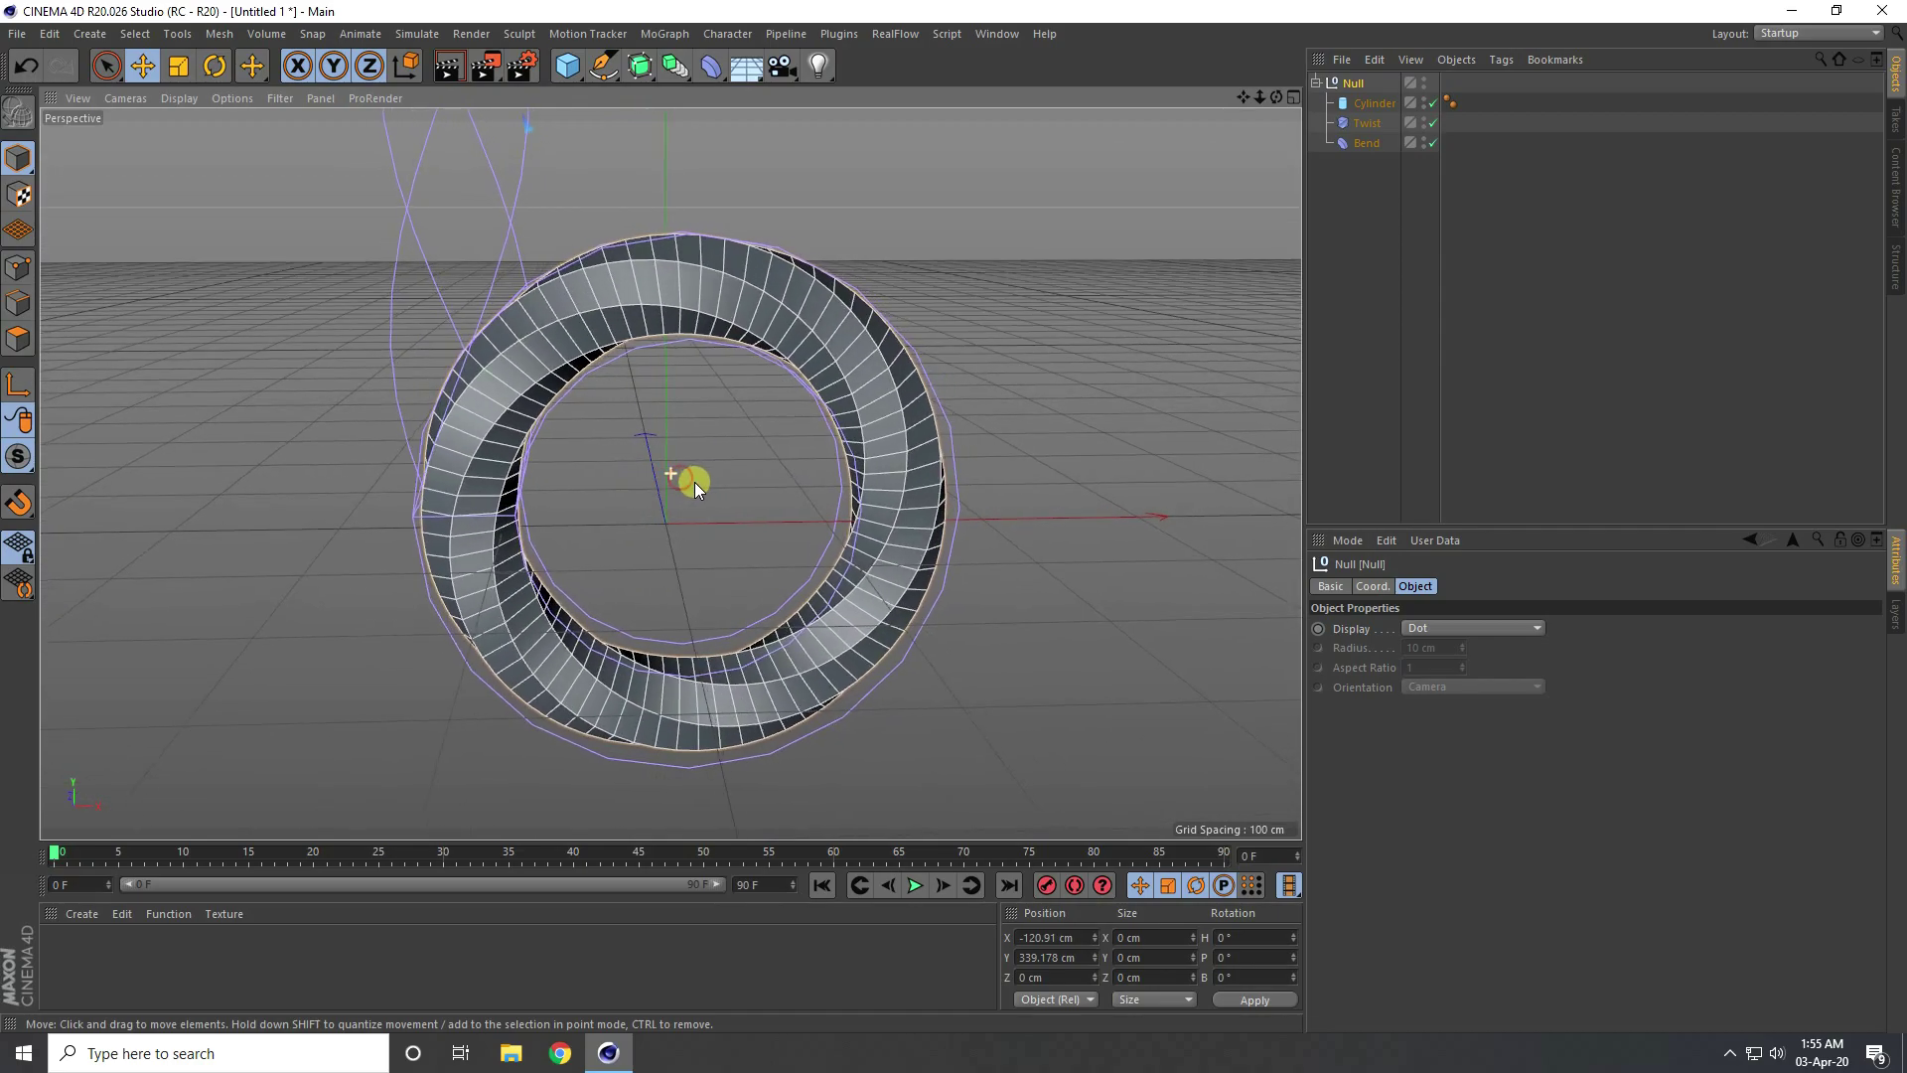
# - Extend the animation's end and its visible timeline range to frame 1000
pyautogui.click(1361, 105)
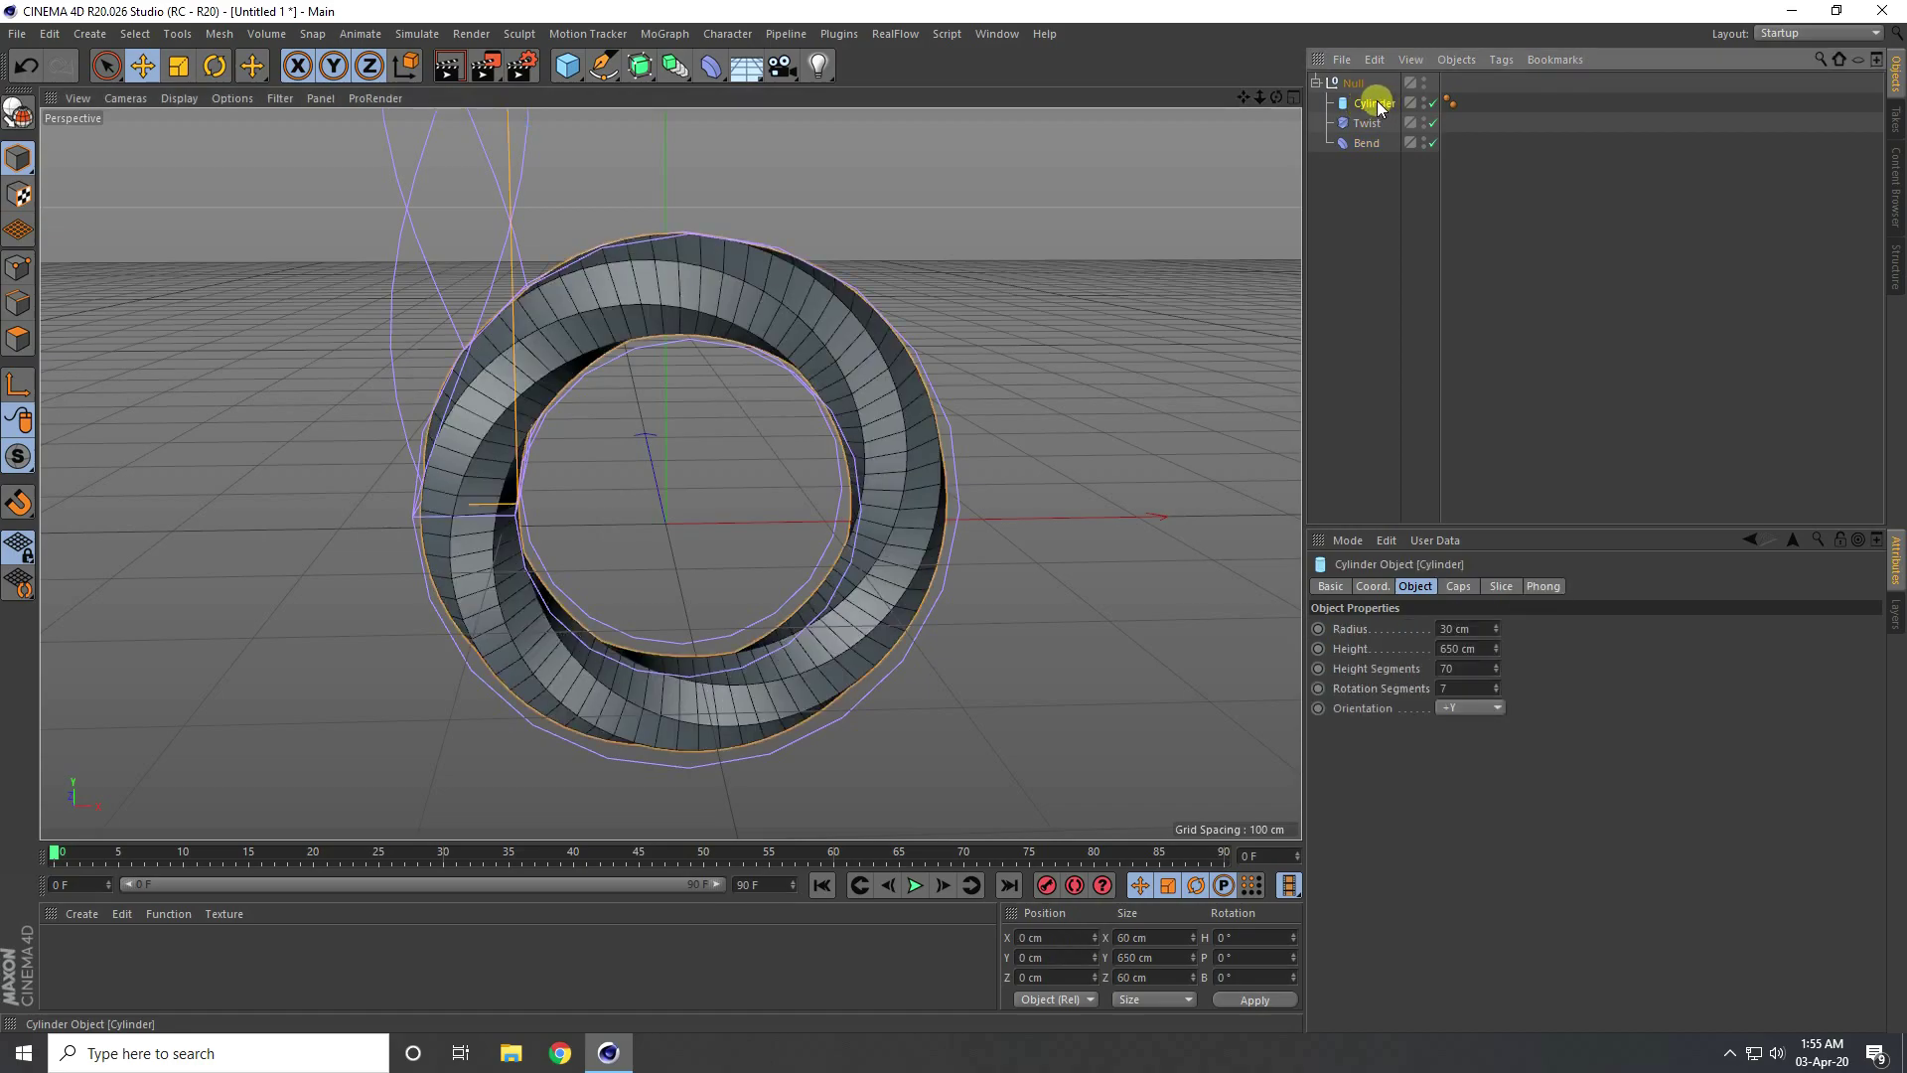
pyautogui.click(757, 885)
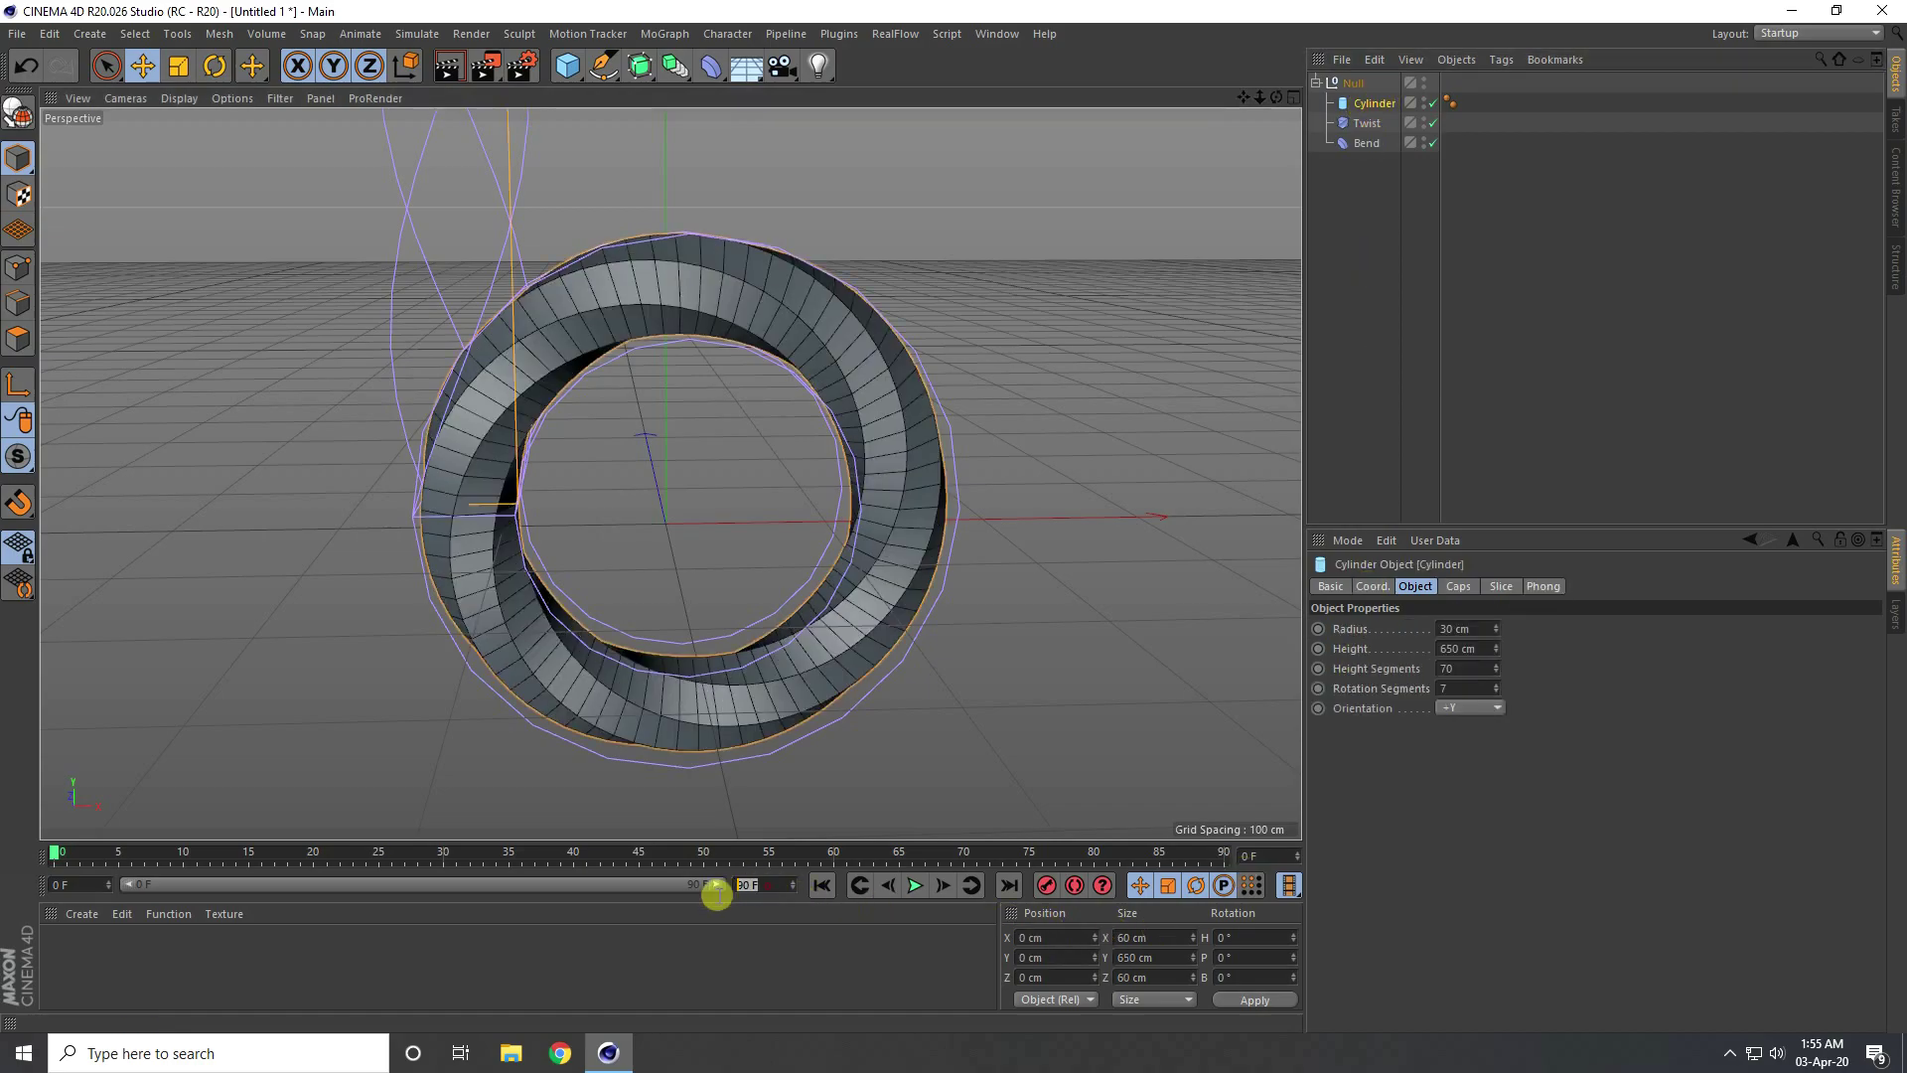
pyautogui.write('1000')
pyautogui.press('Return')
pyautogui.moveTo(201, 882); pyautogui.dragTo(775, 887)
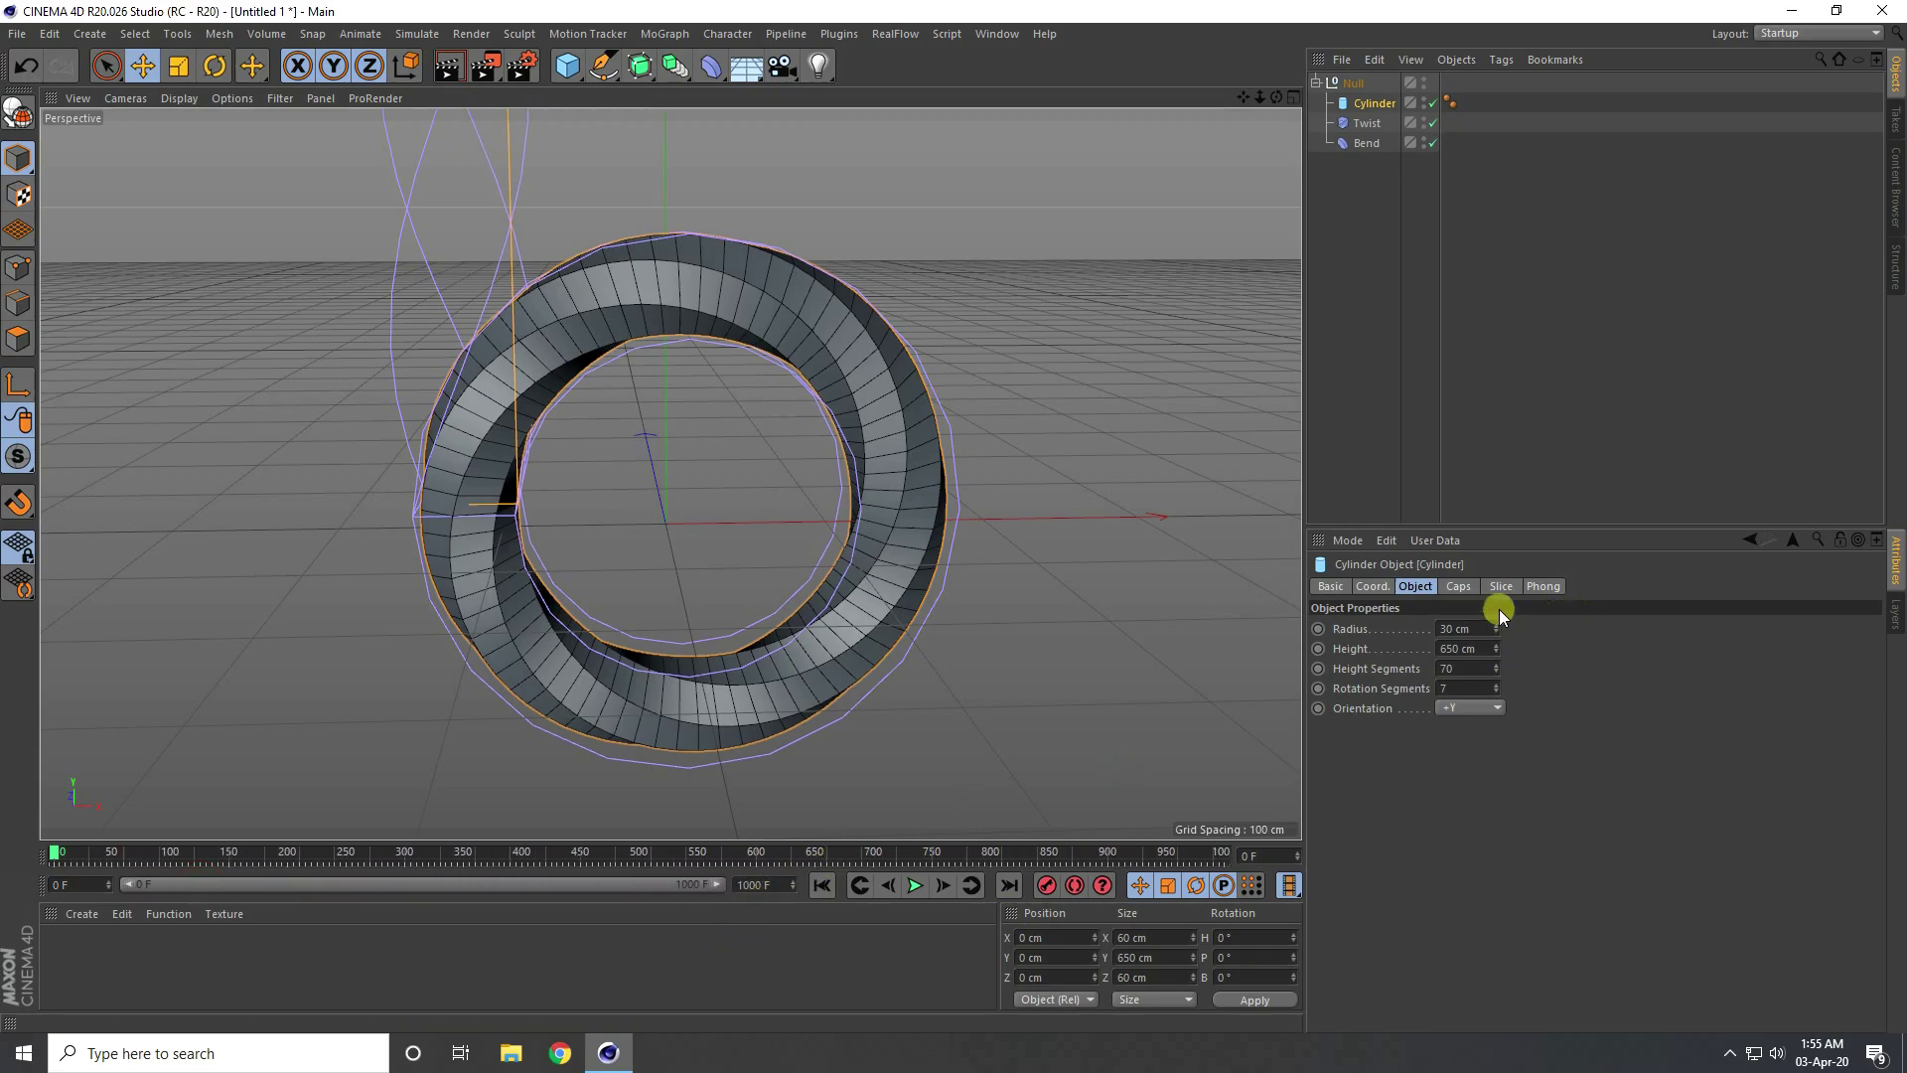
# - Test the cylinder's heading rotation, reset it to 0° and set a keyframe for it at frame 0
pyautogui.click(1373, 586)
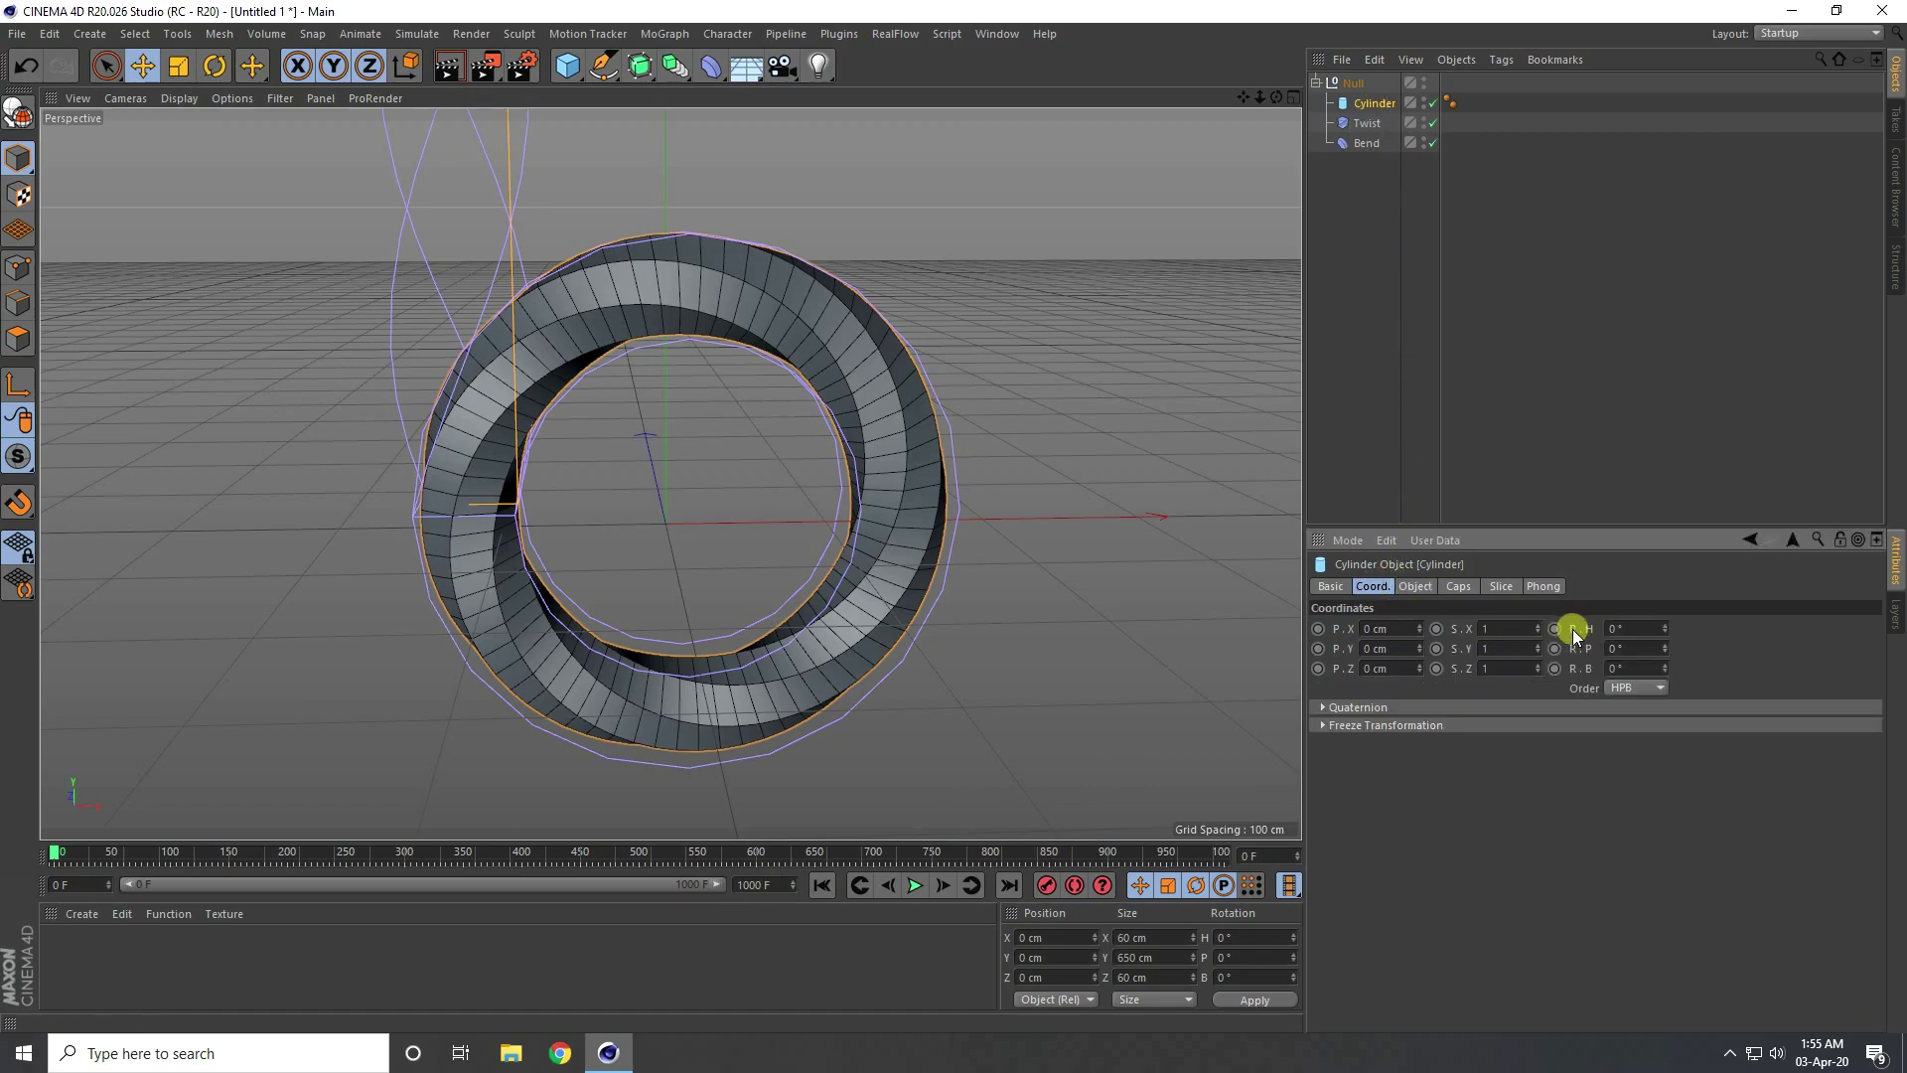
pyautogui.moveTo(1667, 623); pyautogui.dragTo(1517, 633)
pyautogui.write('0')
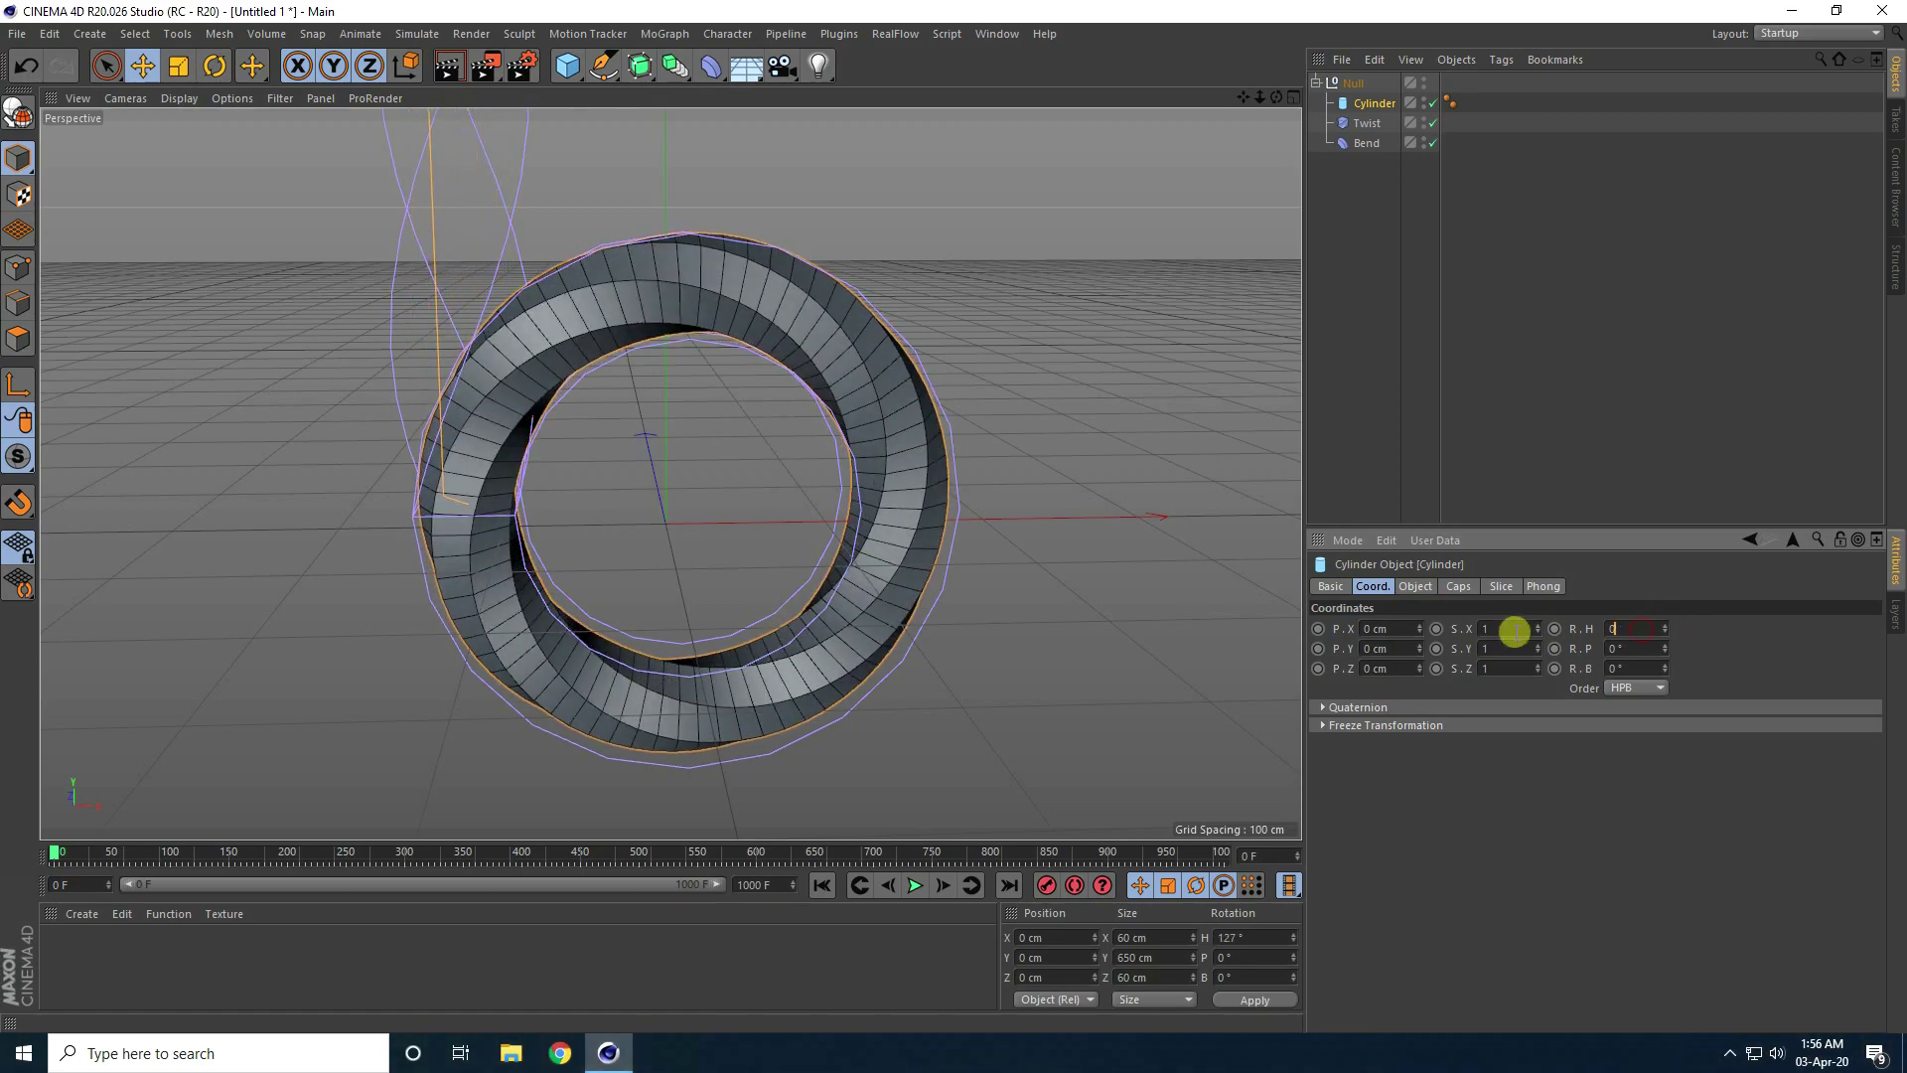
pyautogui.press('Return')
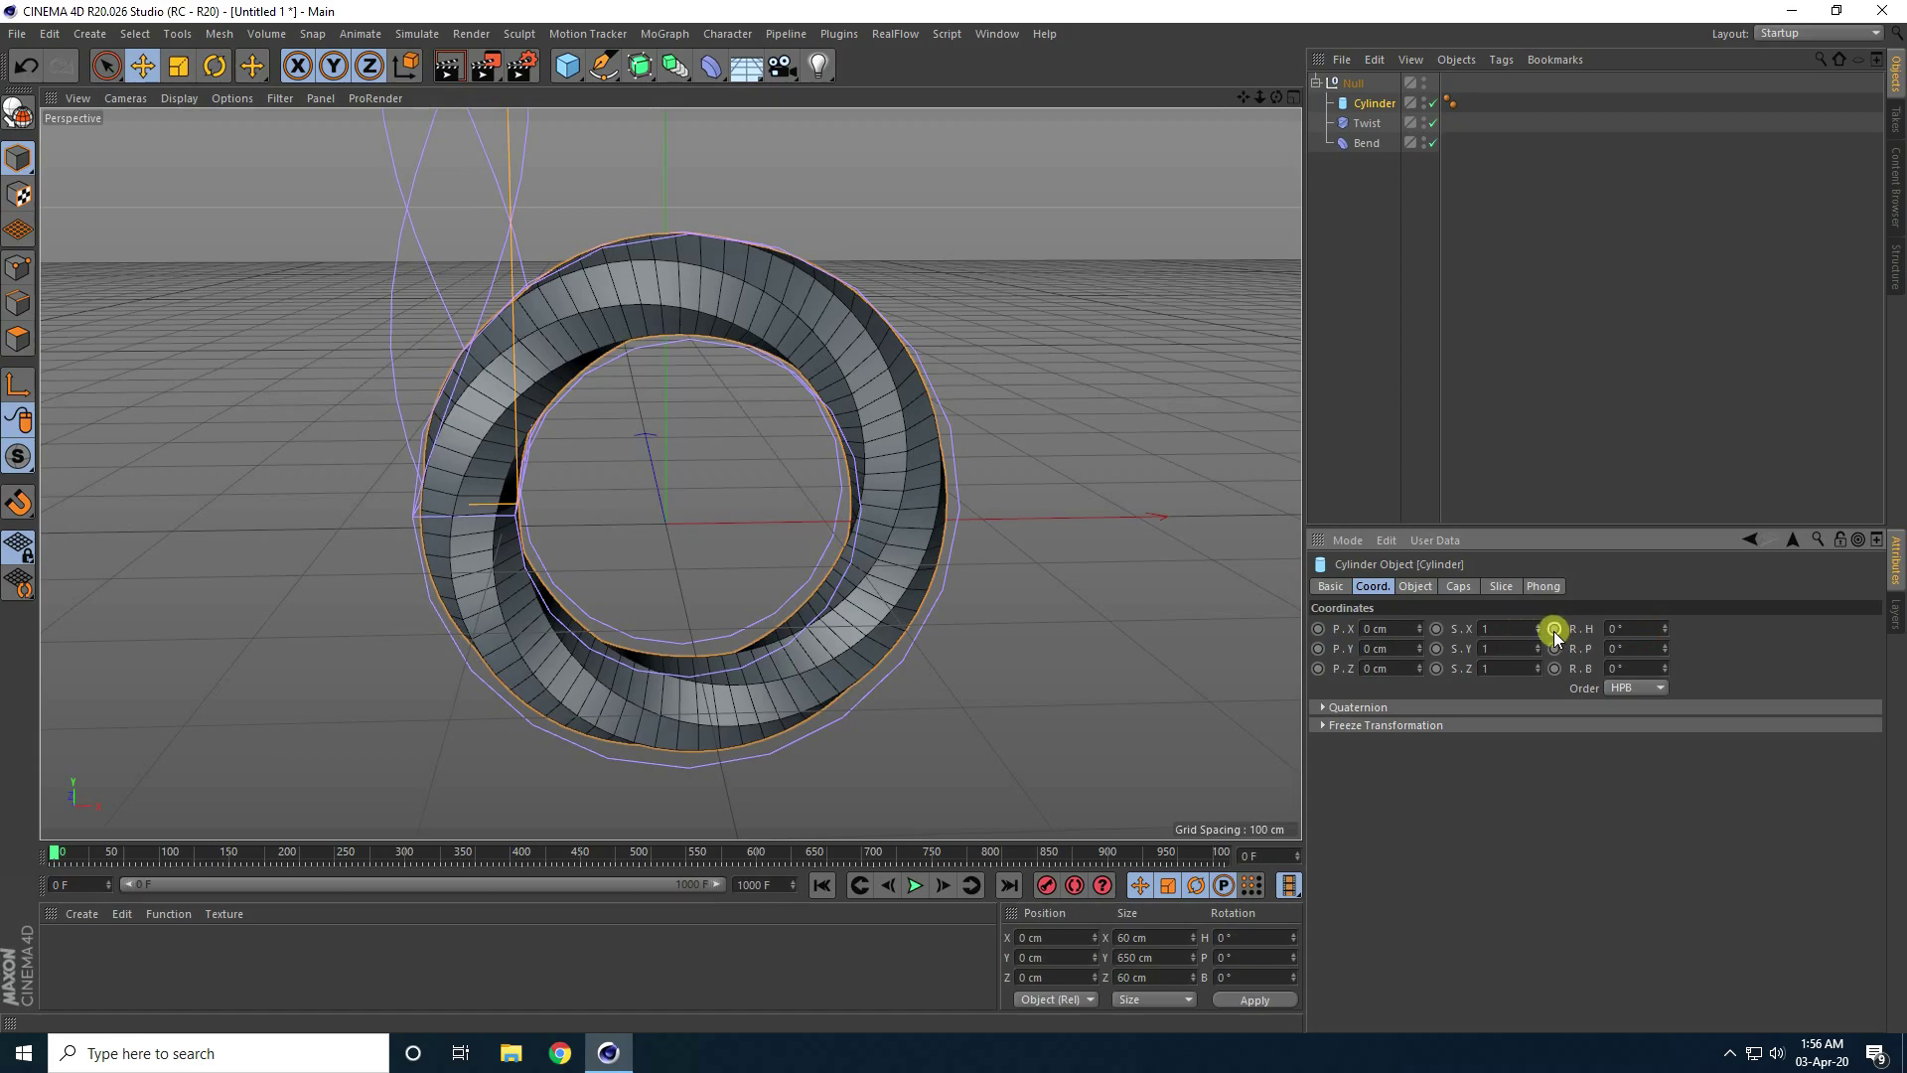
pyautogui.keyDown('ctrl'); pyautogui.click(1555, 629); pyautogui.keyUp('ctrl')
# - Set the cylinder's heading rotation to 3000° at frame 1000 and keyframe it
pyautogui.click(1007, 885)
pyautogui.doubleClick(1631, 625)
pyautogui.write('36')
pyautogui.write('00')
pyautogui.press('Return')
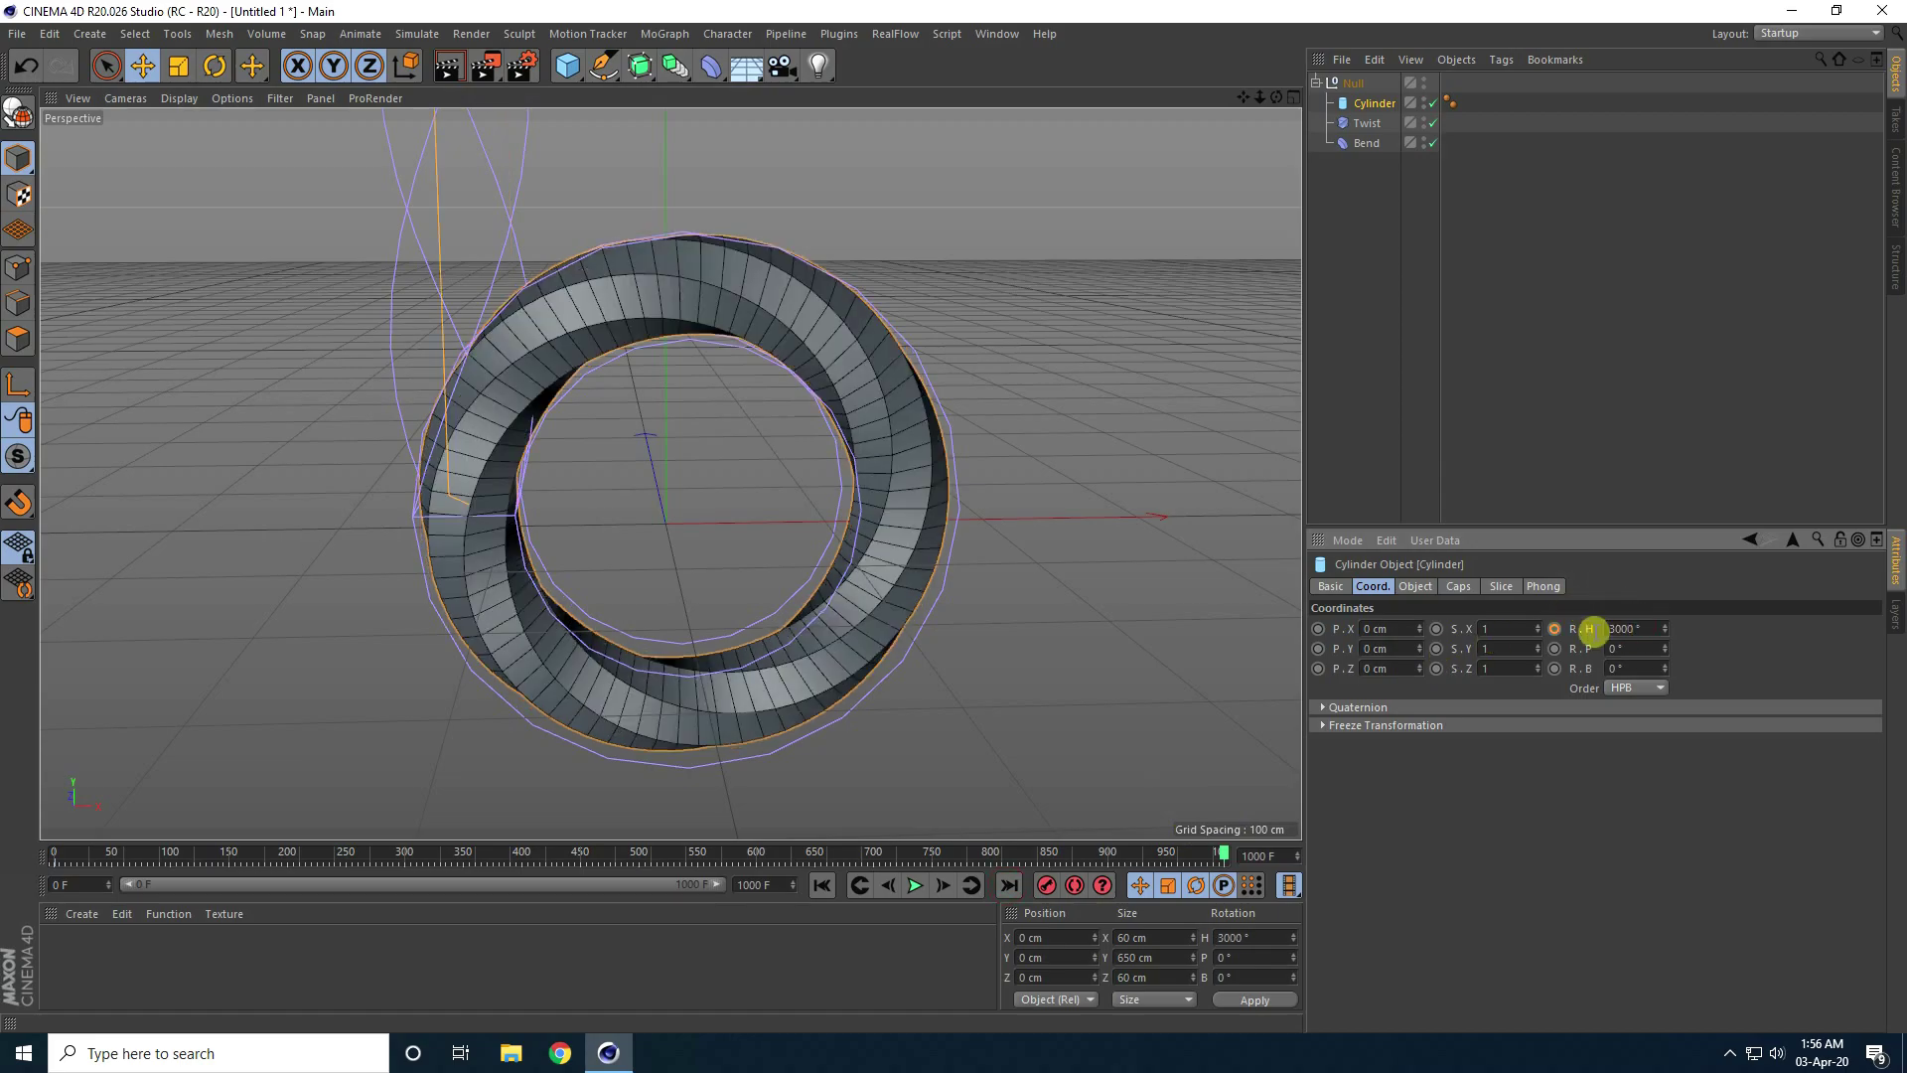
# - Play the animation from the first frame and check the ring's rotation in the viewport
pyautogui.click(821, 885)
pyautogui.click(914, 885)
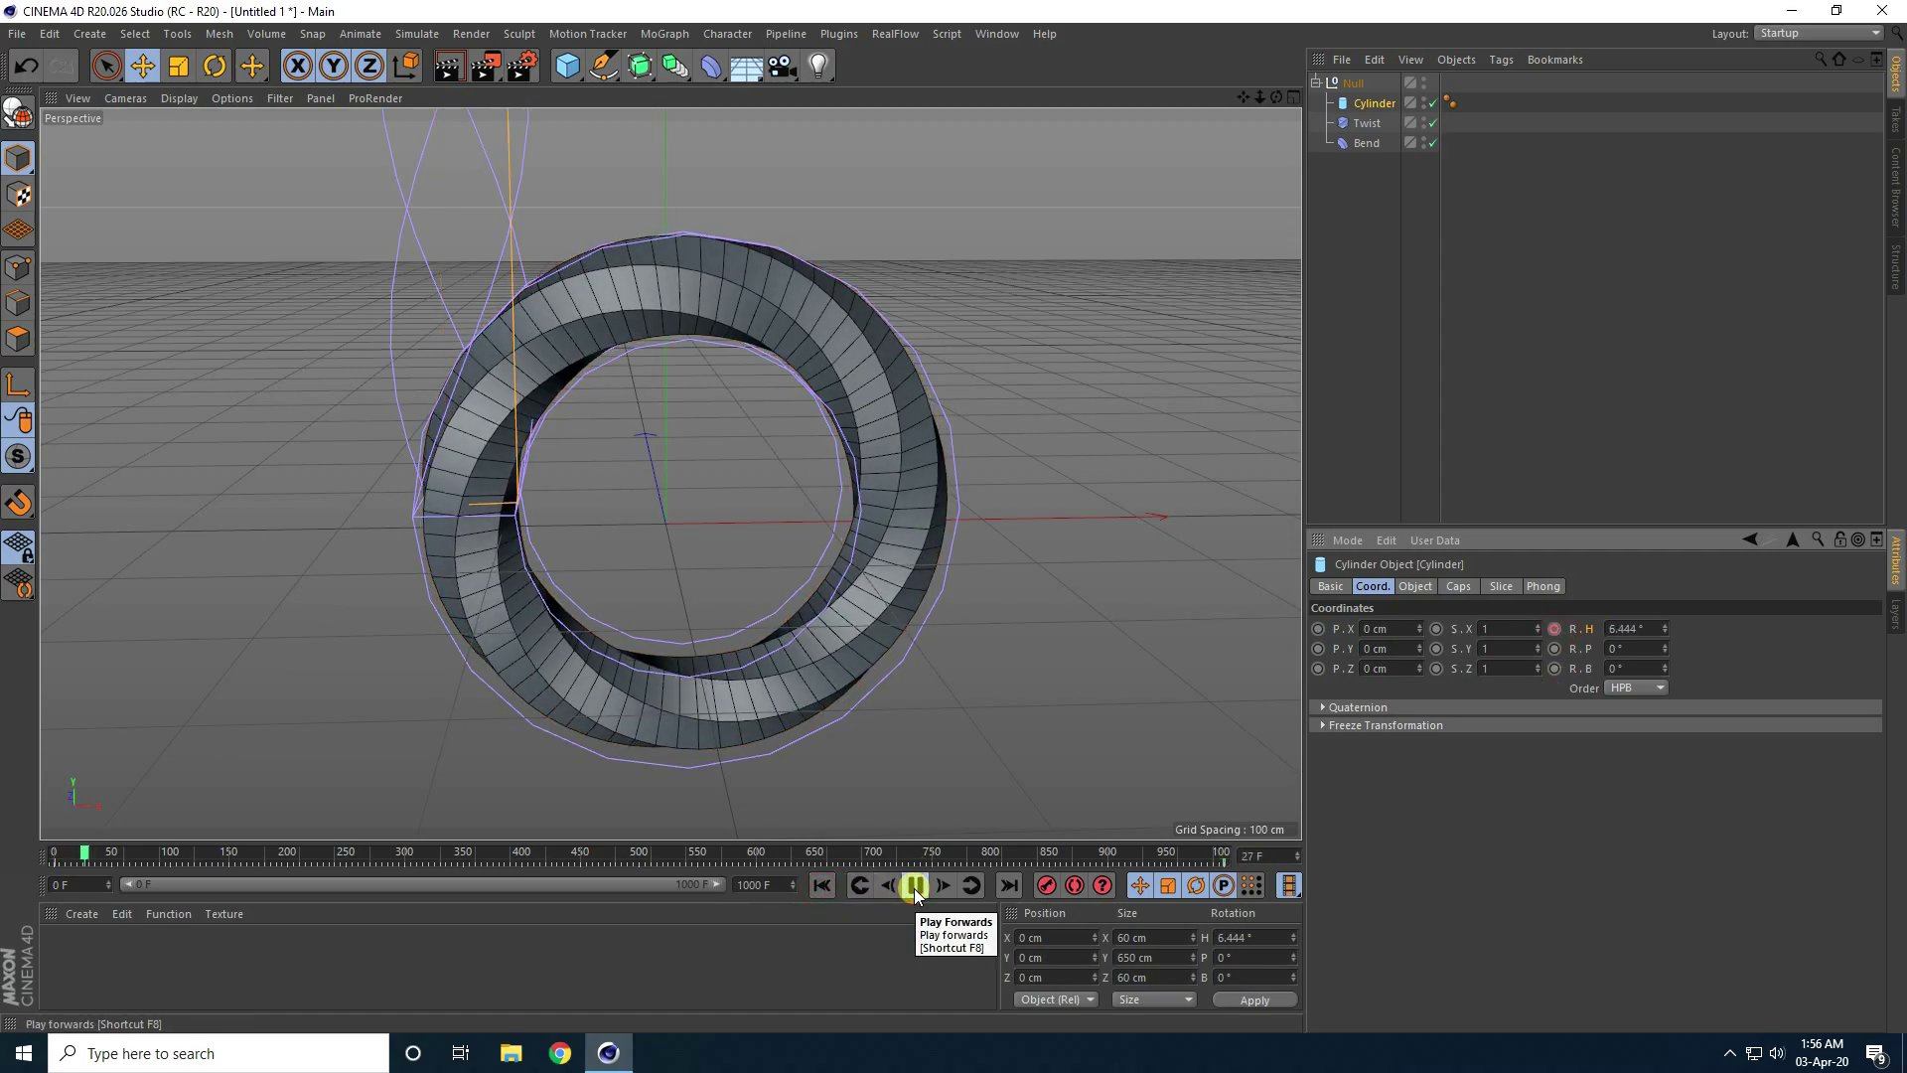
pyautogui.keyDown('alt'); pyautogui.moveTo(773, 689); pyautogui.dragTo(709, 681, button='middle'); pyautogui.keyUp('alt')
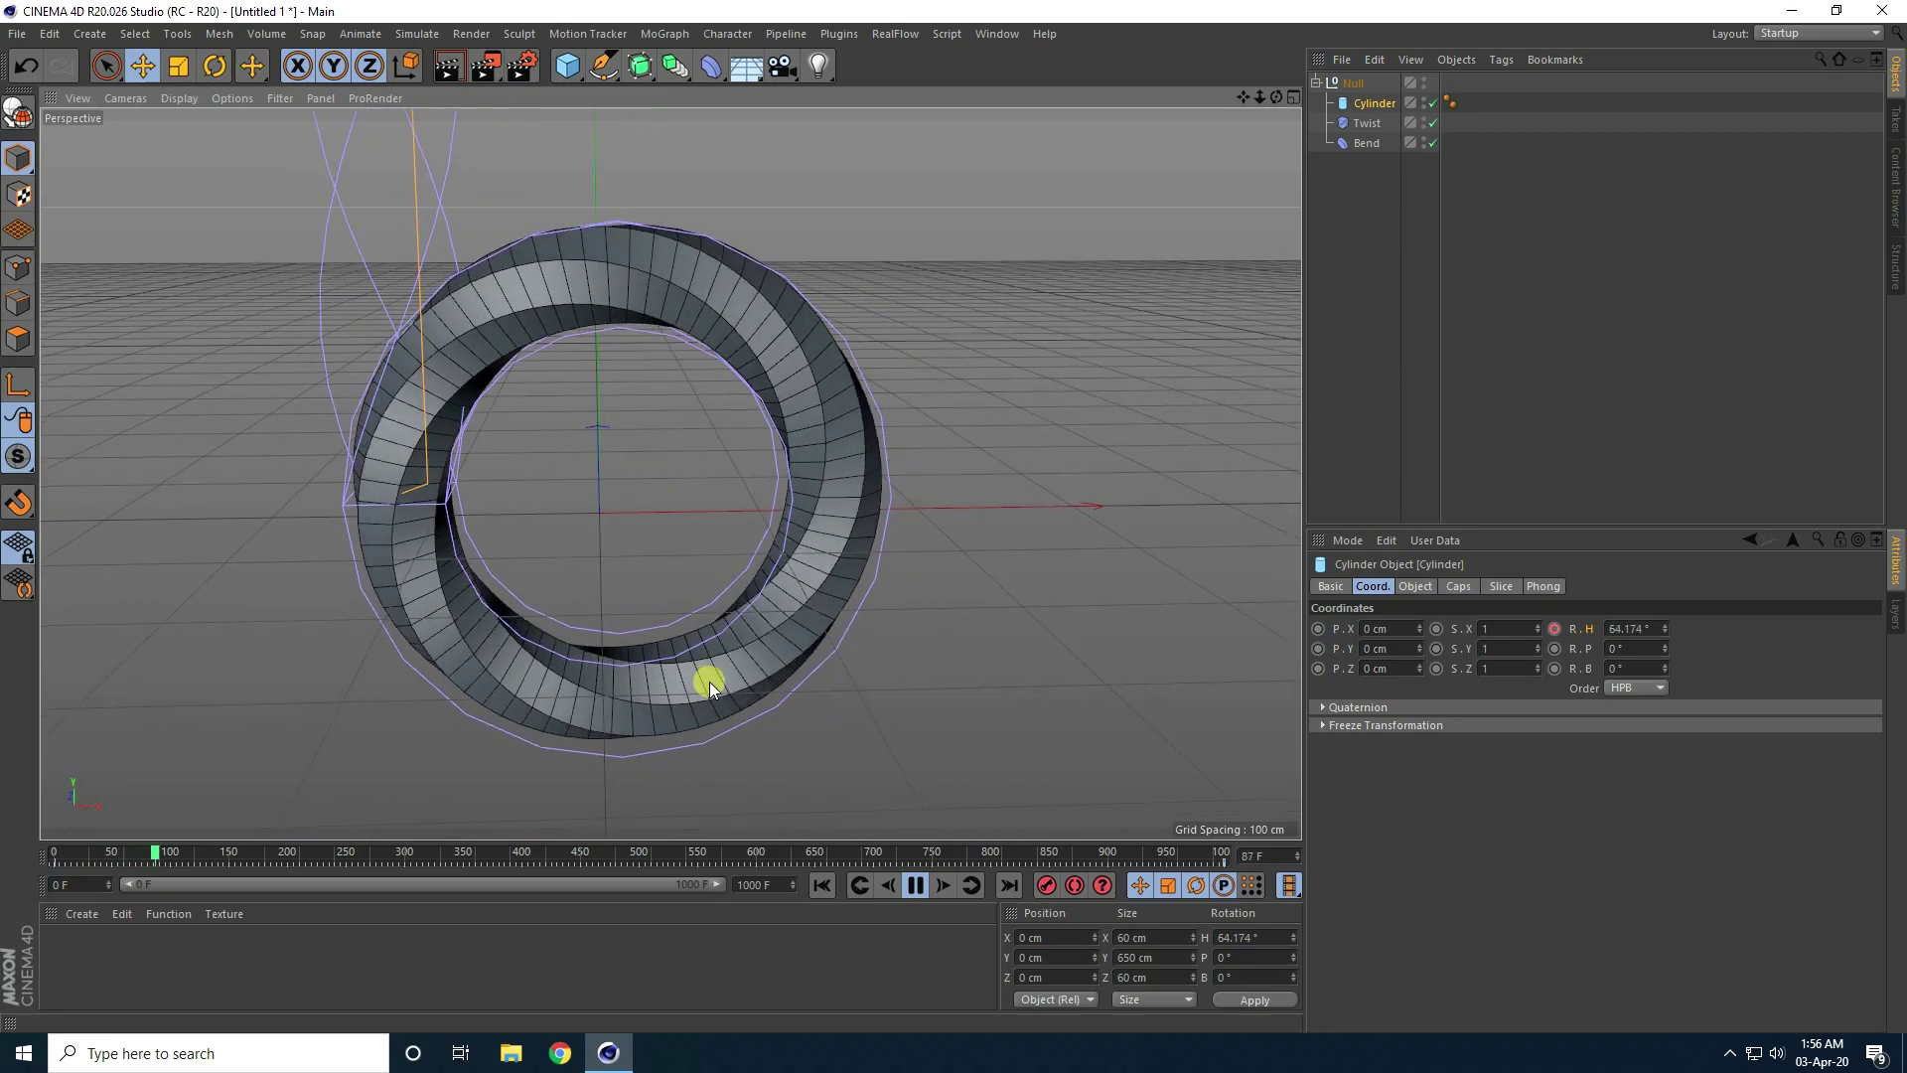
# - Stop the playback and give both of the cylinder's heading rotation keyframes linear interpolation in the F-Curve timeline
pyautogui.click(916, 892)
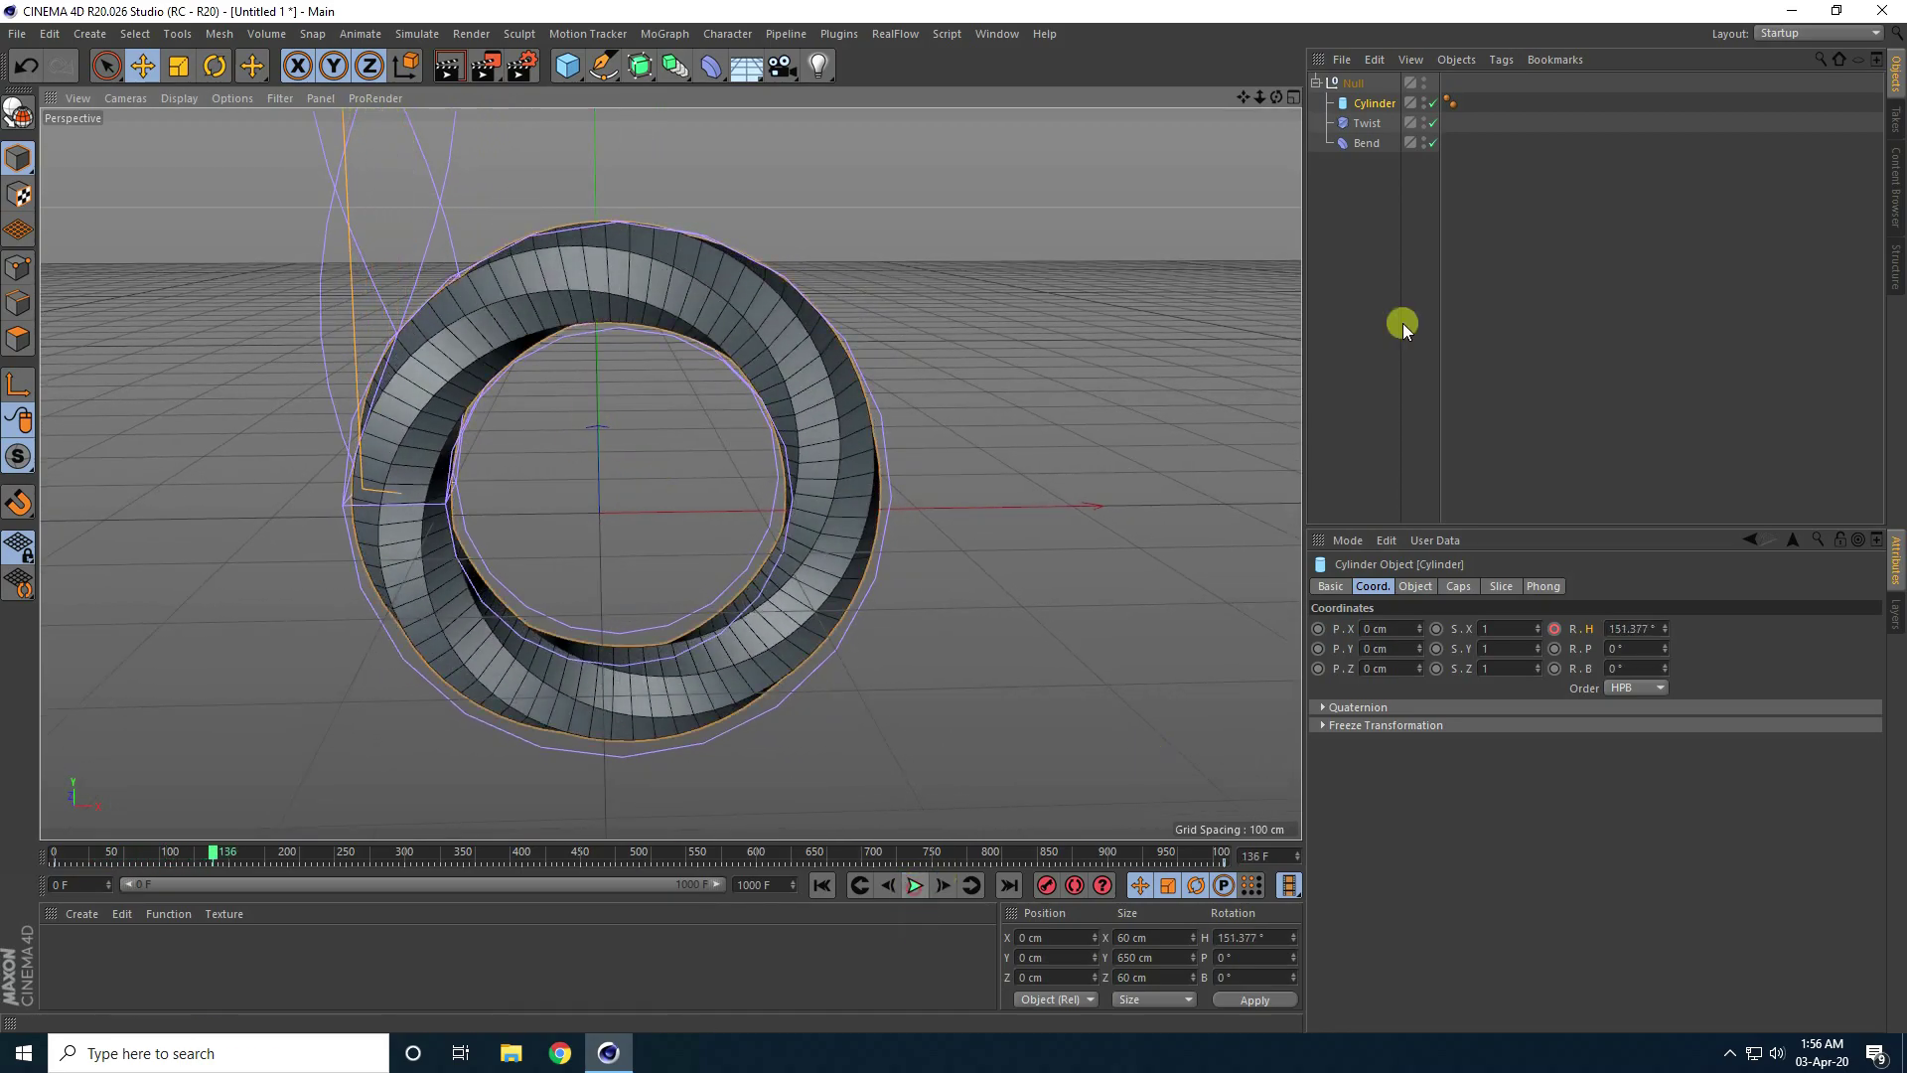
pyautogui.click(997, 33)
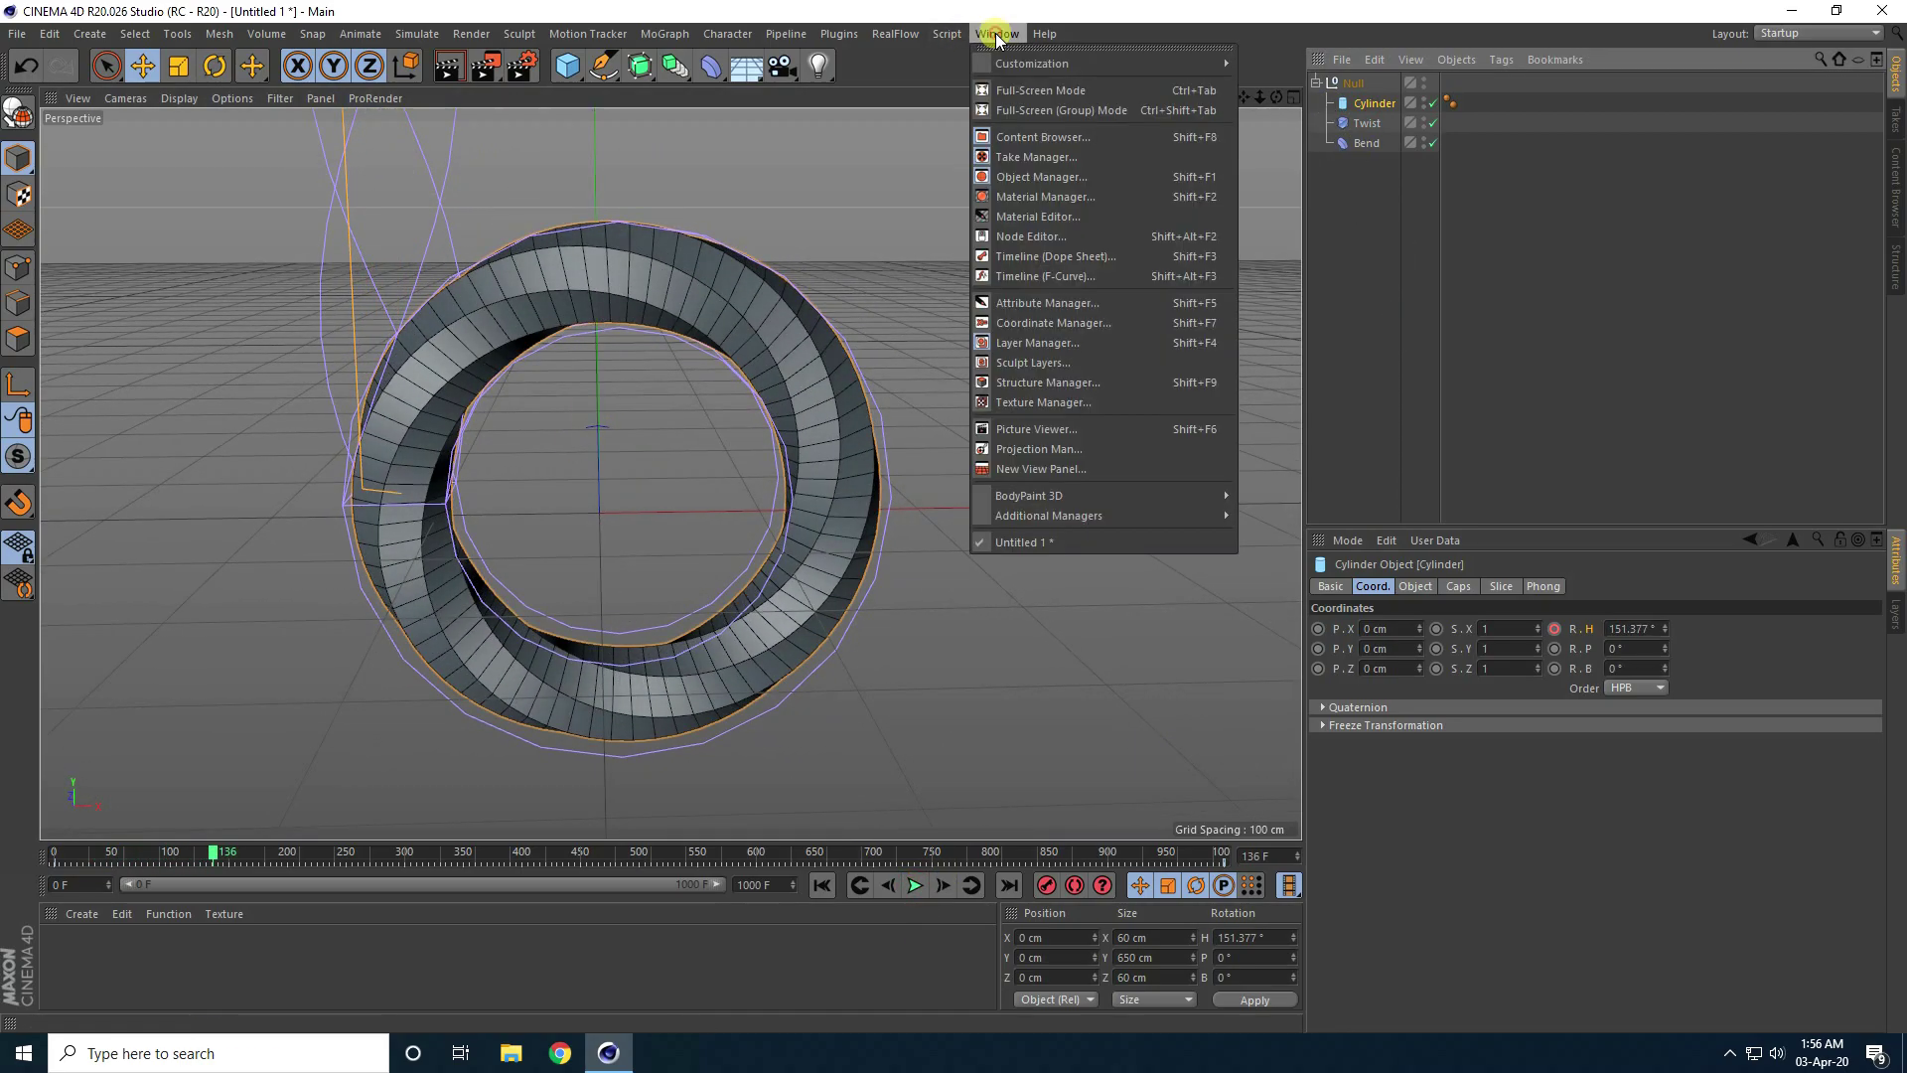
pyautogui.click(1005, 278)
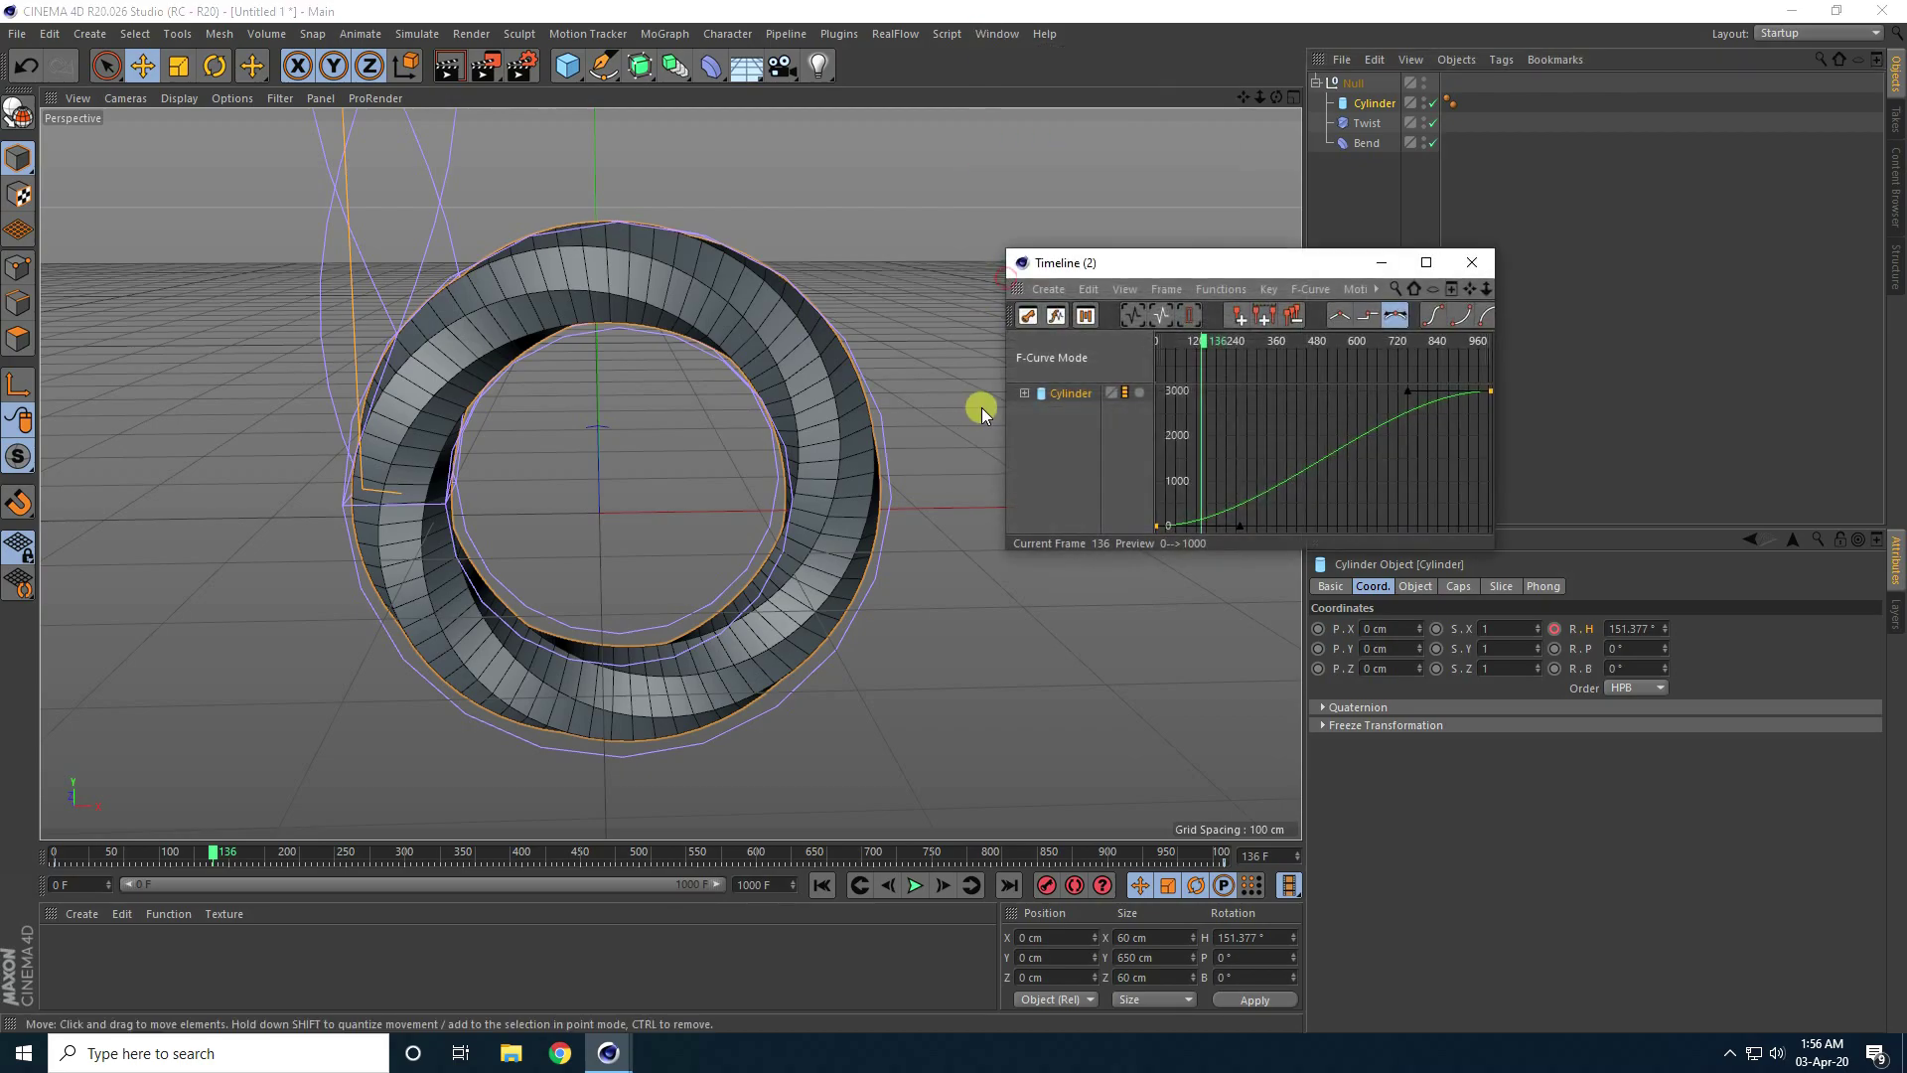
pyautogui.click(1427, 263)
pyautogui.scroll(-3, 874, 406)
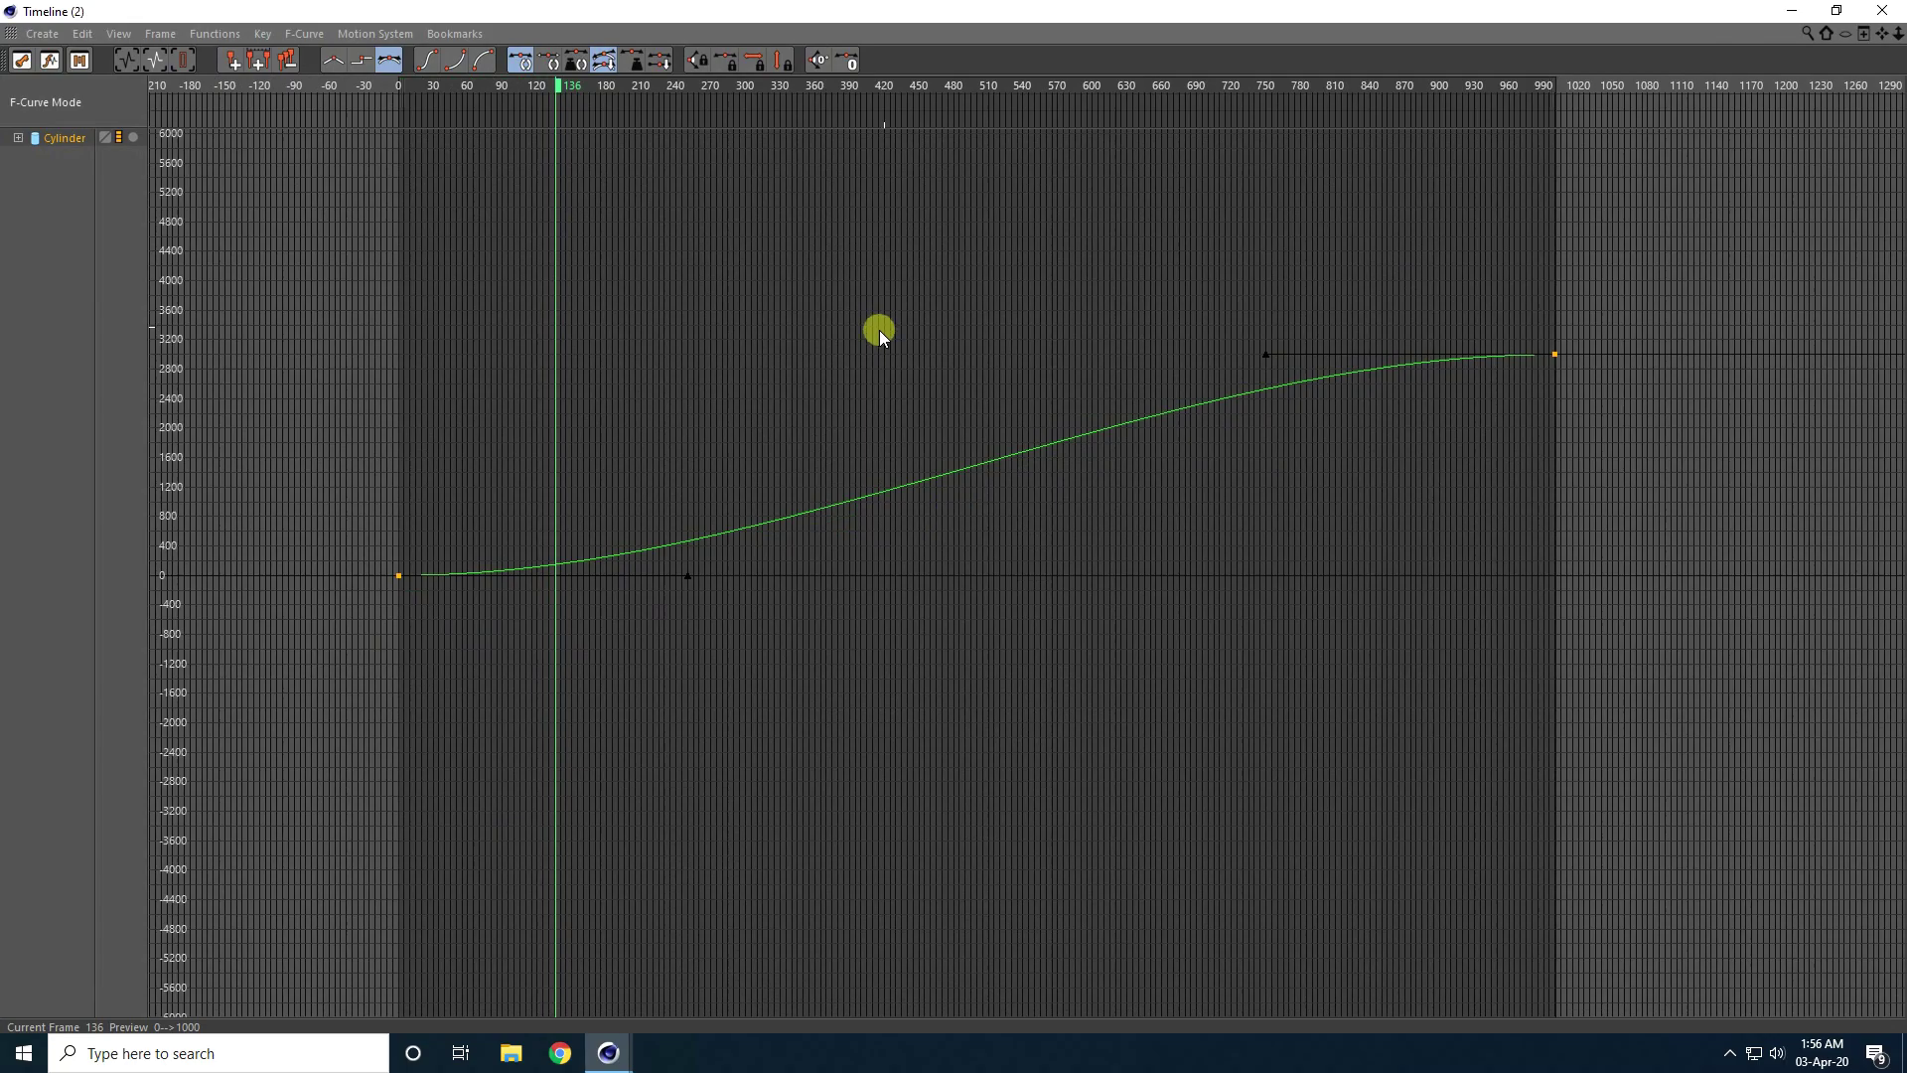
pyautogui.moveTo(272, 221); pyautogui.dragTo(1576, 680)
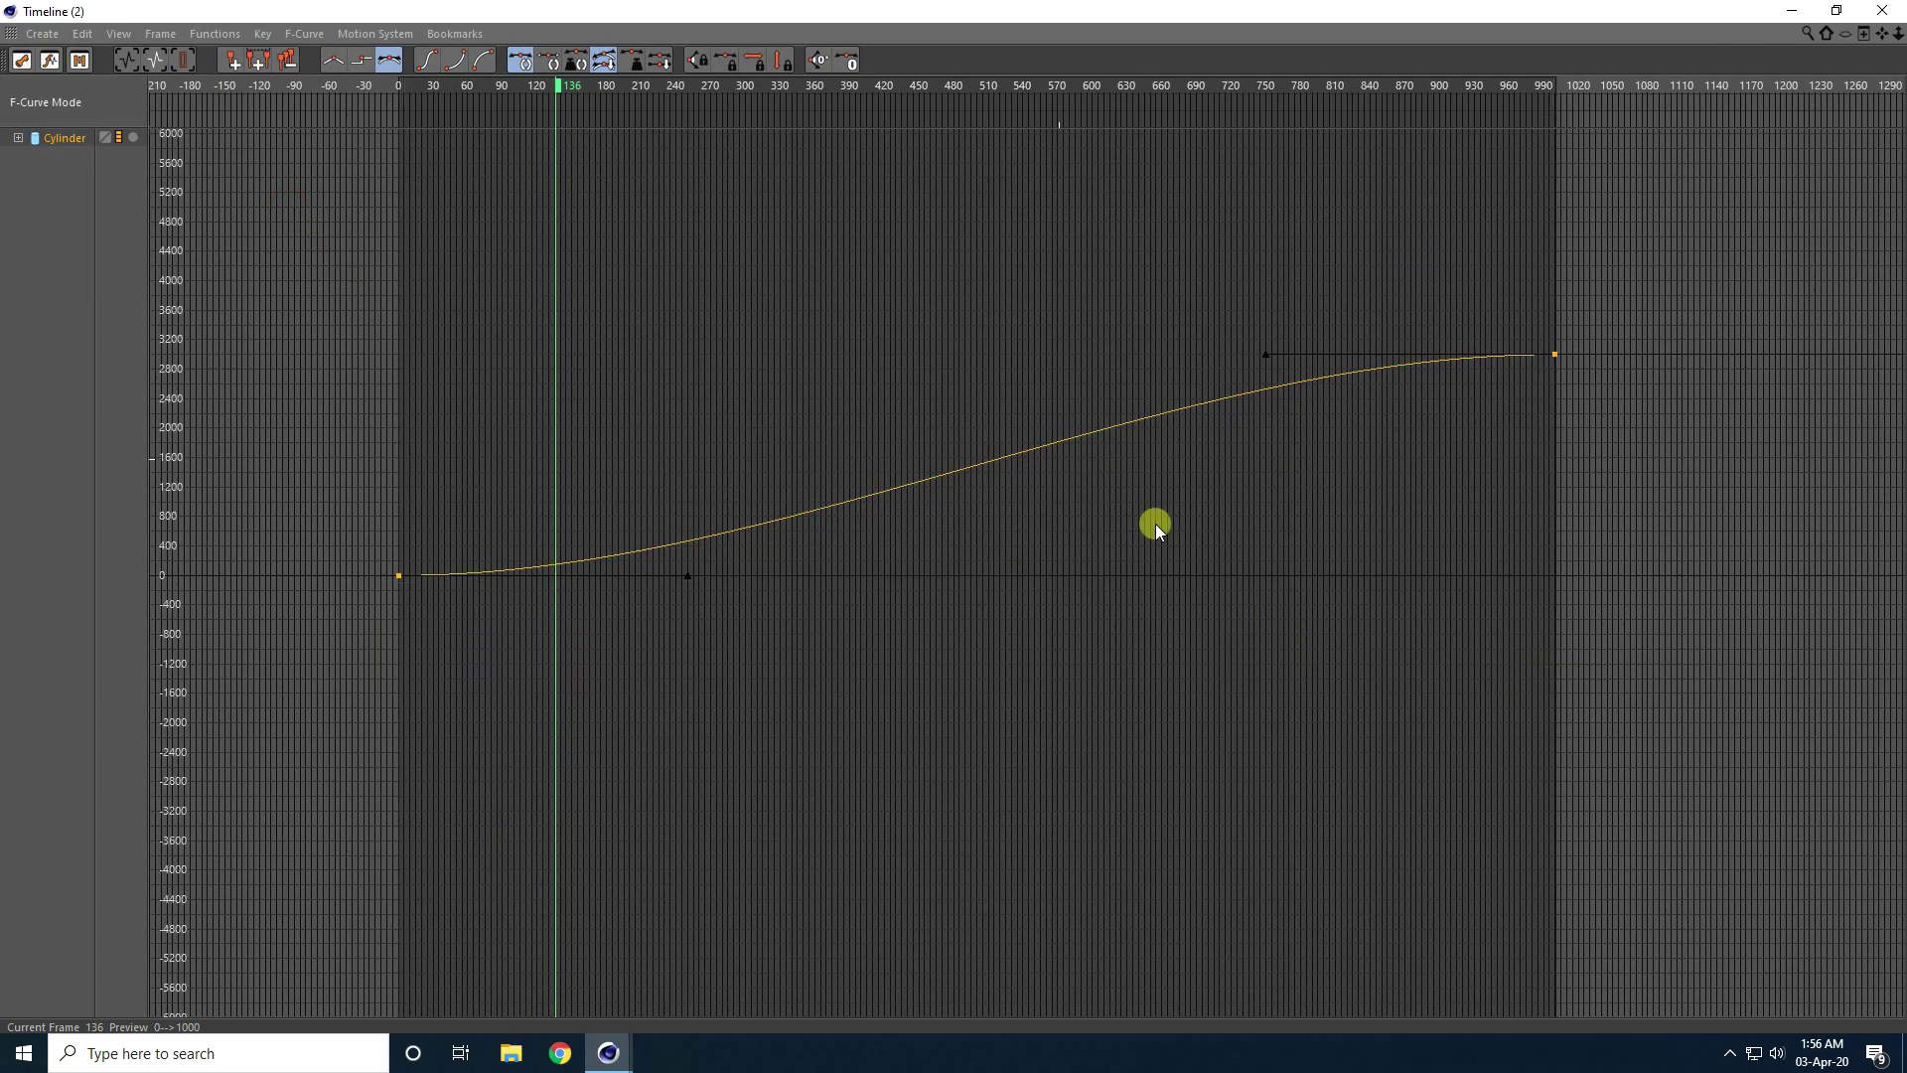
pyautogui.click(334, 62)
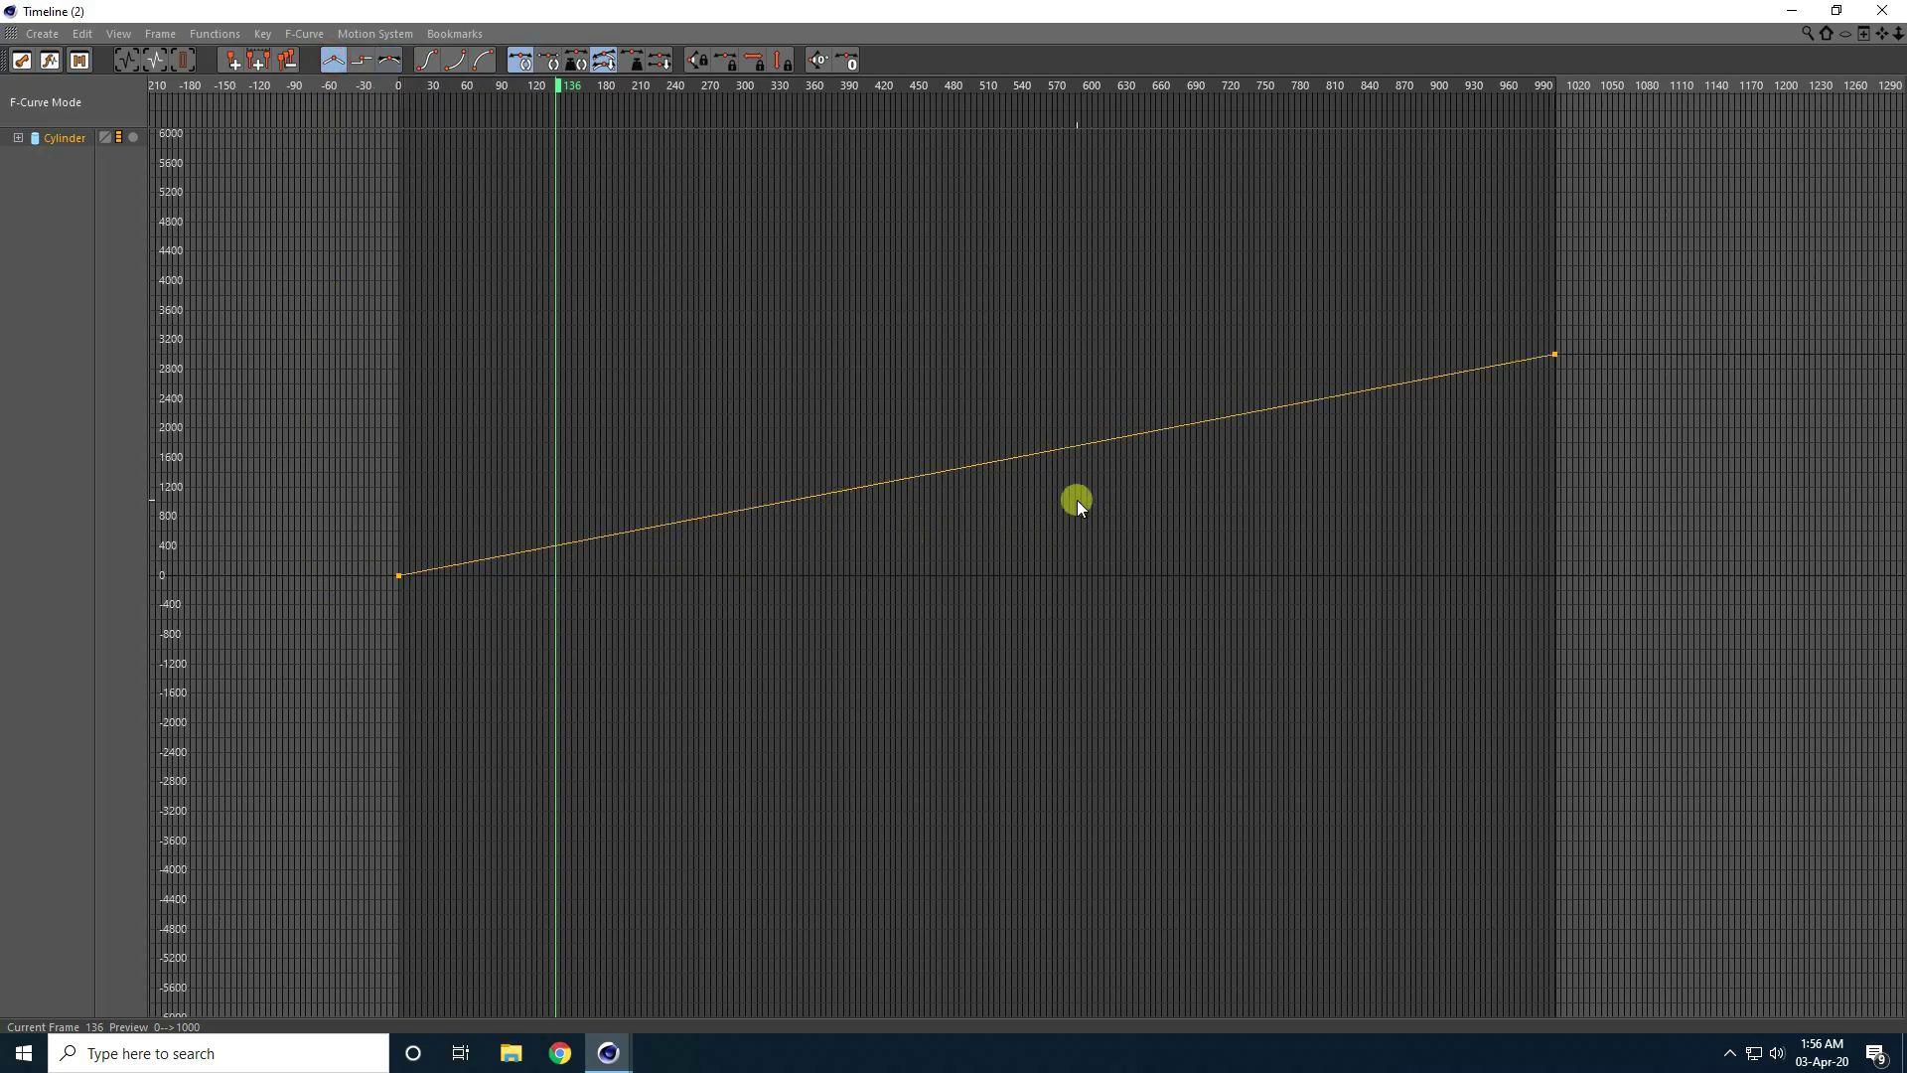
pyautogui.click(1892, 10)
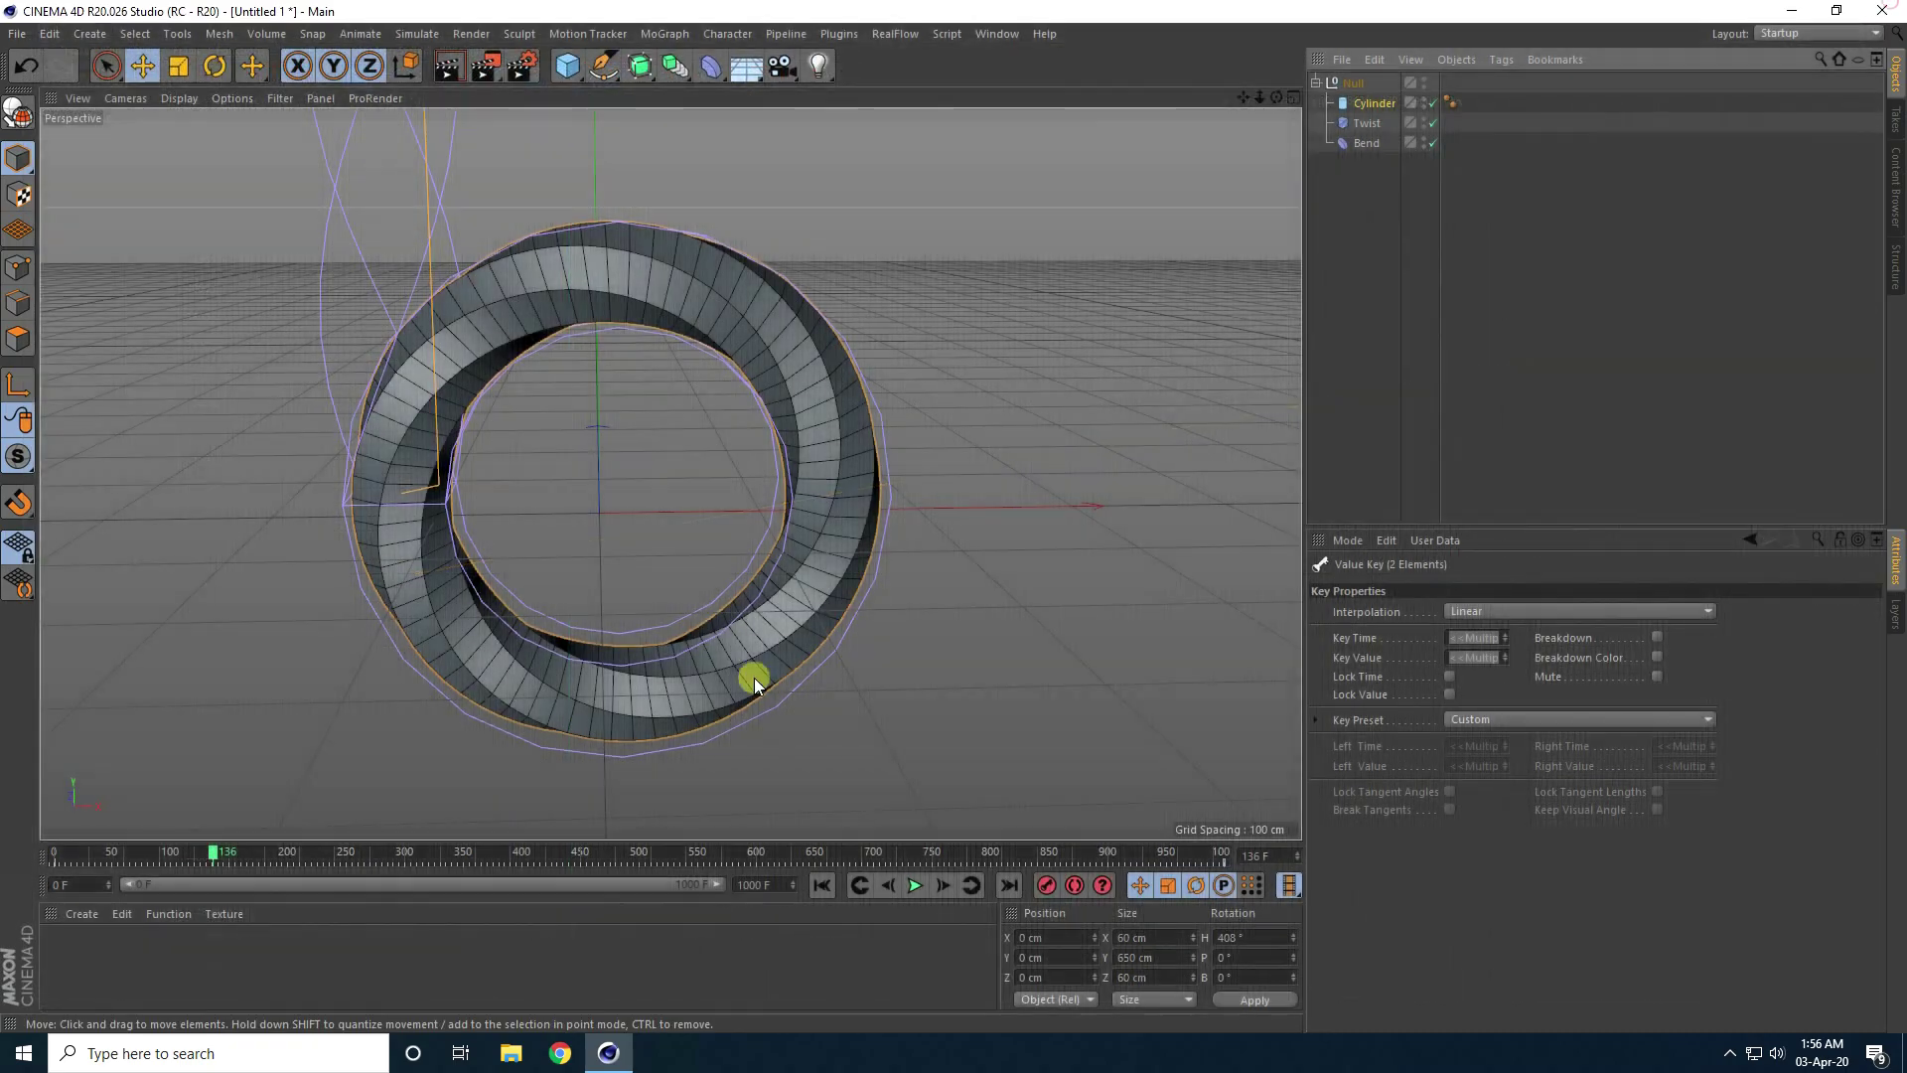
# - Play the animation from the first frame to check the ring's constant rotation, and return to frame 0
pyautogui.click(821, 886)
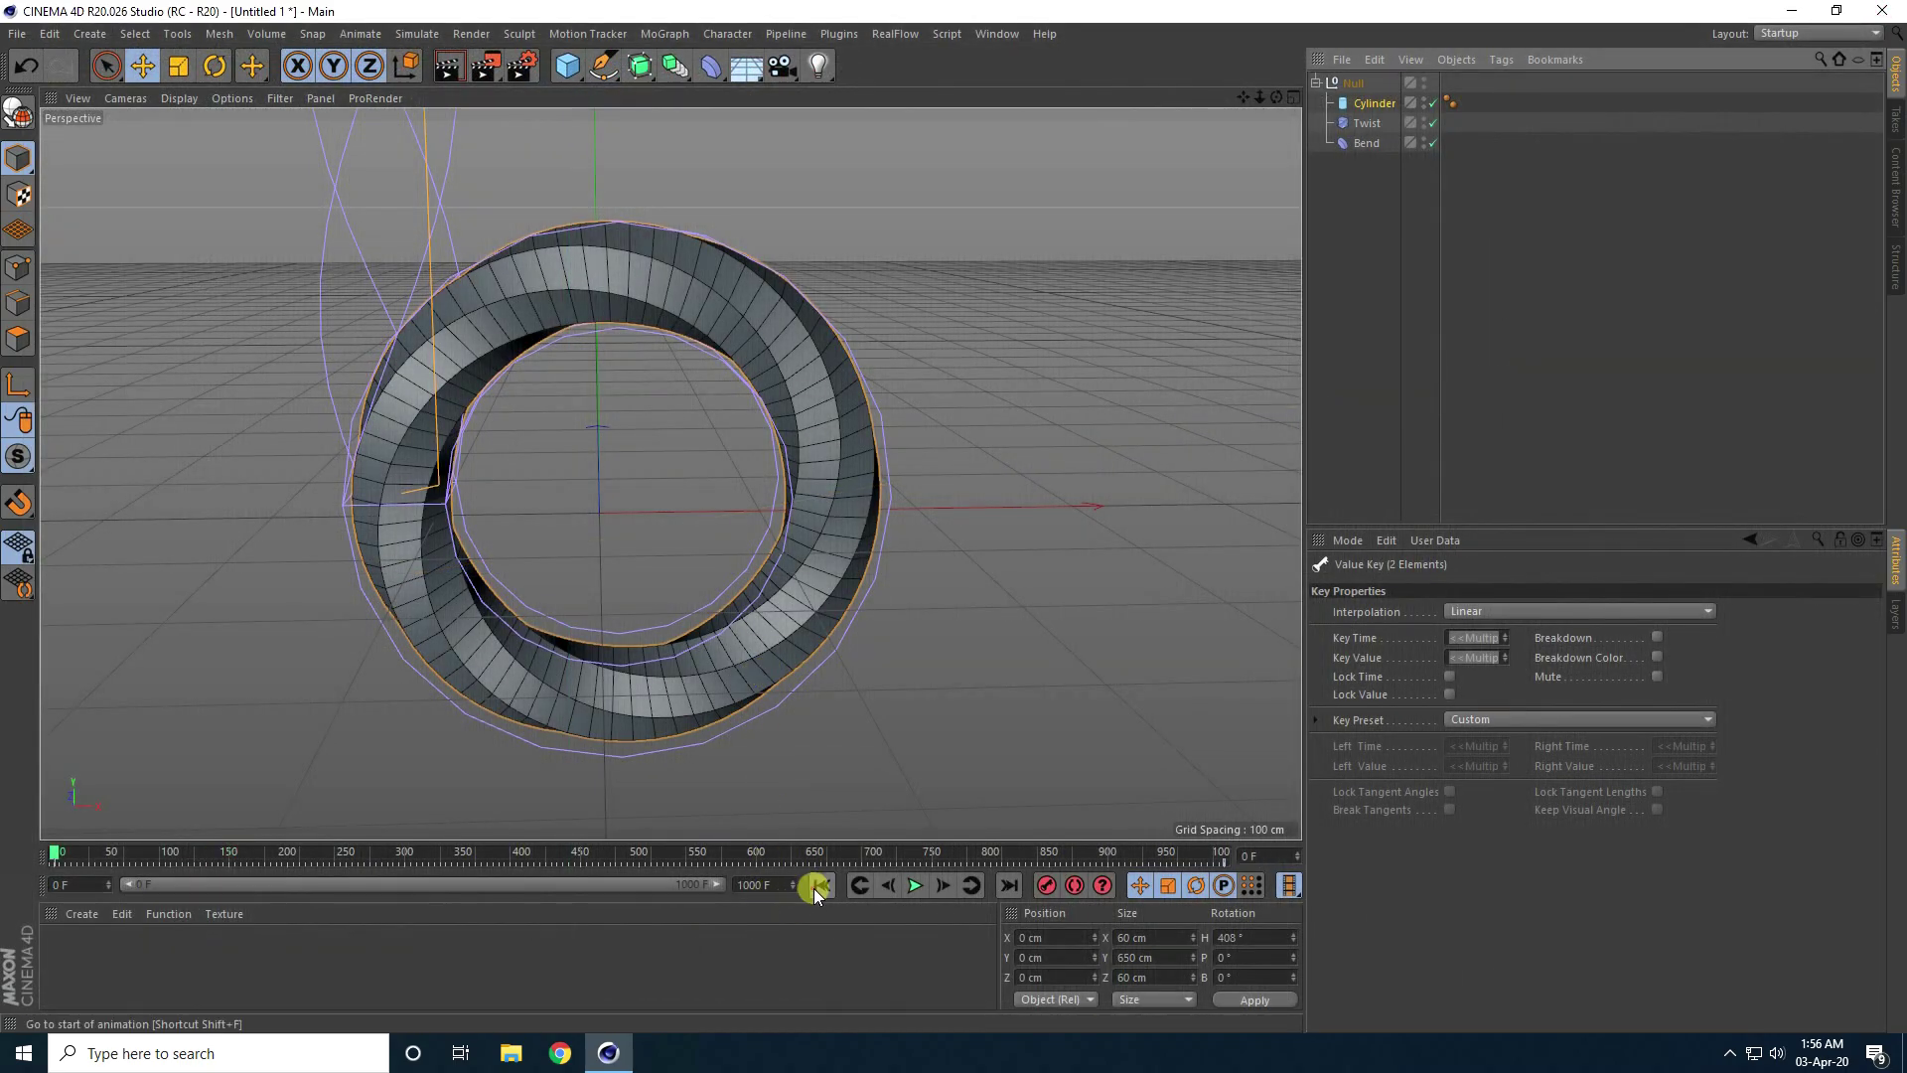
pyautogui.click(914, 886)
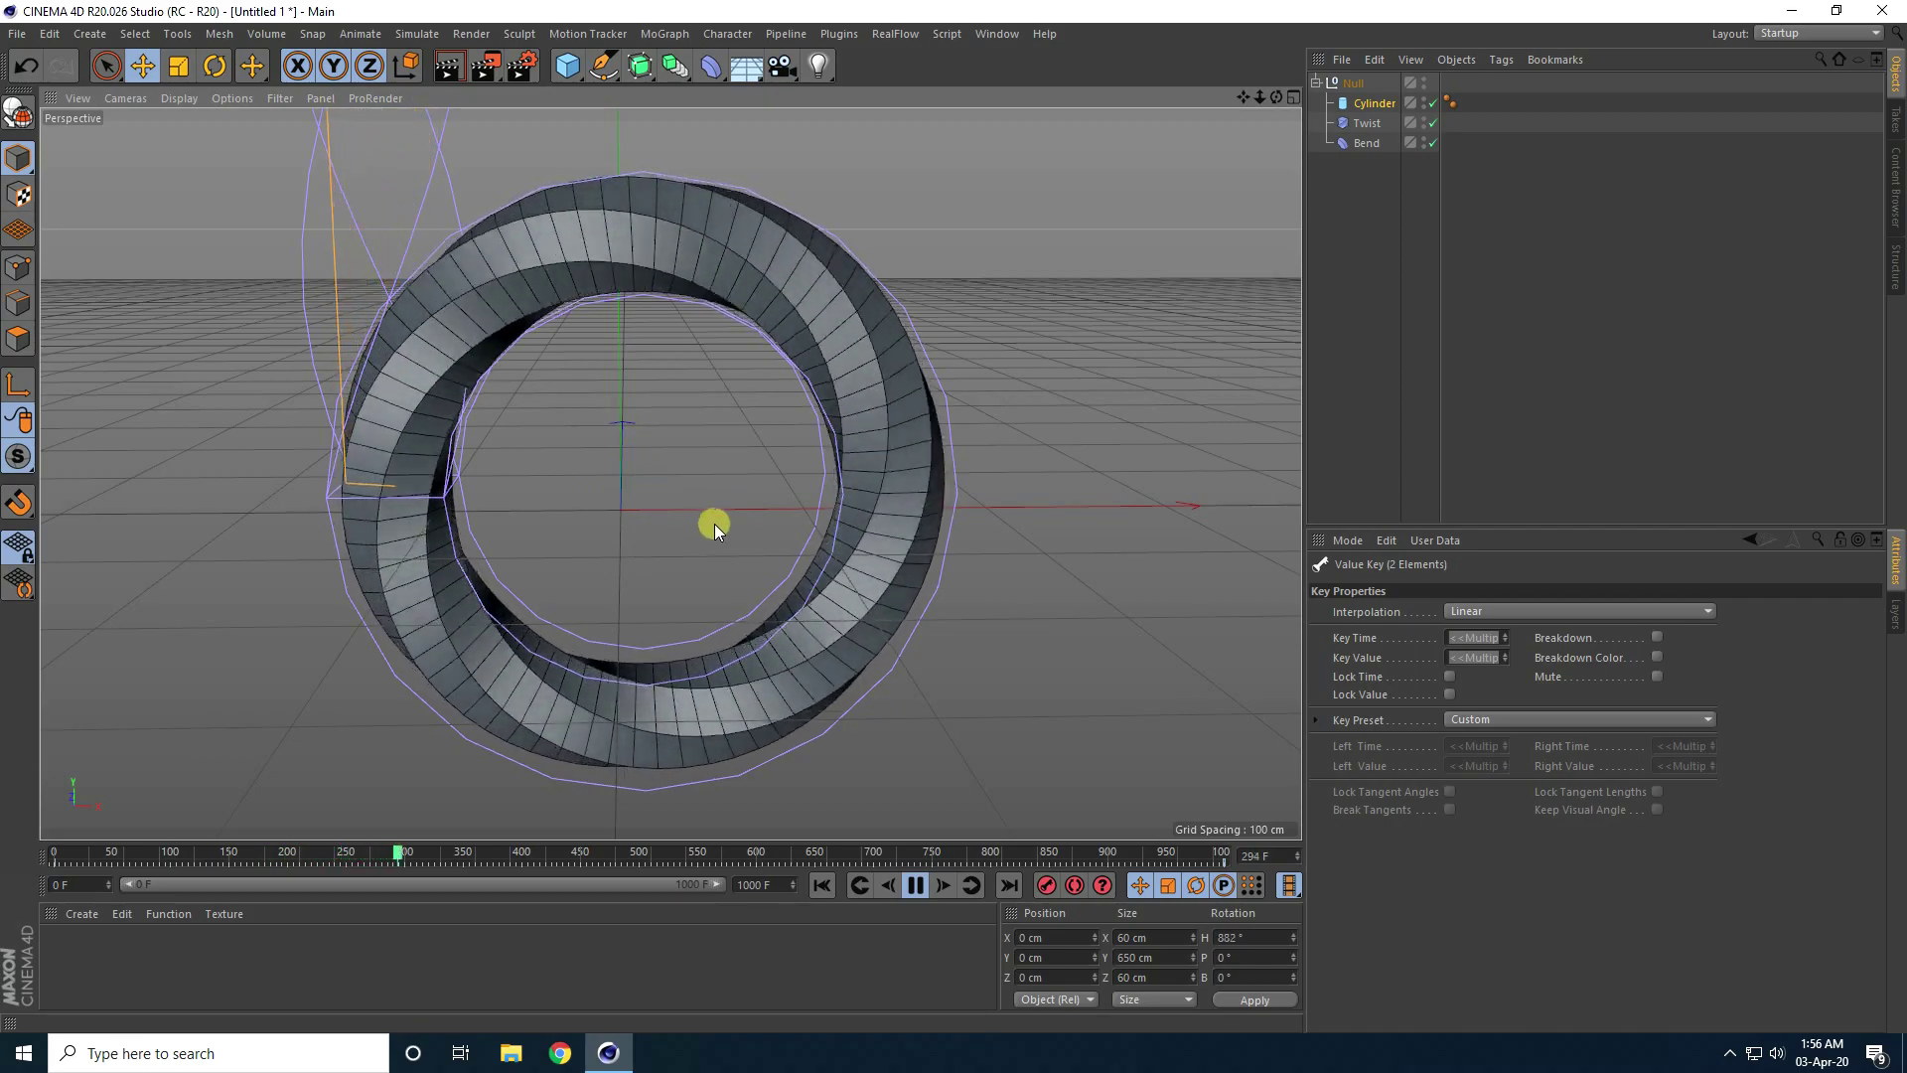
pyautogui.click(913, 884)
pyautogui.click(822, 885)
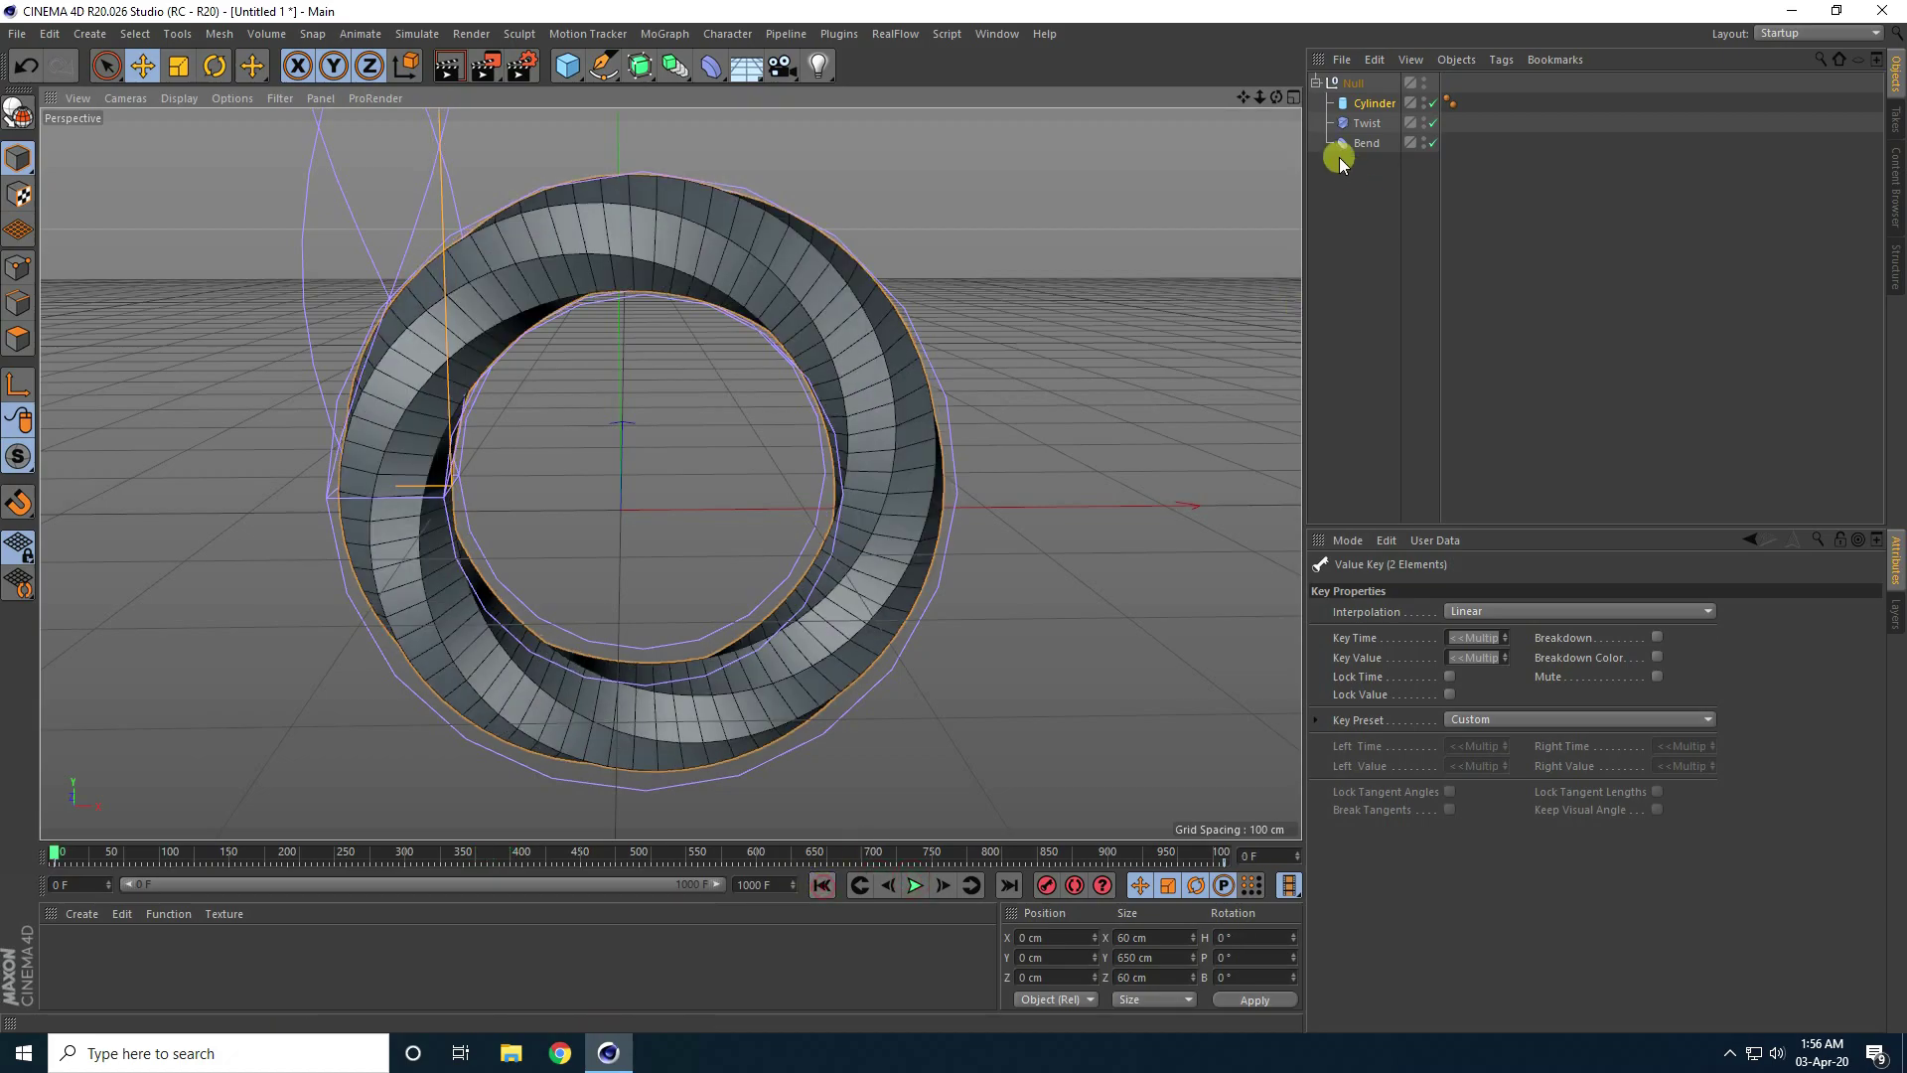
# - Add a Hair object to the cylinder and play the animation to preview the guides' motion
pyautogui.click(1374, 105)
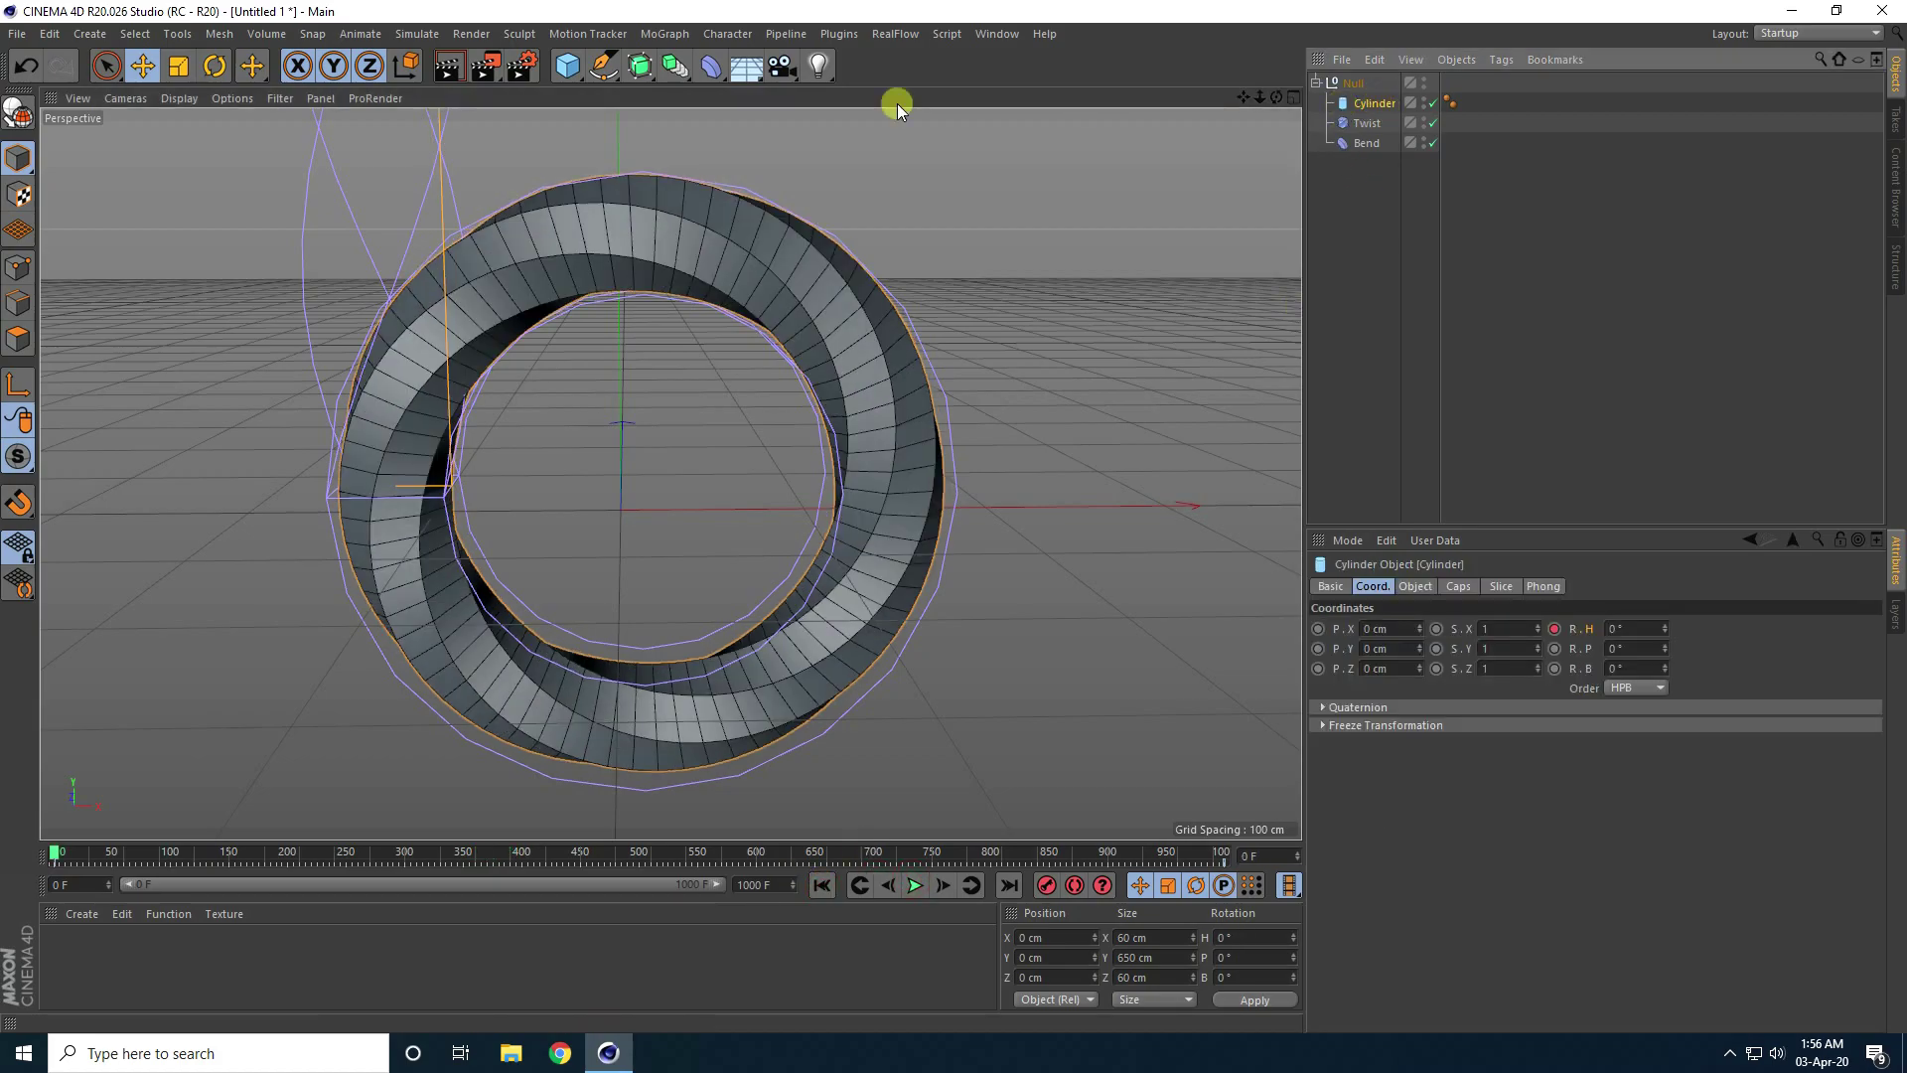
pyautogui.click(416, 32)
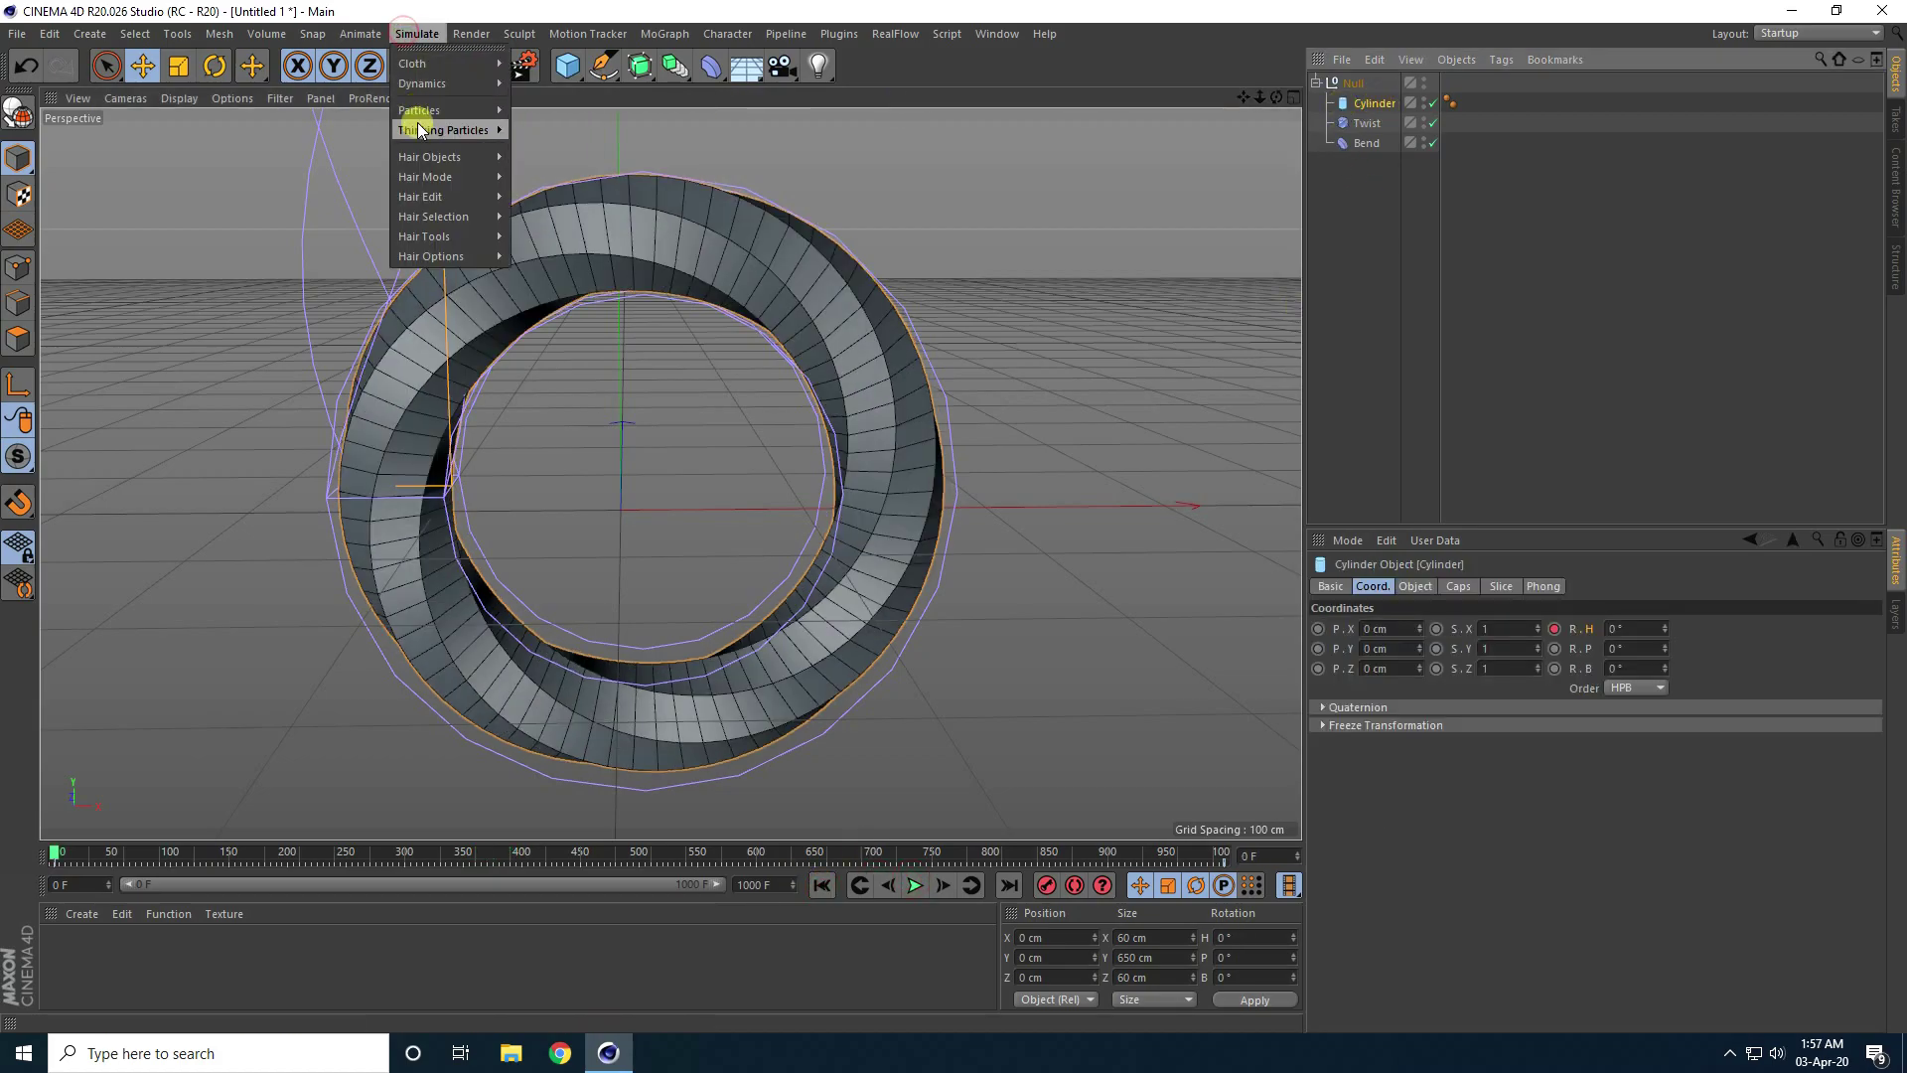
pyautogui.moveTo(423, 159)
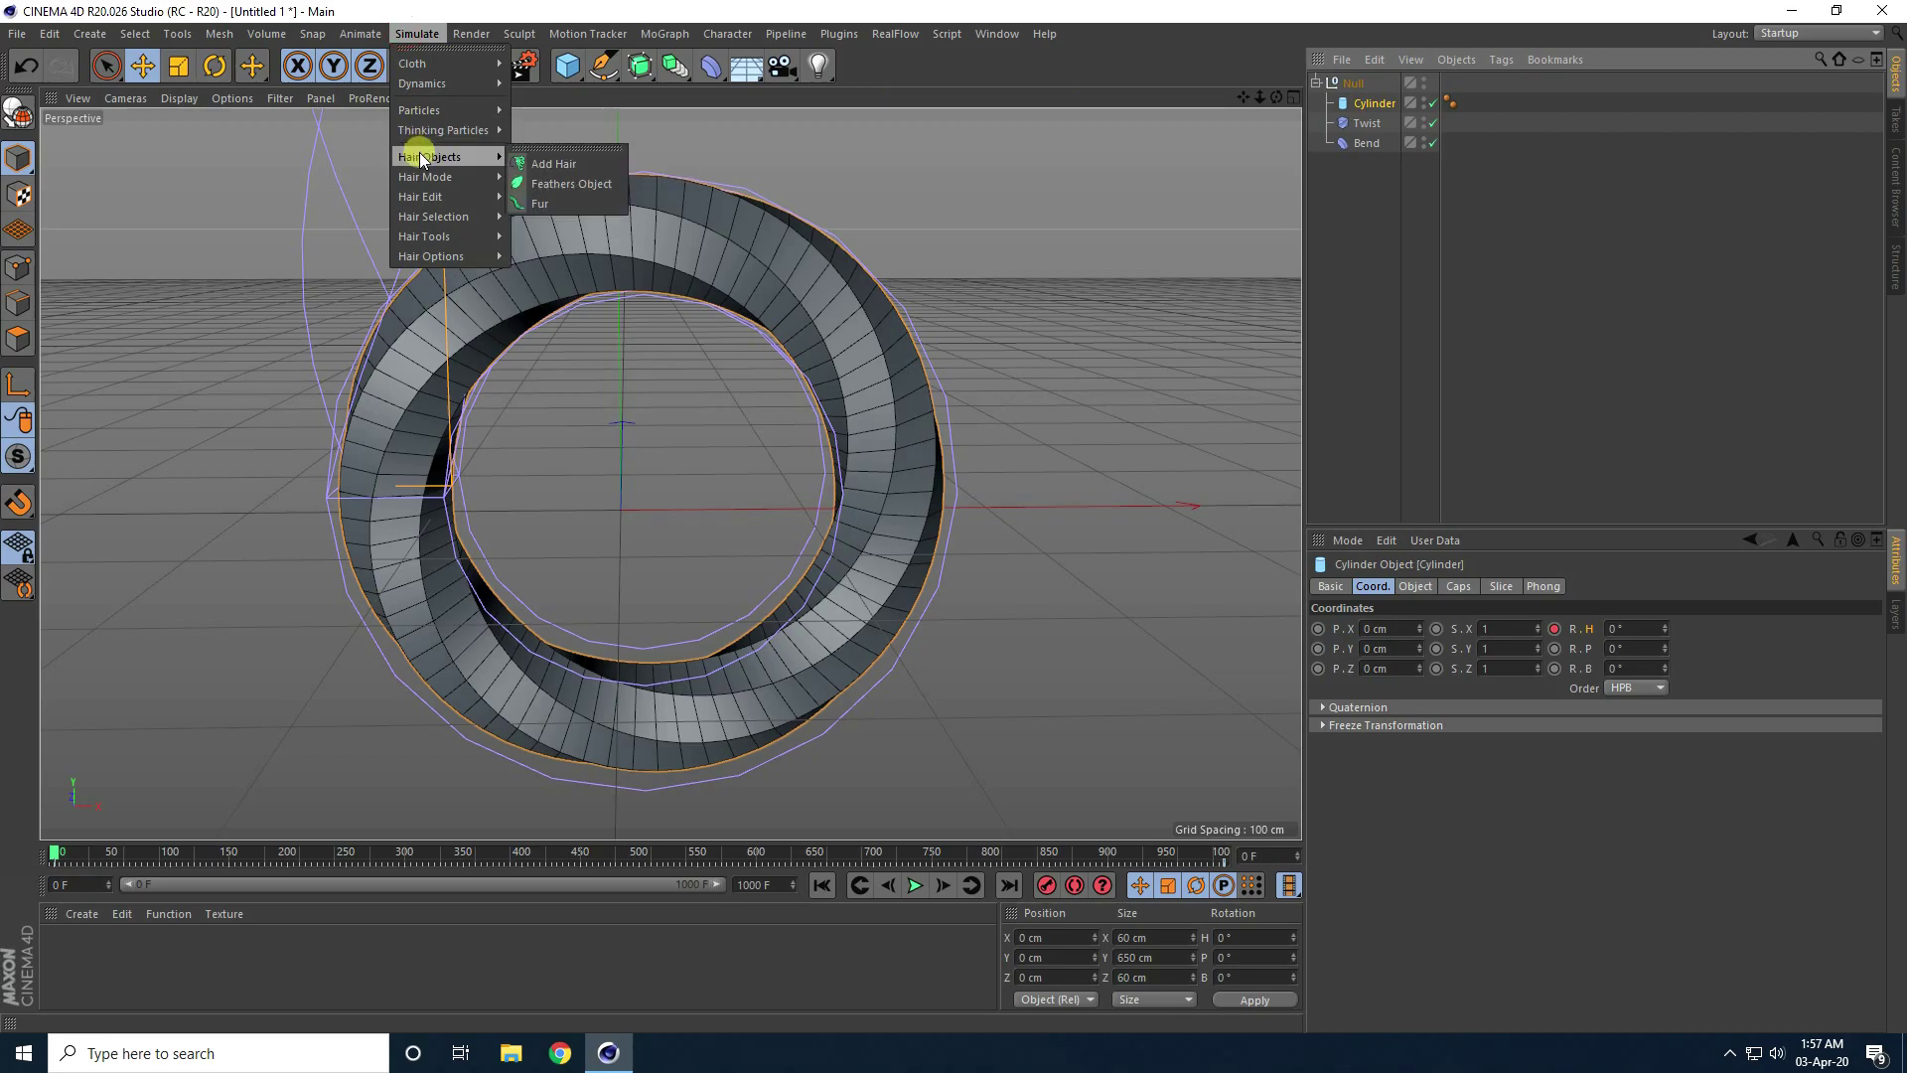
pyautogui.click(553, 164)
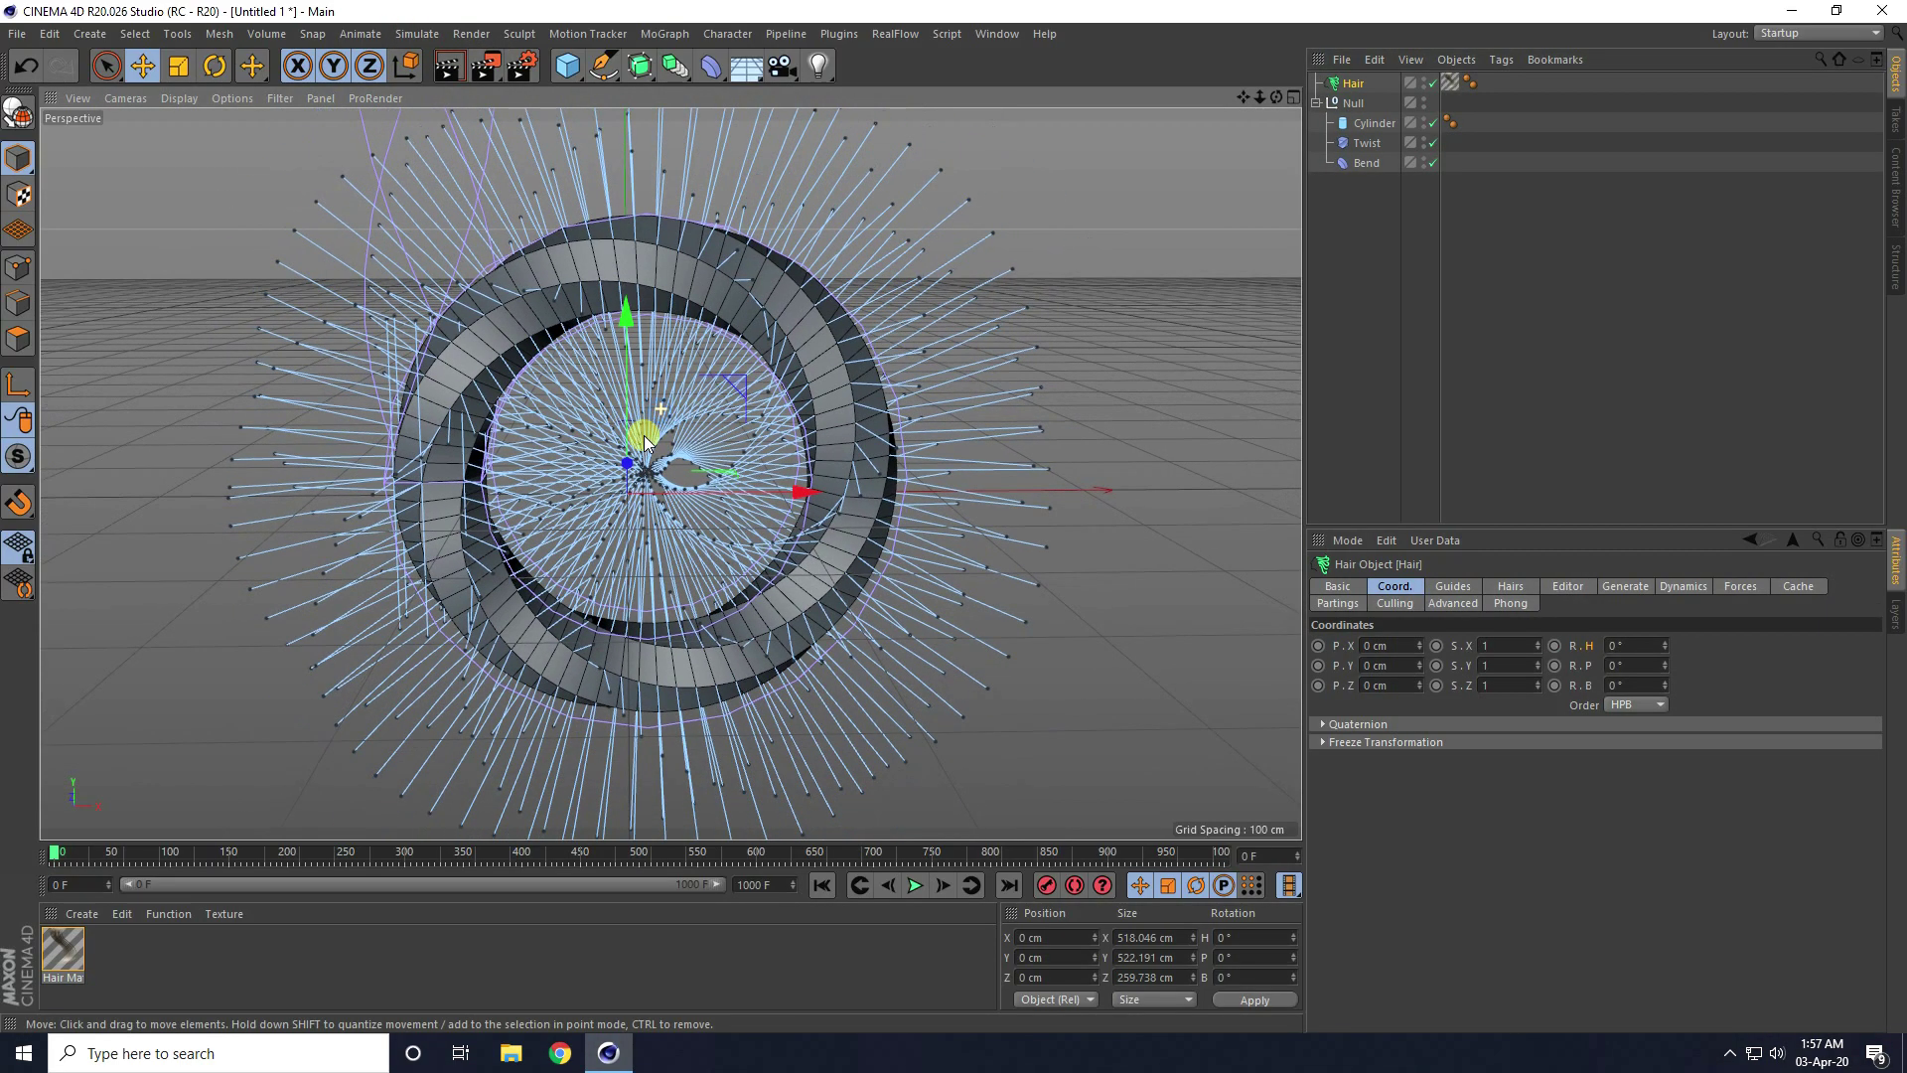
pyautogui.click(919, 885)
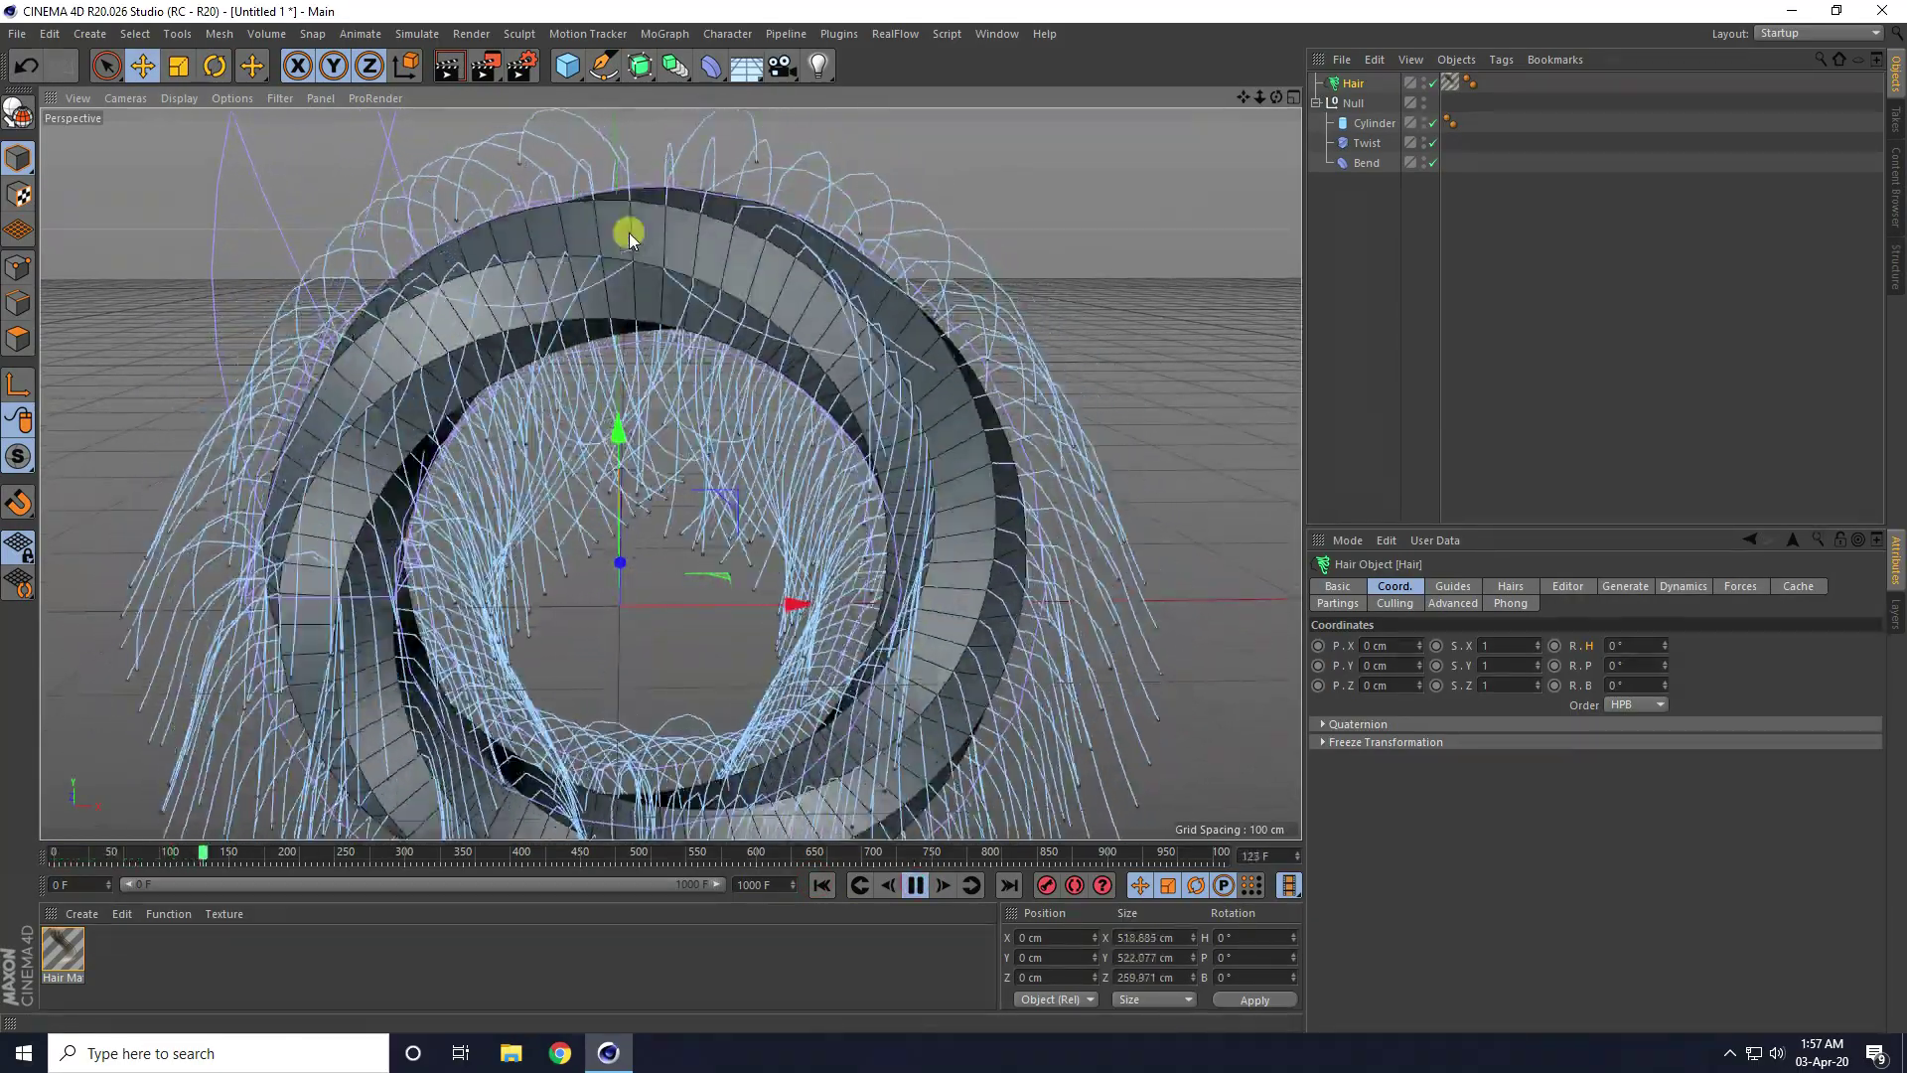
pyautogui.click(915, 885)
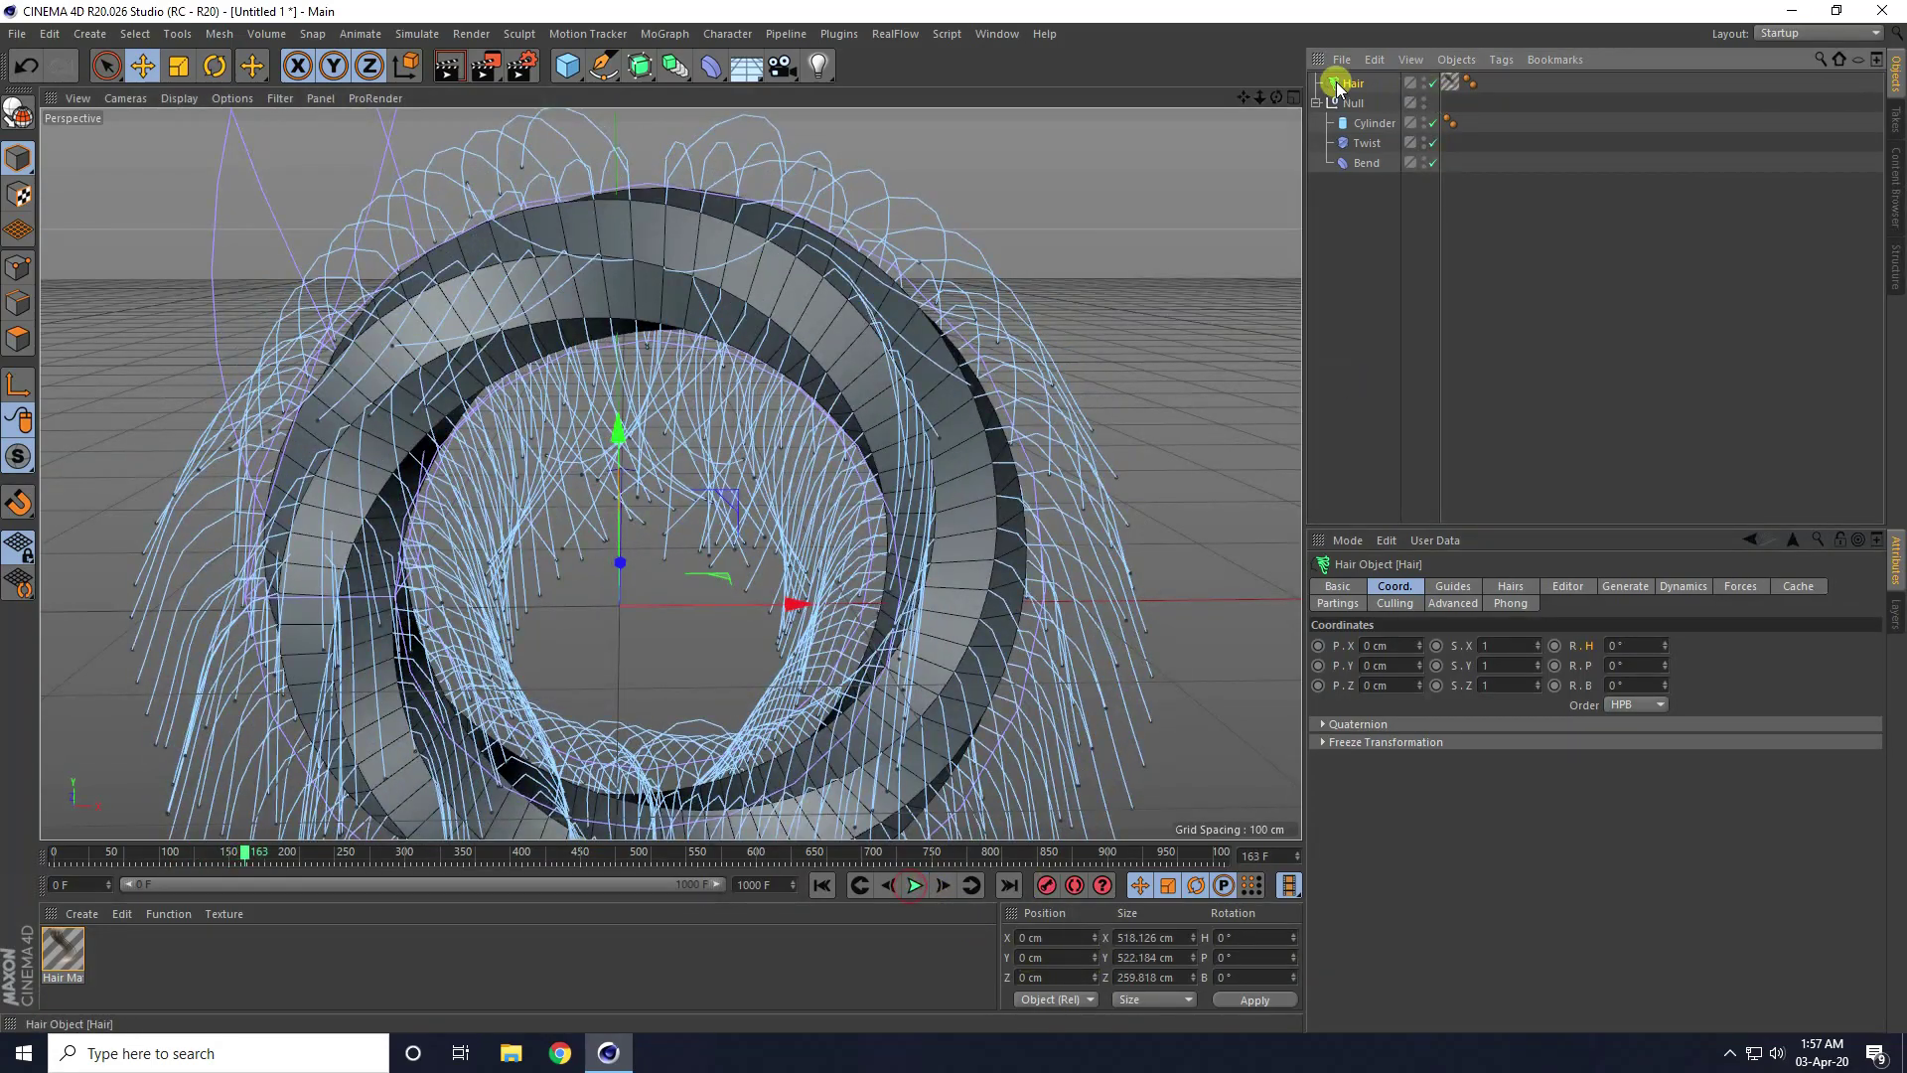
# - Root the hair guides at Polygon Center and set their length to 60 cm
pyautogui.click(1454, 587)
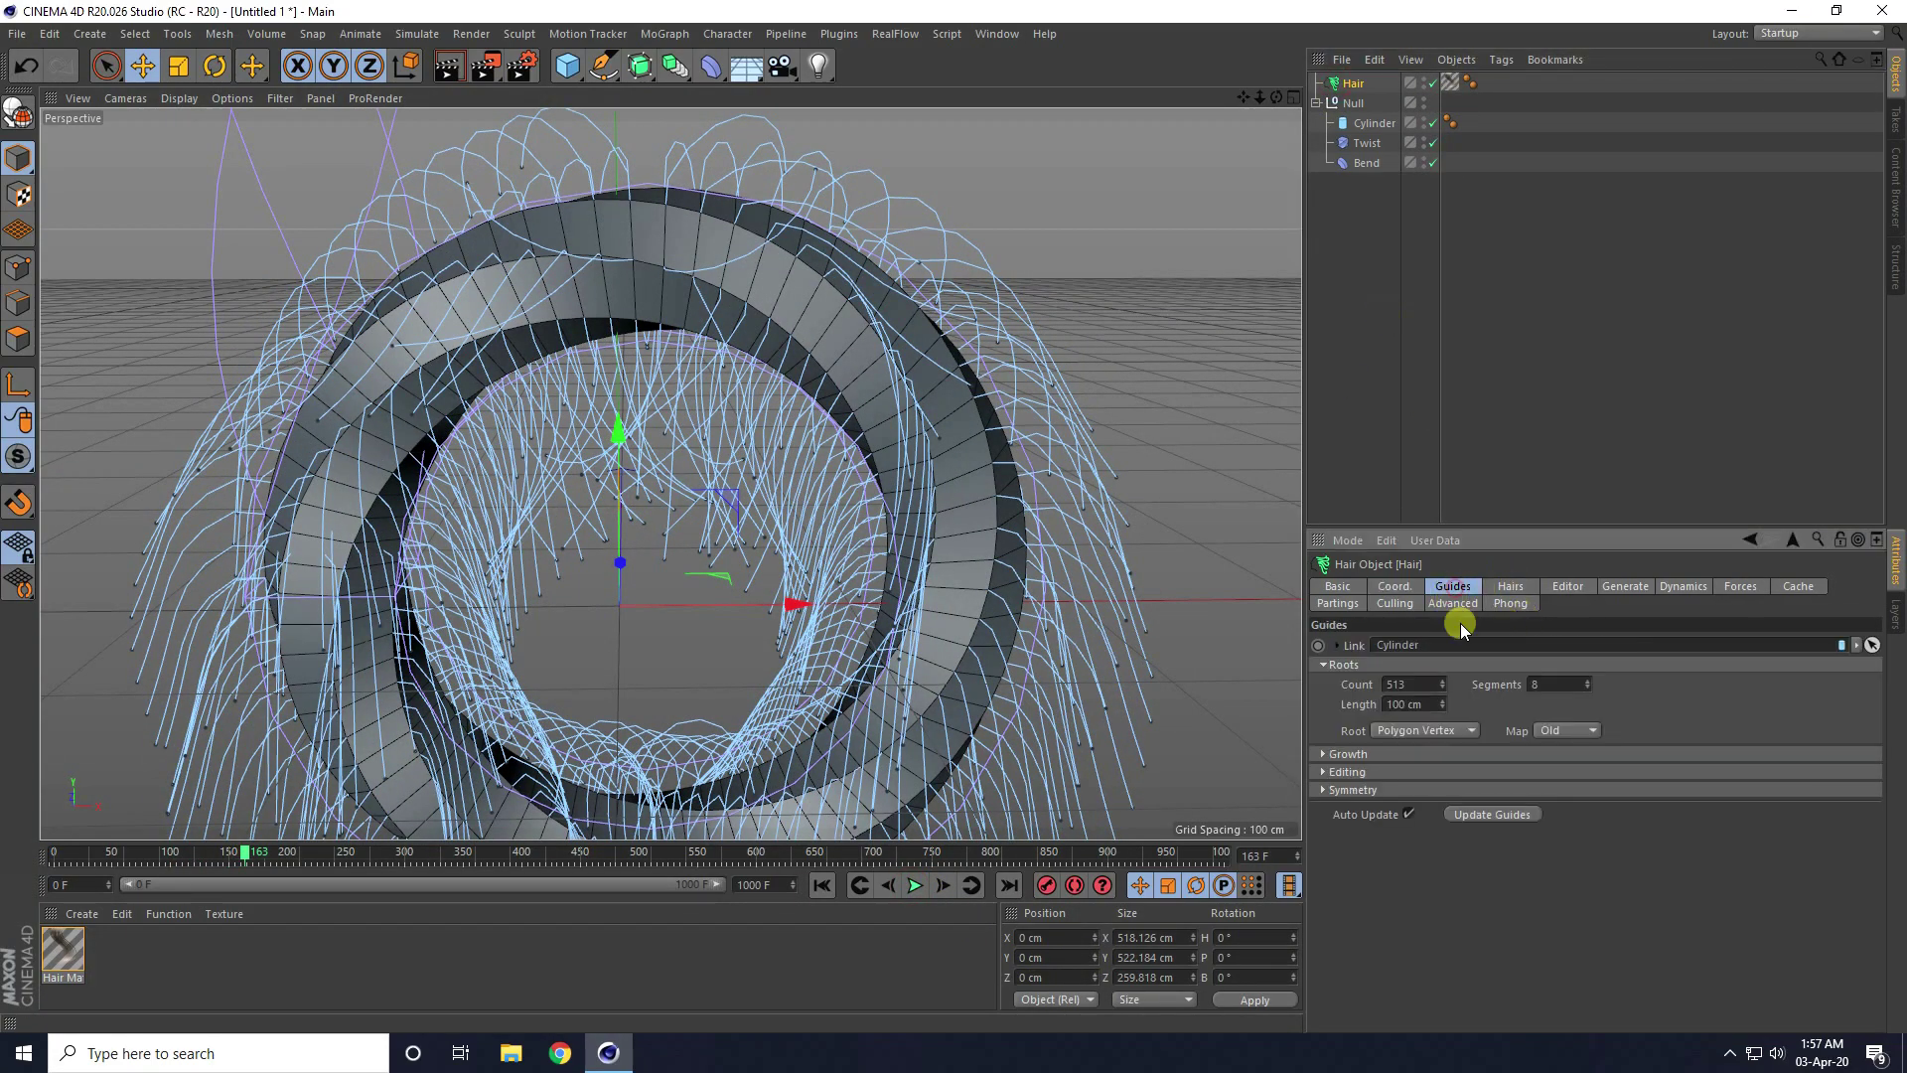
pyautogui.click(1414, 733)
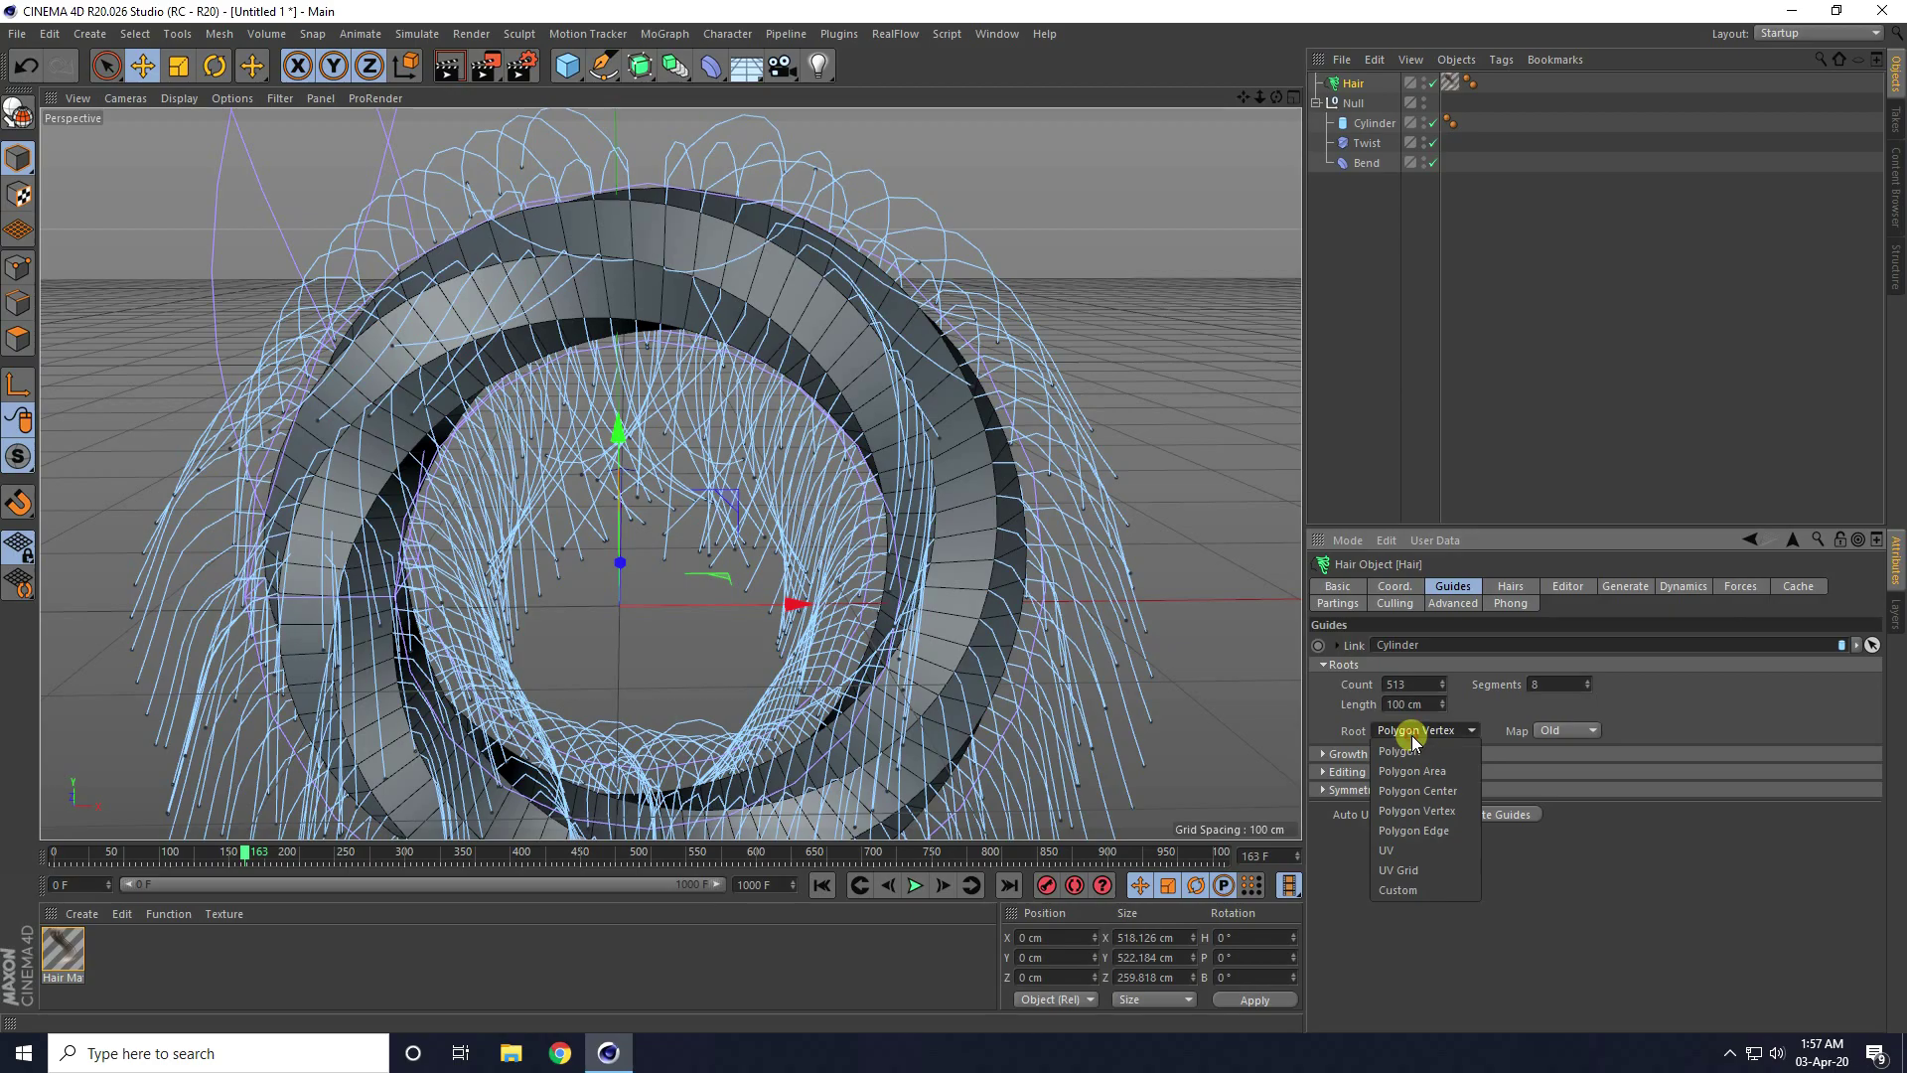
pyautogui.click(1430, 791)
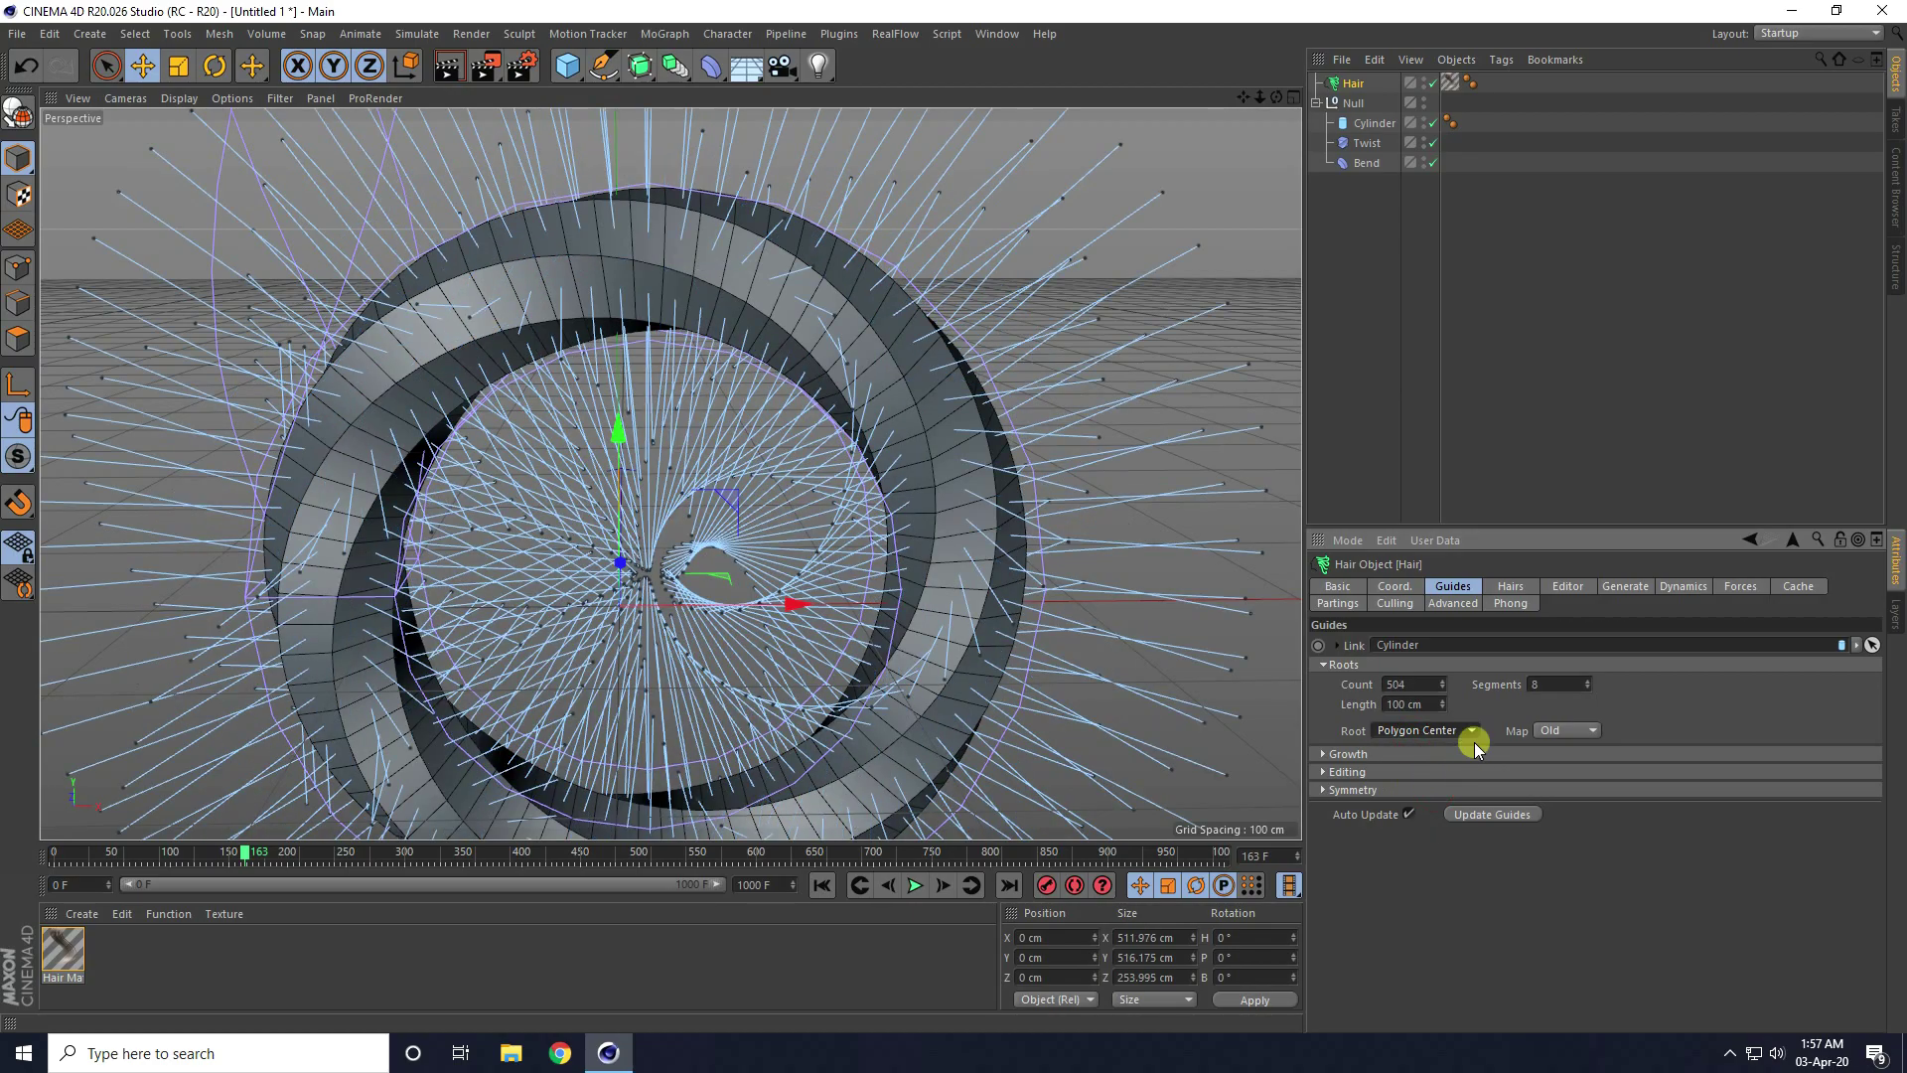
pyautogui.moveTo(658, 328)
pyautogui.keyDown('alt'); pyautogui.mouseDown()
pyautogui.moveTo(788, 324)
pyautogui.moveTo(629, 307)
pyautogui.mouseUp(); pyautogui.keyUp('alt')
pyautogui.moveTo(1444, 707); pyautogui.dragTo(1445, 707)
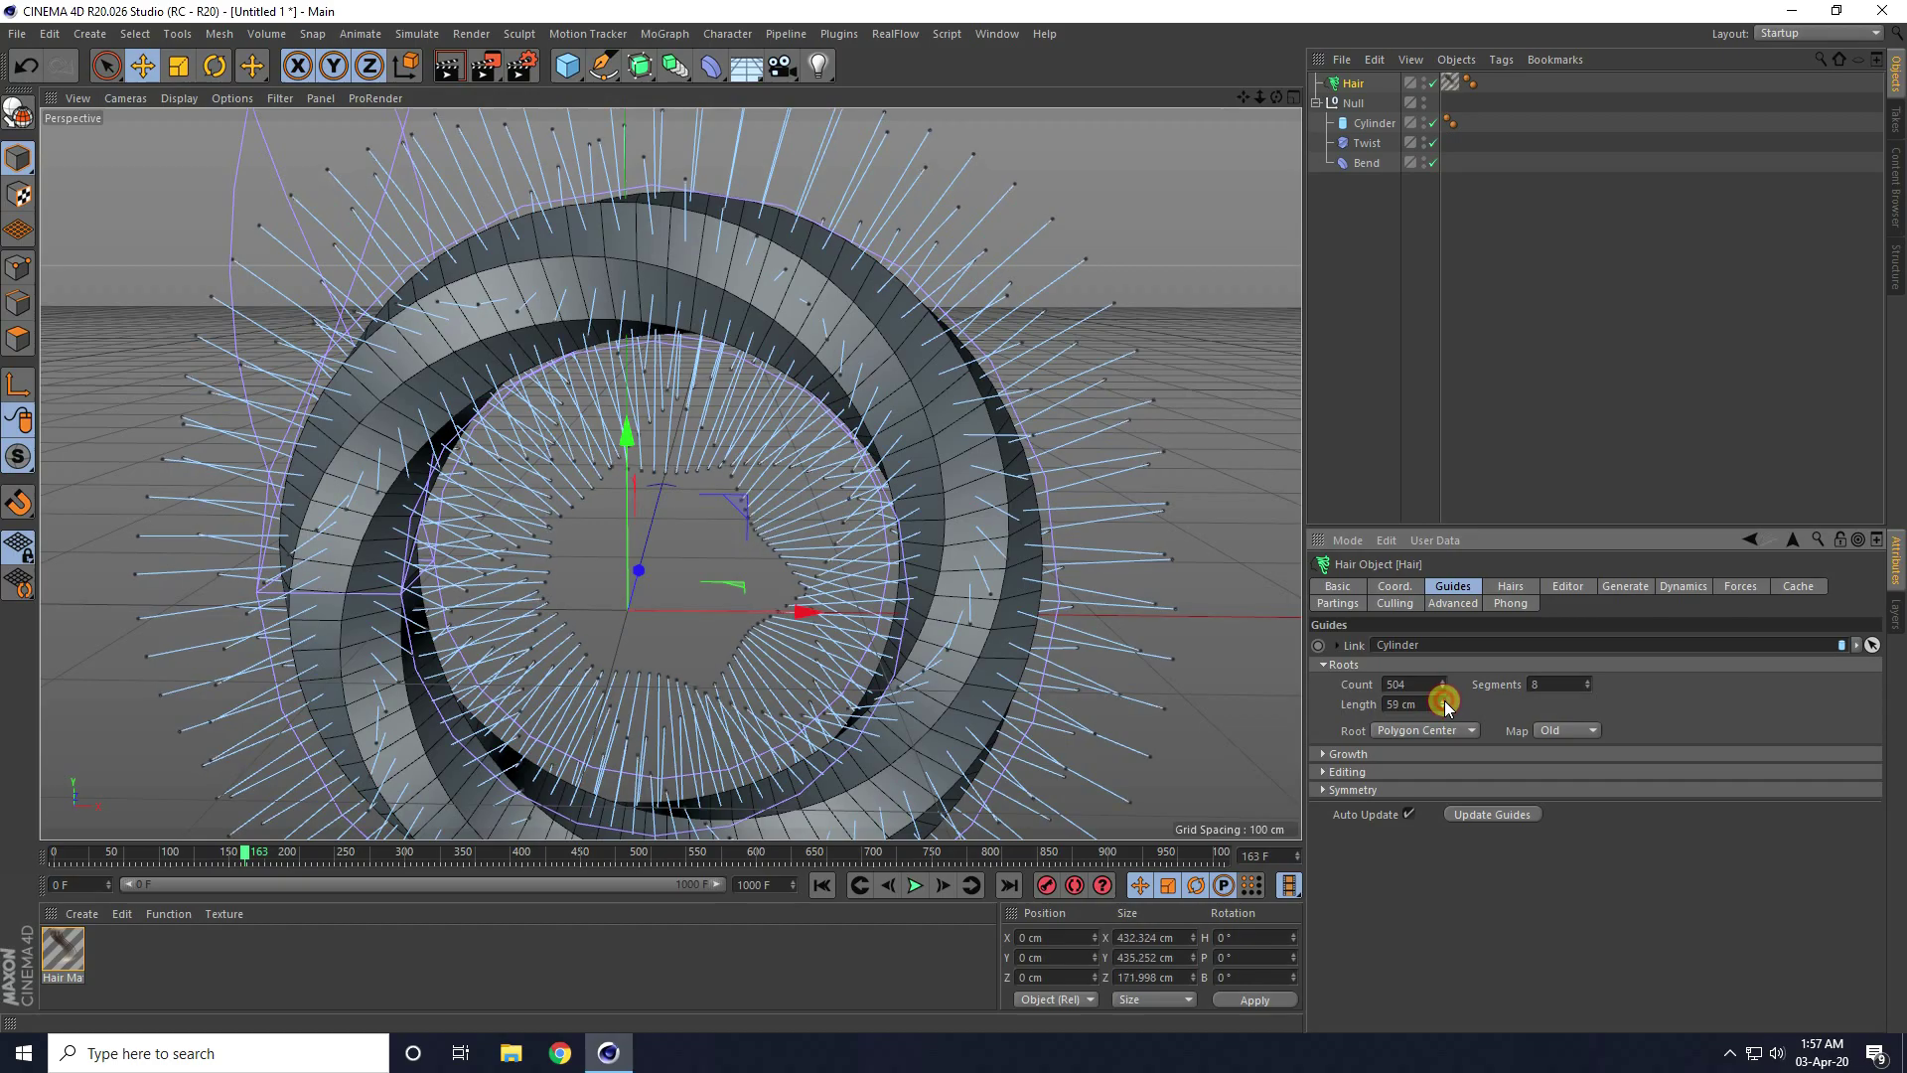
# - Play the animation from the first frame and examine the shortened hair guides up close
pyautogui.click(817, 884)
pyautogui.click(915, 885)
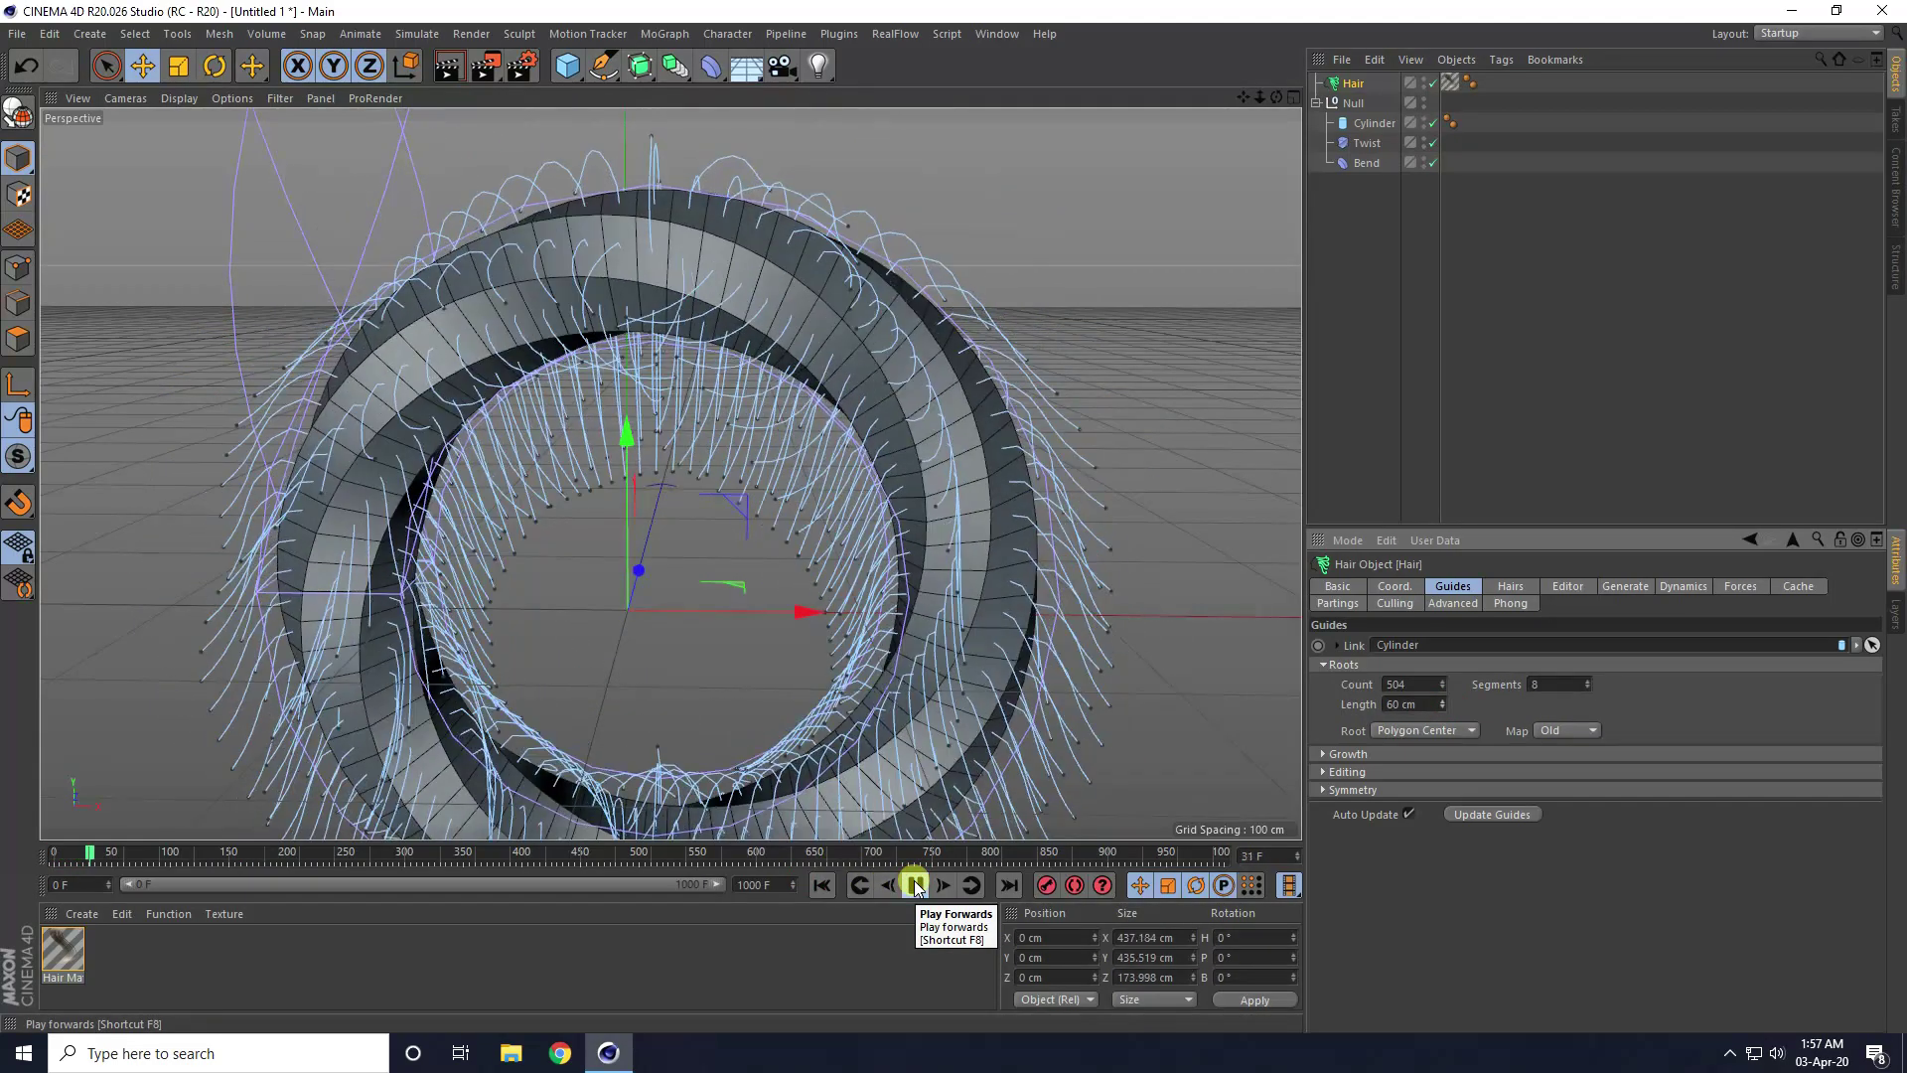
pyautogui.scroll(3, 646, 199)
pyautogui.keyDown('alt'); pyautogui.moveTo(631, 353); pyautogui.dragTo(663, 357); pyautogui.keyUp('alt')
pyautogui.scroll(3, 635, 192)
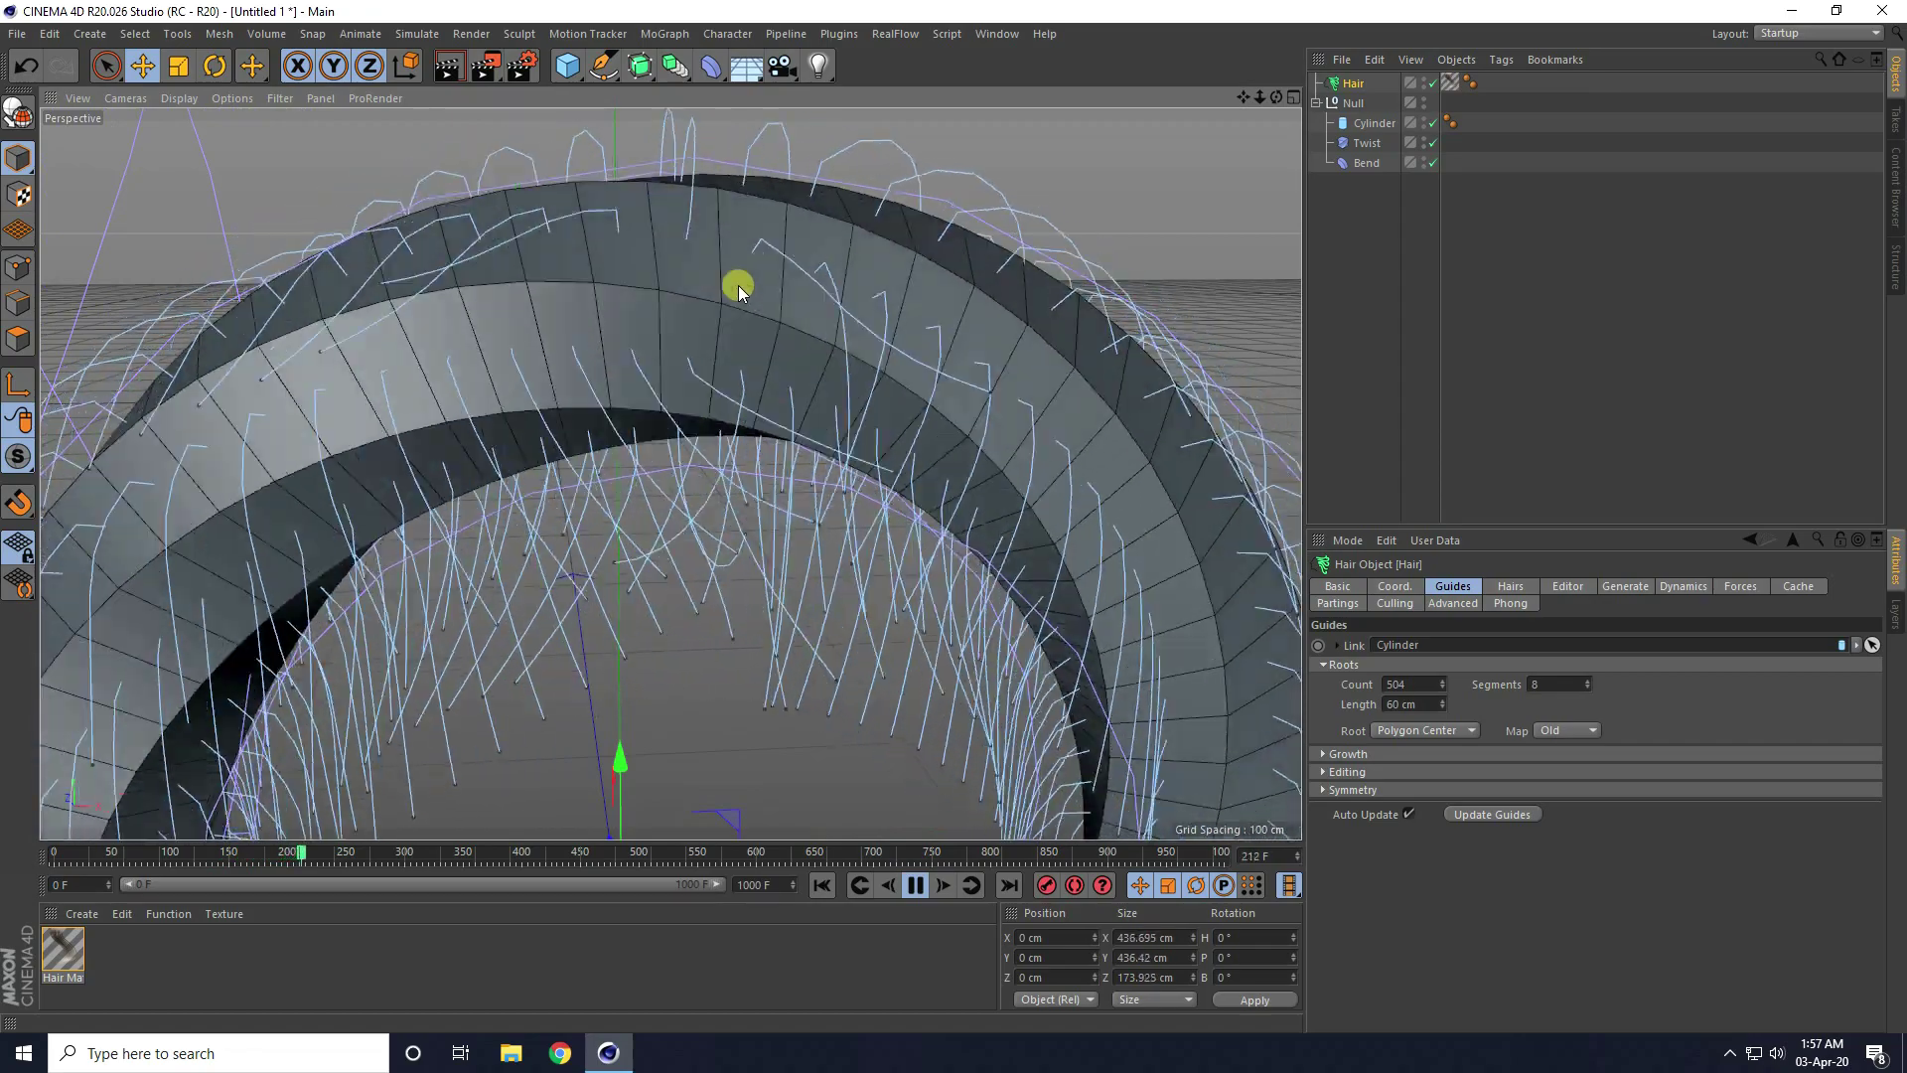
pyautogui.click(915, 886)
# - Set the Hair object's generated geometry type to Circle and play the animation from the first frame
pyautogui.click(1625, 586)
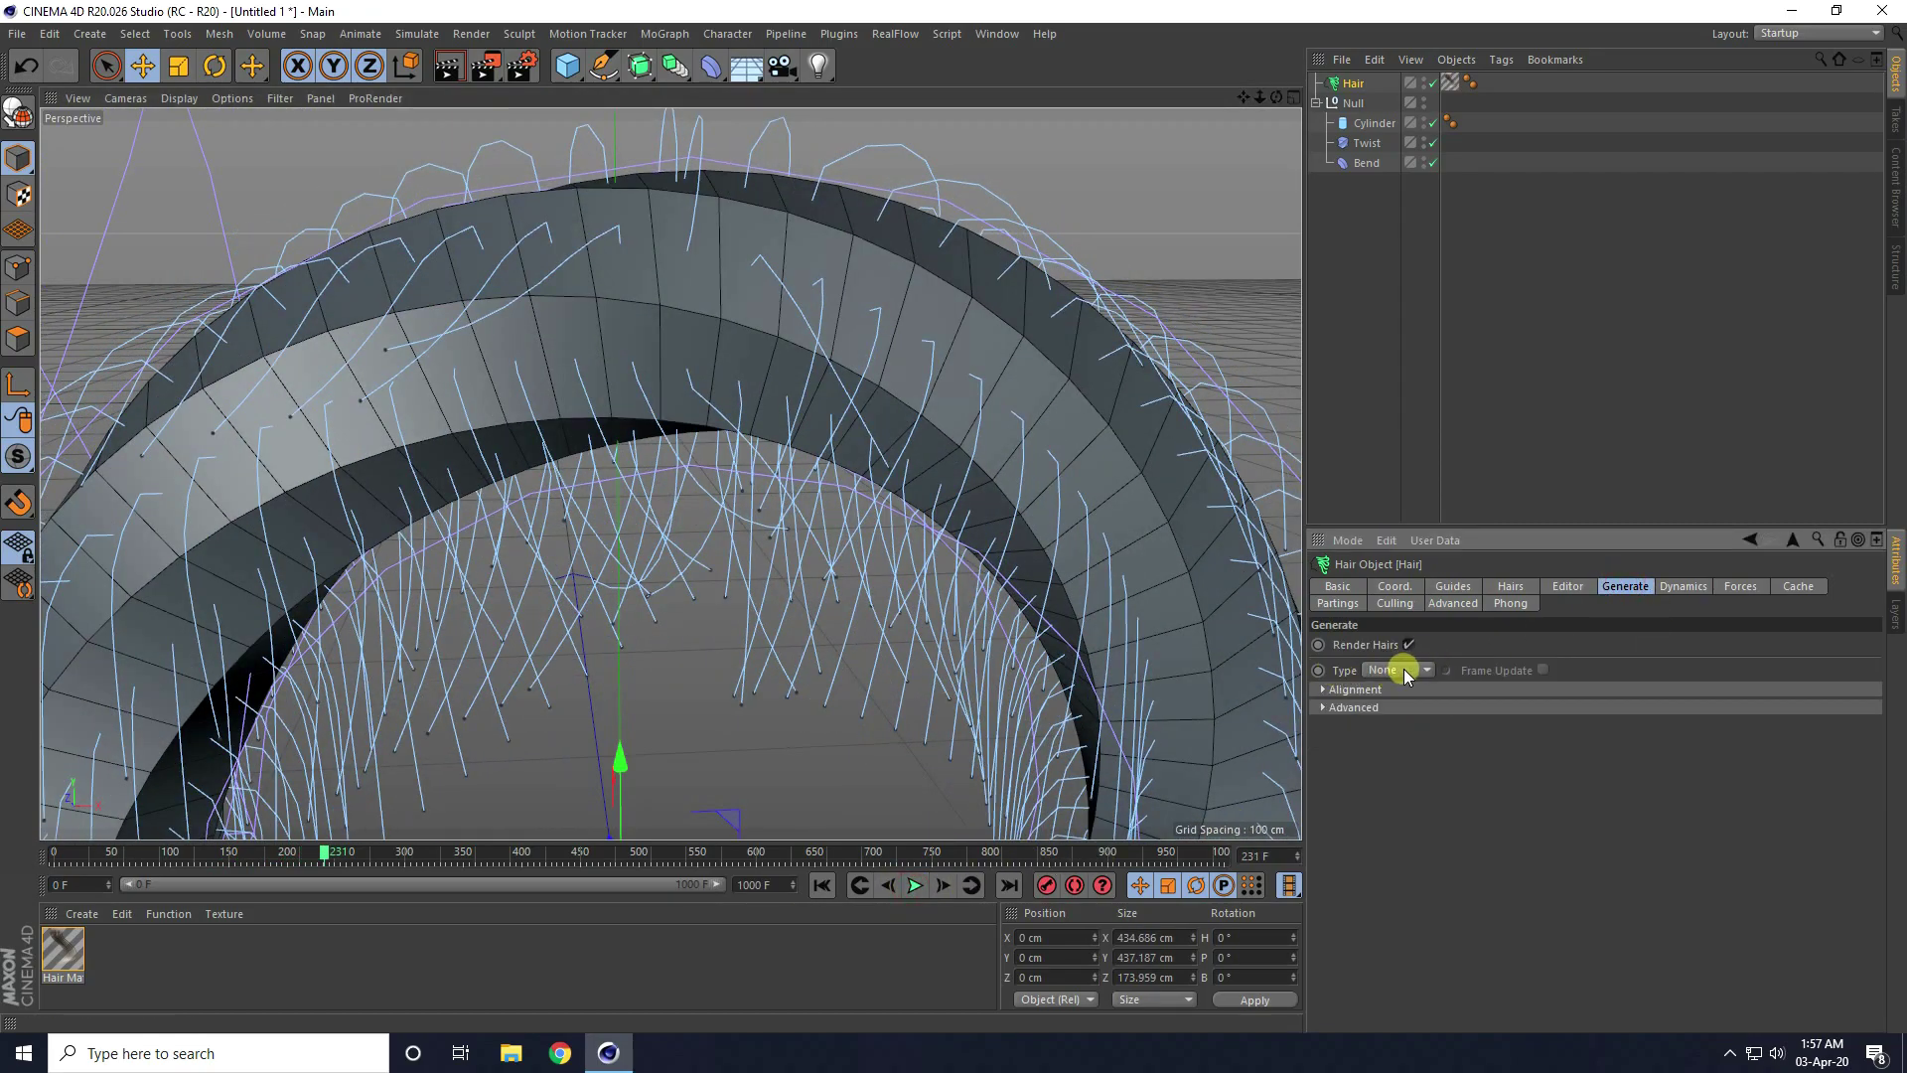
pyautogui.click(1398, 789)
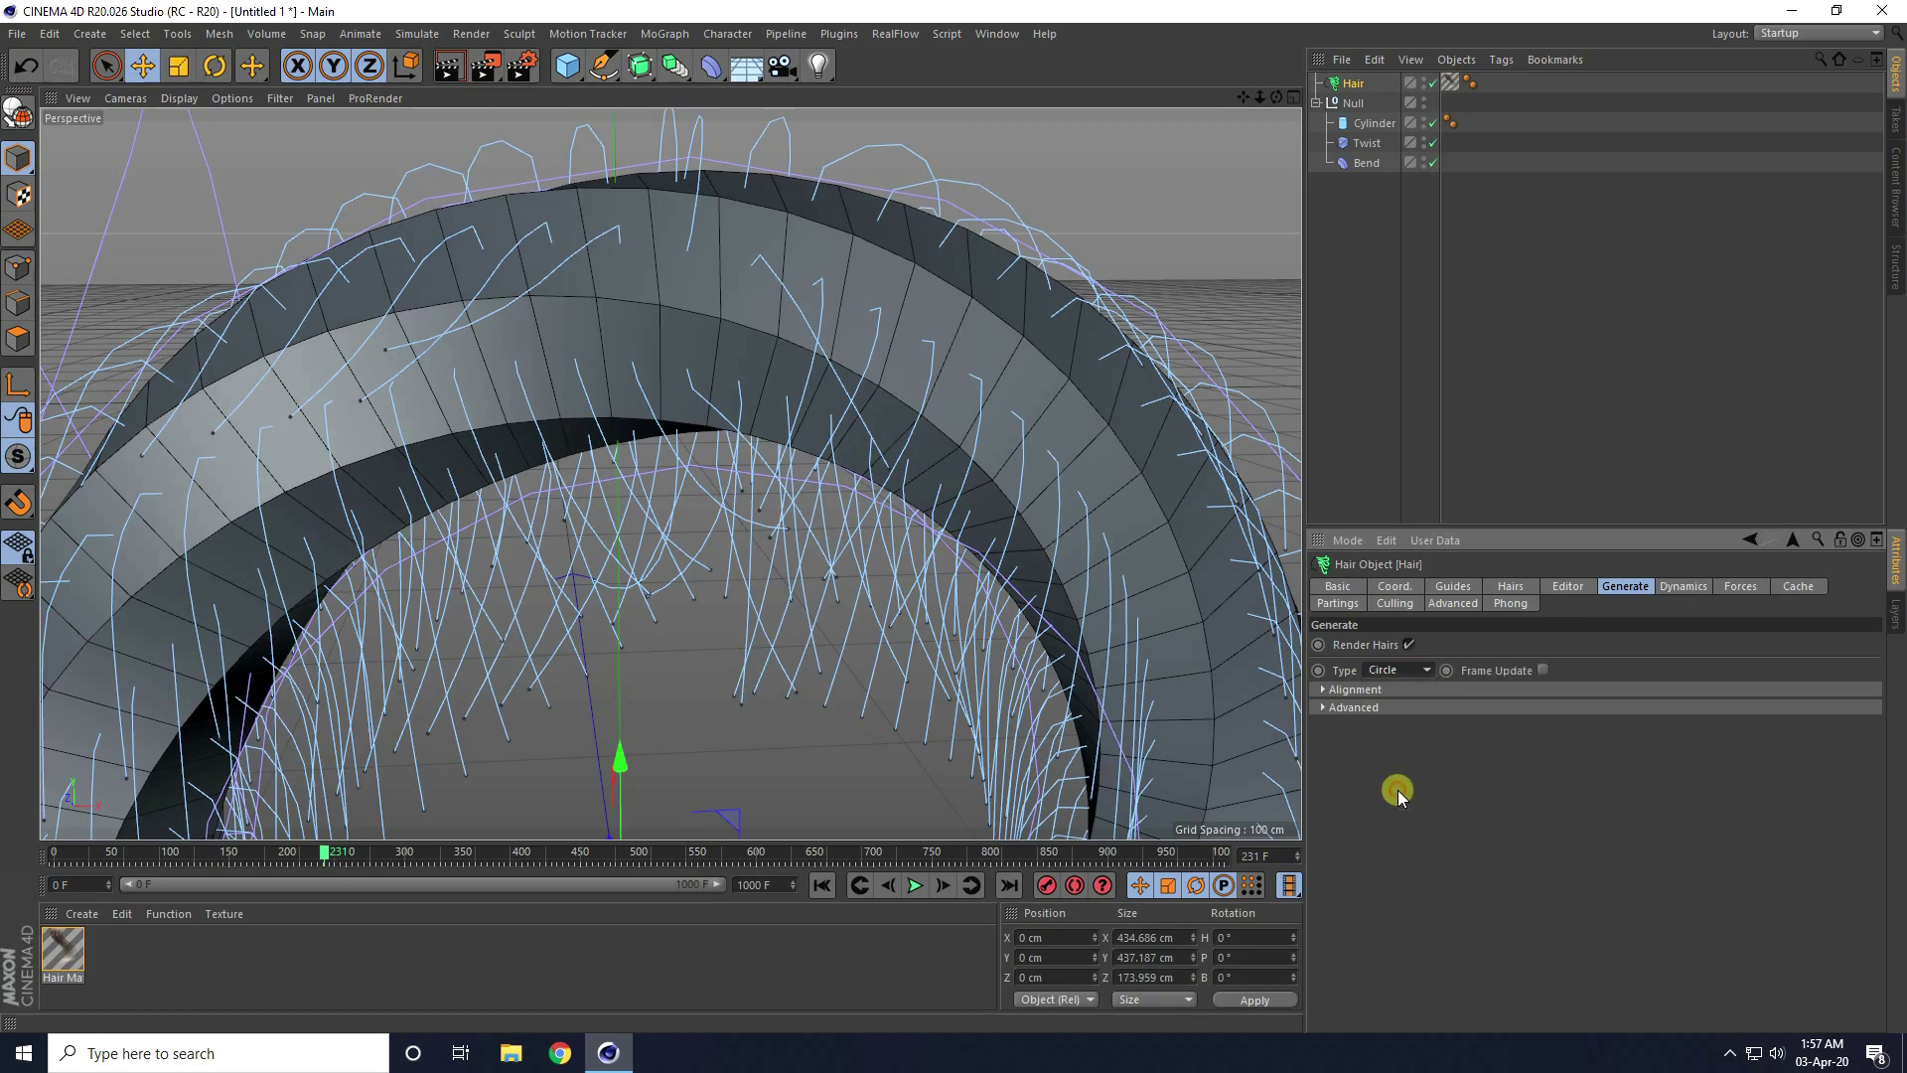
pyautogui.keyDown('alt'); pyautogui.moveTo(776, 494); pyautogui.dragTo(760, 538); pyautogui.keyUp('alt')
pyautogui.click(822, 885)
pyautogui.click(914, 885)
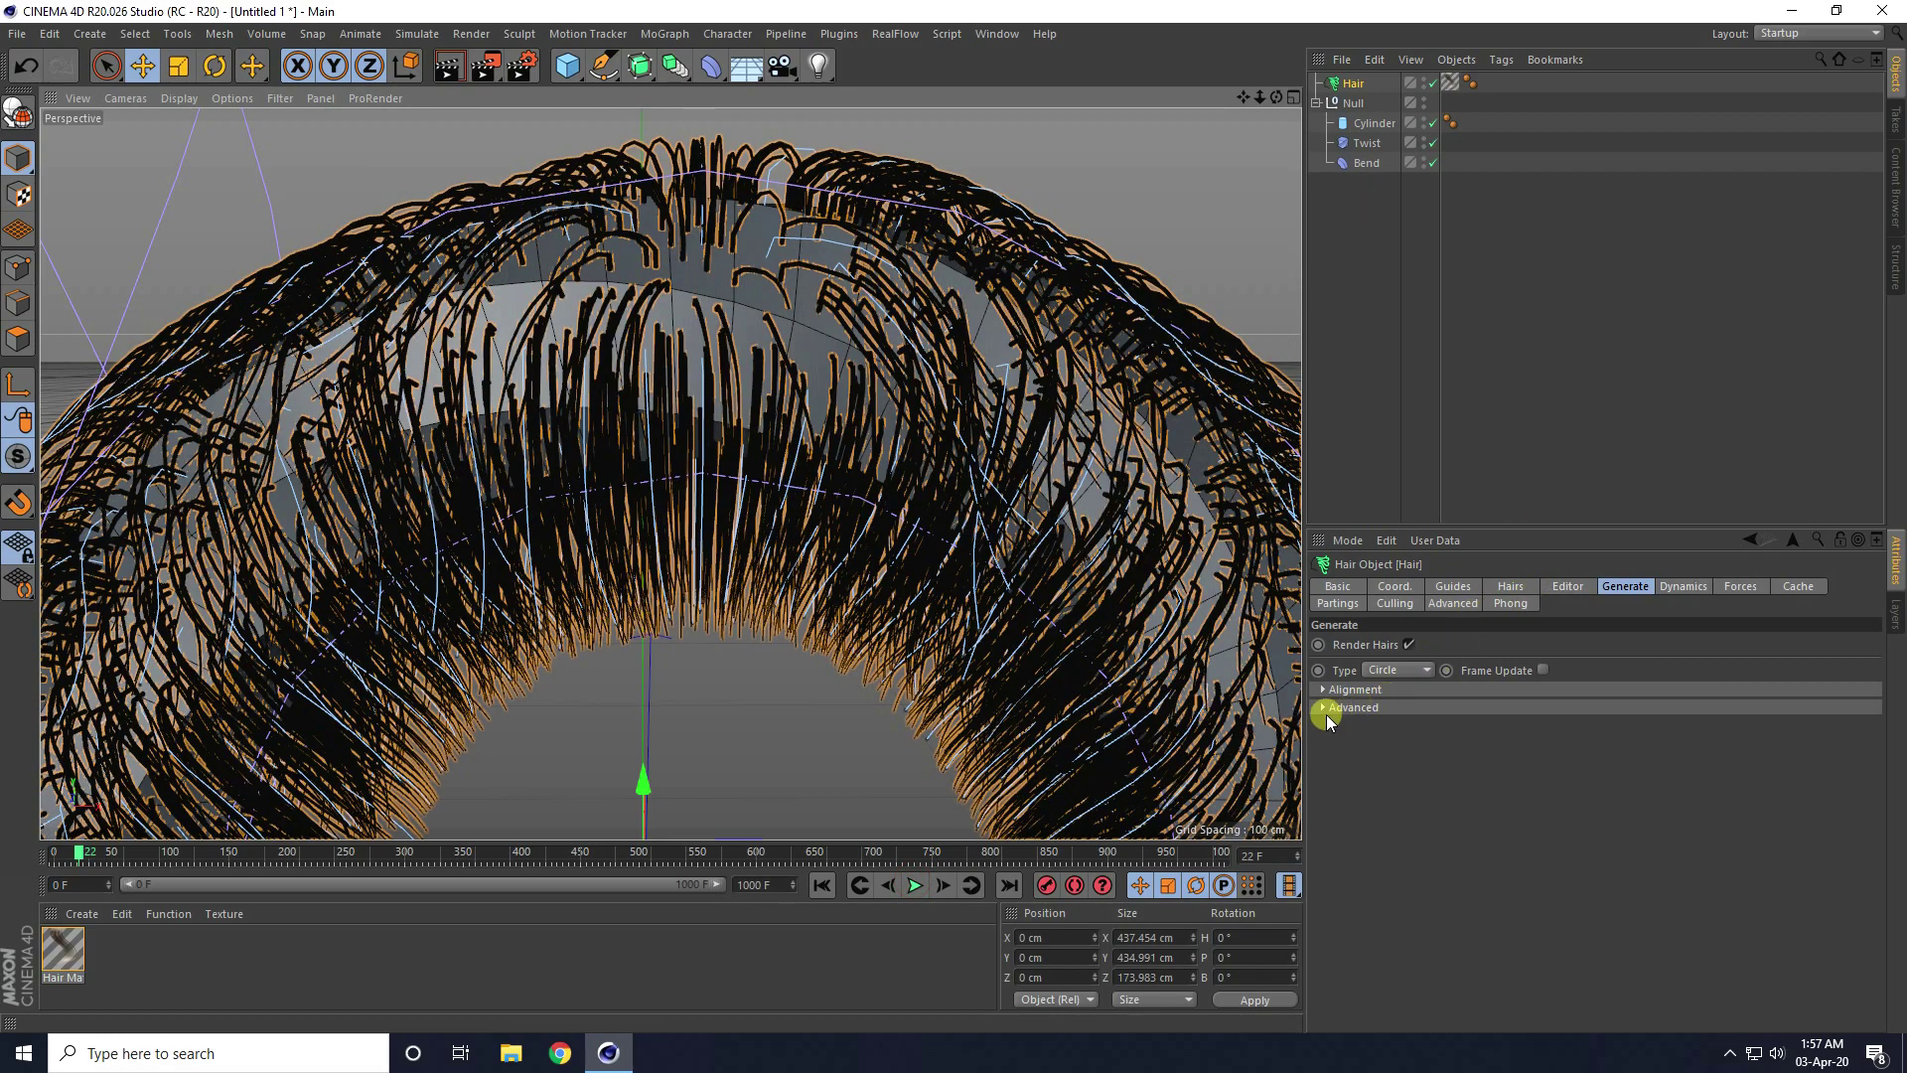
# - Set the root of the generated hairs to Polygon Center
pyautogui.click(1453, 587)
pyautogui.click(1511, 587)
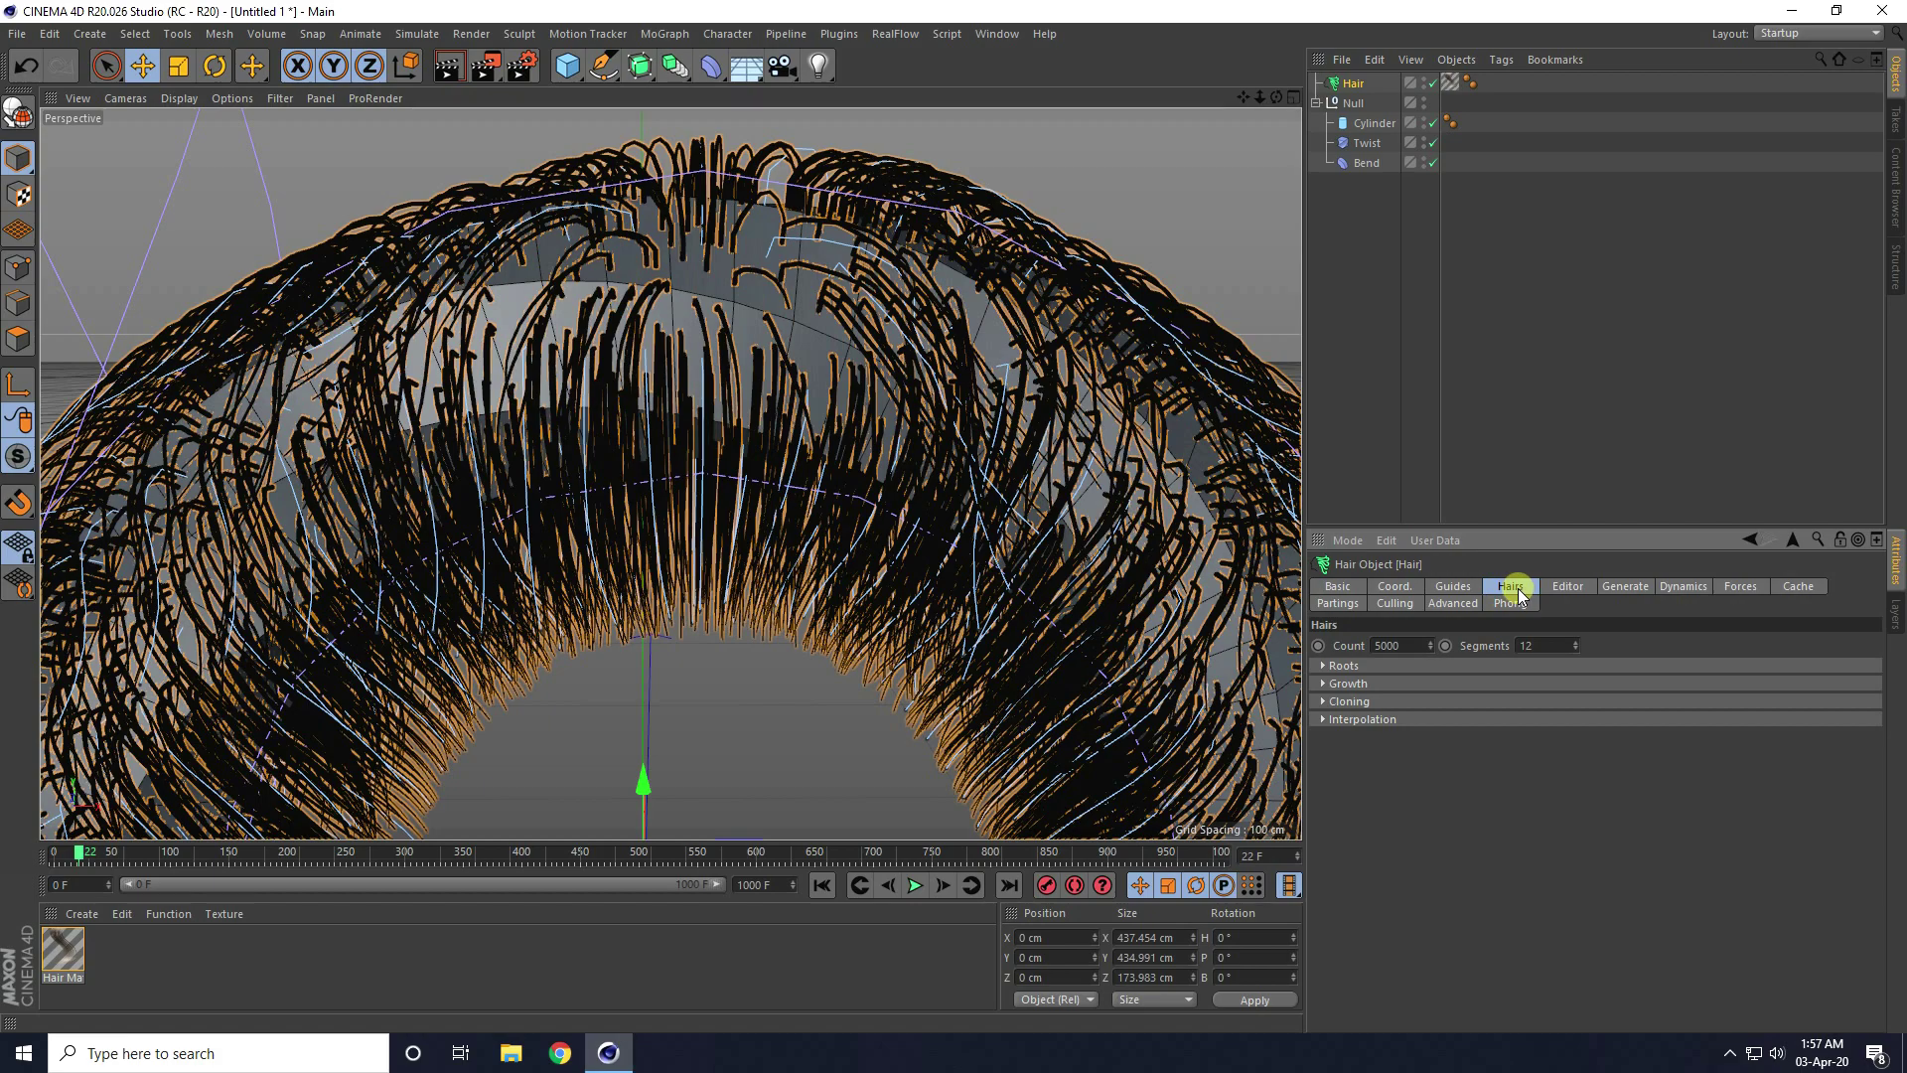
pyautogui.click(1315, 666)
pyautogui.click(1411, 685)
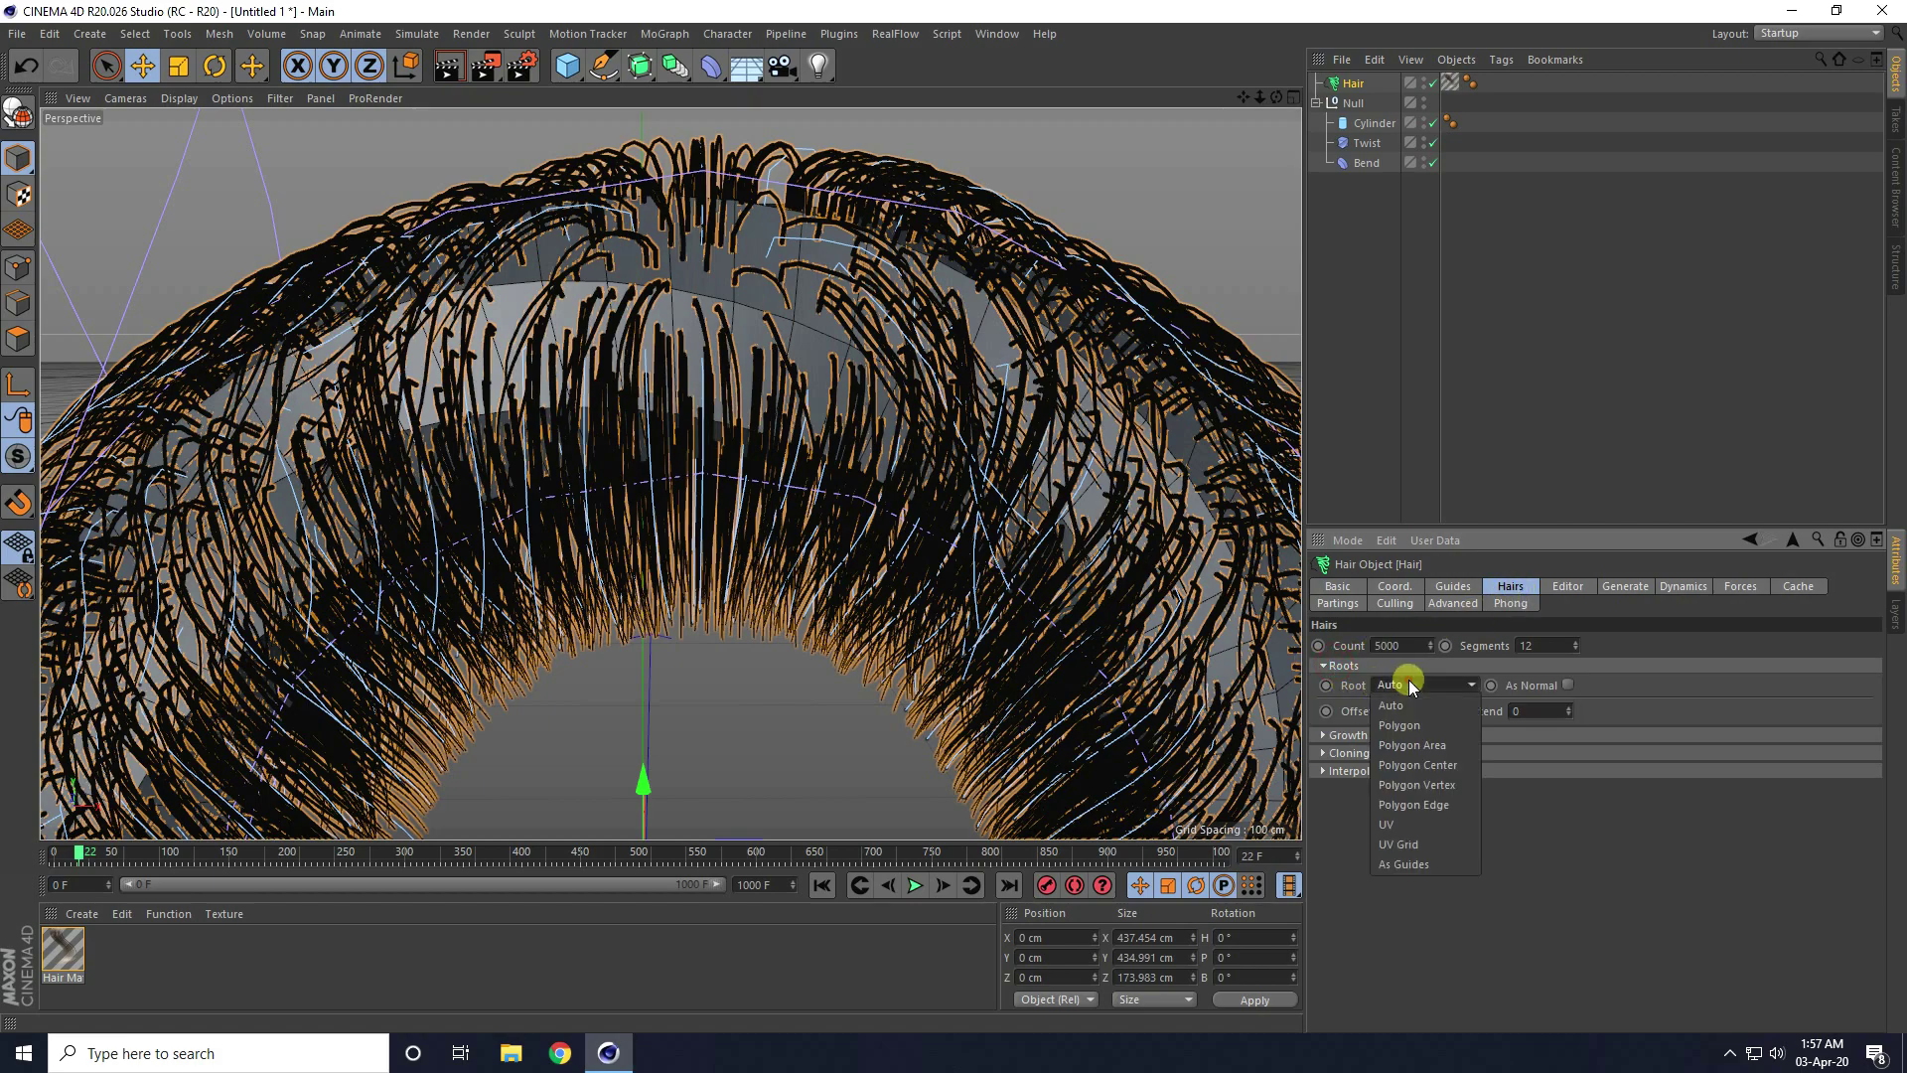
pyautogui.click(1437, 766)
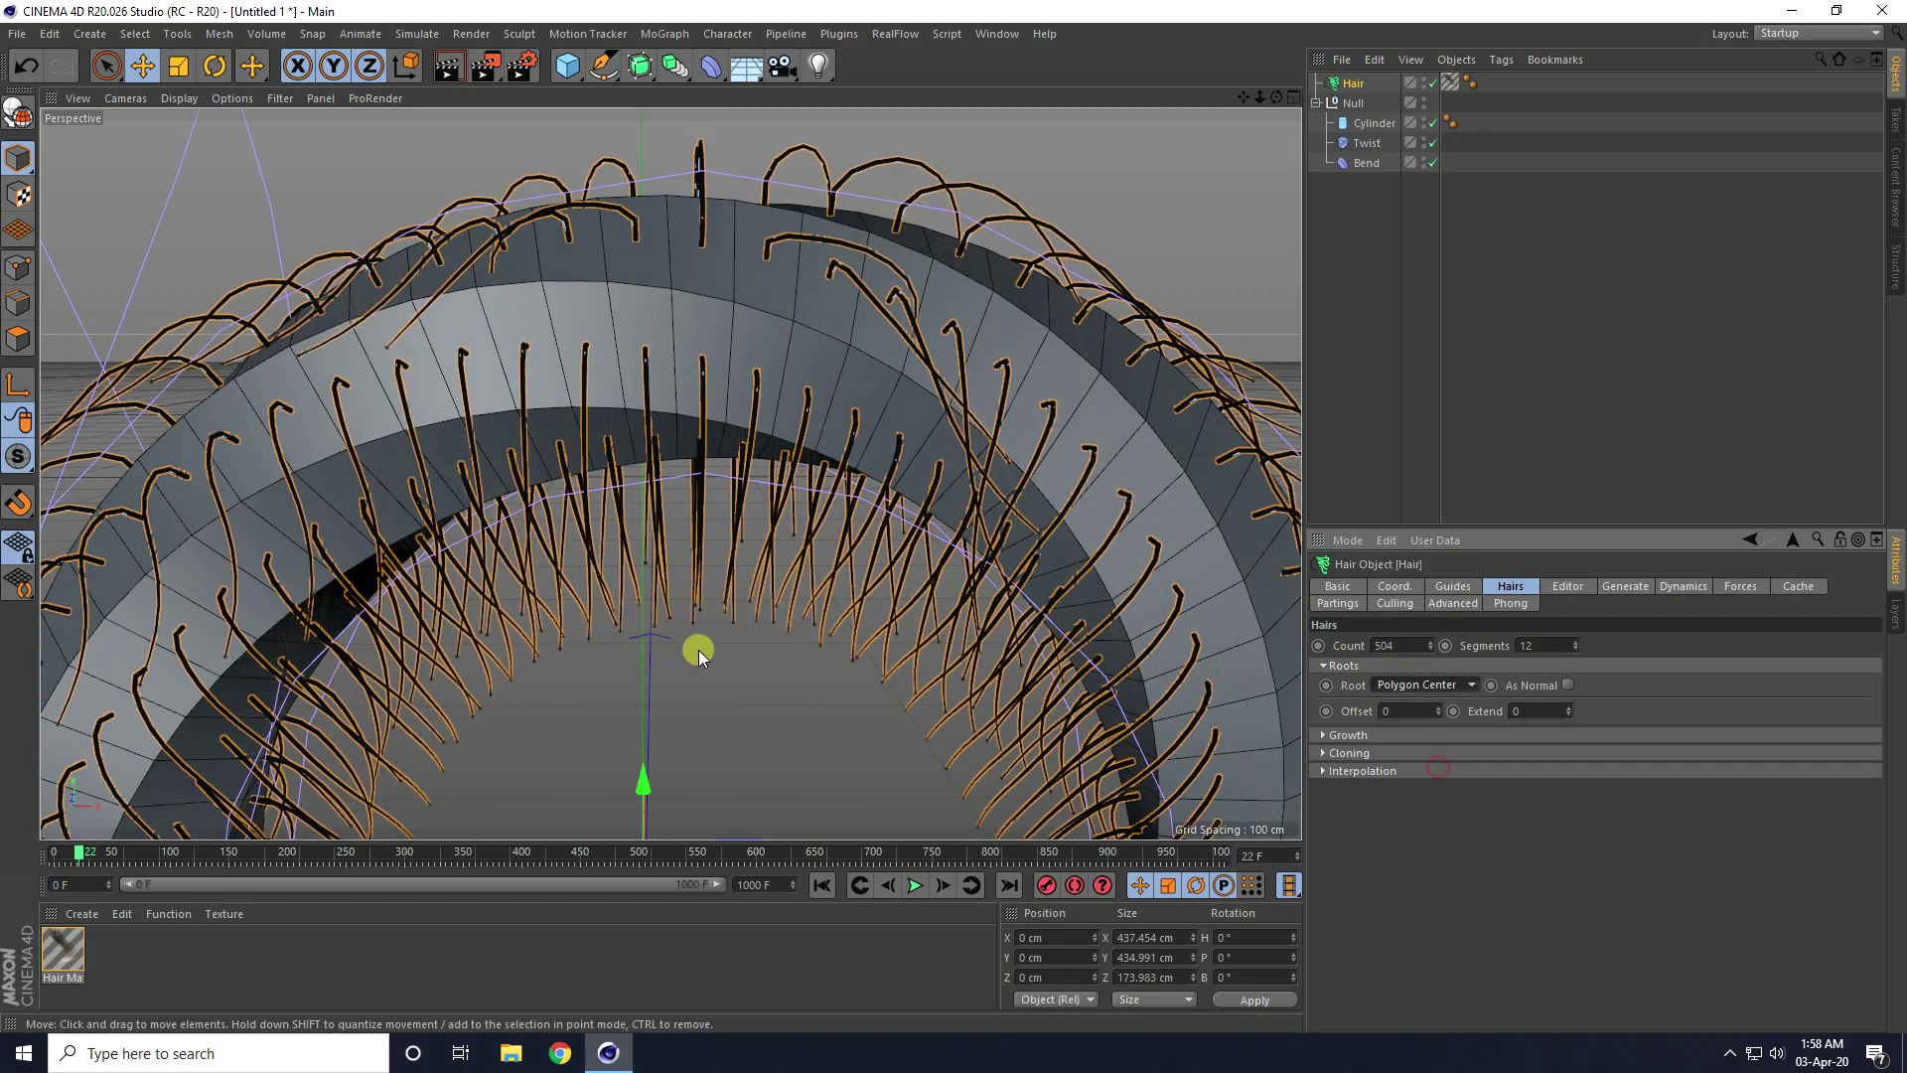
# - Play the animation from the first frame and inspect the generated hairs at the top of the ring
pyautogui.click(820, 887)
pyautogui.click(915, 885)
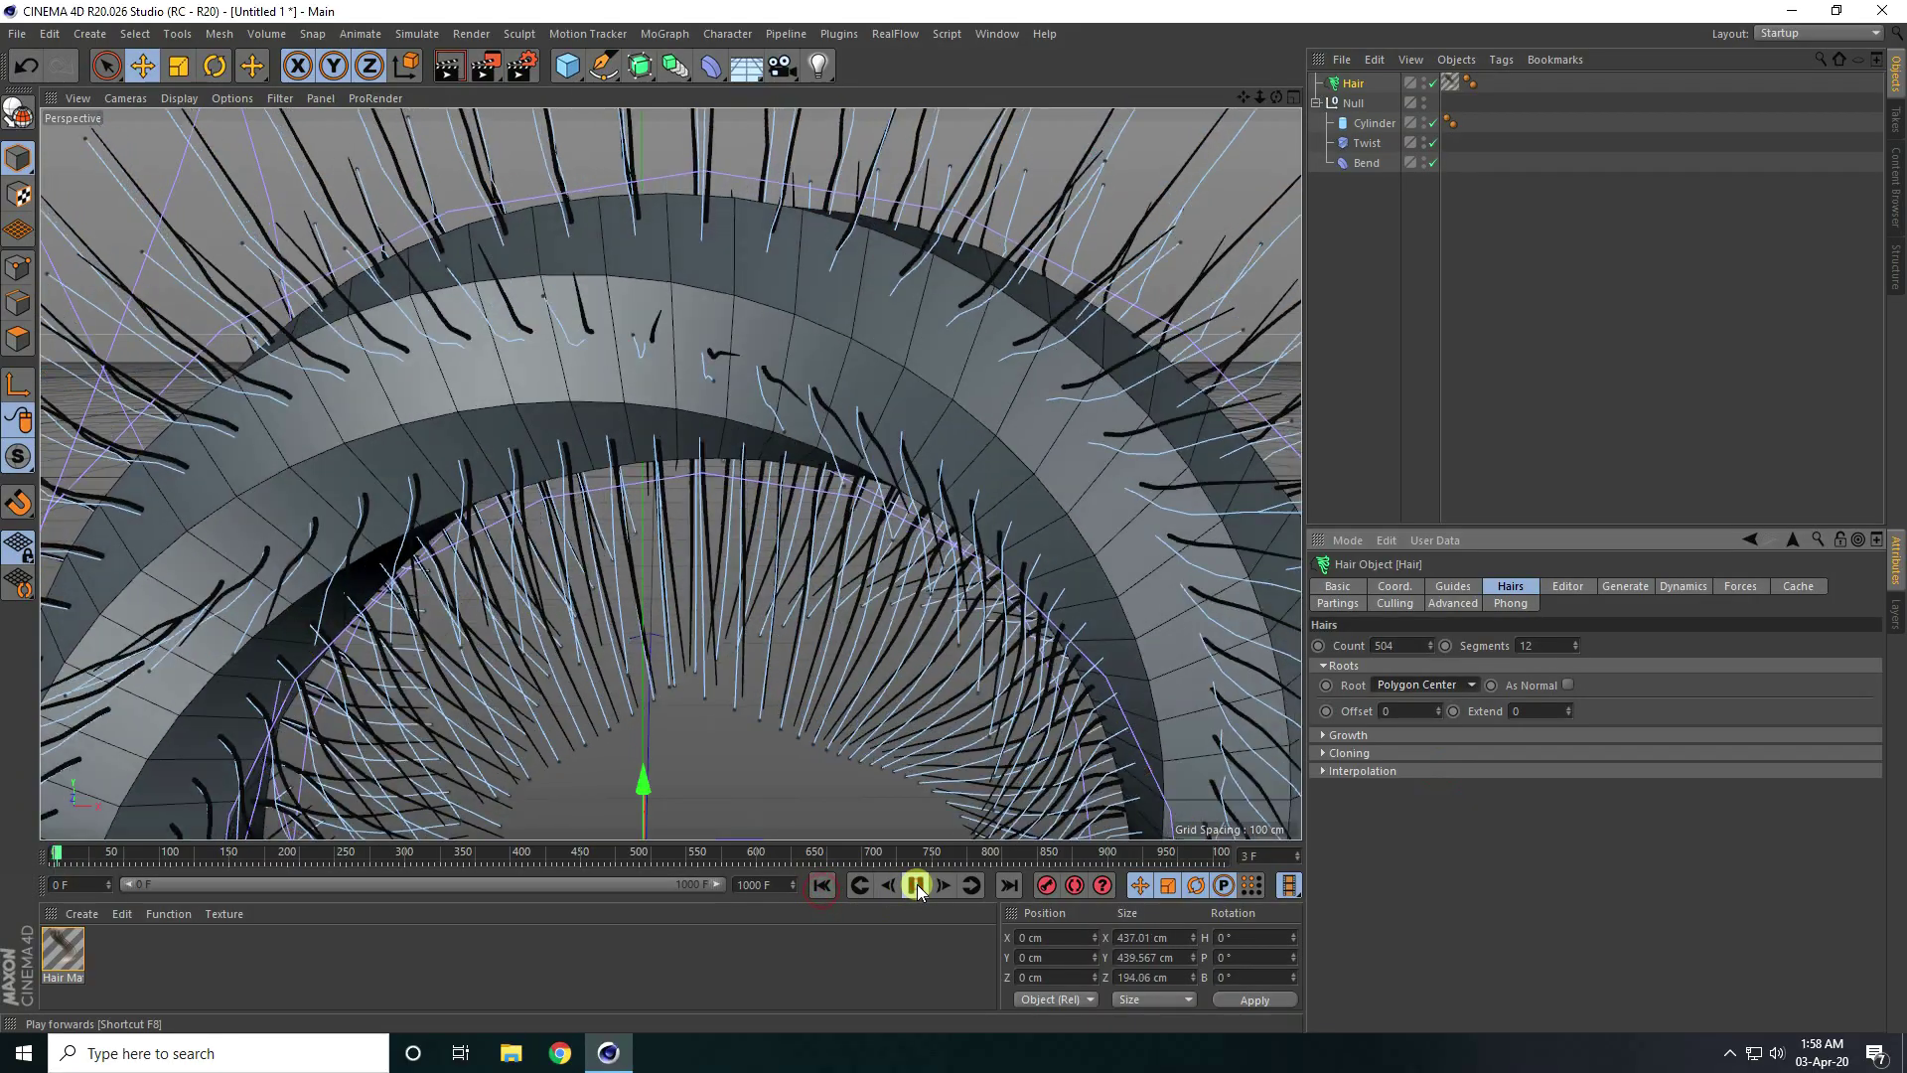
pyautogui.scroll(-3, 675, 308)
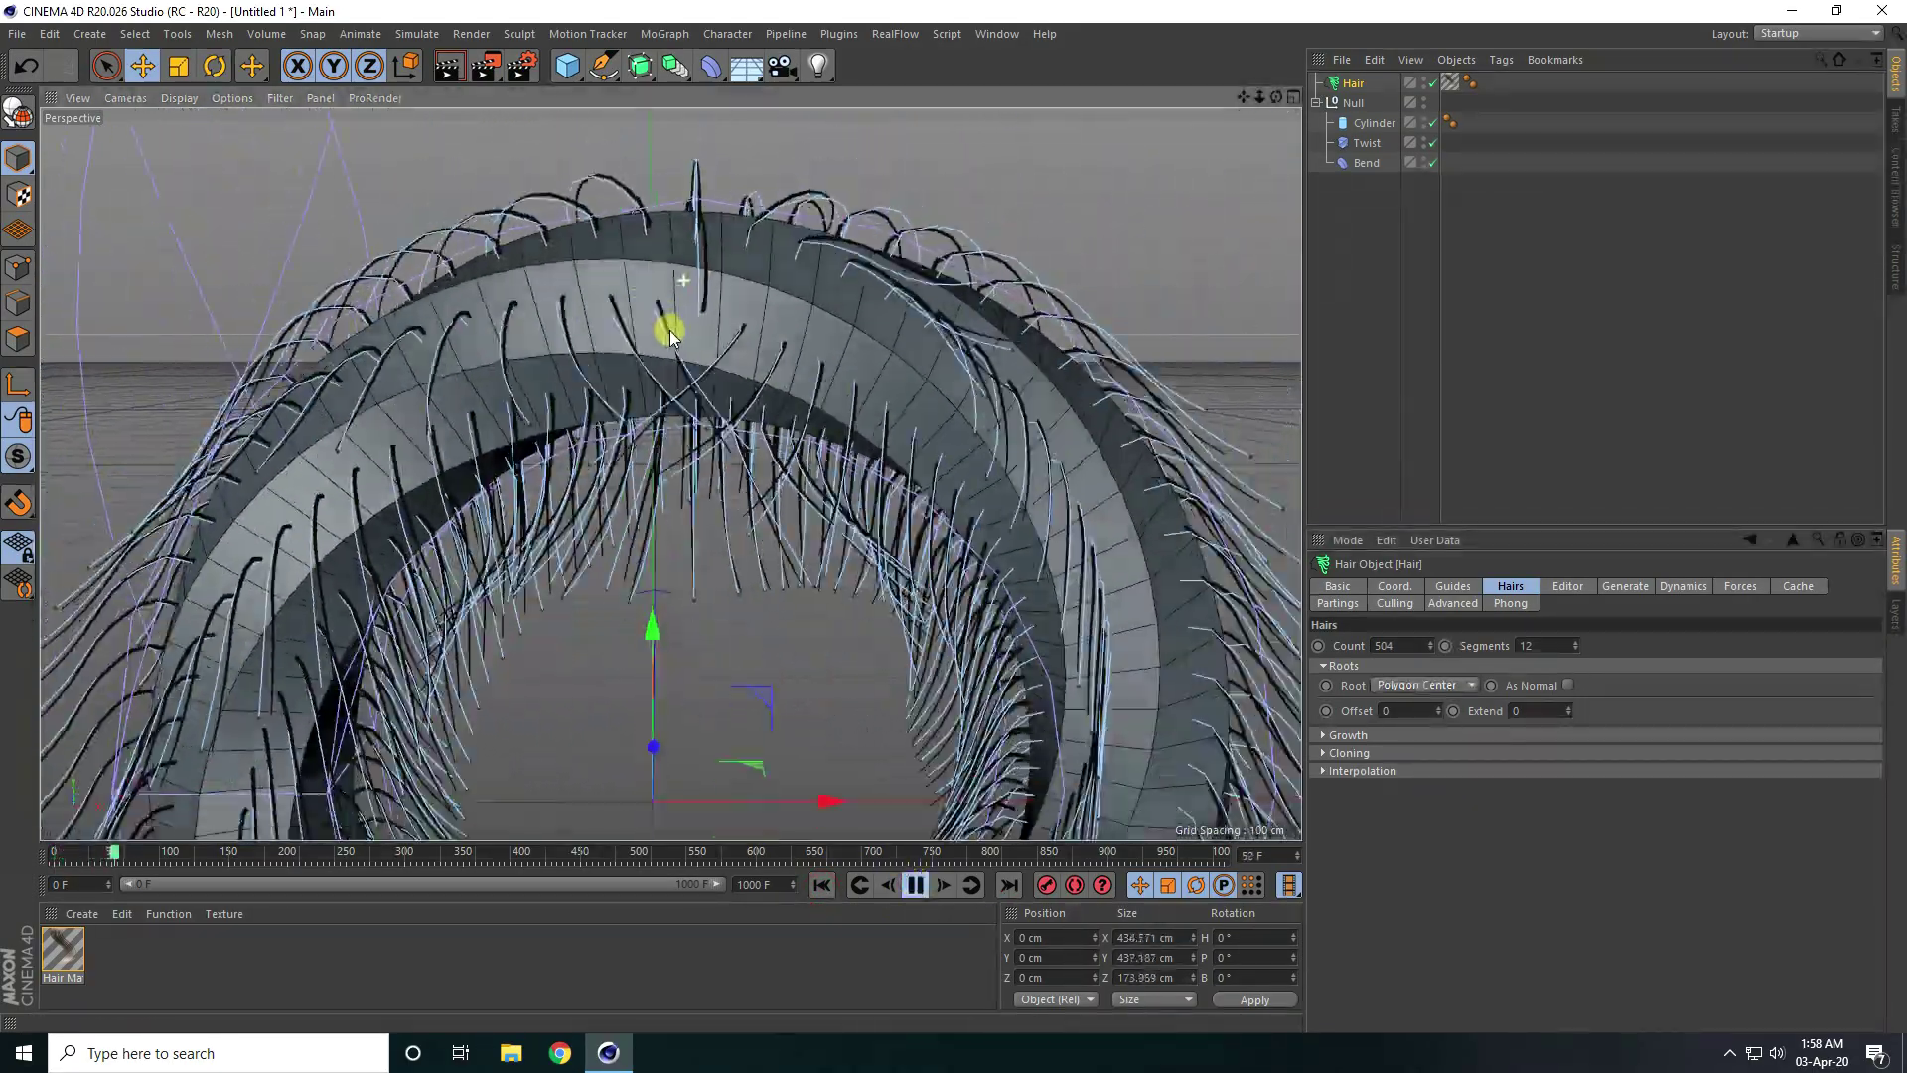
pyautogui.scroll(-3, 677, 408)
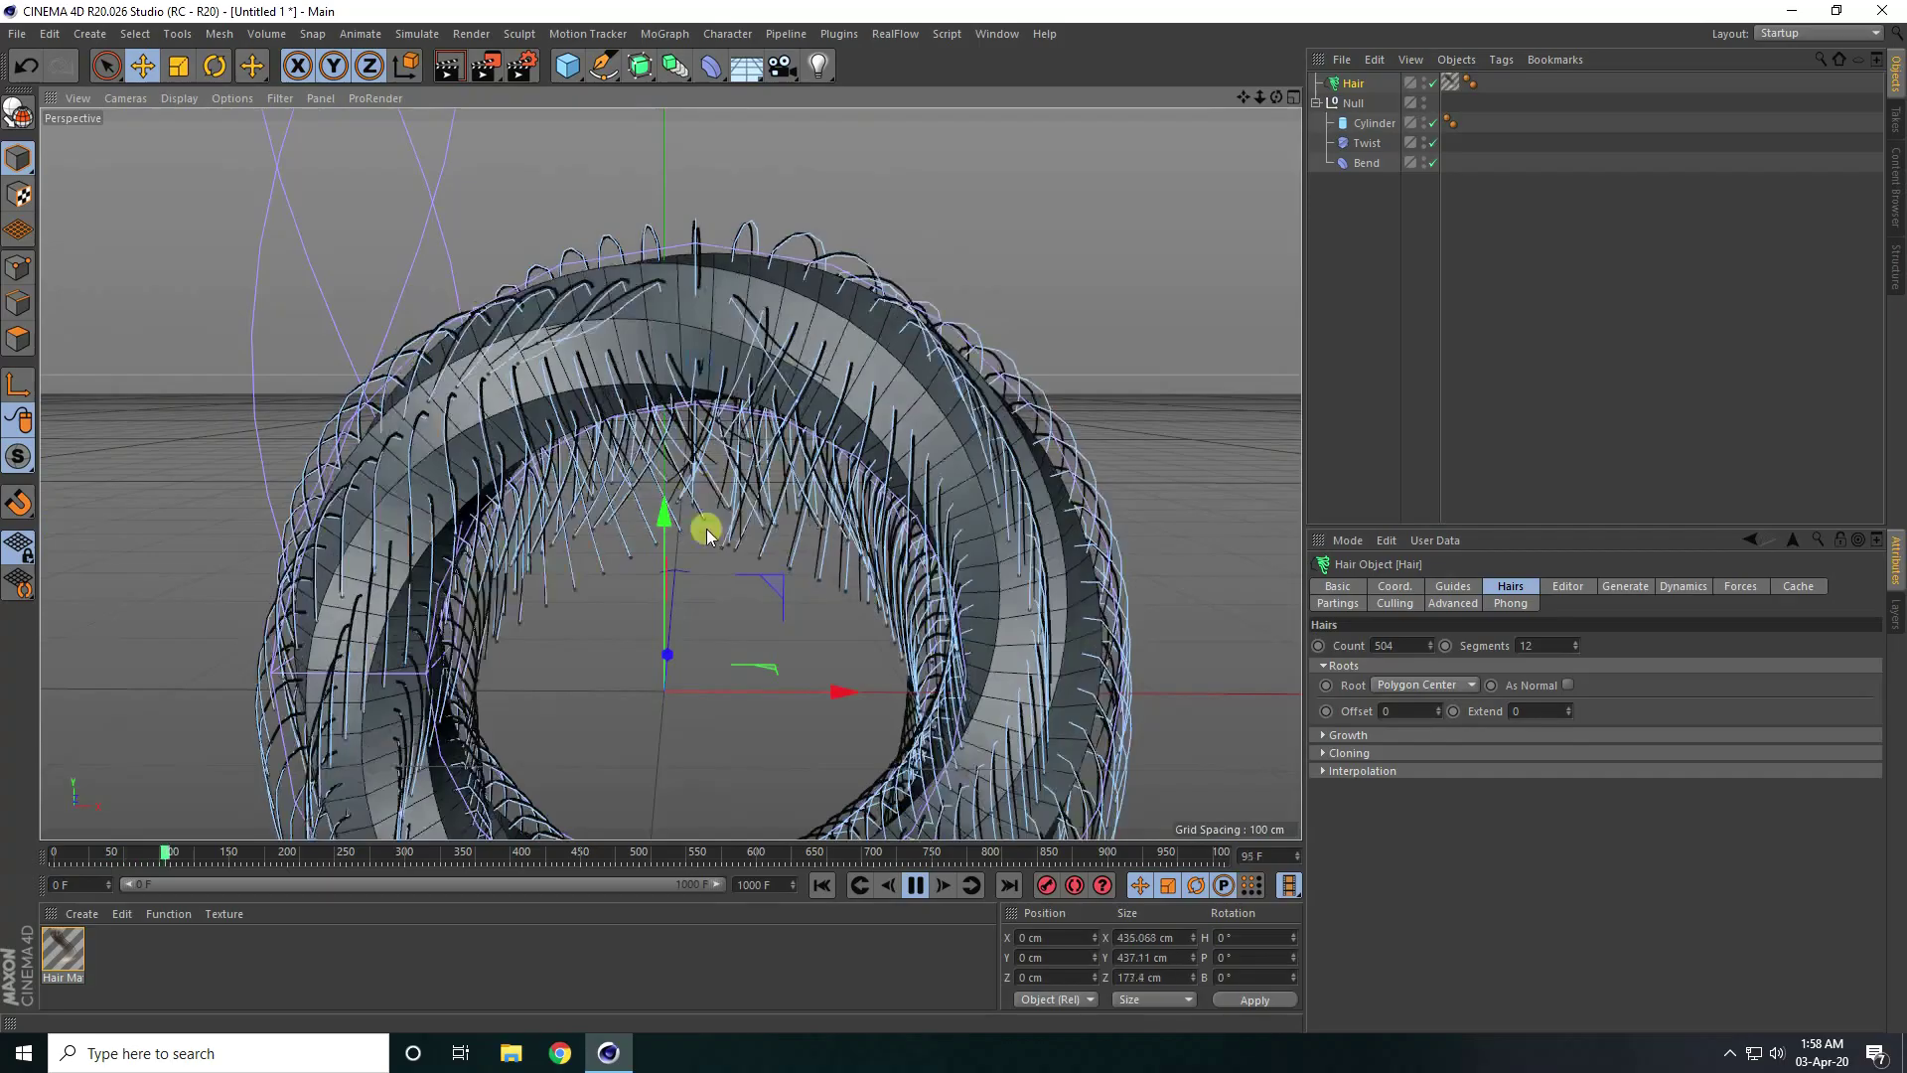
pyautogui.keyDown('alt'); pyautogui.moveTo(664, 218); pyautogui.dragTo(750, 149, button='right'); pyautogui.keyUp('alt')
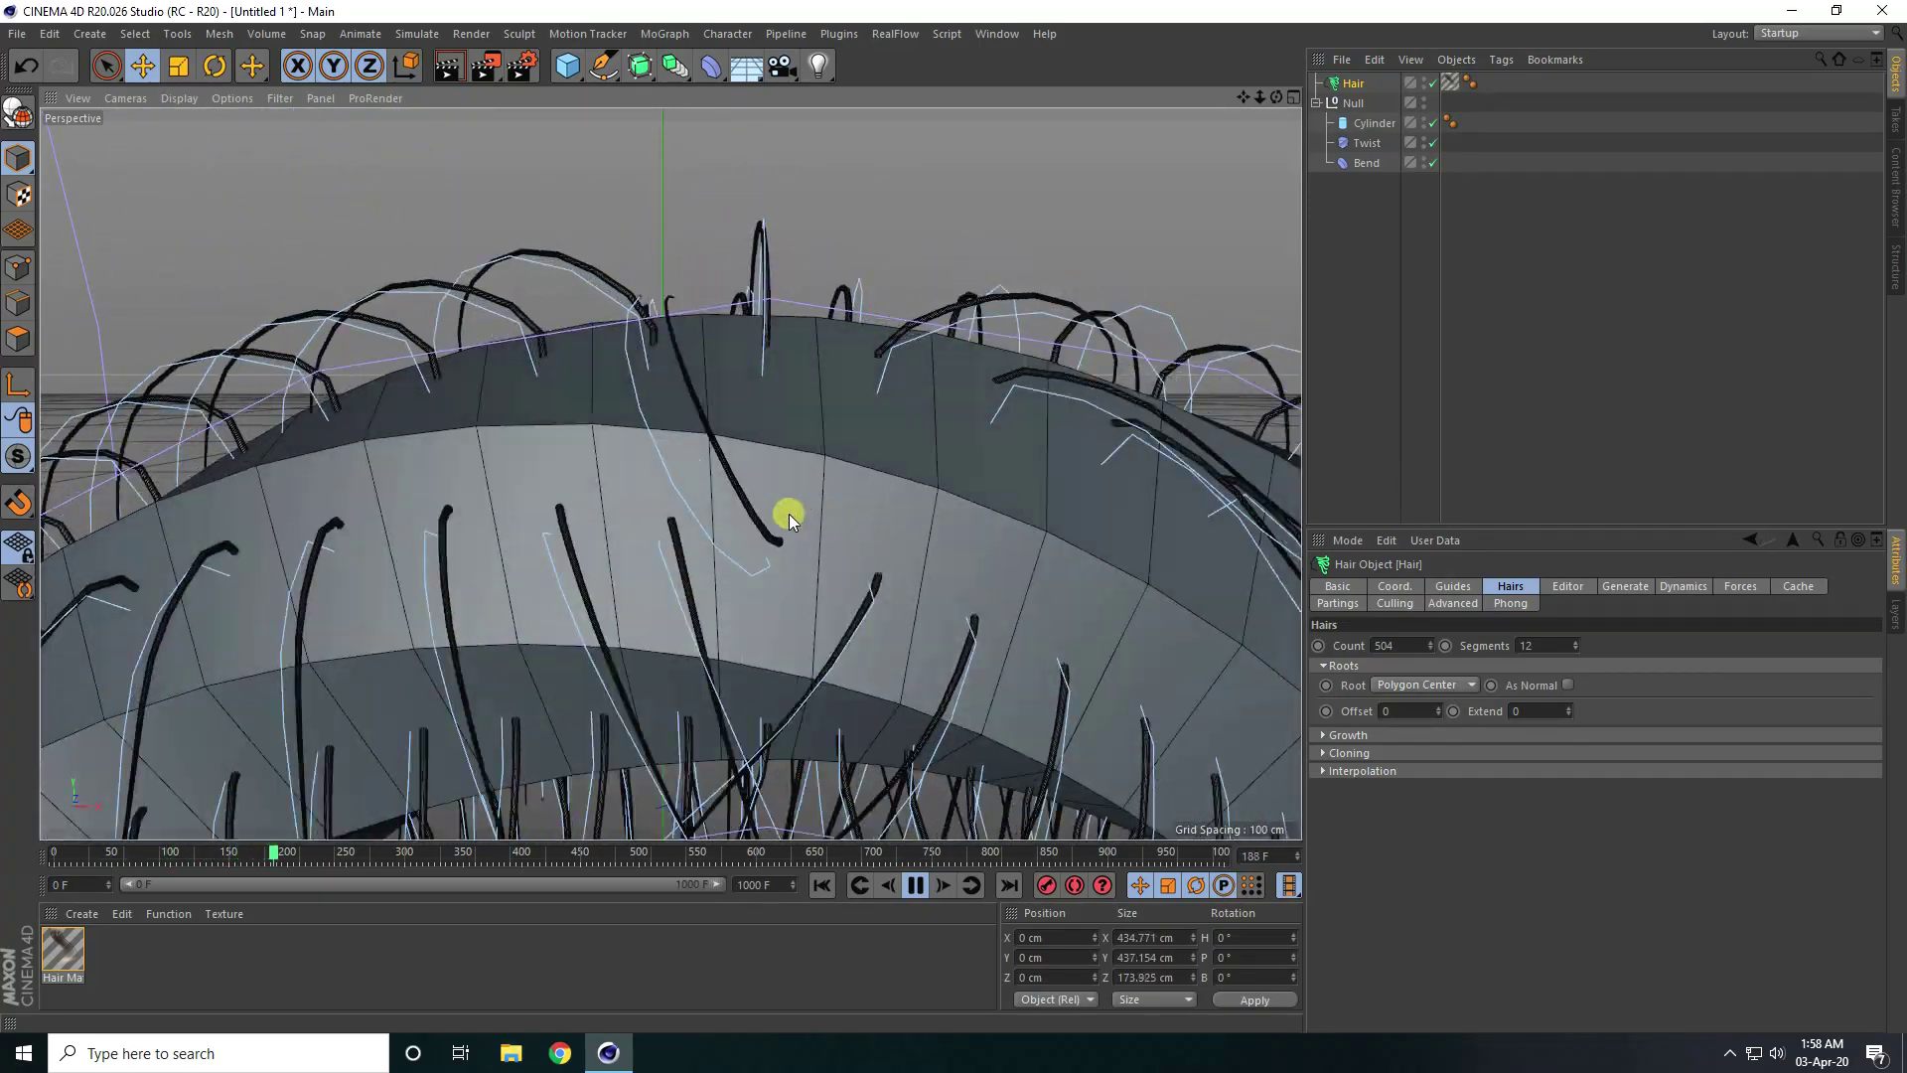
pyautogui.click(914, 884)
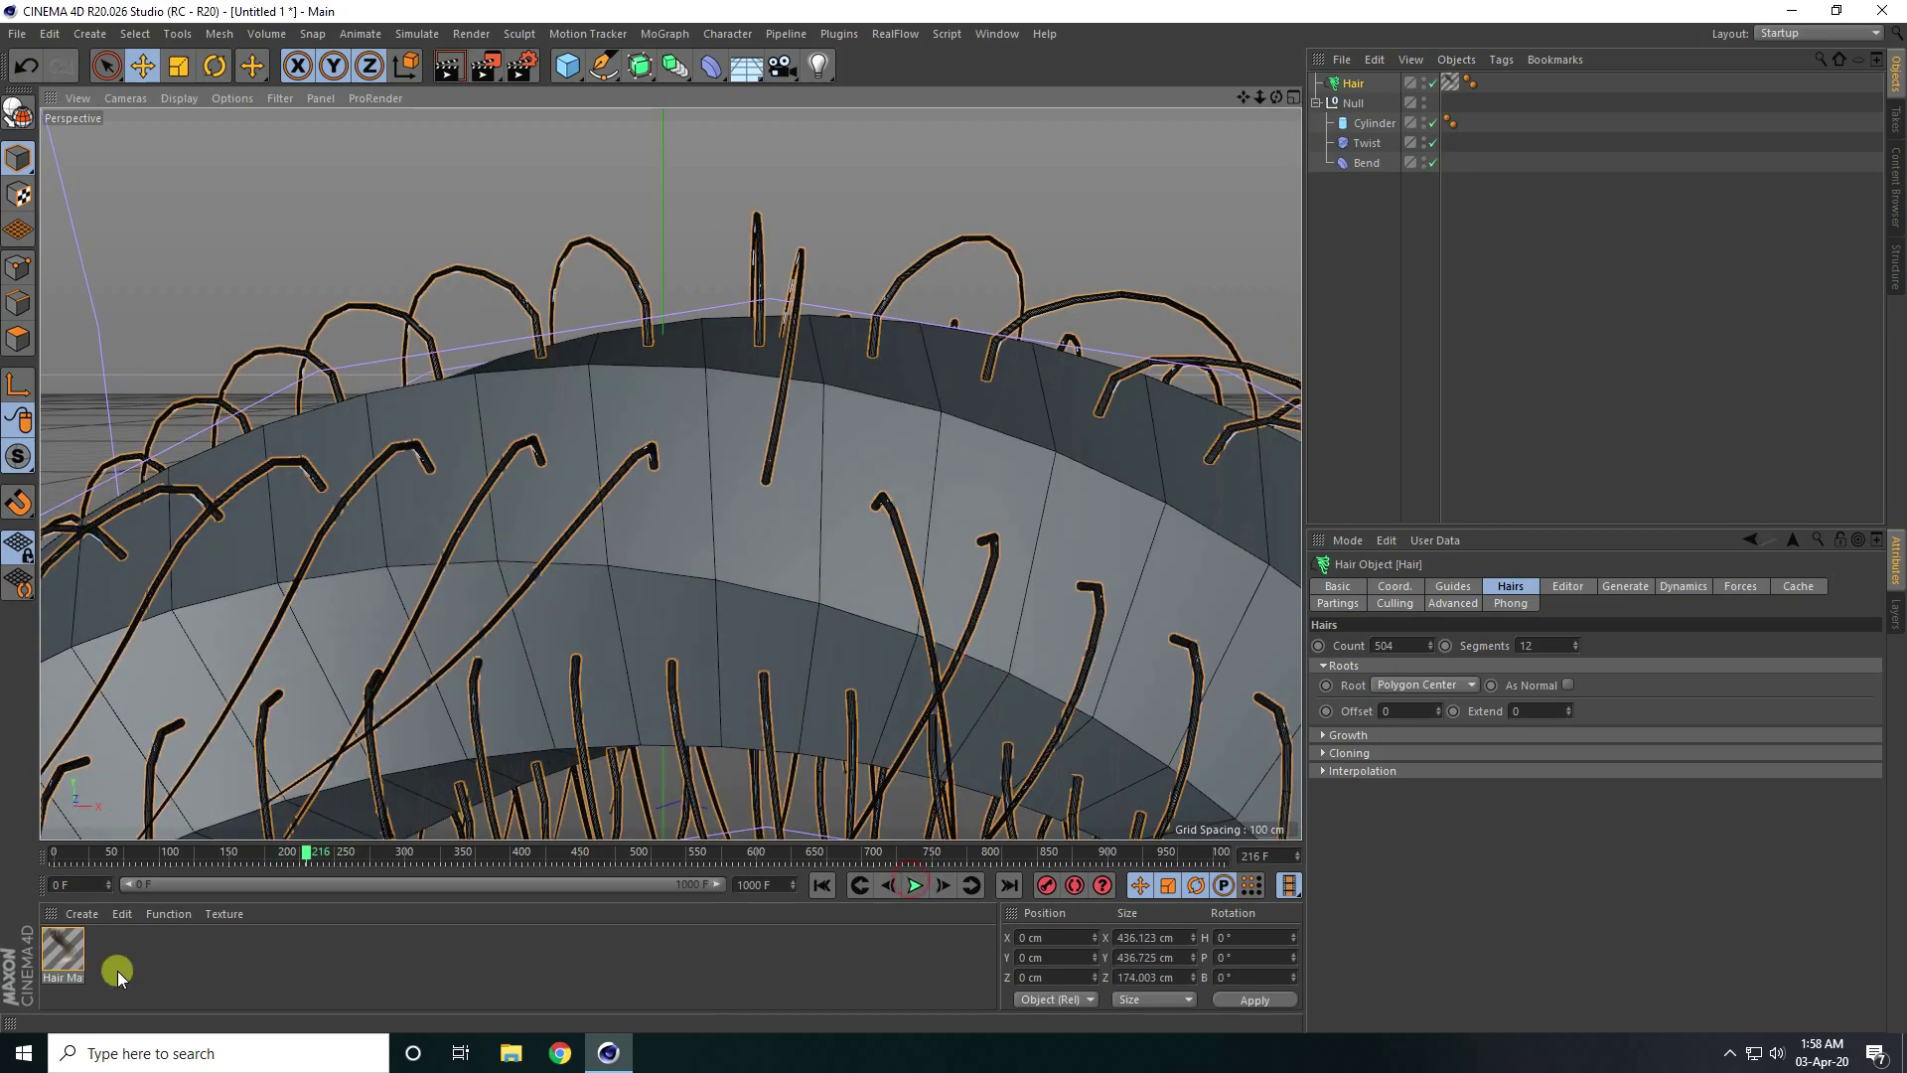
# - Set the hair material's thickness to 10 cm at both the root and the tip
pyautogui.click(65, 951)
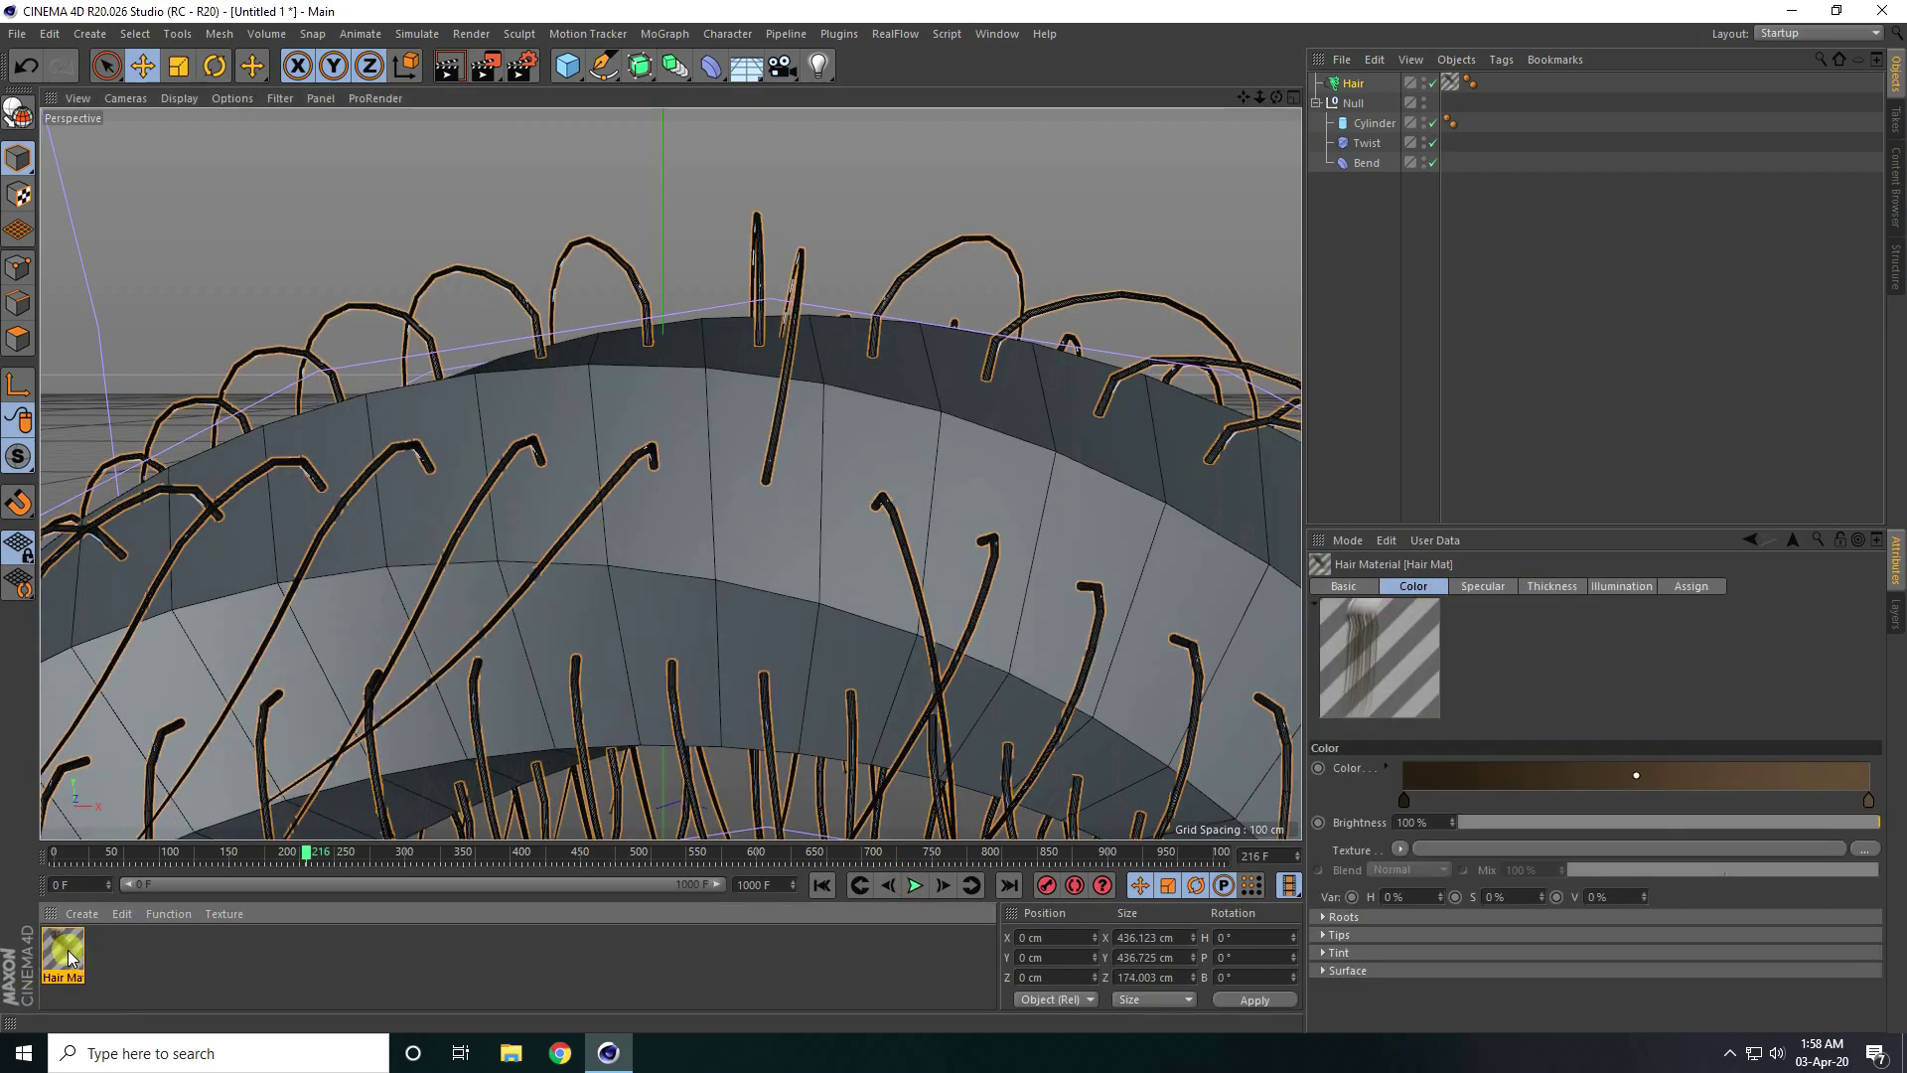
pyautogui.doubleClick(68, 950)
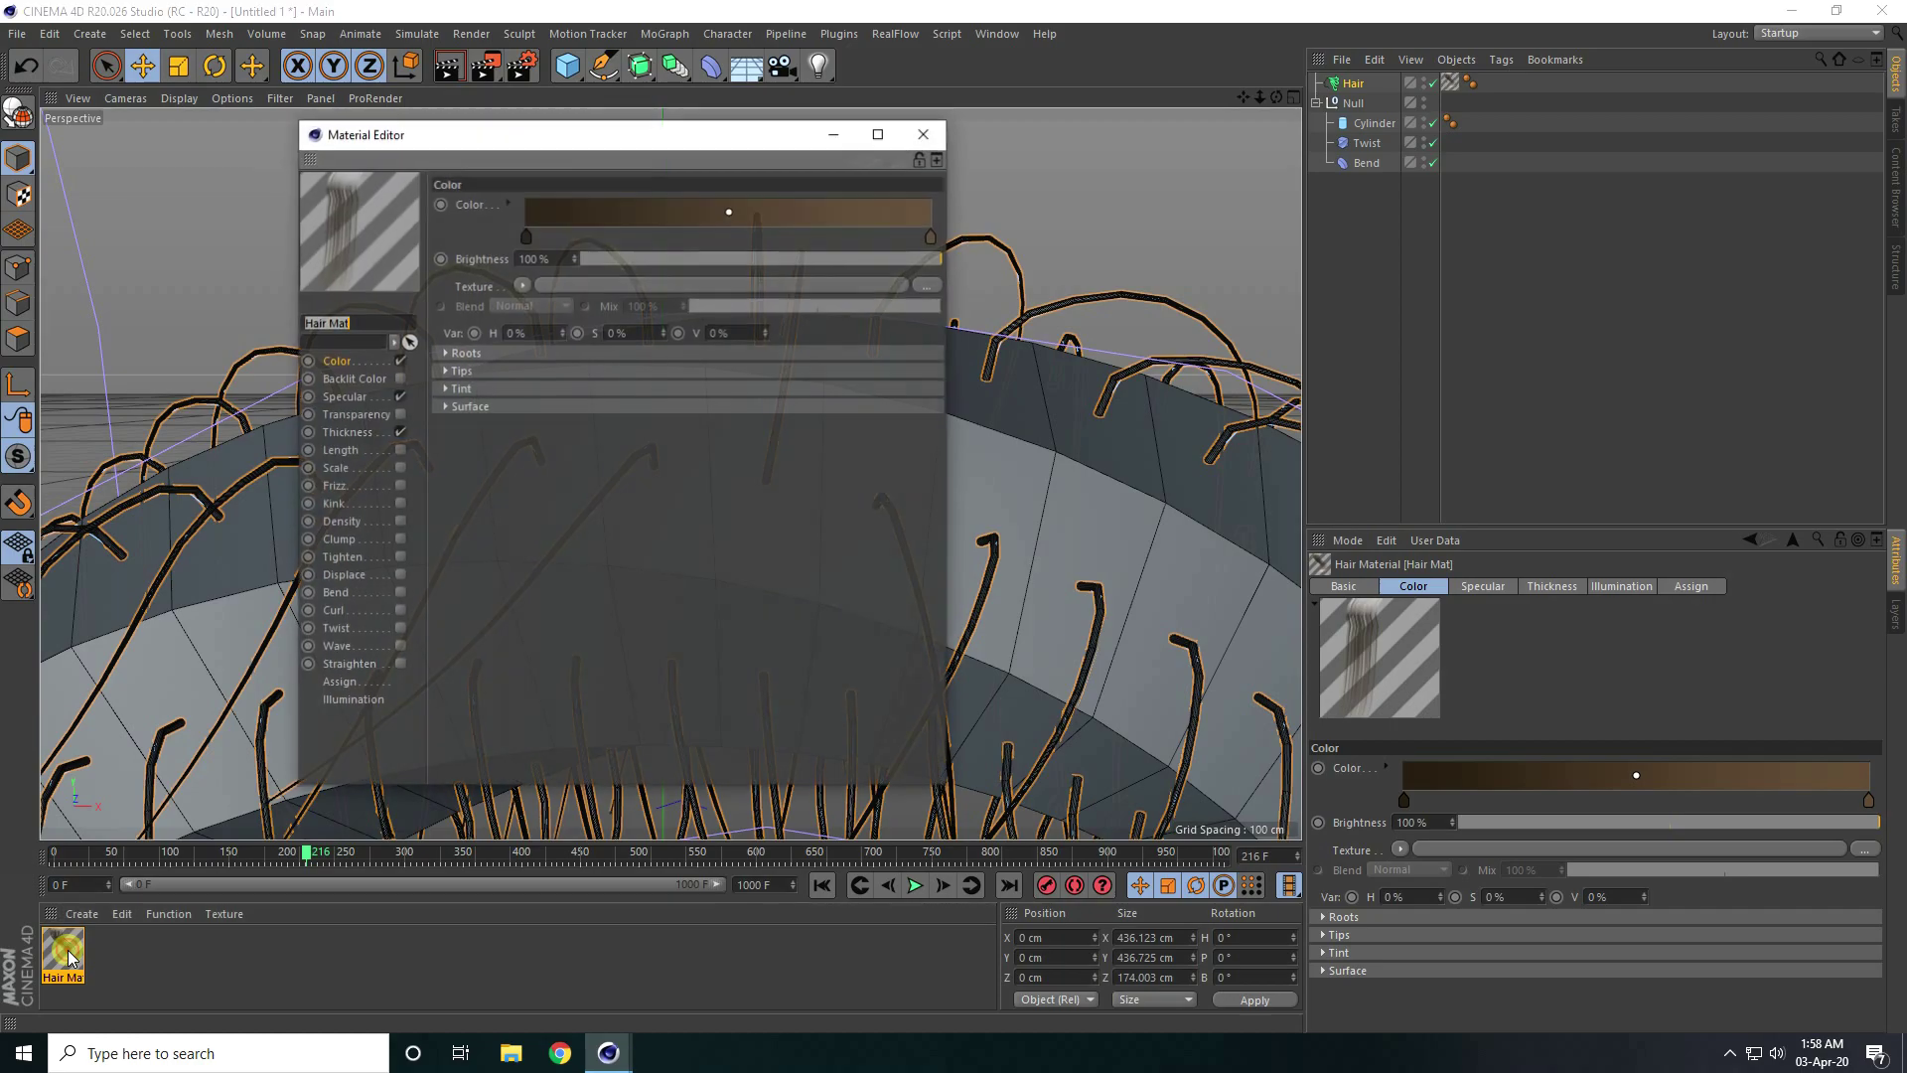
pyautogui.click(347, 432)
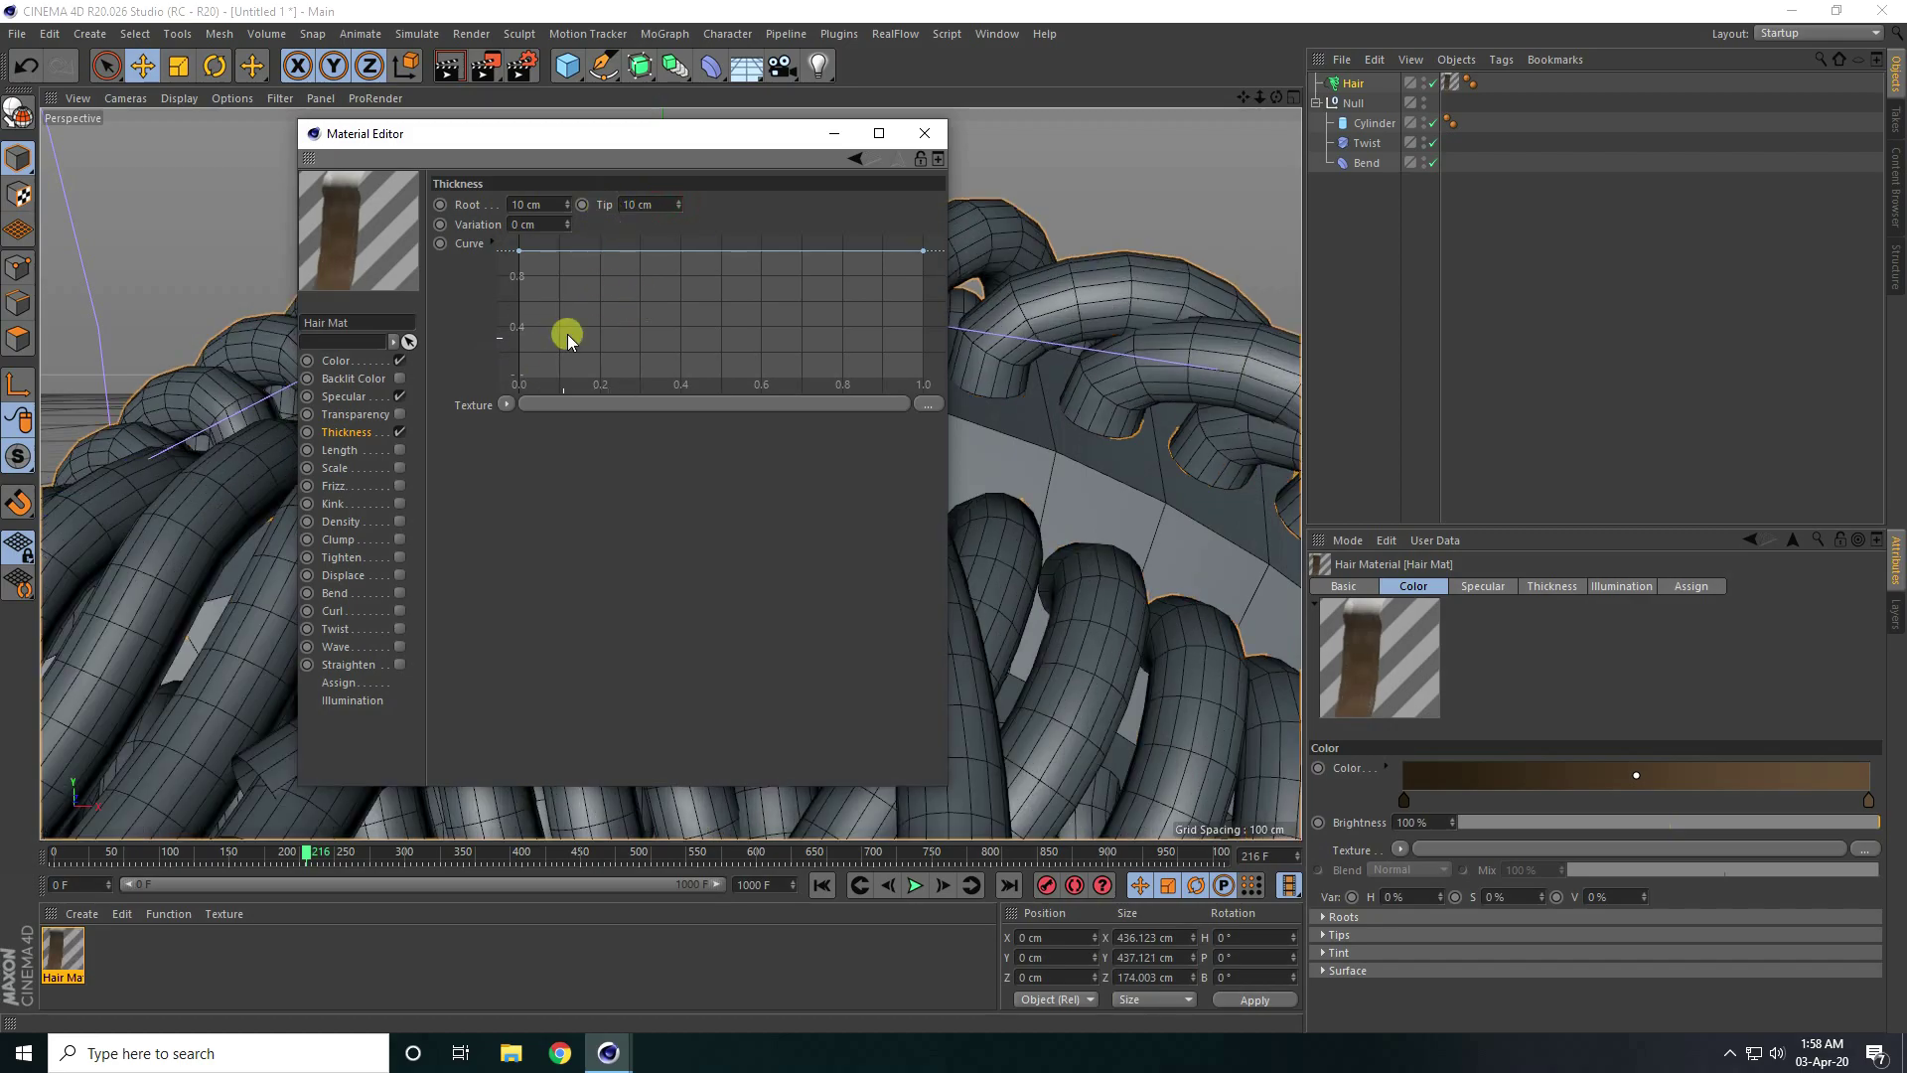
# - Add a midpoint at 0.5 to the hair material's thickness curve and lower it to about 0.2, leaving both ends at full thickness
pyautogui.keyDown('ctrl'); pyautogui.click(722, 251); pyautogui.keyUp('ctrl')
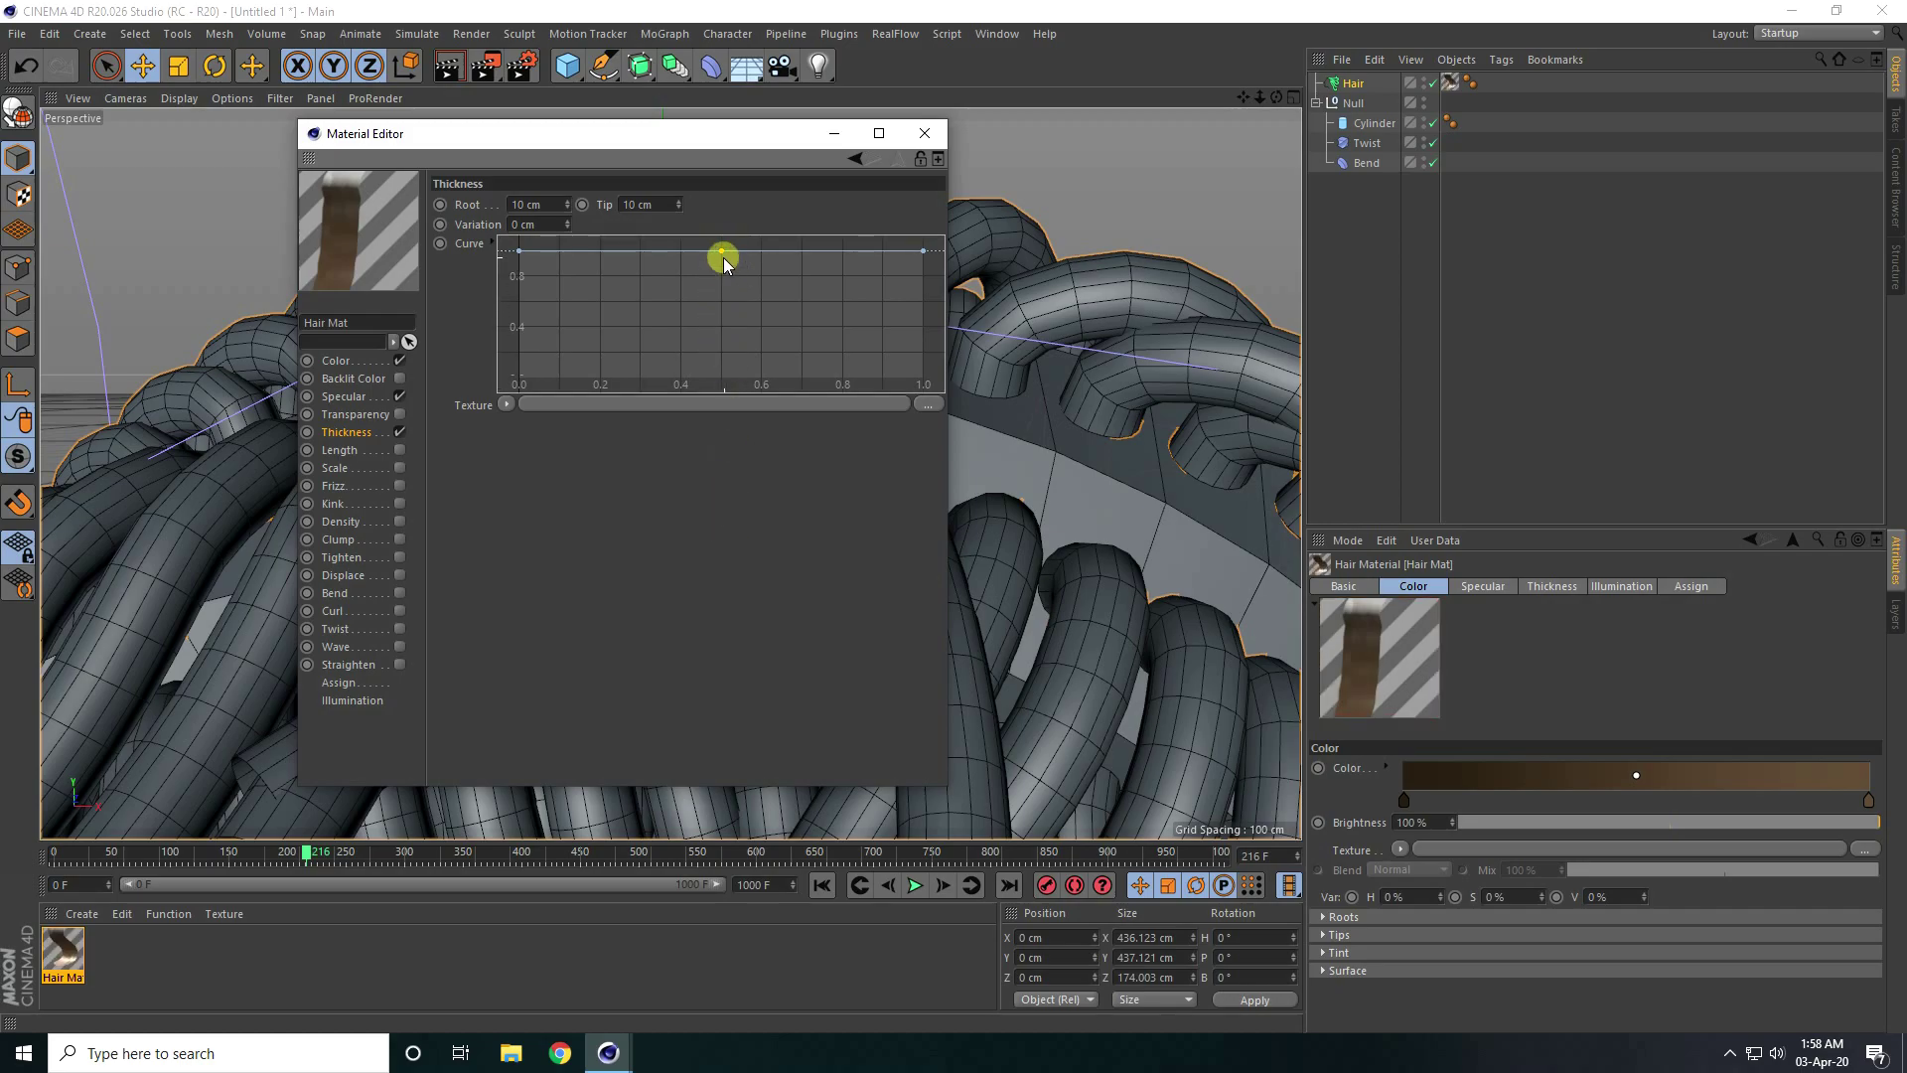
pyautogui.moveTo(722, 253); pyautogui.dragTo(723, 365)
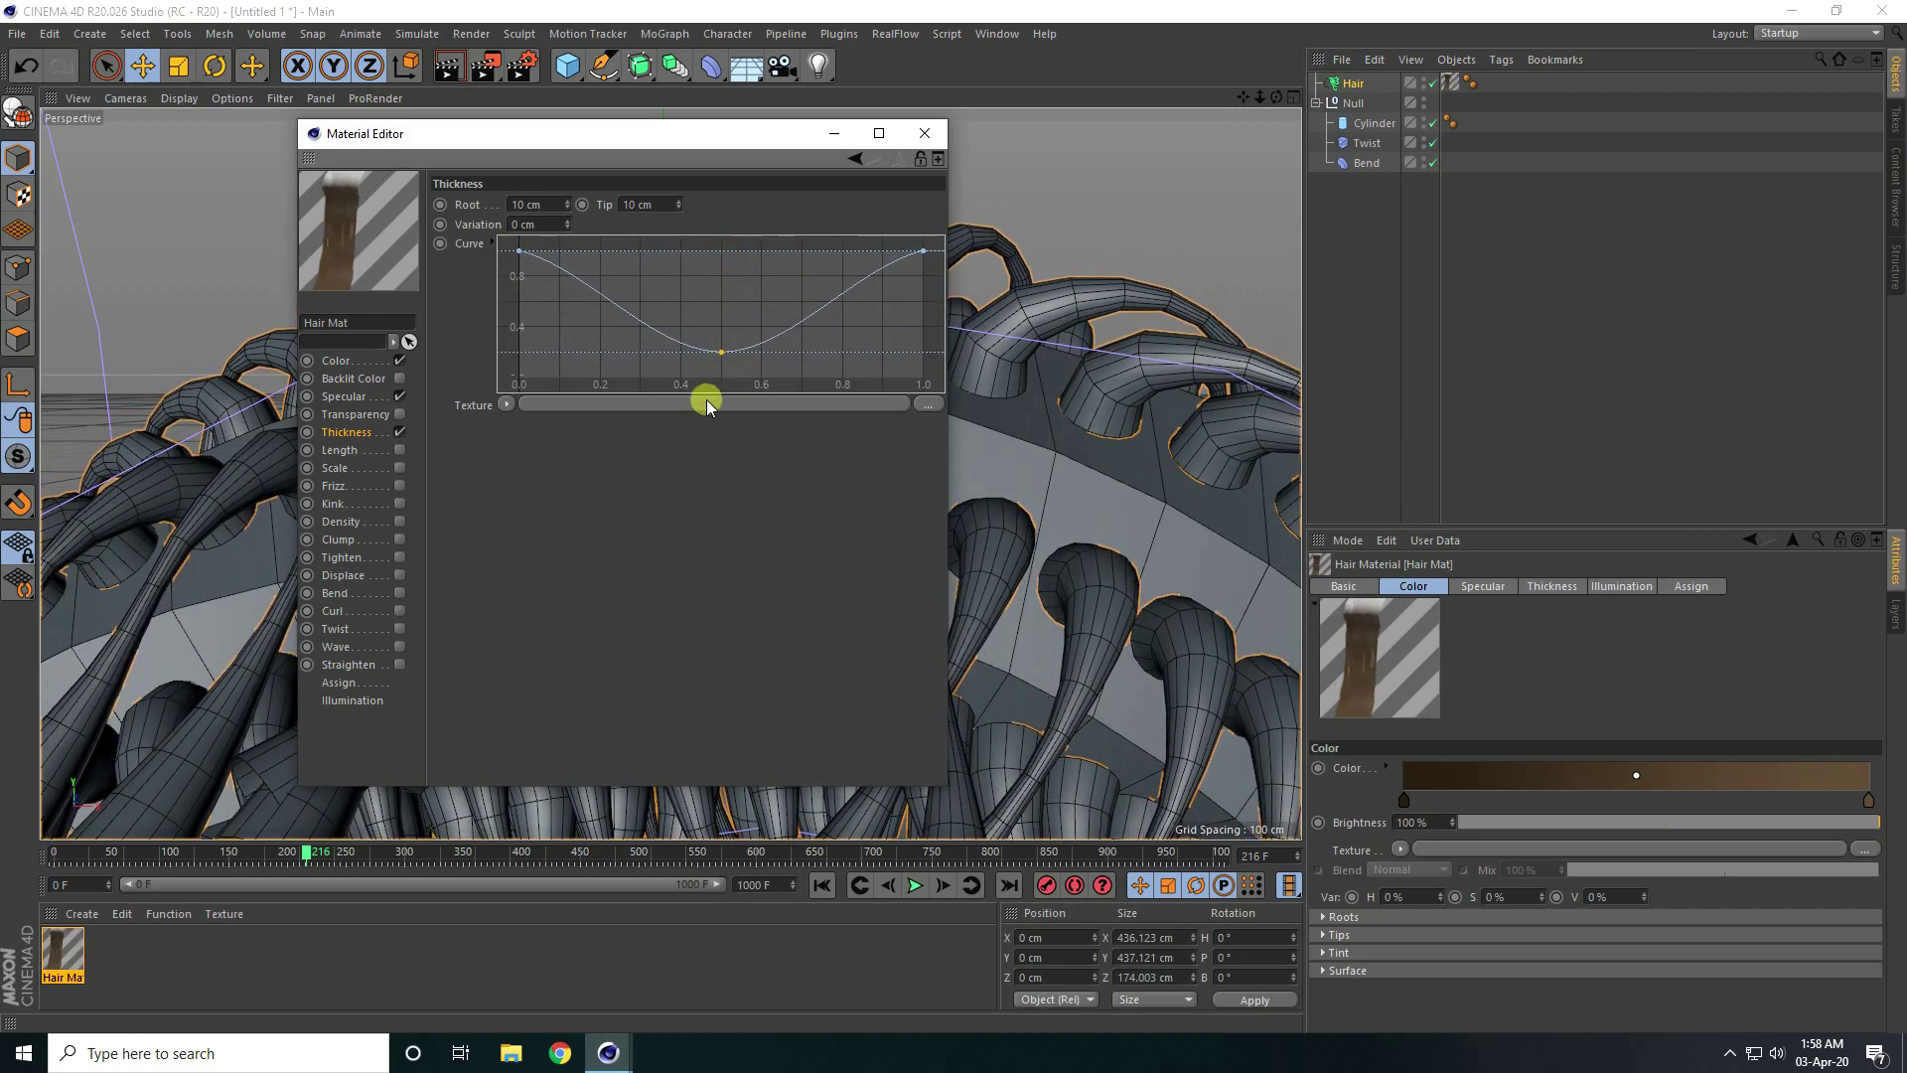
pyautogui.click(924, 133)
# - Play the animation from the first frame and inspect how the tapered hairs move around the ring
pyautogui.keyDown('alt'); pyautogui.moveTo(594, 285); pyautogui.dragTo(555, 326, button='right'); pyautogui.keyUp('alt')
pyautogui.keyDown('alt'); pyautogui.moveTo(683, 334); pyautogui.dragTo(608, 442, button='right'); pyautogui.keyUp('alt')
pyautogui.click(822, 885)
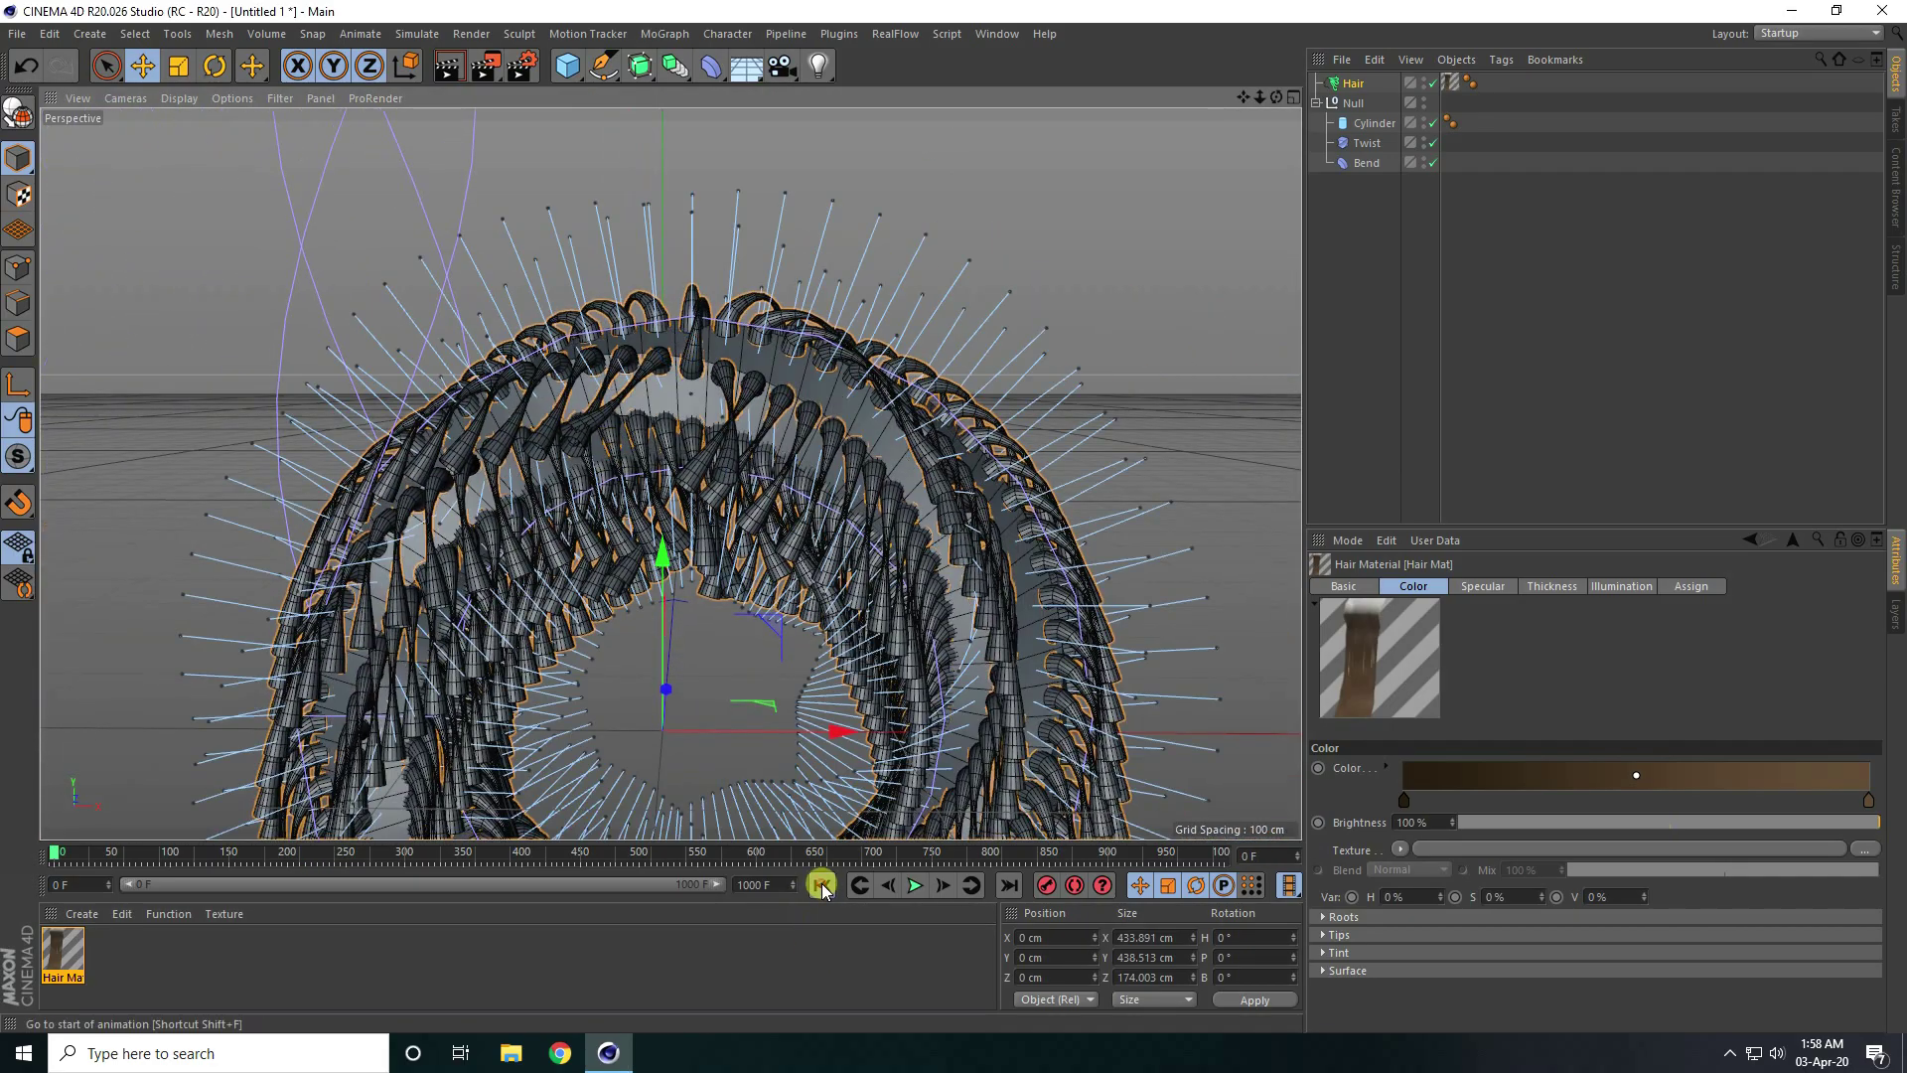
pyautogui.click(914, 884)
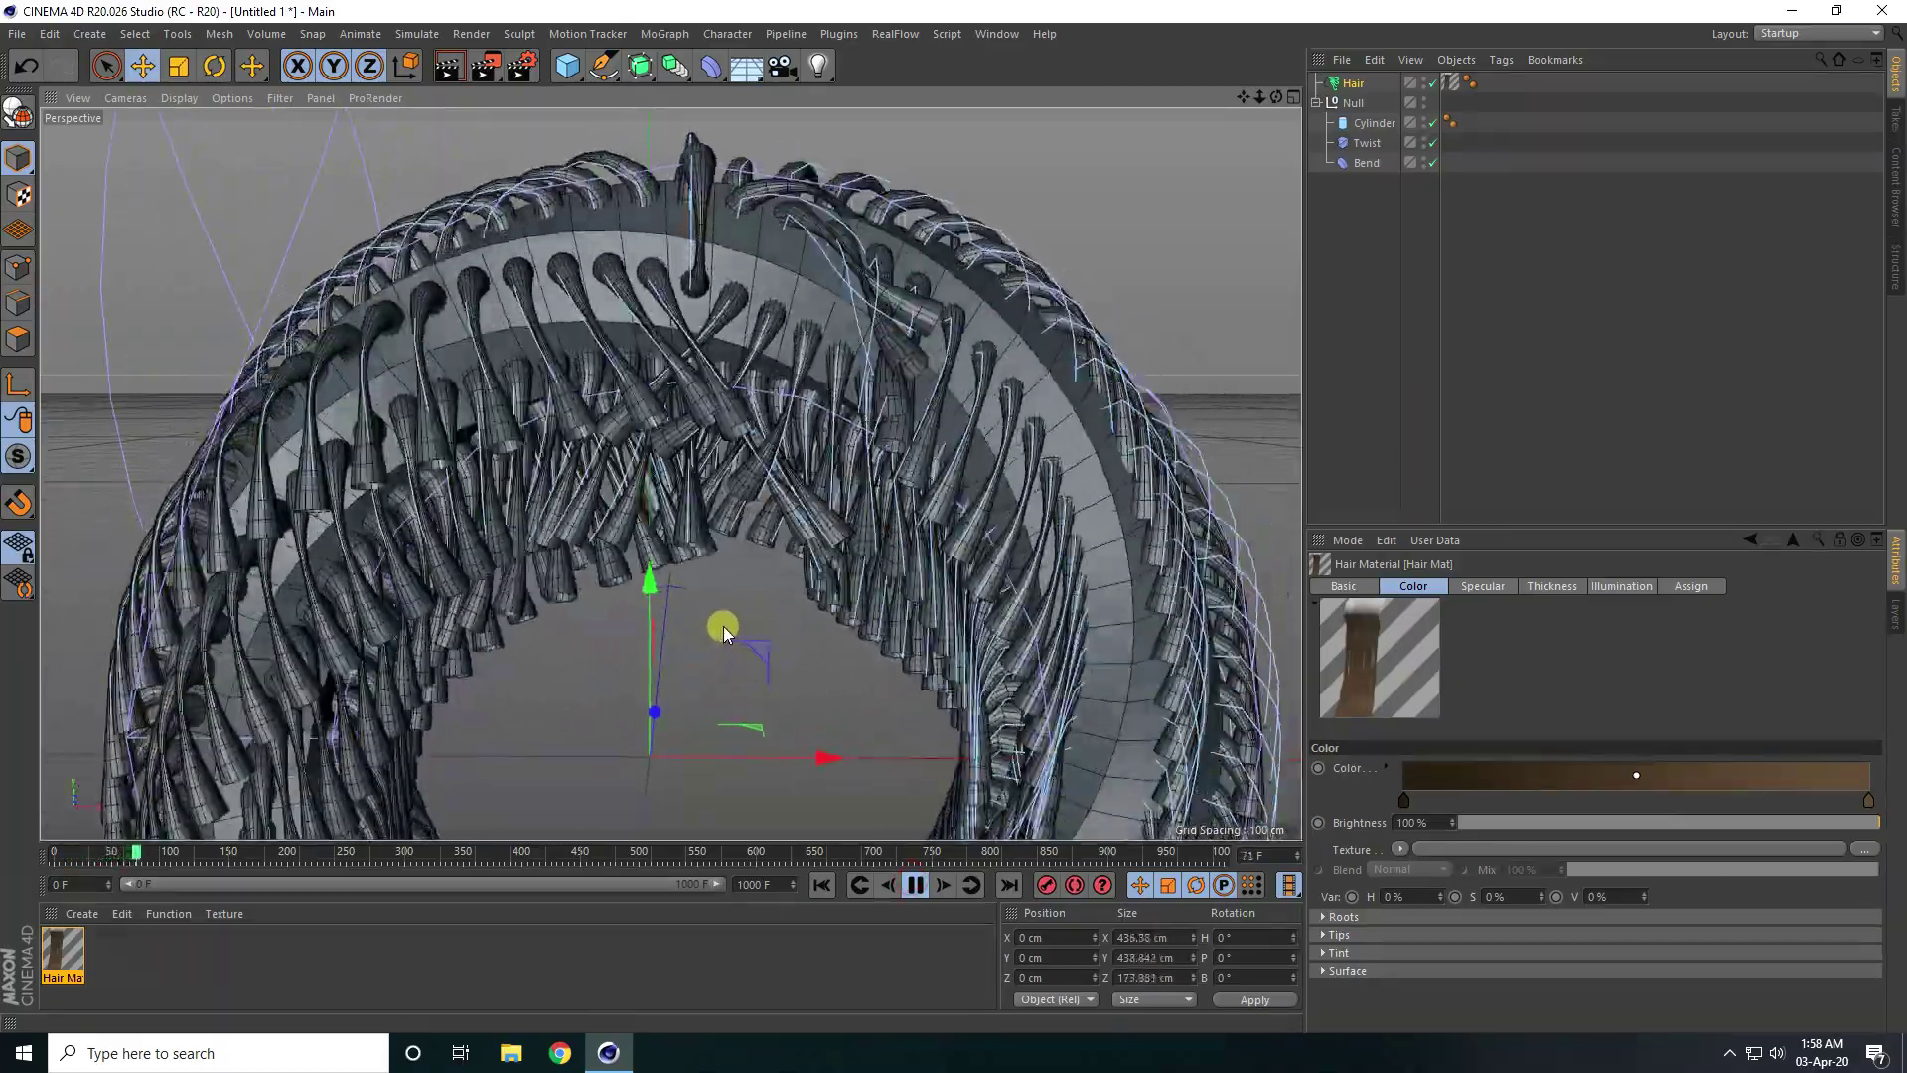
pyautogui.scroll(2, 711, 195)
pyautogui.moveTo(737, 220)
pyautogui.keyDown('alt'); pyautogui.mouseDown()
pyautogui.moveTo(761, 223)
pyautogui.moveTo(760, 247)
pyautogui.mouseUp(); pyautogui.keyUp('alt')
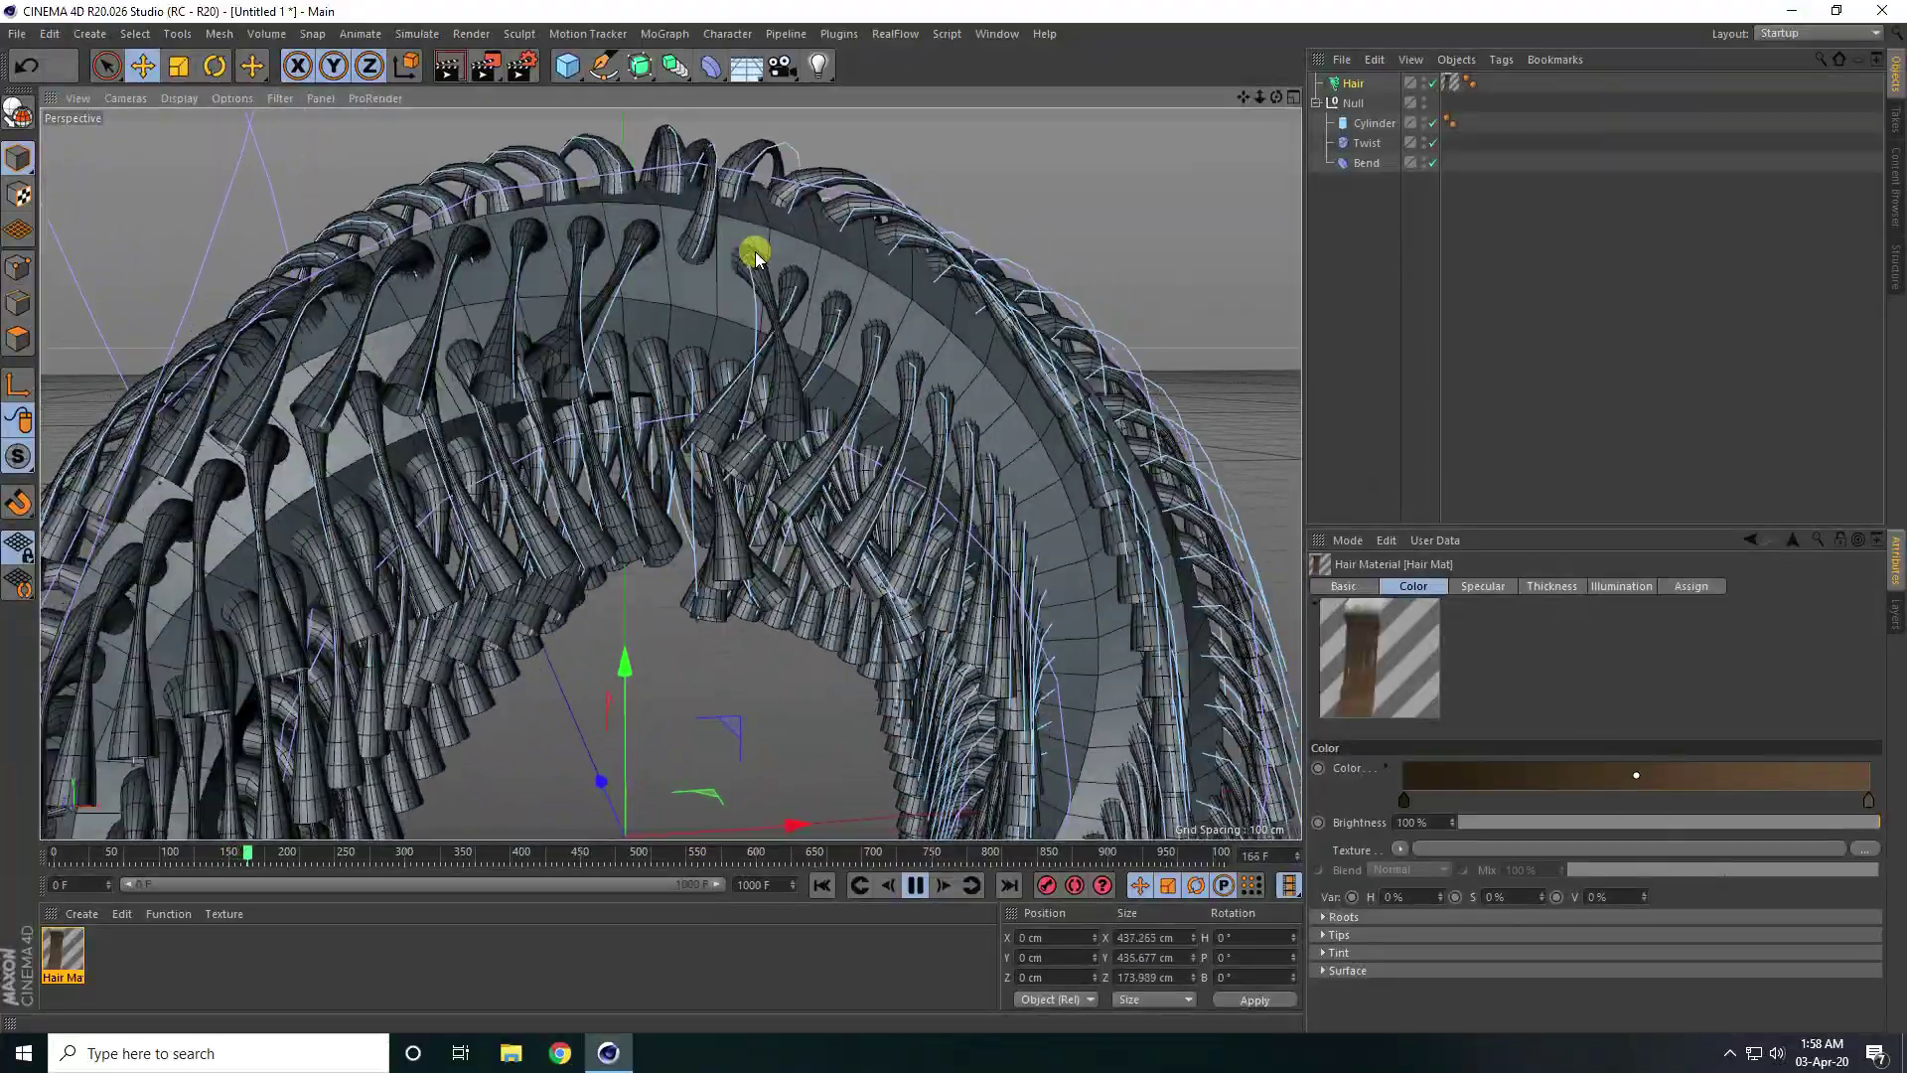
pyautogui.click(913, 885)
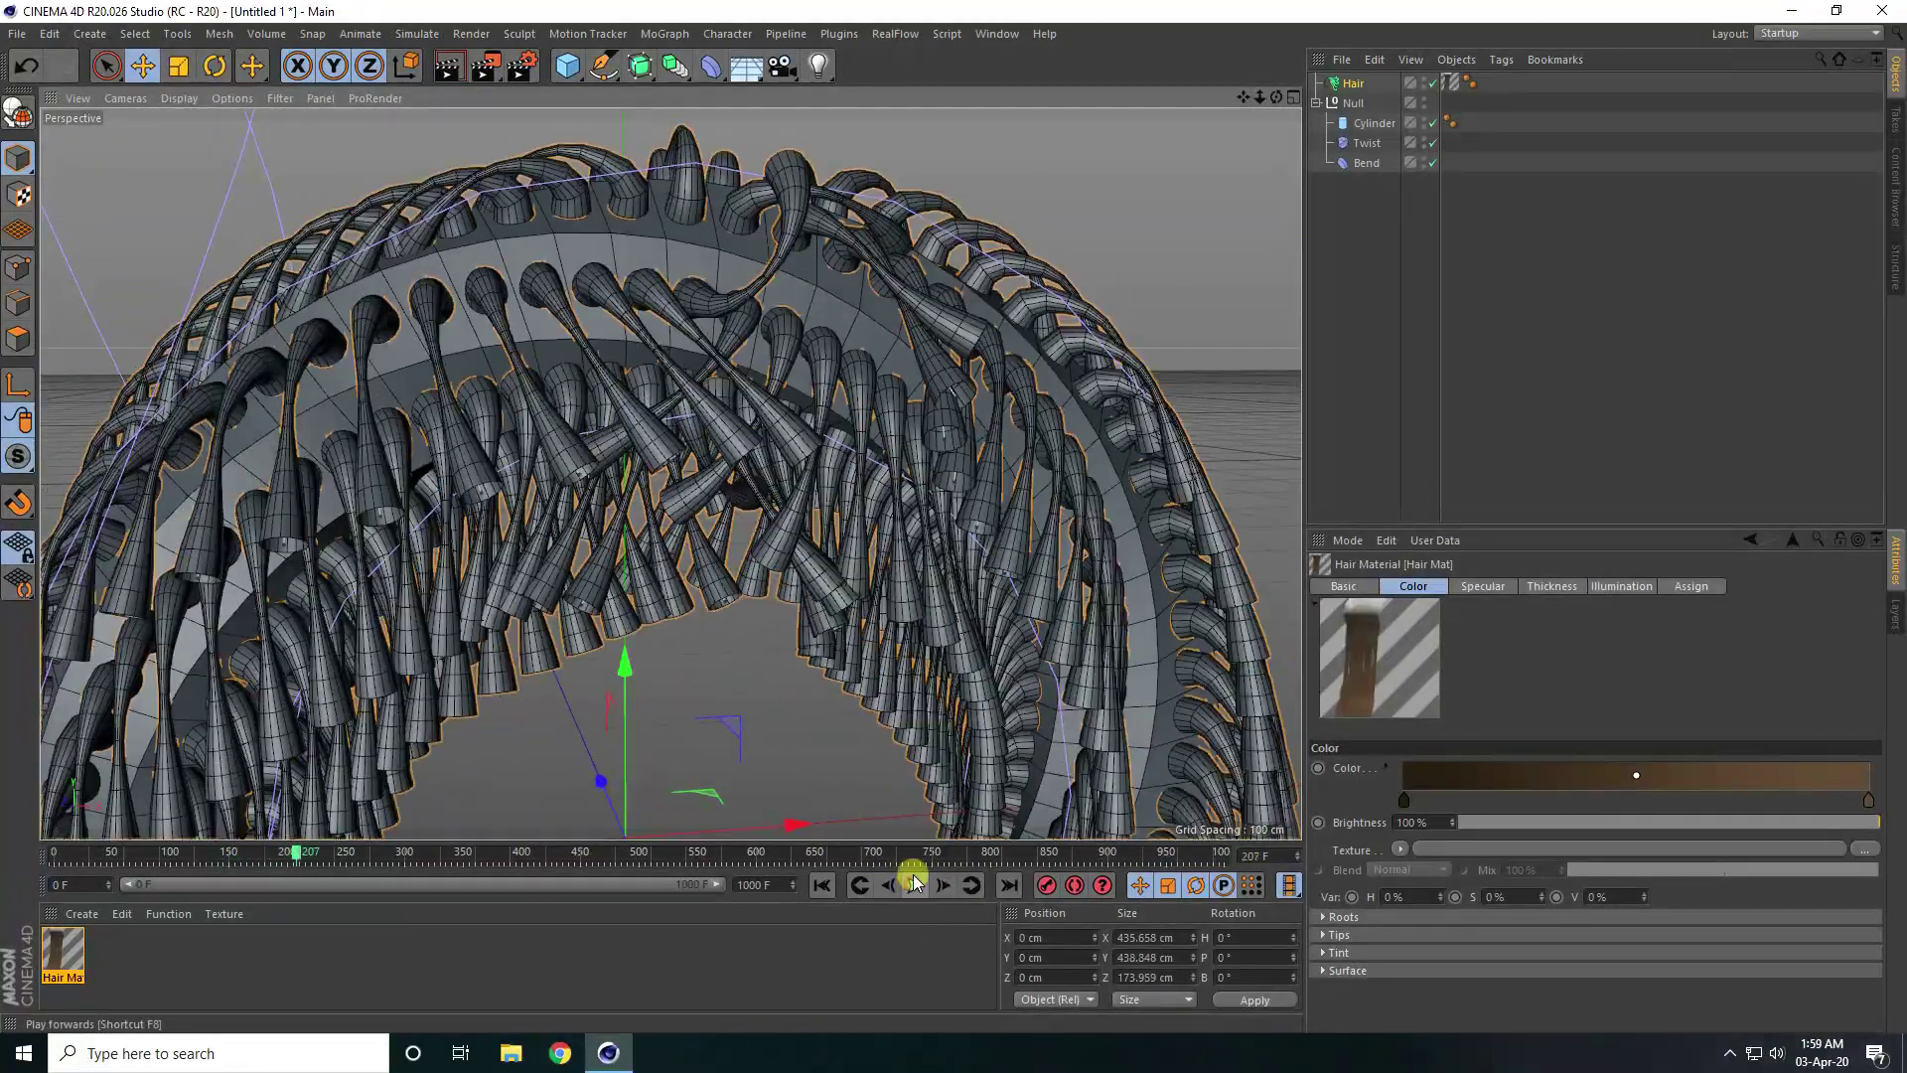
# - Set the generated hairs' segments to 25 and preview the smoother hairs from the first frame
pyautogui.click(1348, 83)
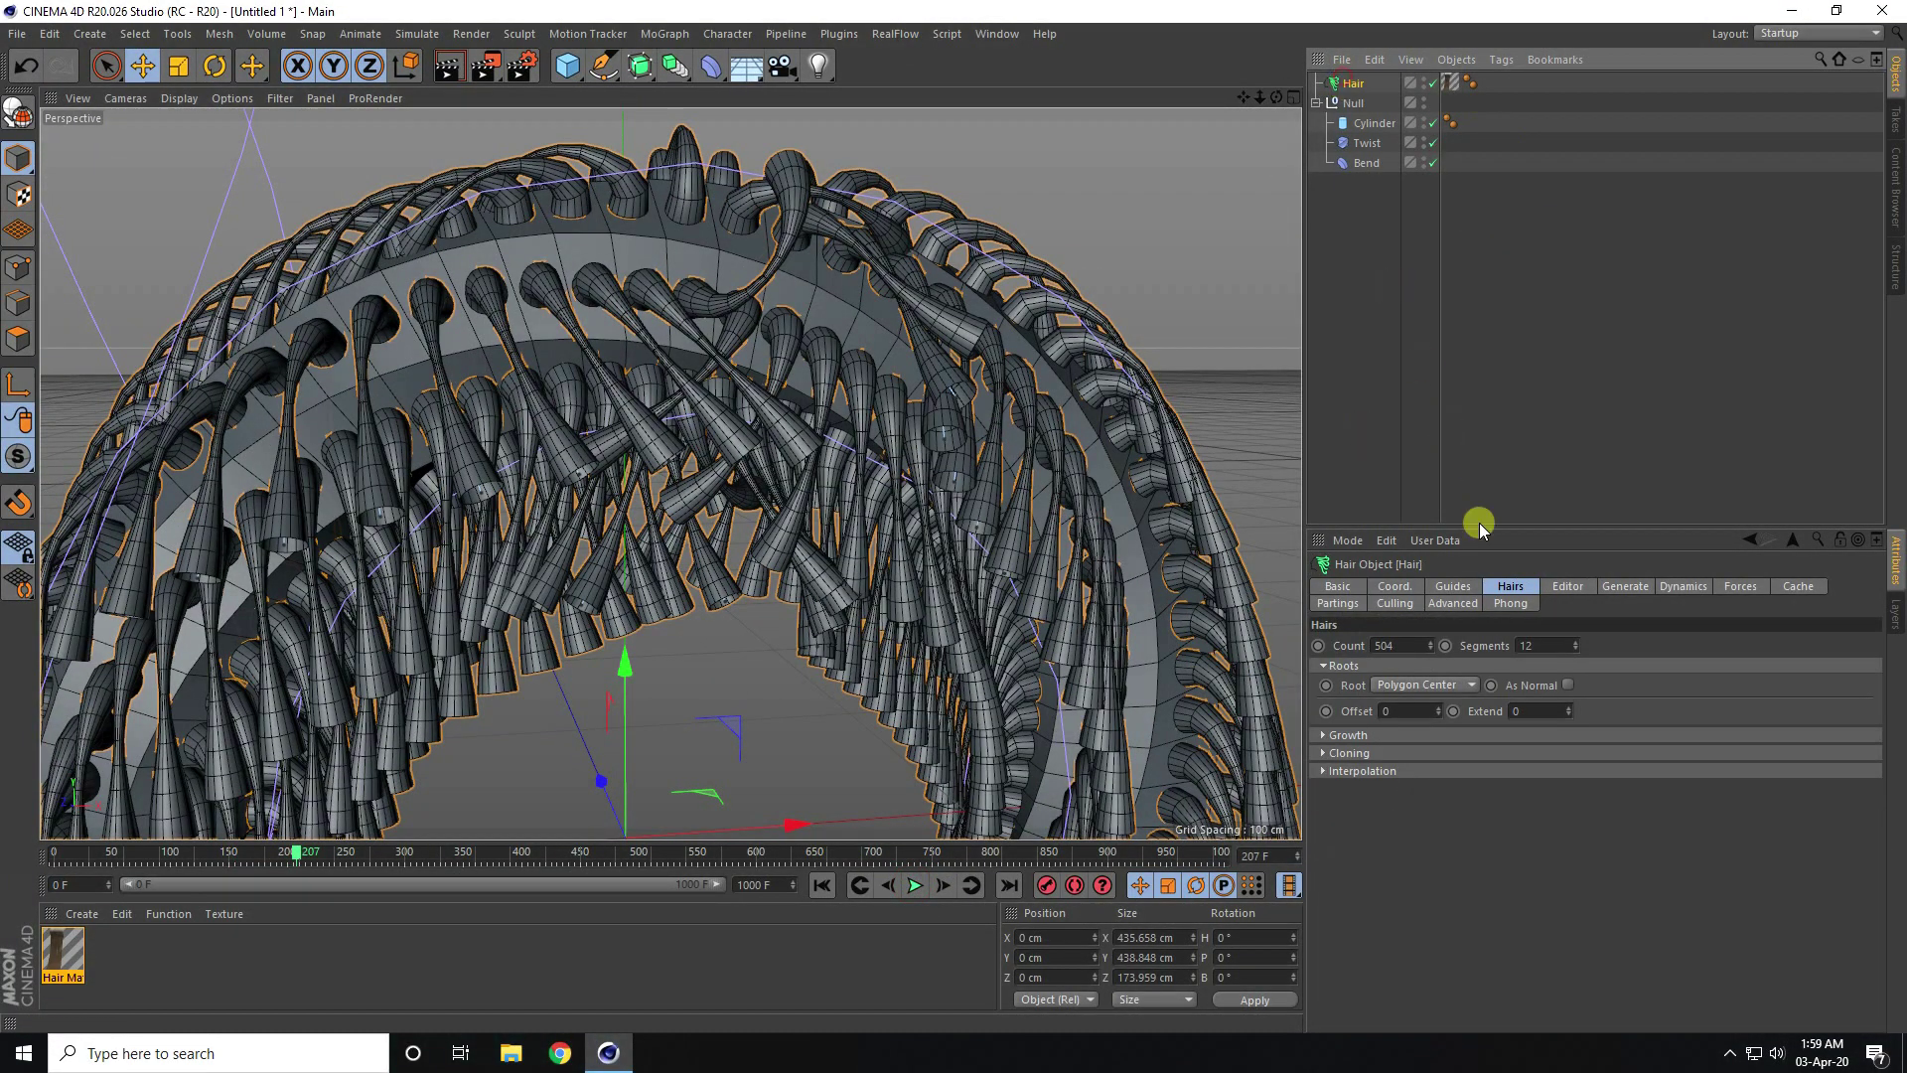
pyautogui.click(1526, 589)
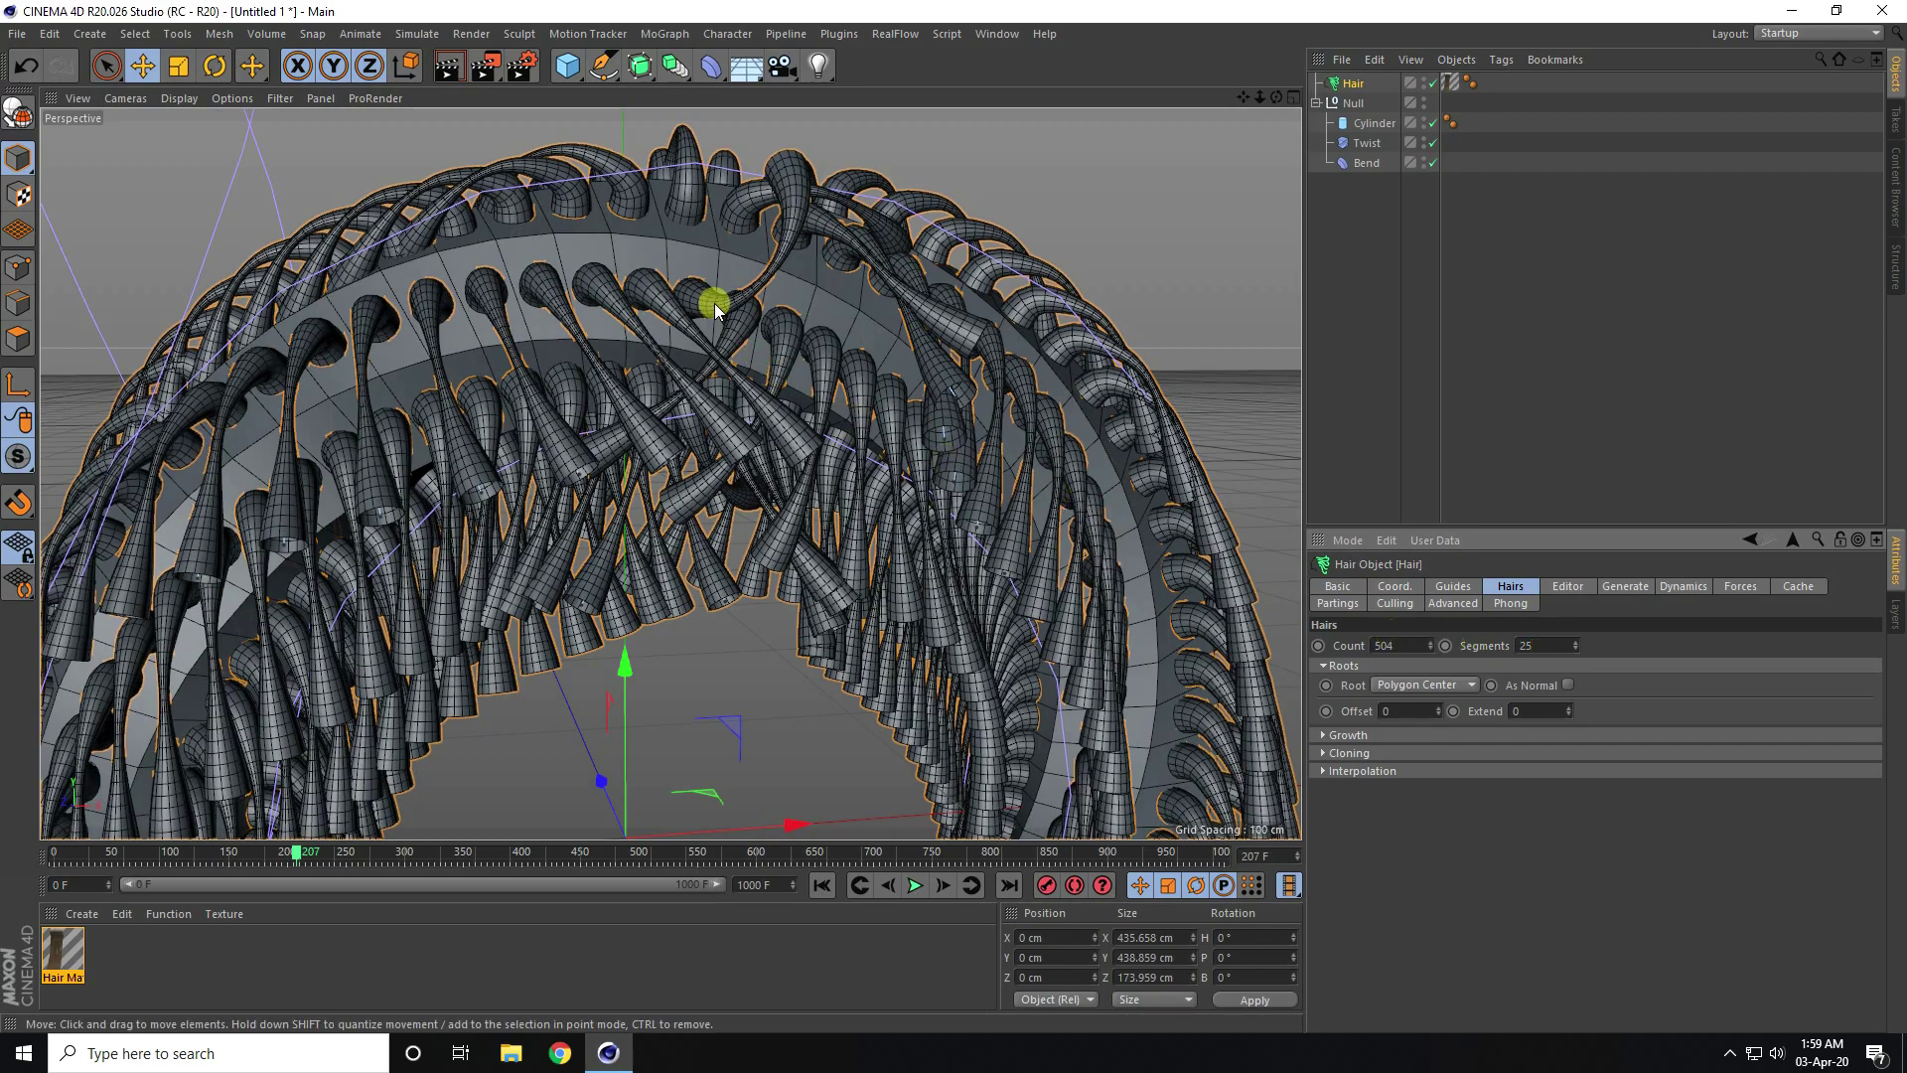
pyautogui.keyDown('alt'); pyautogui.moveTo(606, 219); pyautogui.dragTo(693, 184, button='right'); pyautogui.keyUp('alt')
pyautogui.keyDown('alt'); pyautogui.moveTo(597, 390); pyautogui.dragTo(731, 356); pyautogui.keyUp('alt')
pyautogui.click(822, 885)
pyautogui.click(914, 885)
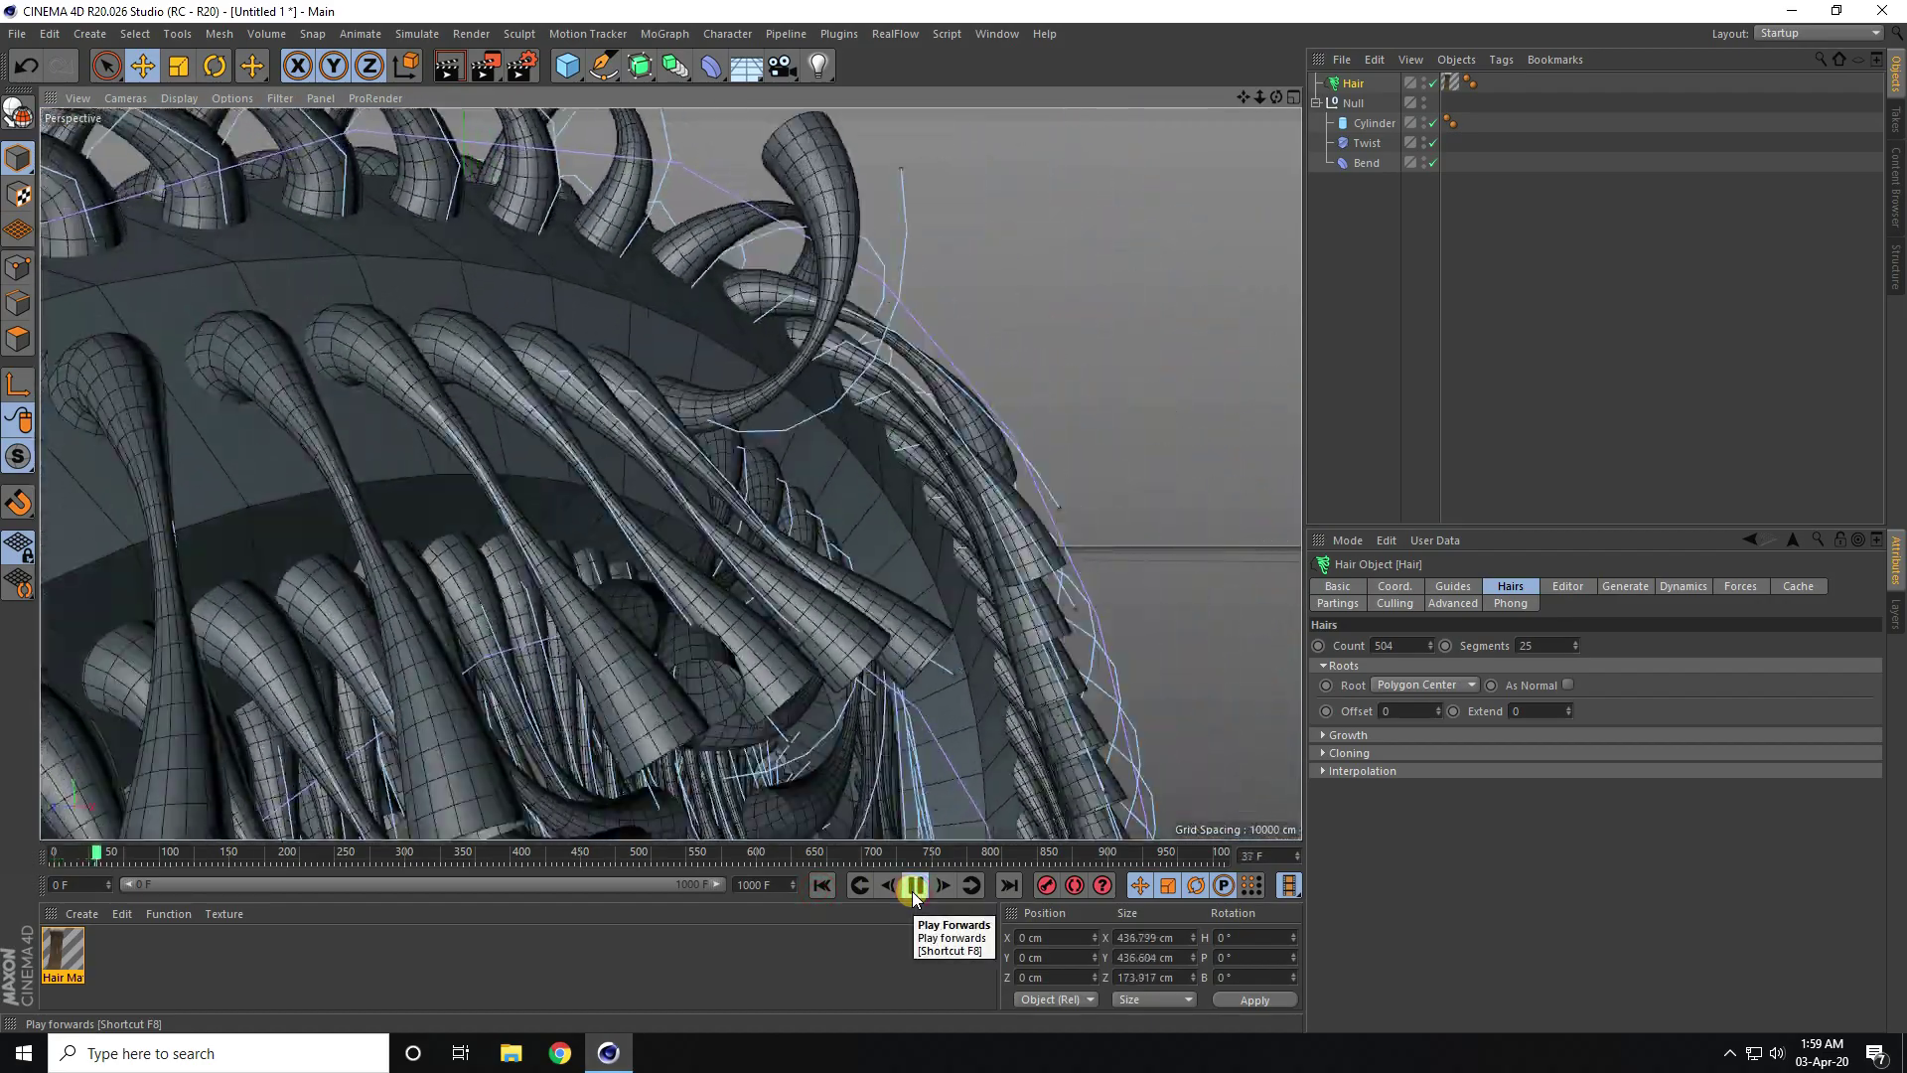
pyautogui.click(914, 885)
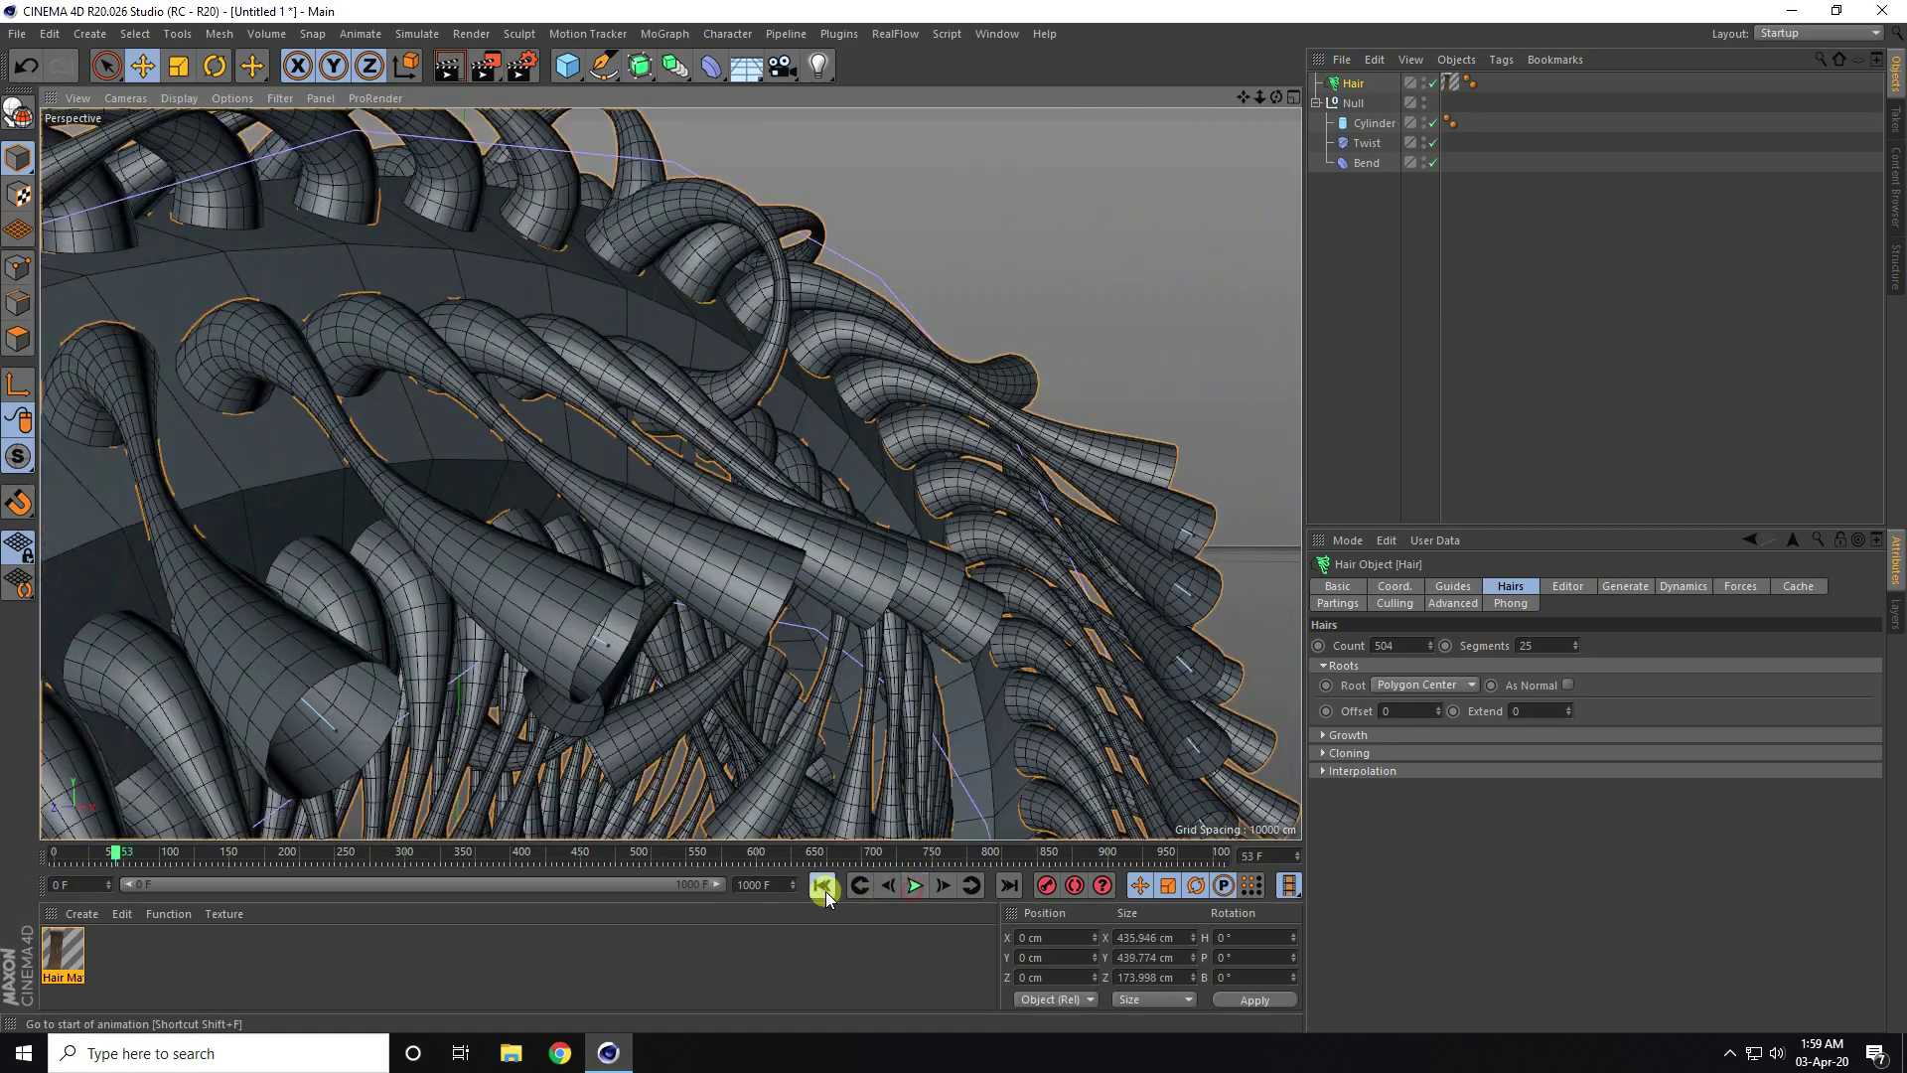
# - Close the open hair ends by enabling Start Cap and End Cap in the Hair object's advanced generation settings
pyautogui.click(823, 885)
pyautogui.keyDown('alt'); pyautogui.moveTo(801, 463); pyautogui.dragTo(636, 447); pyautogui.keyUp('alt')
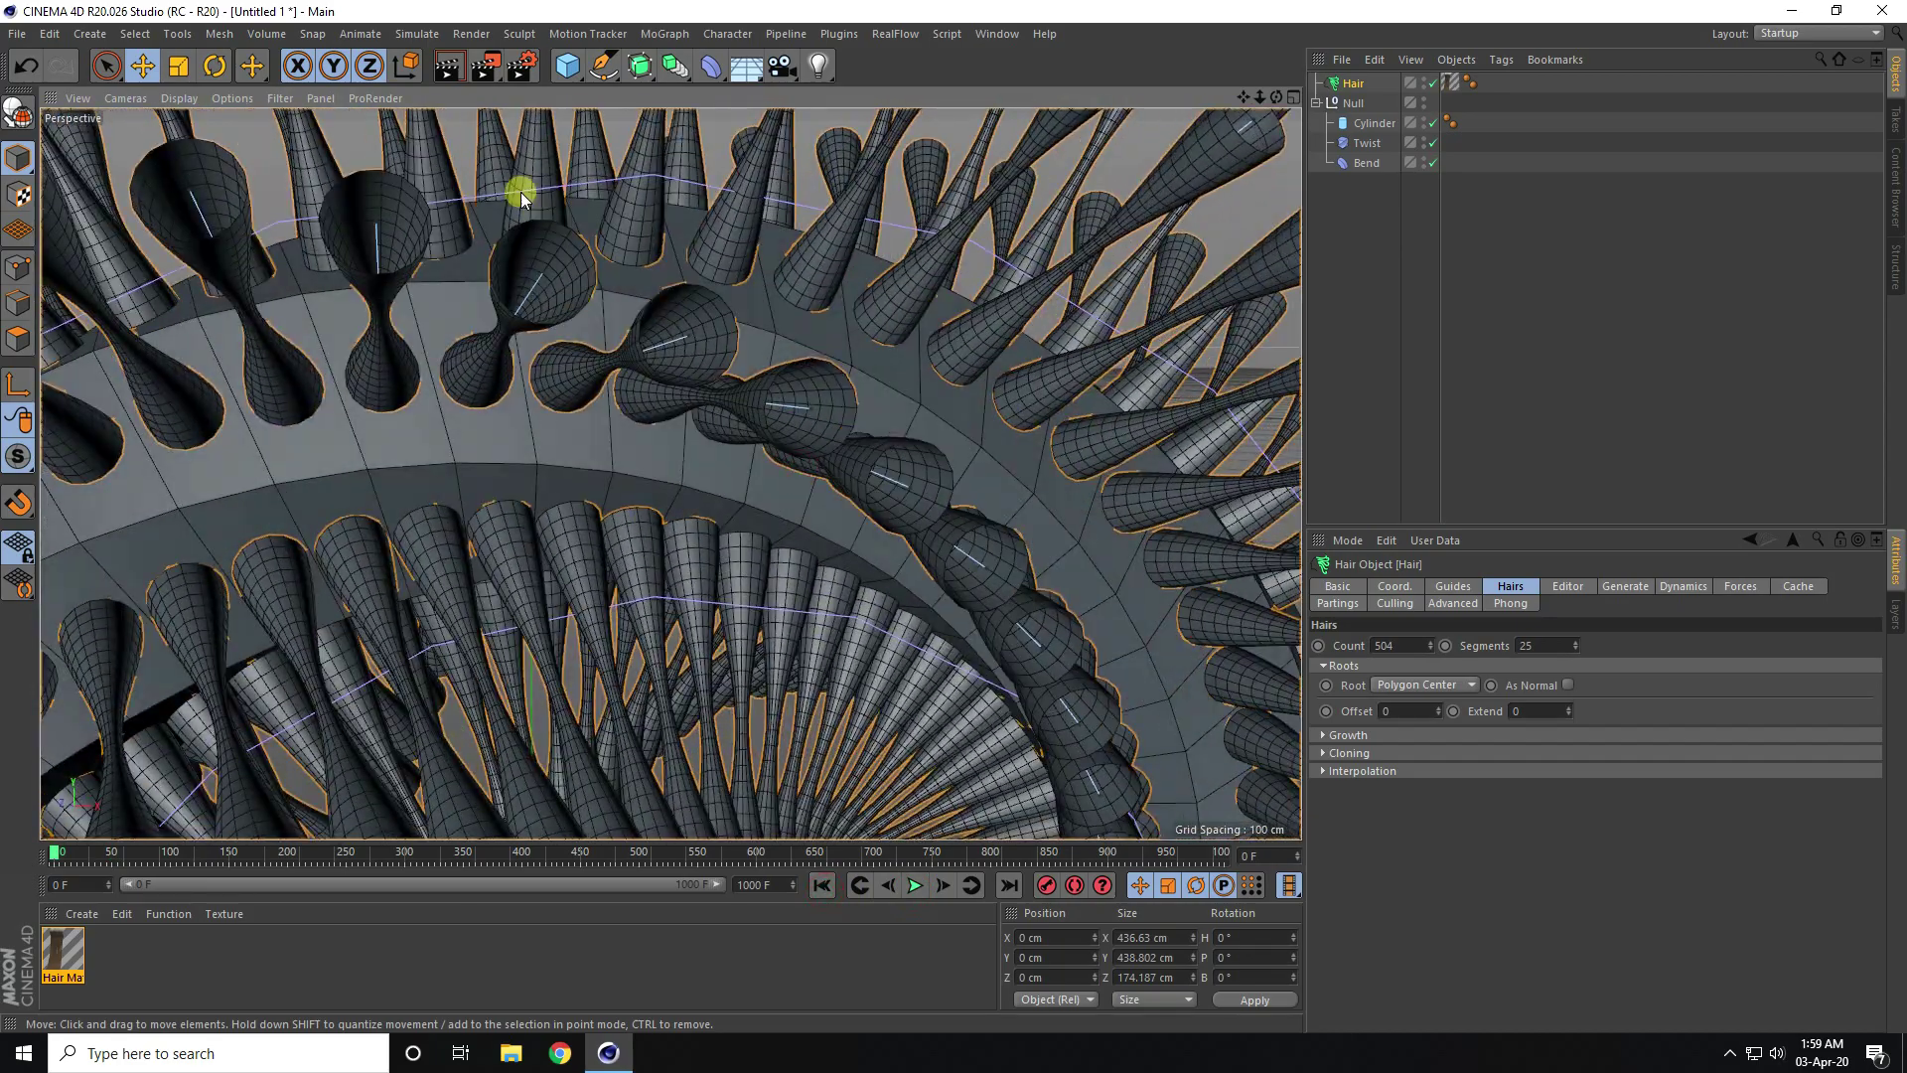
pyautogui.scroll(4, 521, 193)
pyautogui.keyDown('alt'); pyautogui.moveTo(564, 366); pyautogui.dragTo(1021, 610); pyautogui.keyUp('alt')
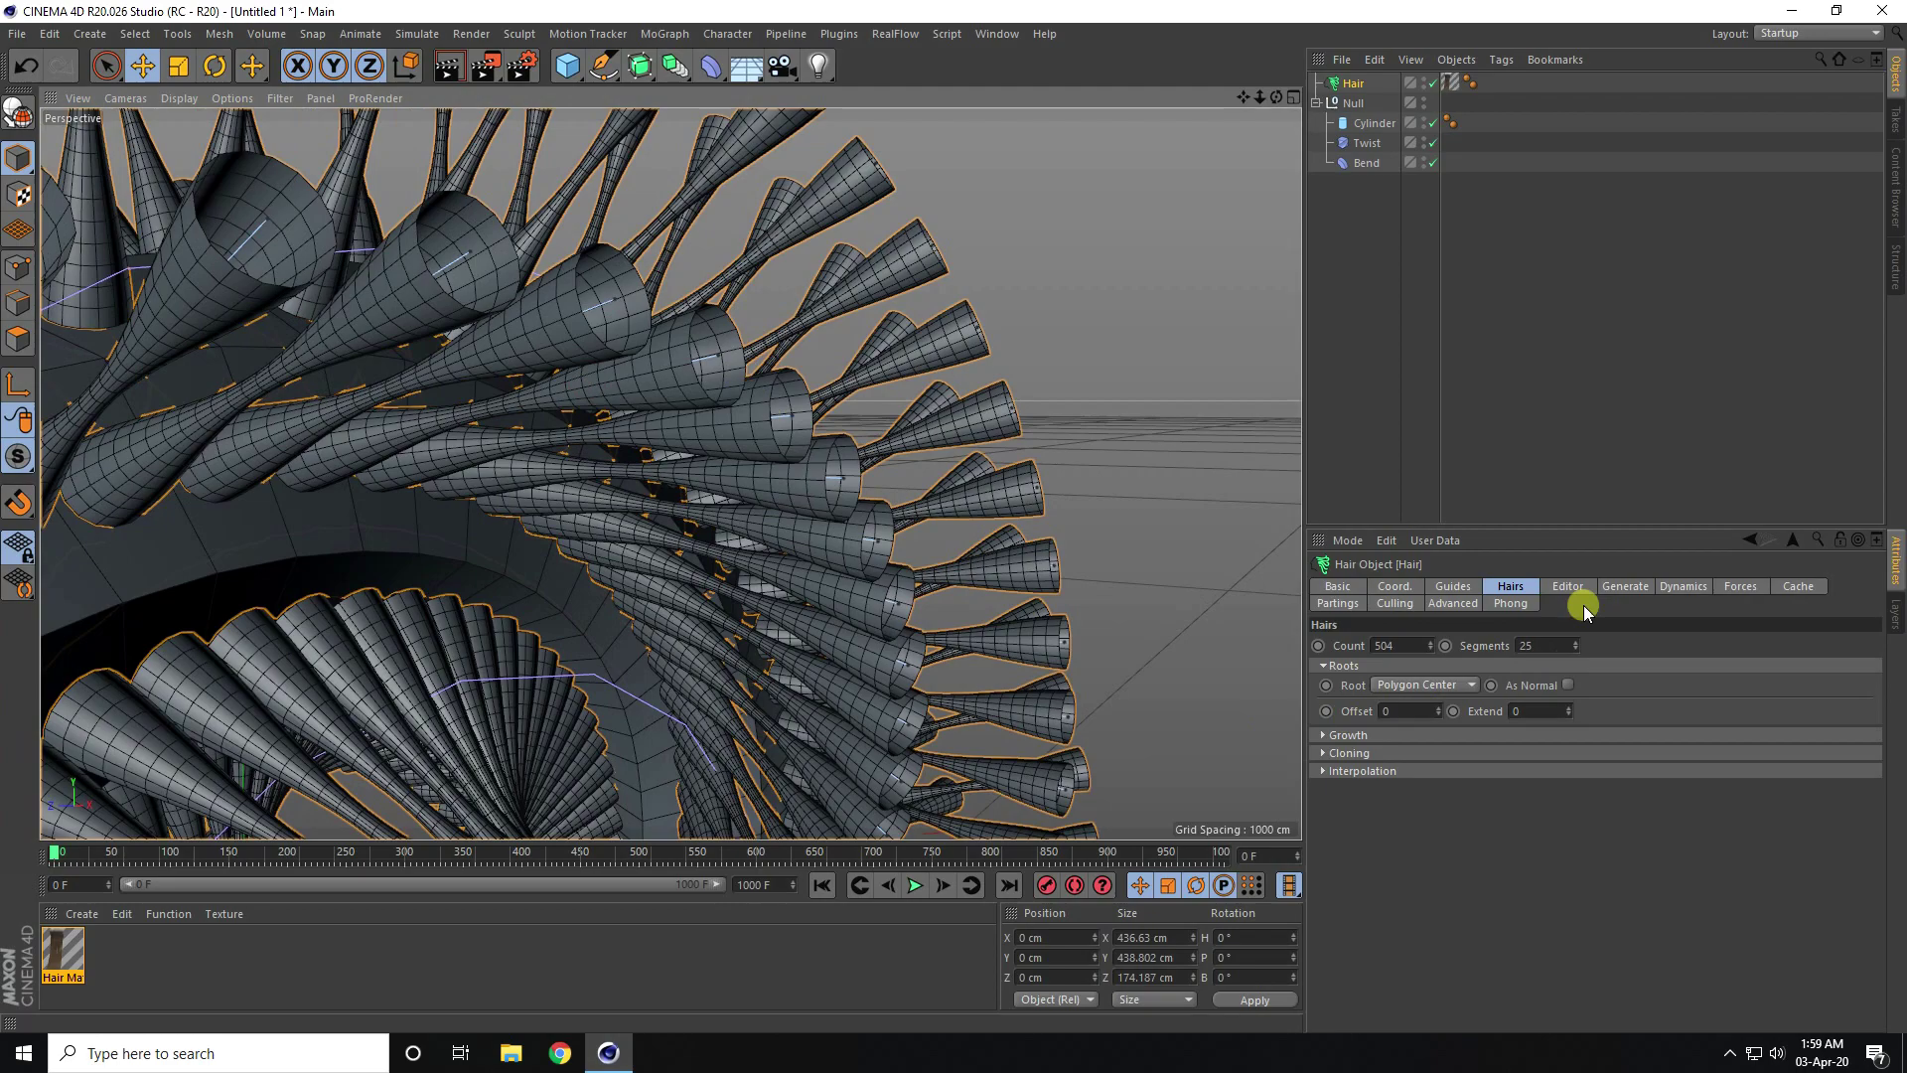
pyautogui.click(1625, 584)
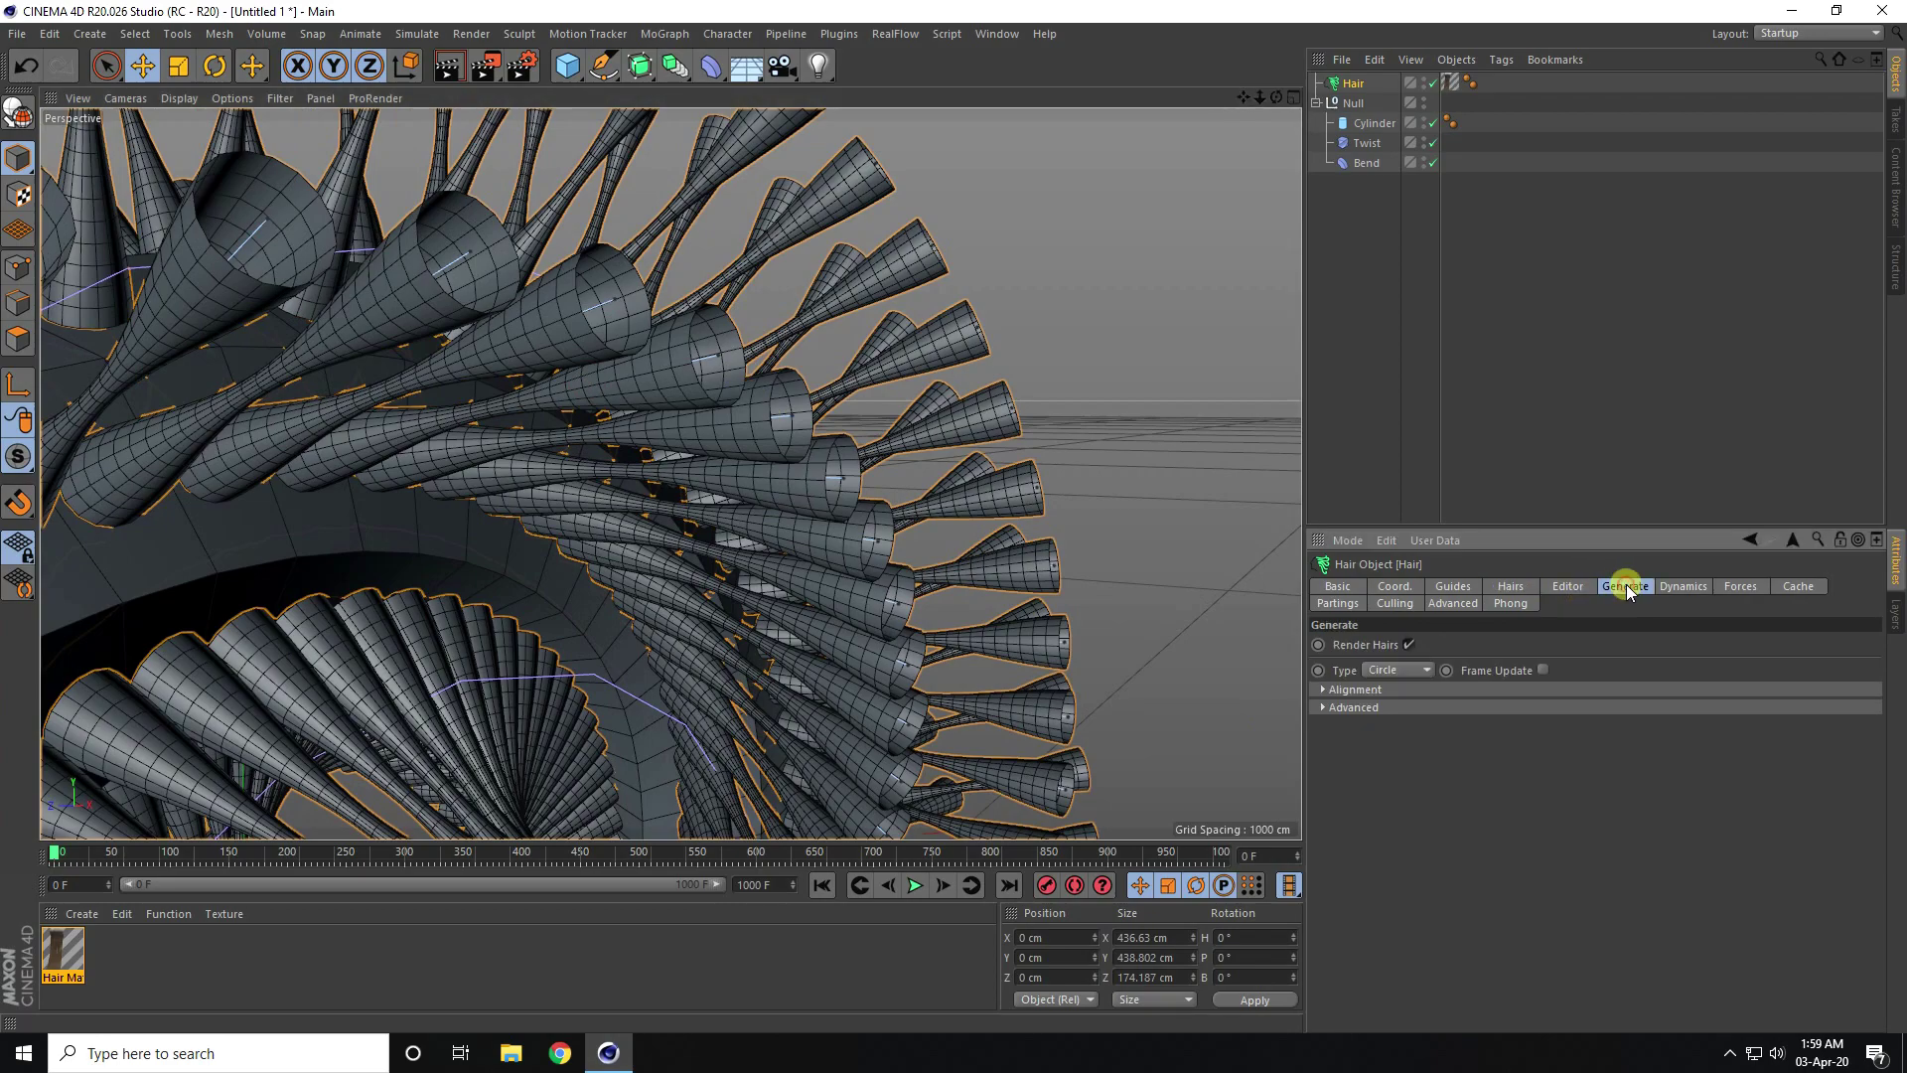
pyautogui.click(1325, 707)
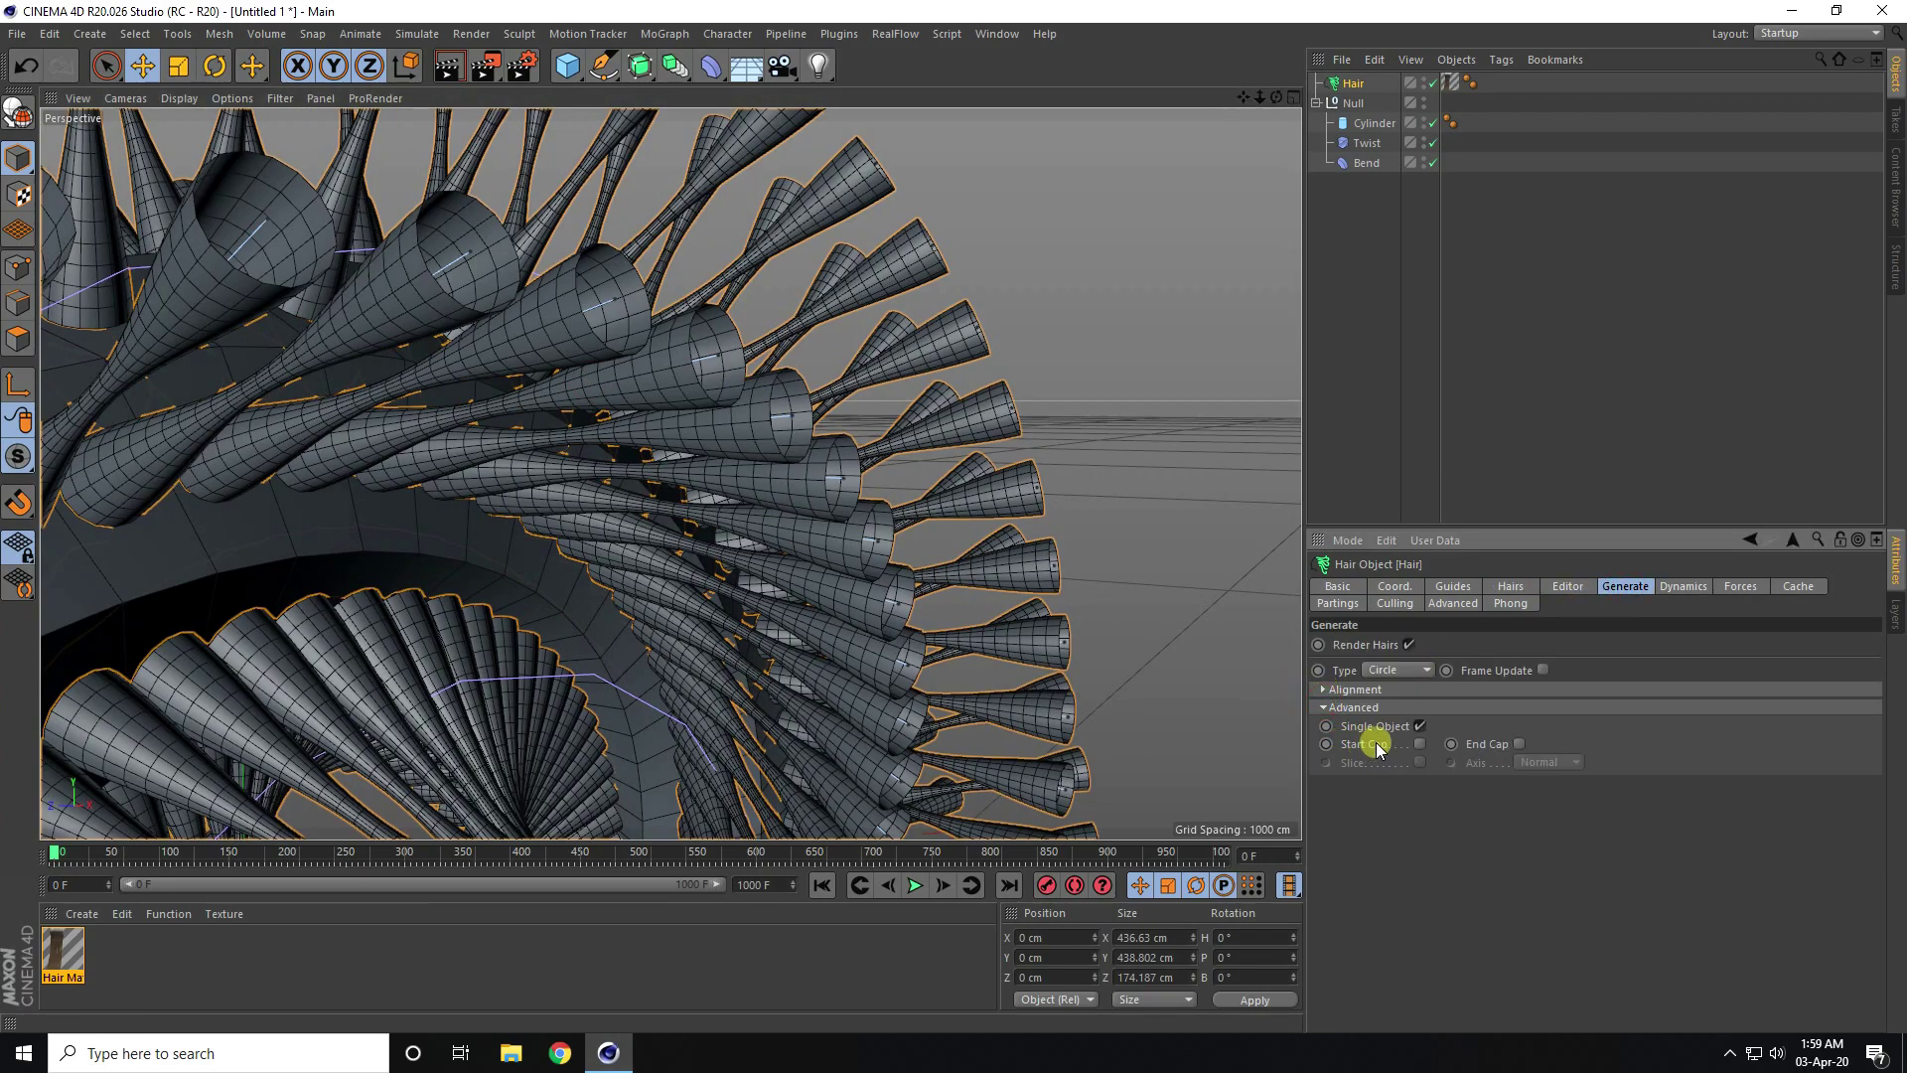
pyautogui.click(1420, 744)
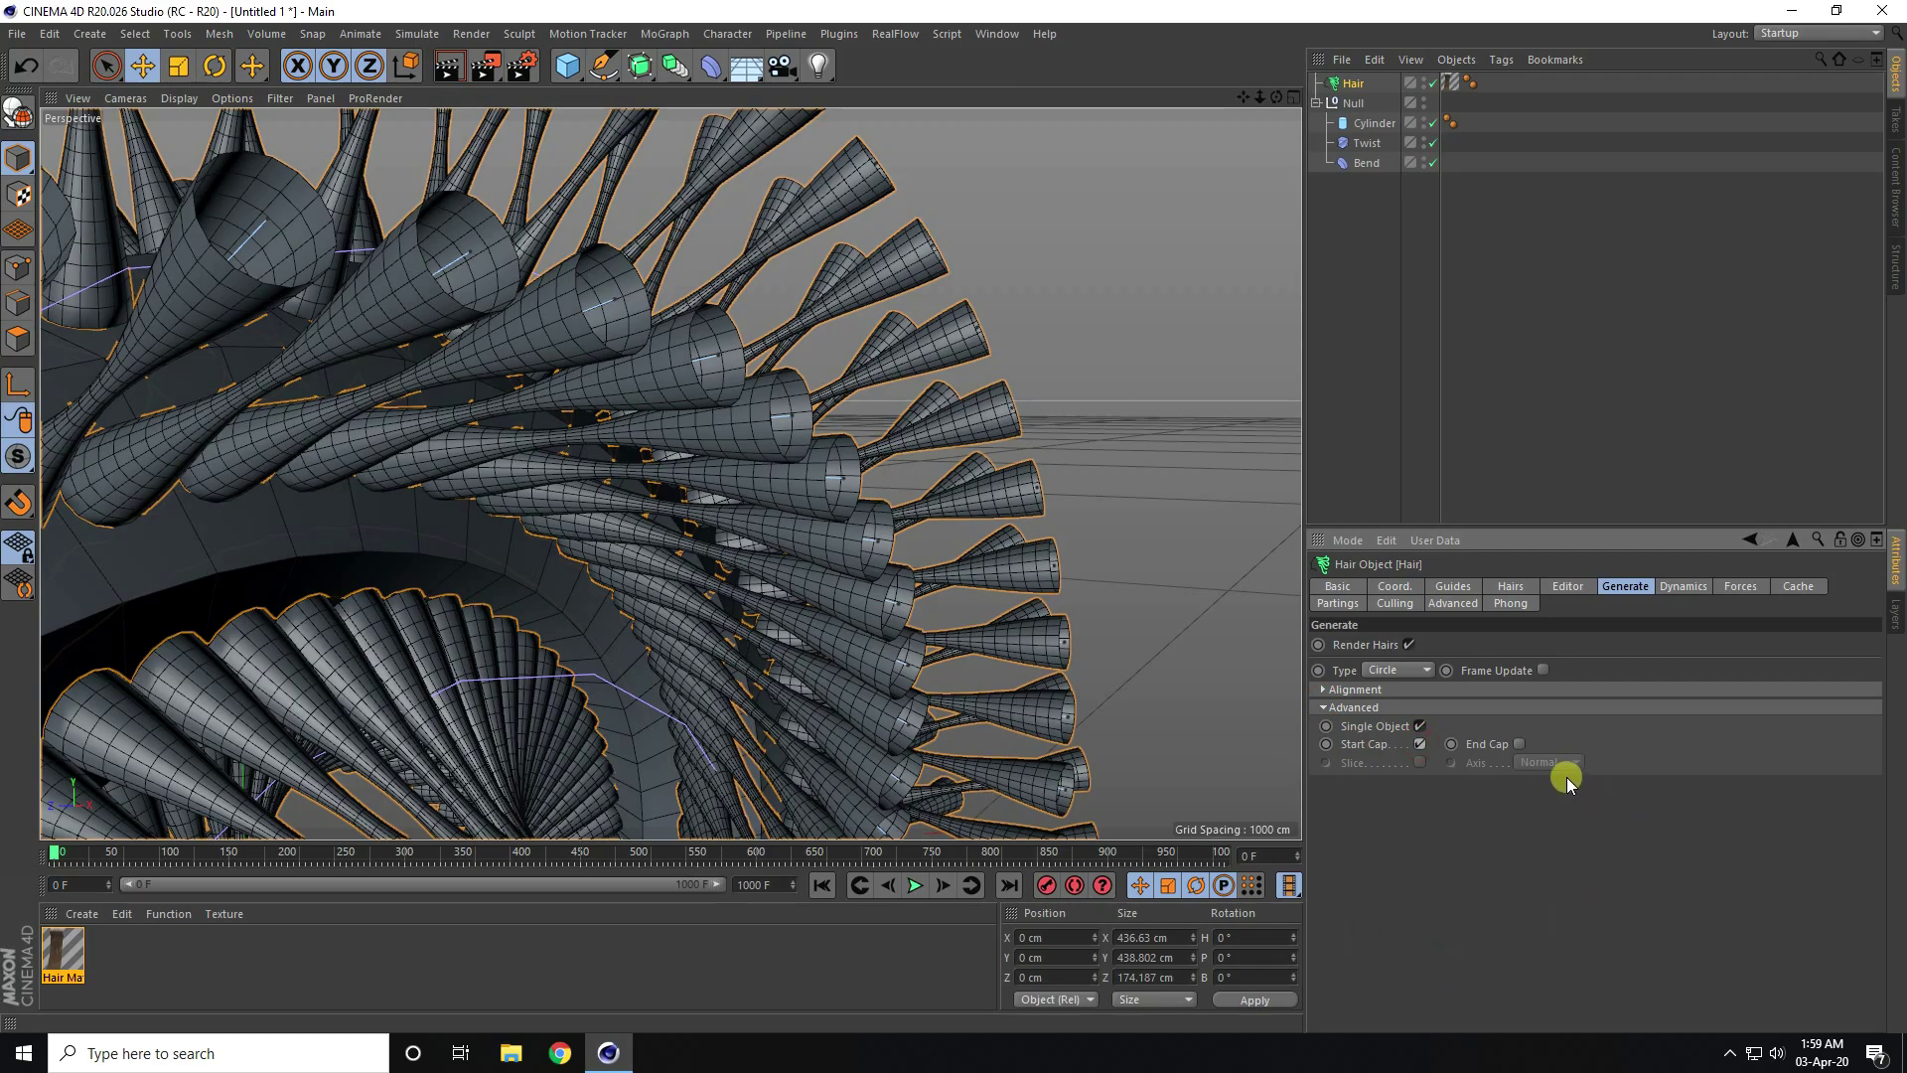
pyautogui.click(1523, 744)
pyautogui.scroll(5, 581, 358)
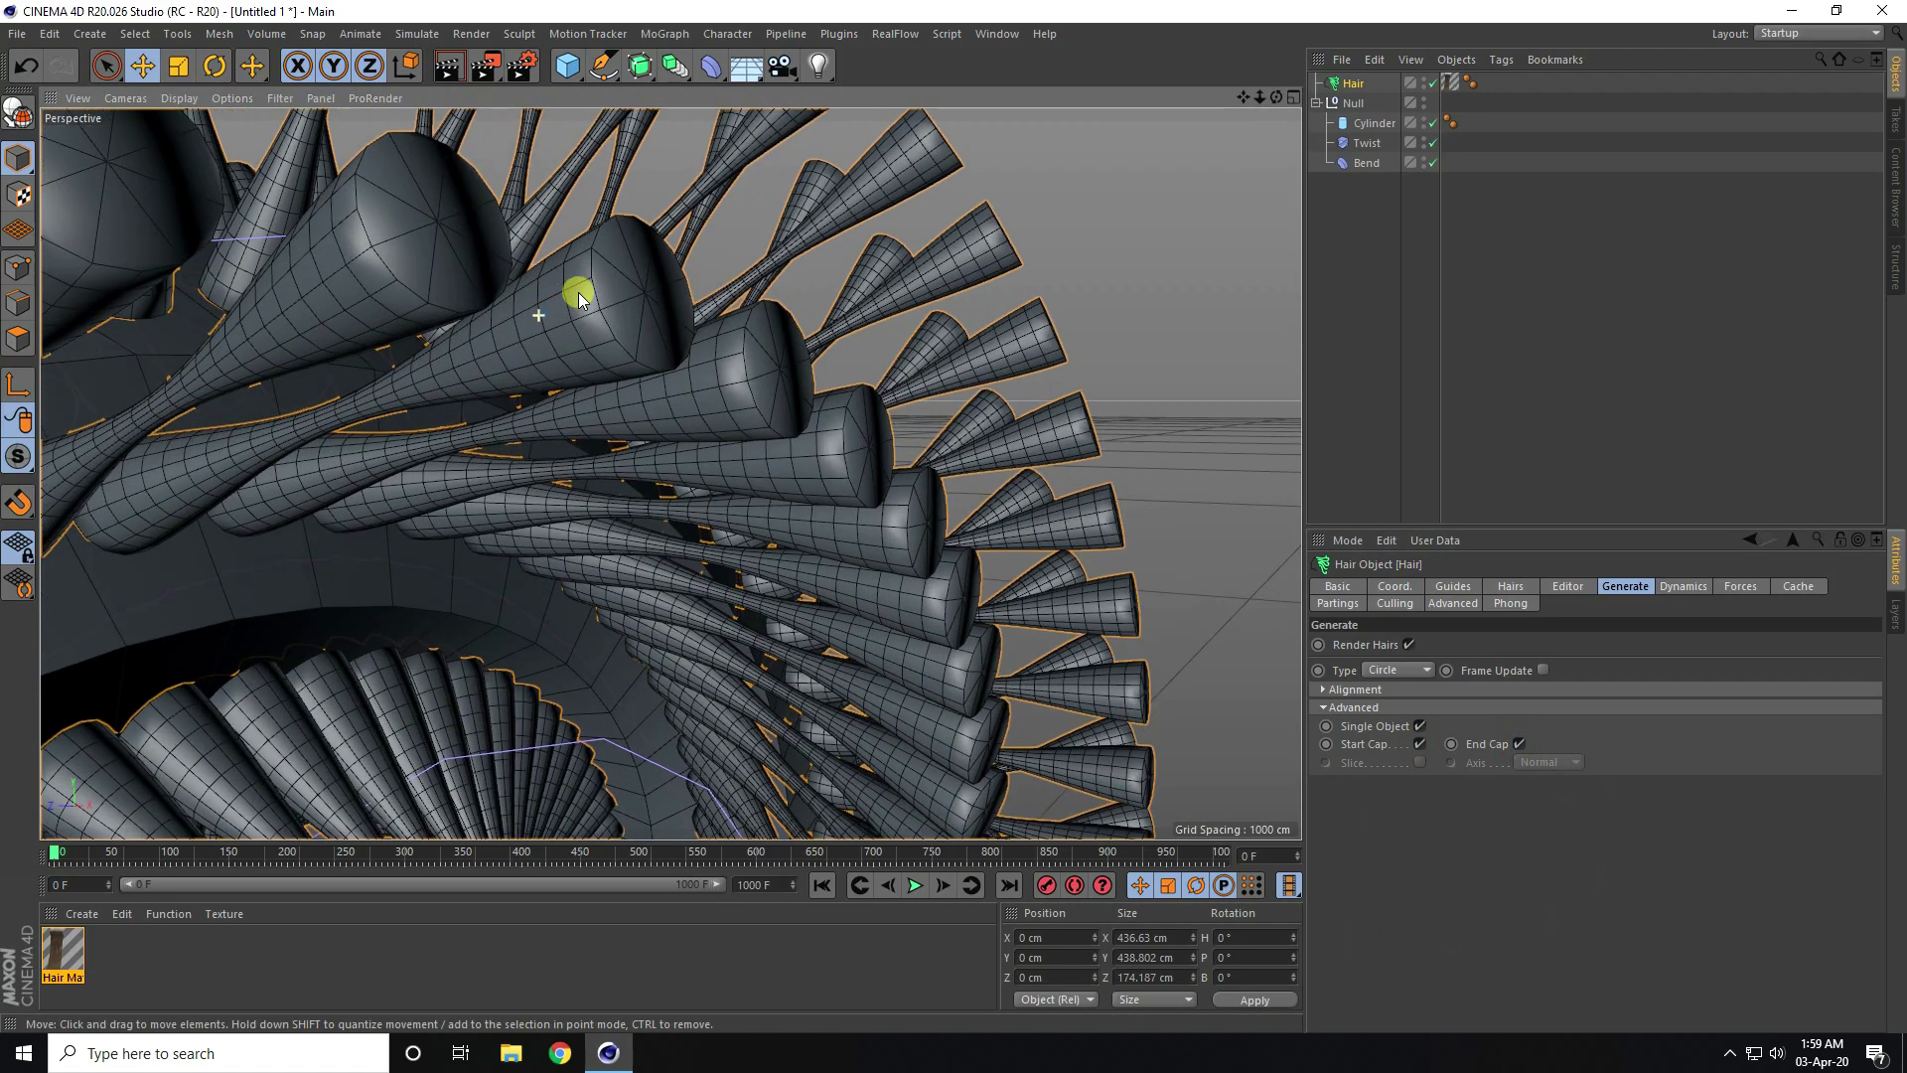
pyautogui.keyDown('alt'); pyautogui.moveTo(544, 356); pyautogui.dragTo(403, 483); pyautogui.keyUp('alt')
pyautogui.moveTo(665, 586)
pyautogui.keyDown('alt'); pyautogui.mouseDown()
pyautogui.moveTo(681, 598)
pyautogui.moveTo(646, 538)
pyautogui.moveTo(564, 557)
pyautogui.moveTo(640, 566)
pyautogui.mouseUp(); pyautogui.keyUp('alt')
# - Play the animation of the capped hairs and return to the first frame
pyautogui.click(805, 886)
pyautogui.click(915, 886)
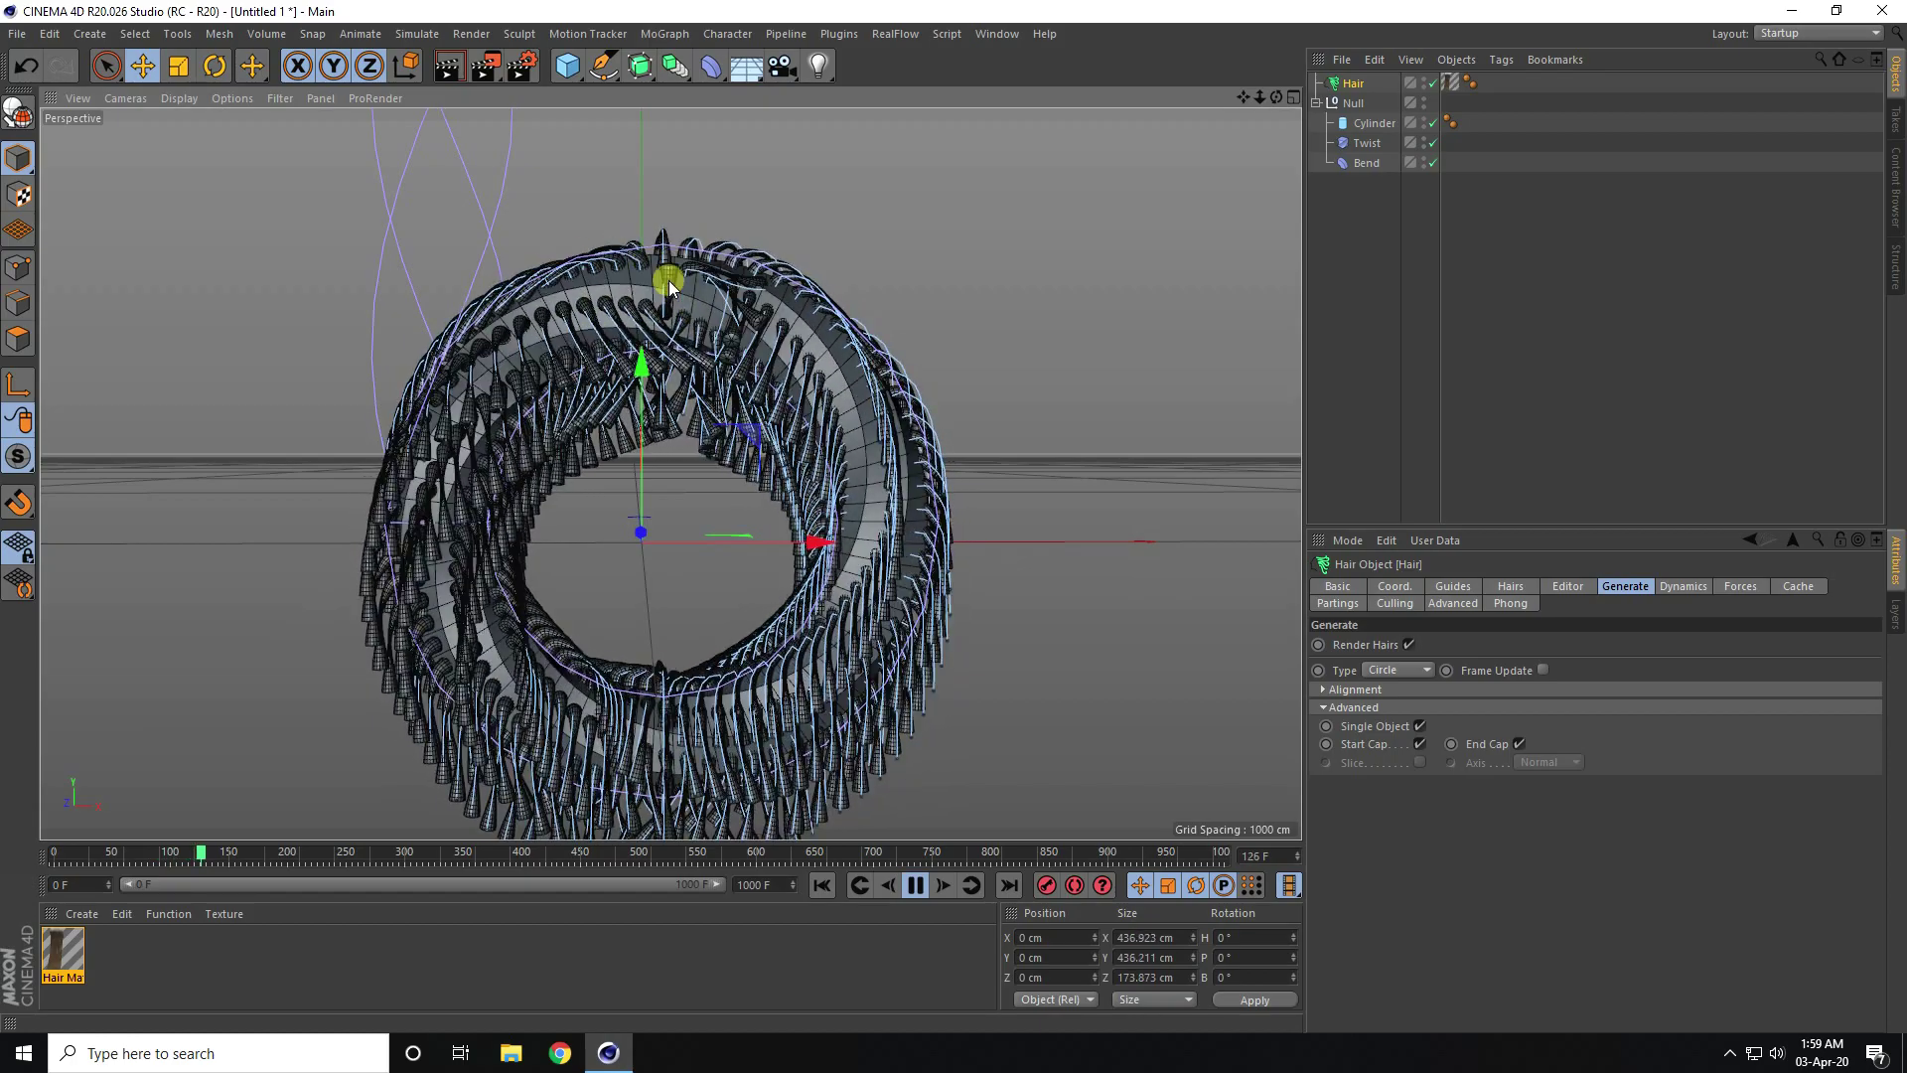
pyautogui.click(915, 886)
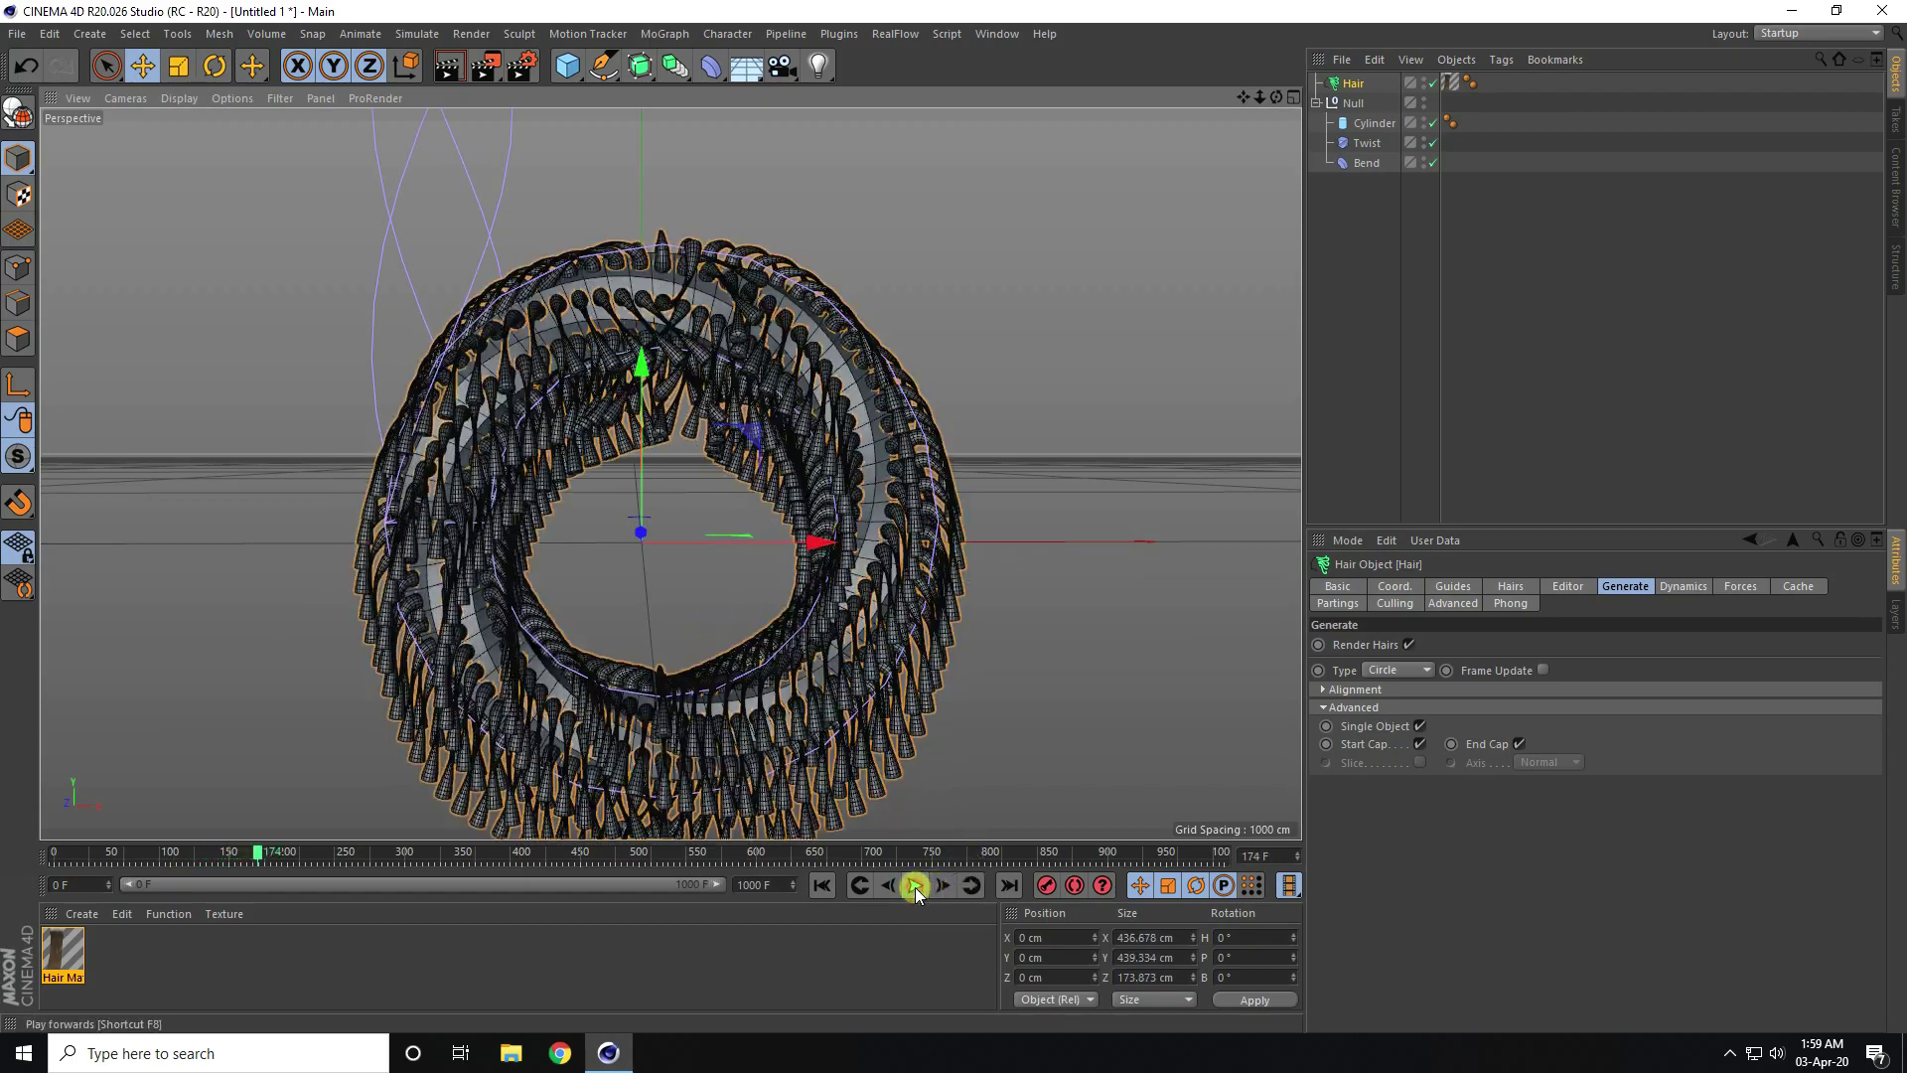
pyautogui.click(823, 885)
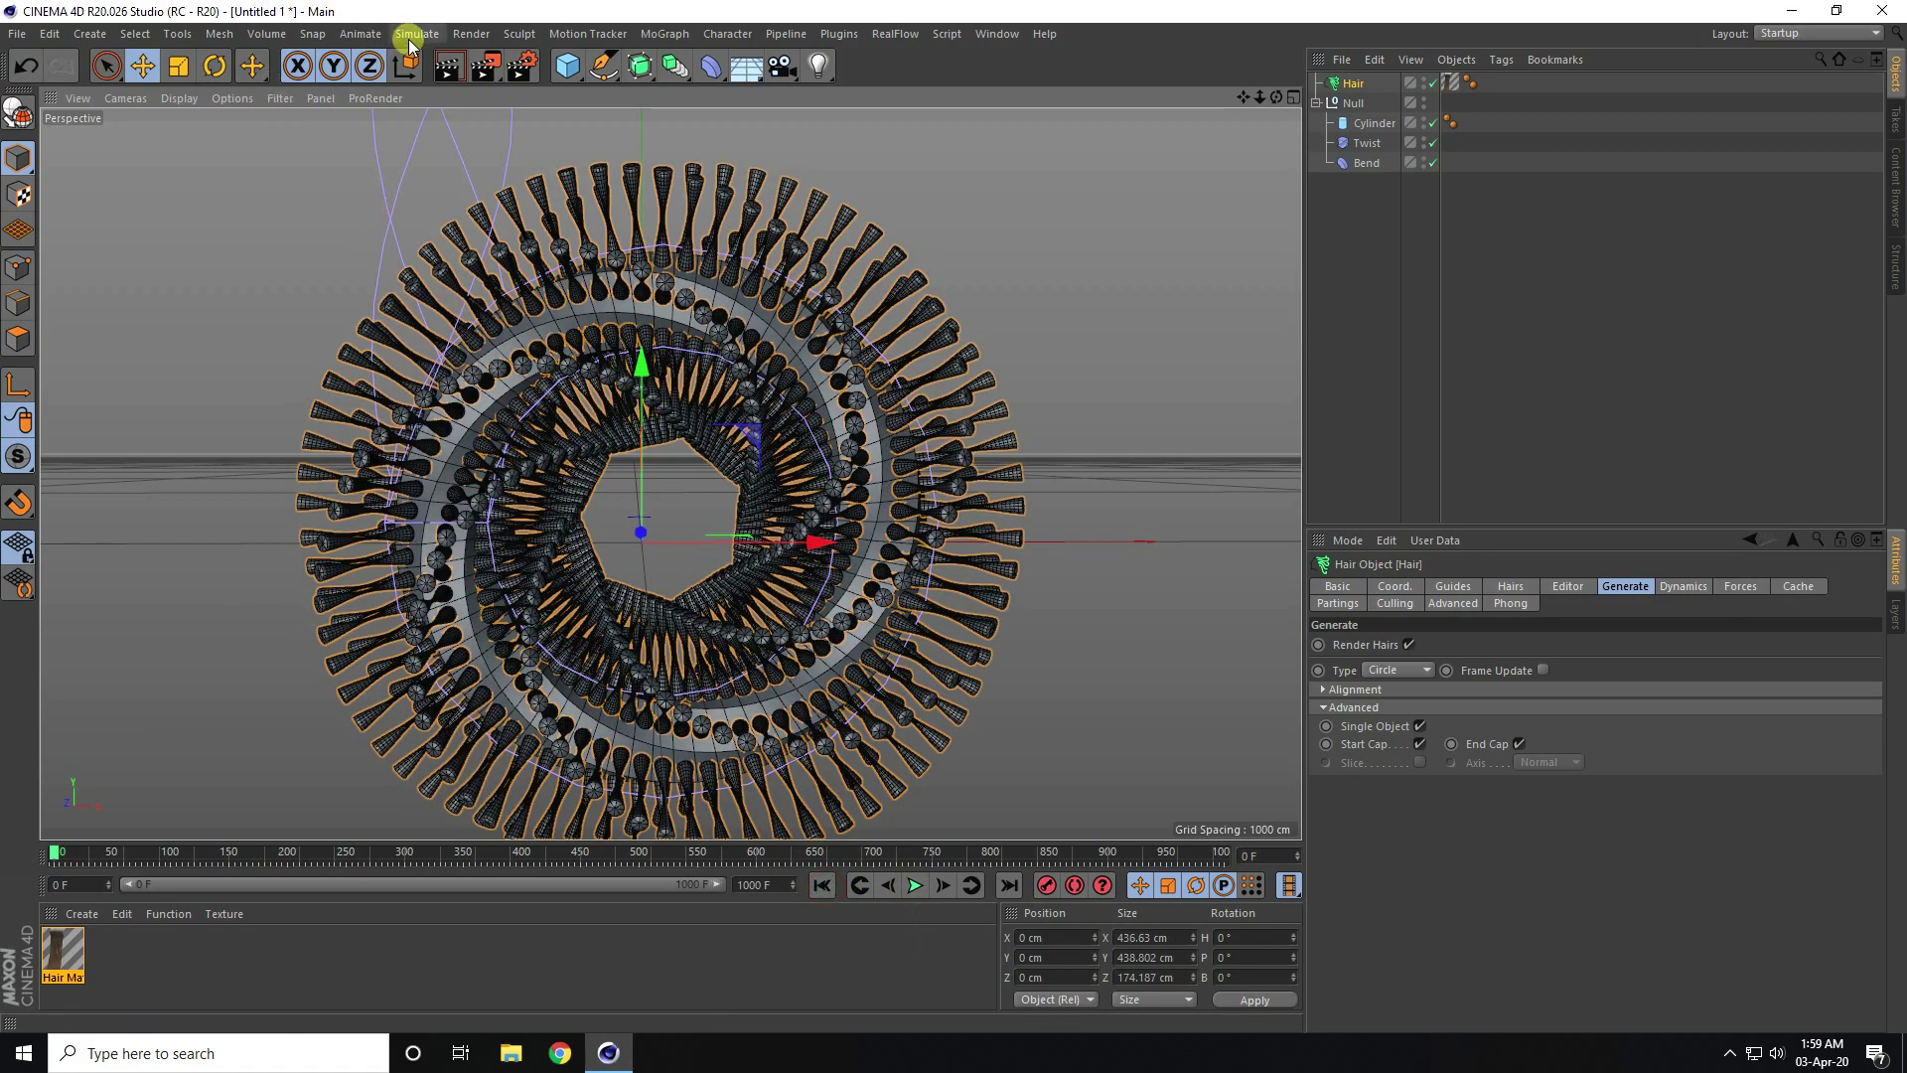
# - Add a Wind particle object and move it straight down below the ring to about -243 cm in Y
pyautogui.click(416, 34)
pyautogui.moveTo(409, 114)
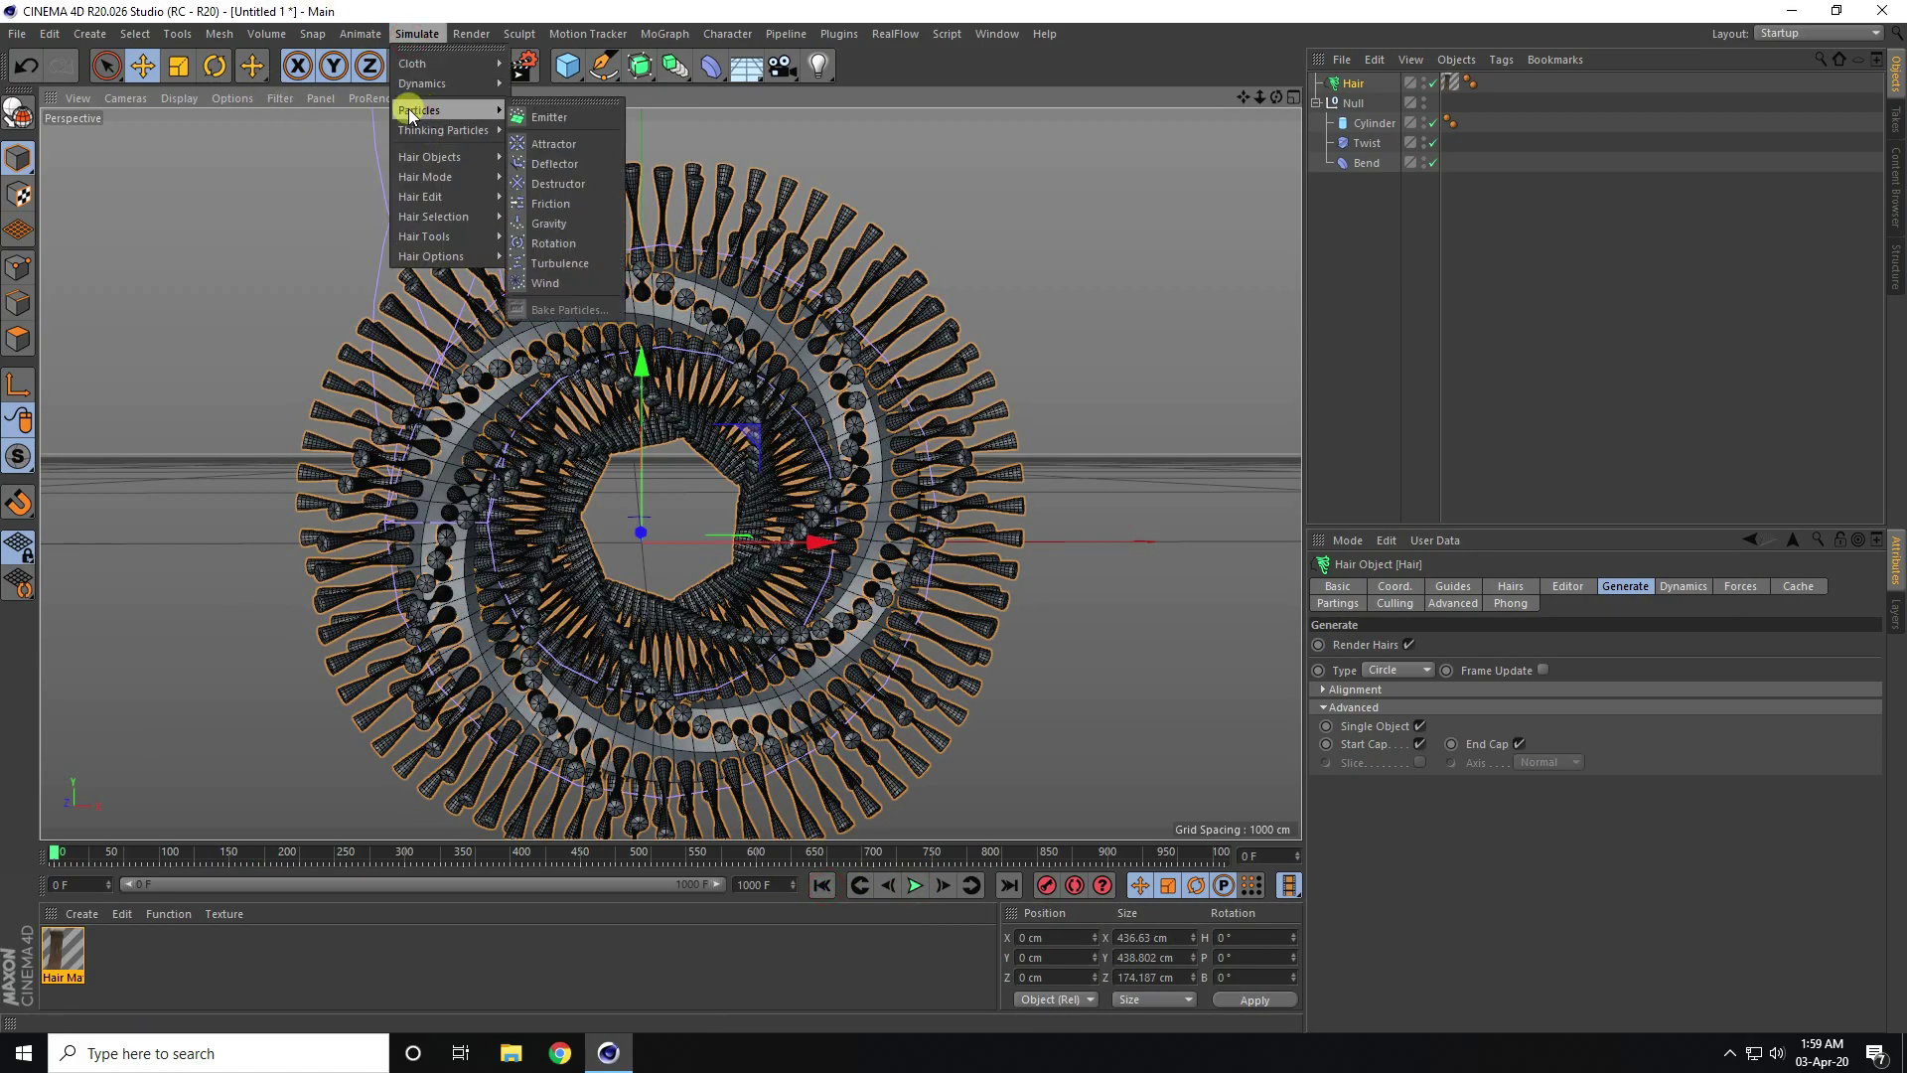
pyautogui.click(574, 282)
pyautogui.moveTo(642, 370); pyautogui.dragTo(646, 695)
pyautogui.scroll(-3, 684, 437)
pyautogui.scroll(1, 787, 830)
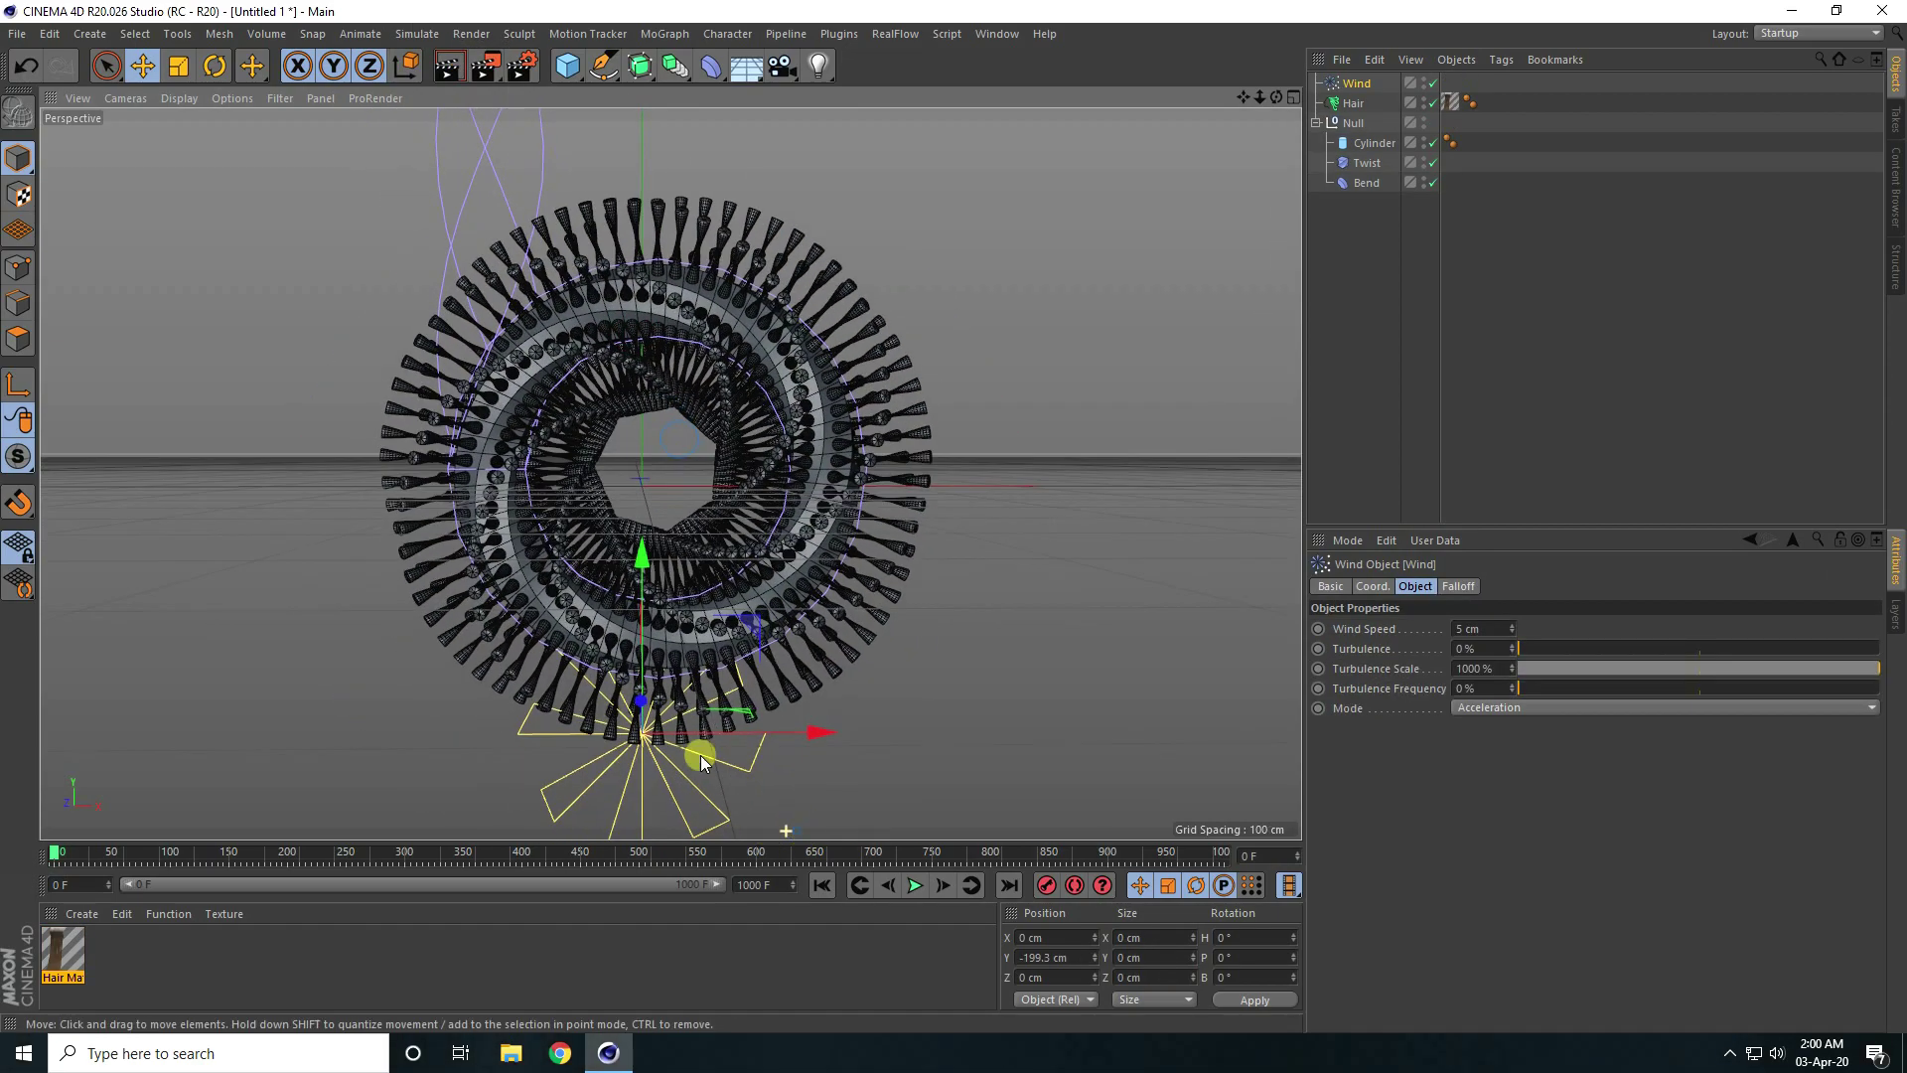
pyautogui.keyDown('alt'); pyautogui.moveTo(695, 755); pyautogui.dragTo(675, 642, button='middle'); pyautogui.keyUp('alt')
pyautogui.moveTo(627, 504); pyautogui.dragTo(627, 553)
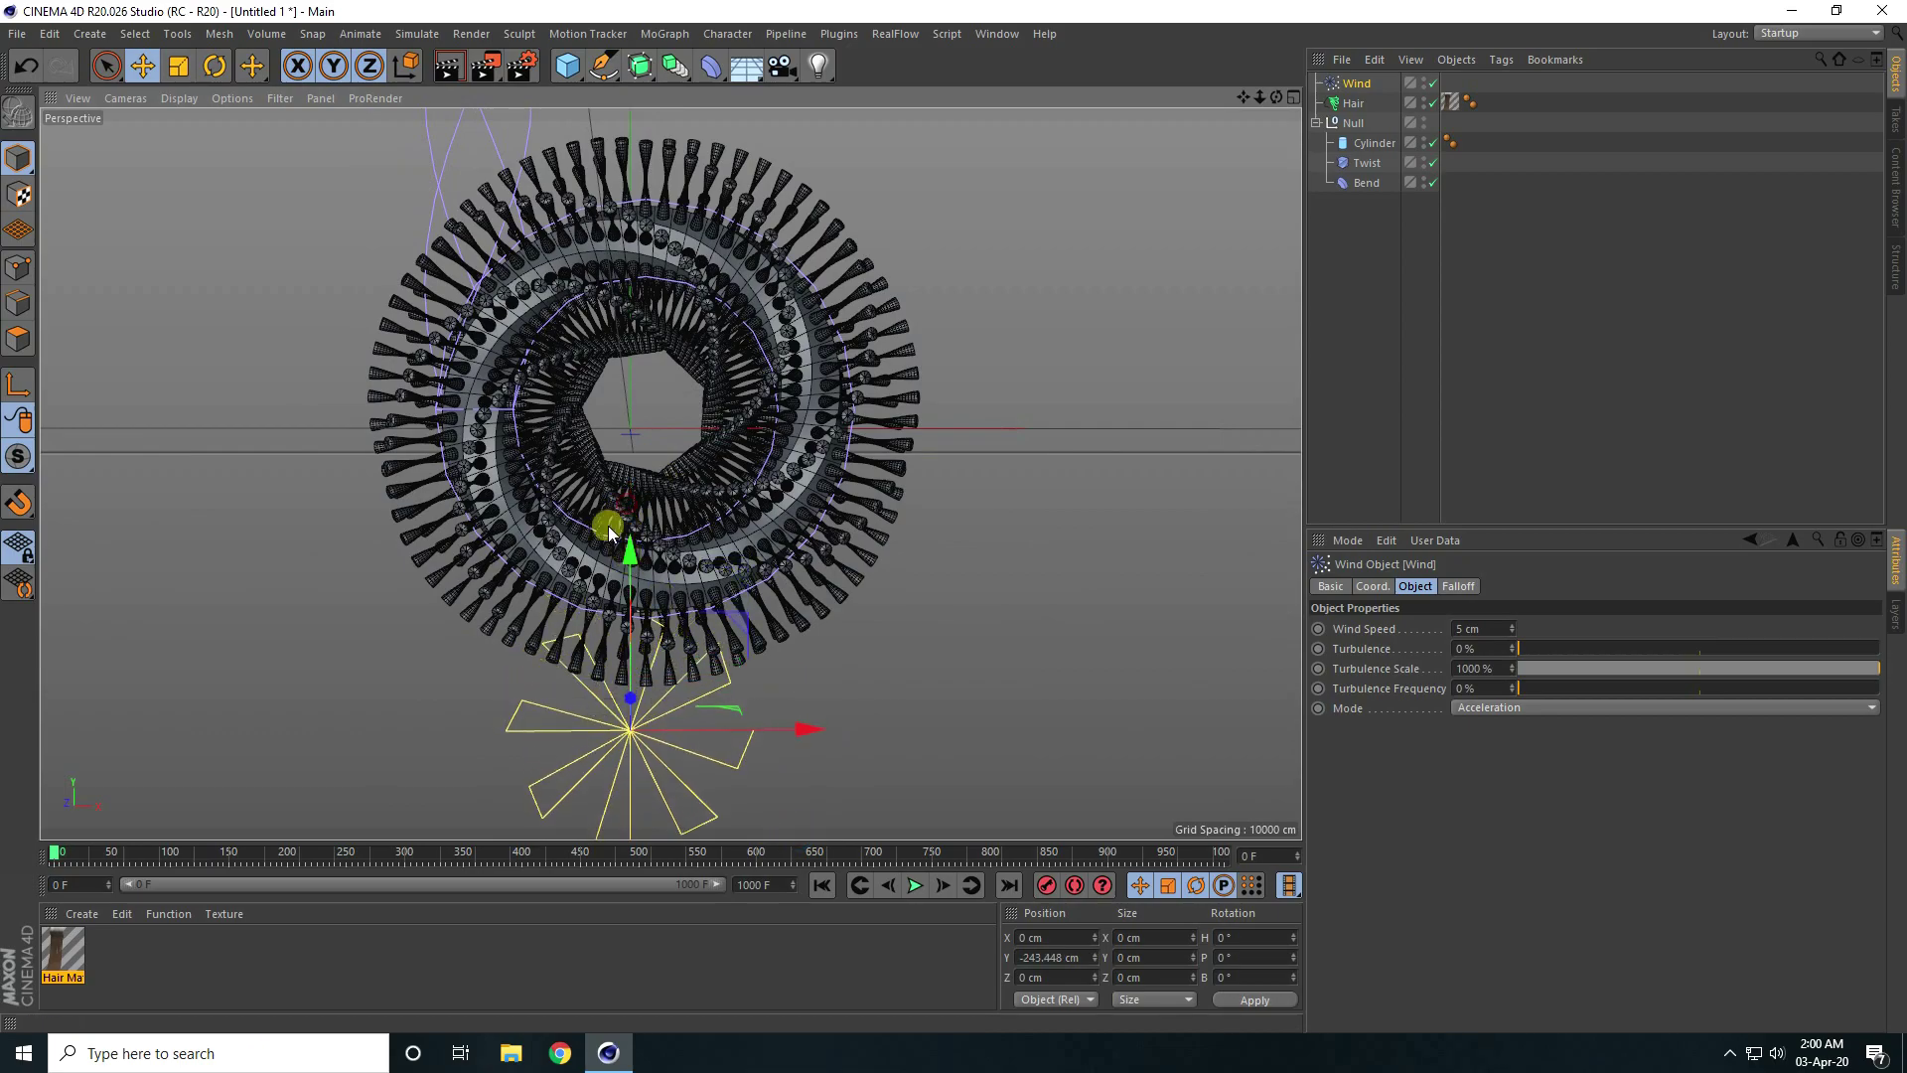
# - Rotate the Wind object to a 90° pitch so that it faces the ring from below
pyautogui.click(206, 75)
pyautogui.moveTo(626, 638); pyautogui.dragTo(954, 517)
pyautogui.click(142, 65)
pyautogui.click(177, 370)
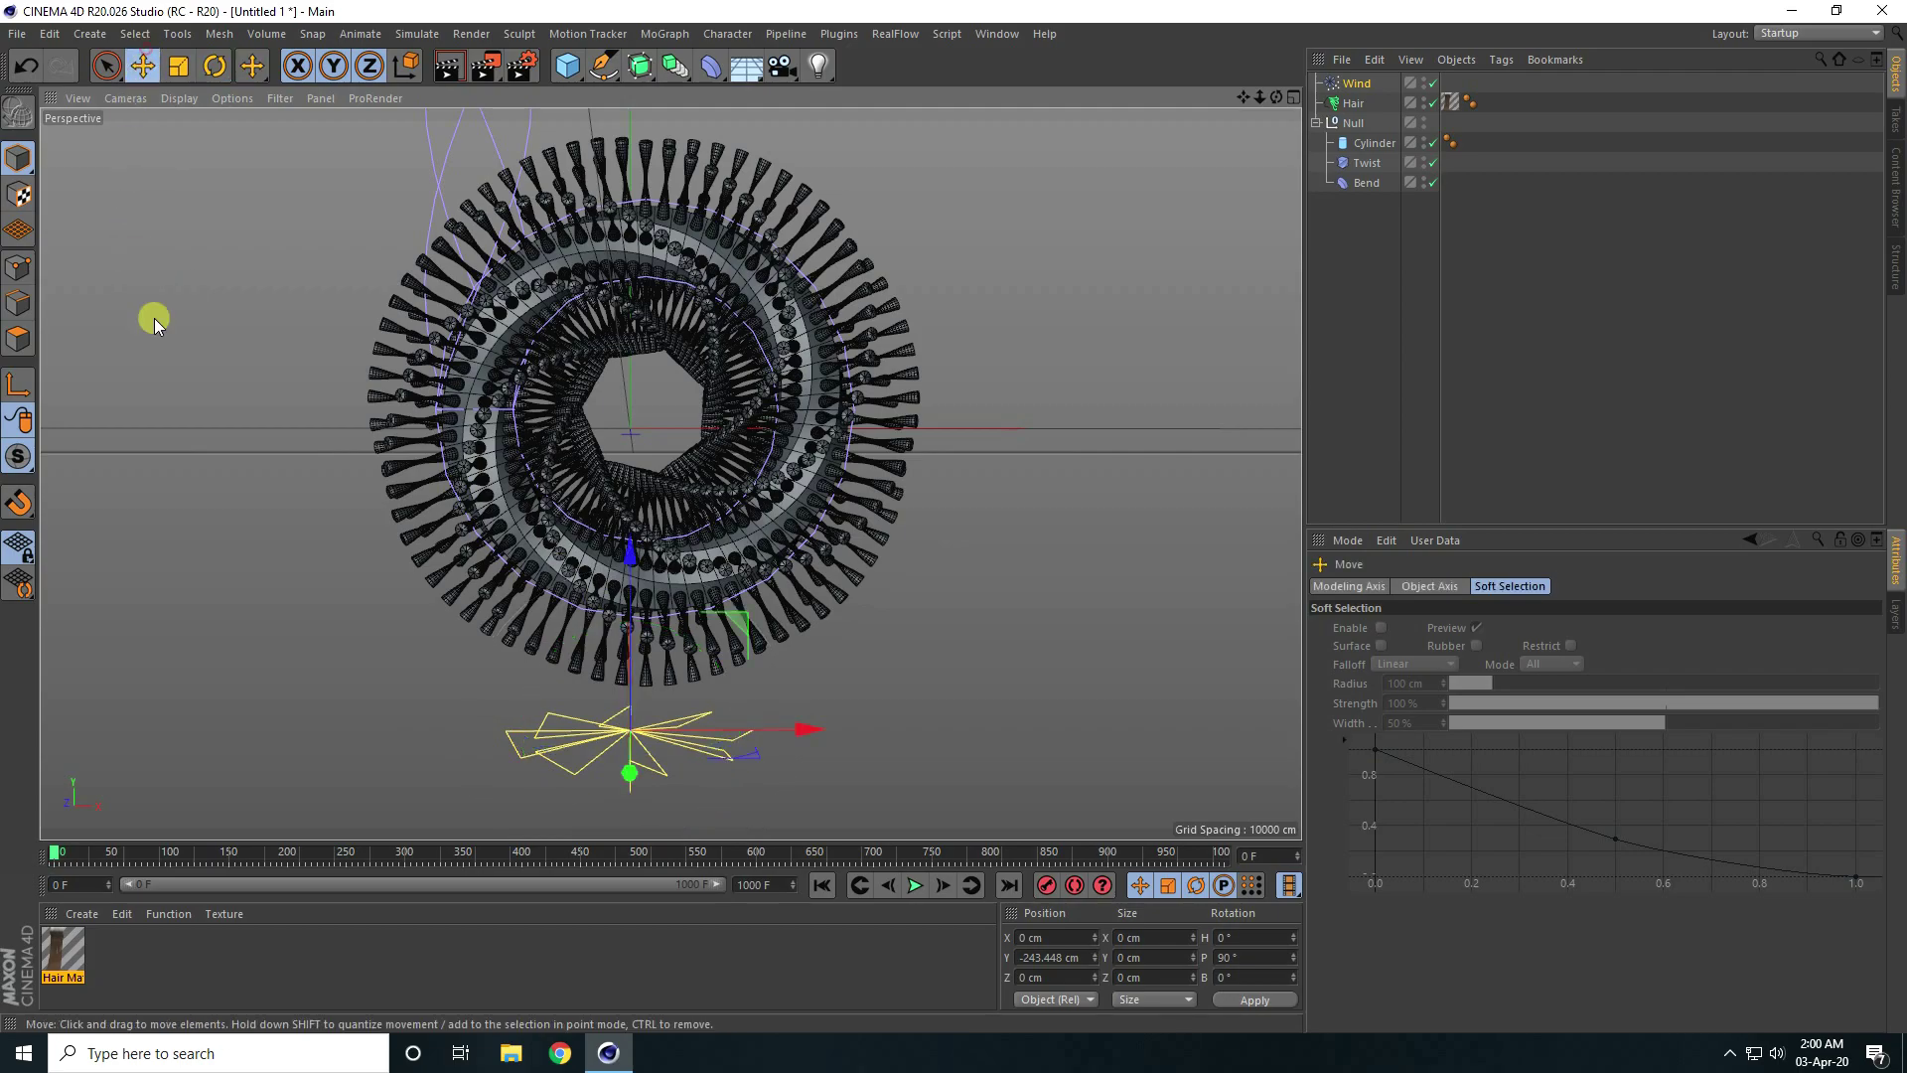
# - Set the Wind object's speed to 30 cm and play the animation from the first frame
pyautogui.click(1361, 86)
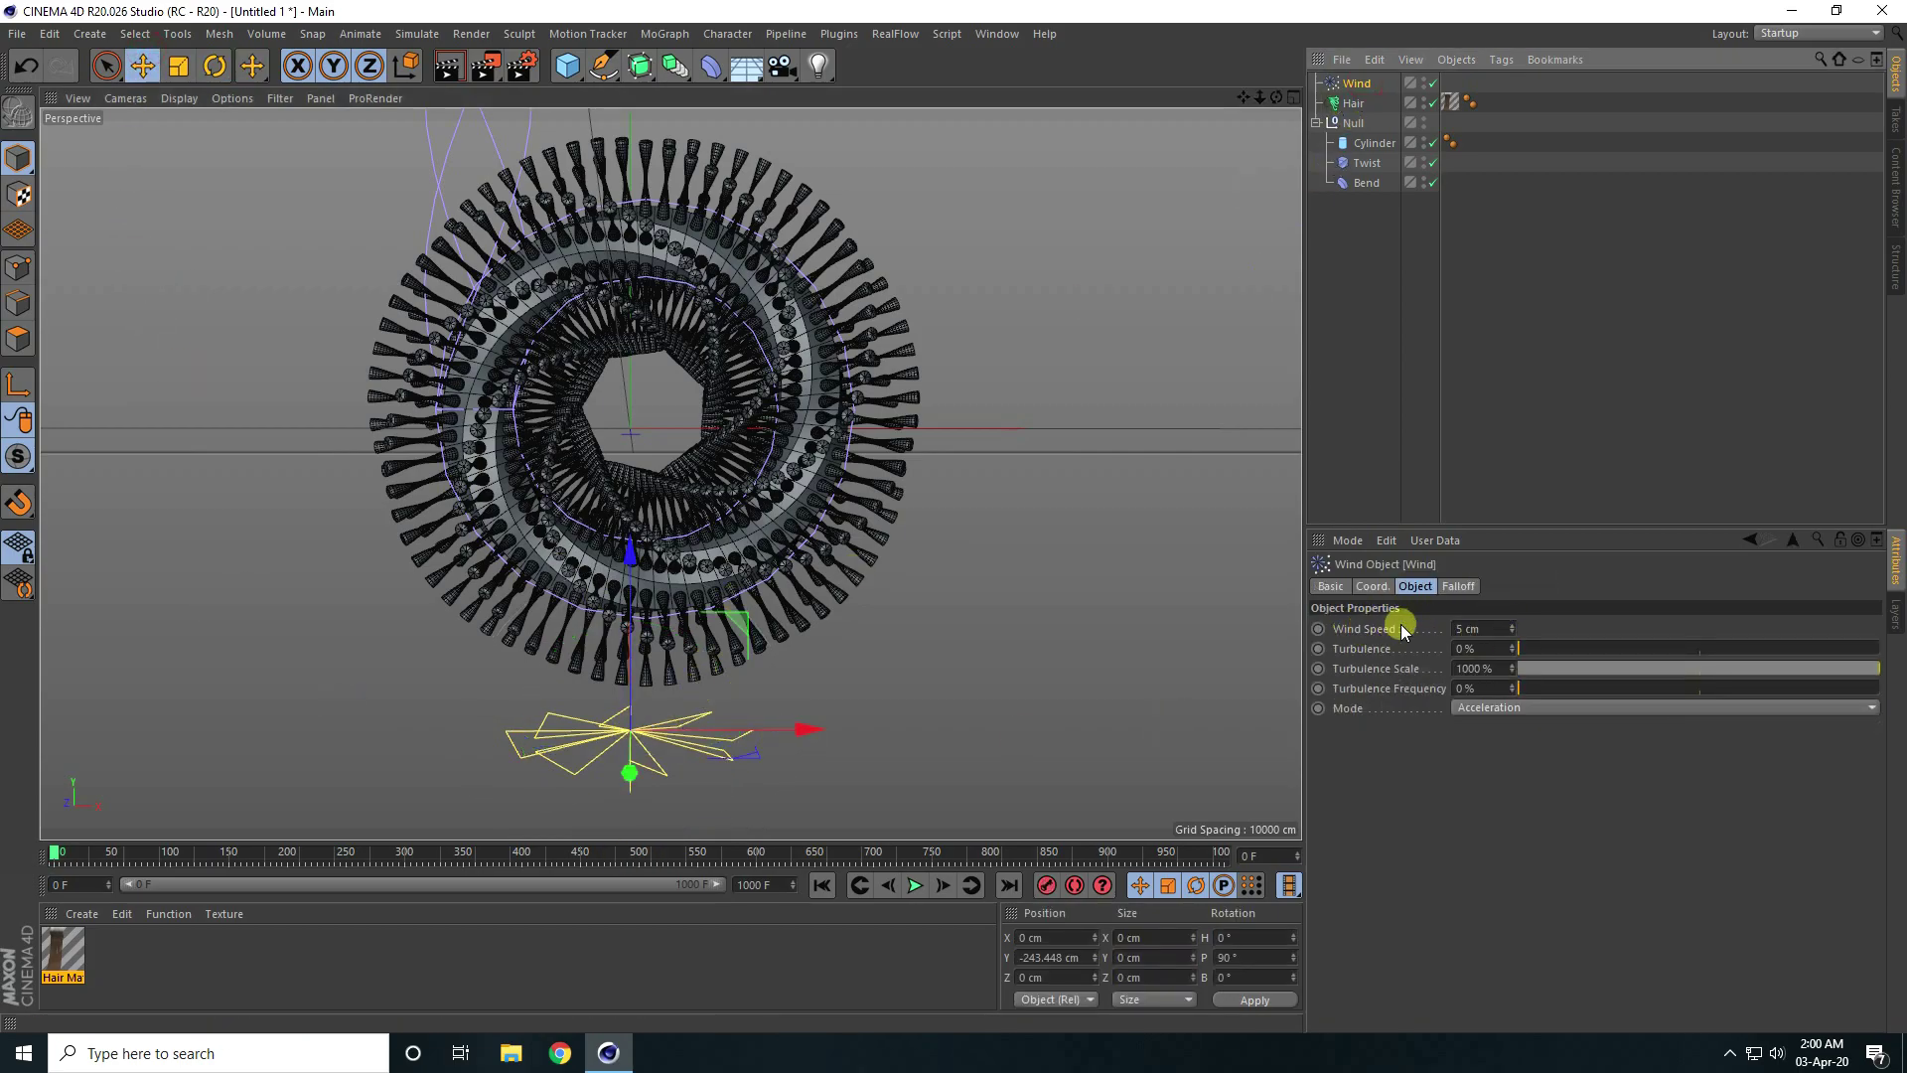
pyautogui.moveTo(1486, 626); pyautogui.dragTo(1452, 629)
pyautogui.write('30')
pyautogui.press('Return')
pyautogui.keyDown('alt'); pyautogui.moveTo(696, 467); pyautogui.dragTo(688, 522, button='middle'); pyautogui.keyUp('alt')
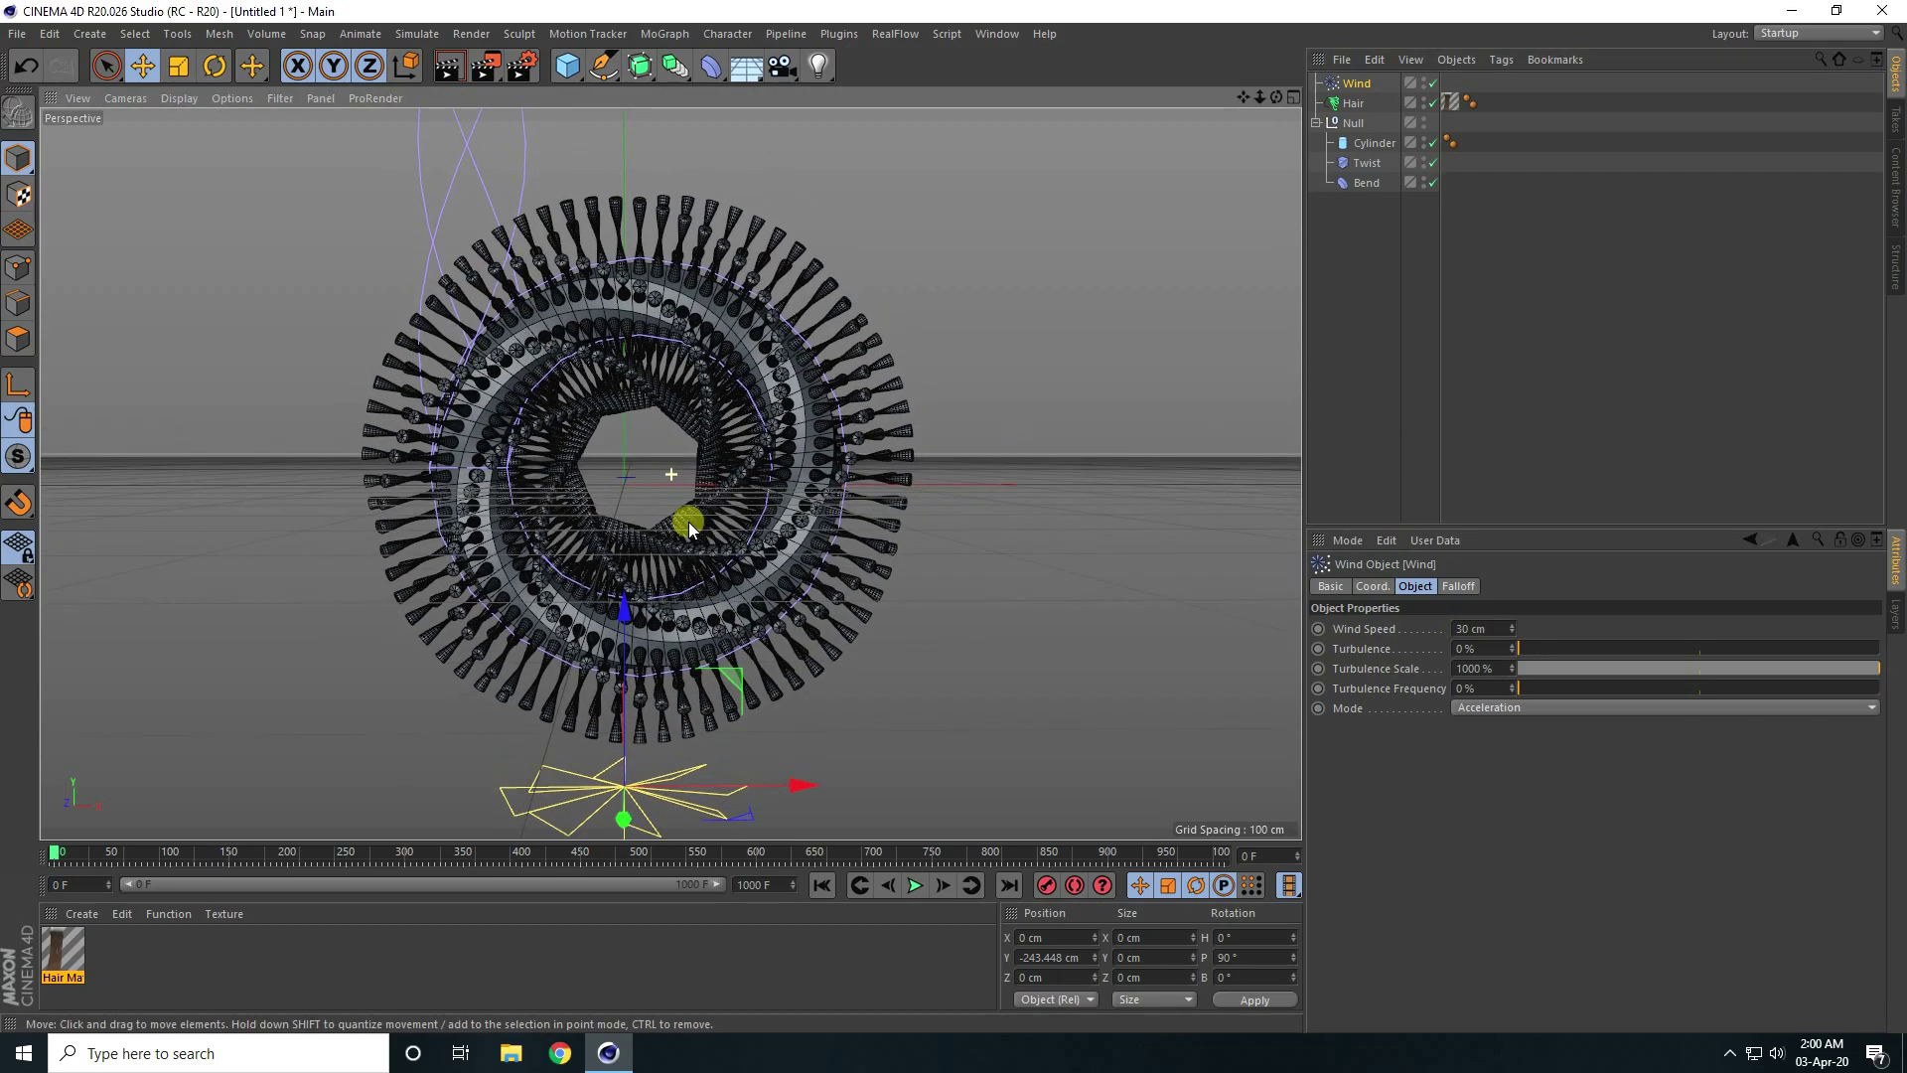
pyautogui.click(822, 886)
pyautogui.click(916, 886)
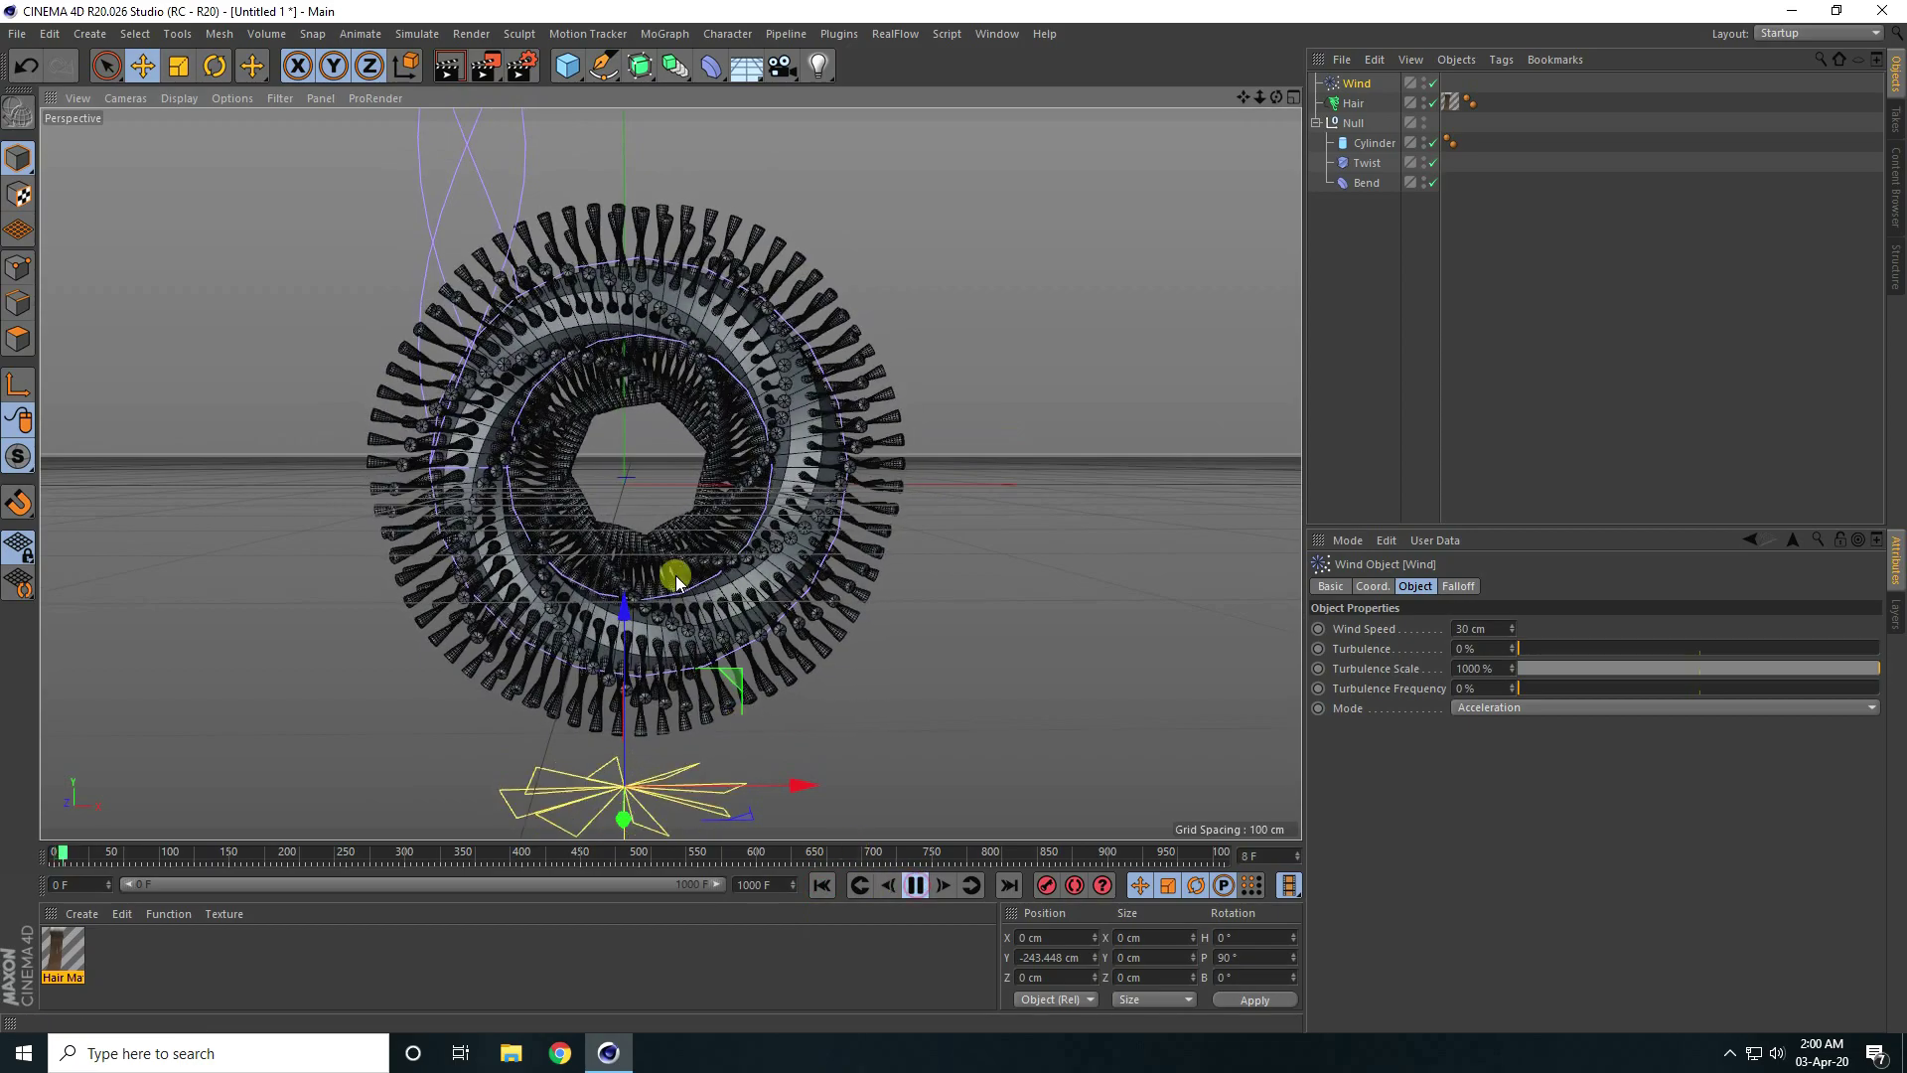
pyautogui.keyDown('alt'); pyautogui.moveTo(651, 462); pyautogui.dragTo(675, 439, button='right'); pyautogui.keyUp('alt')
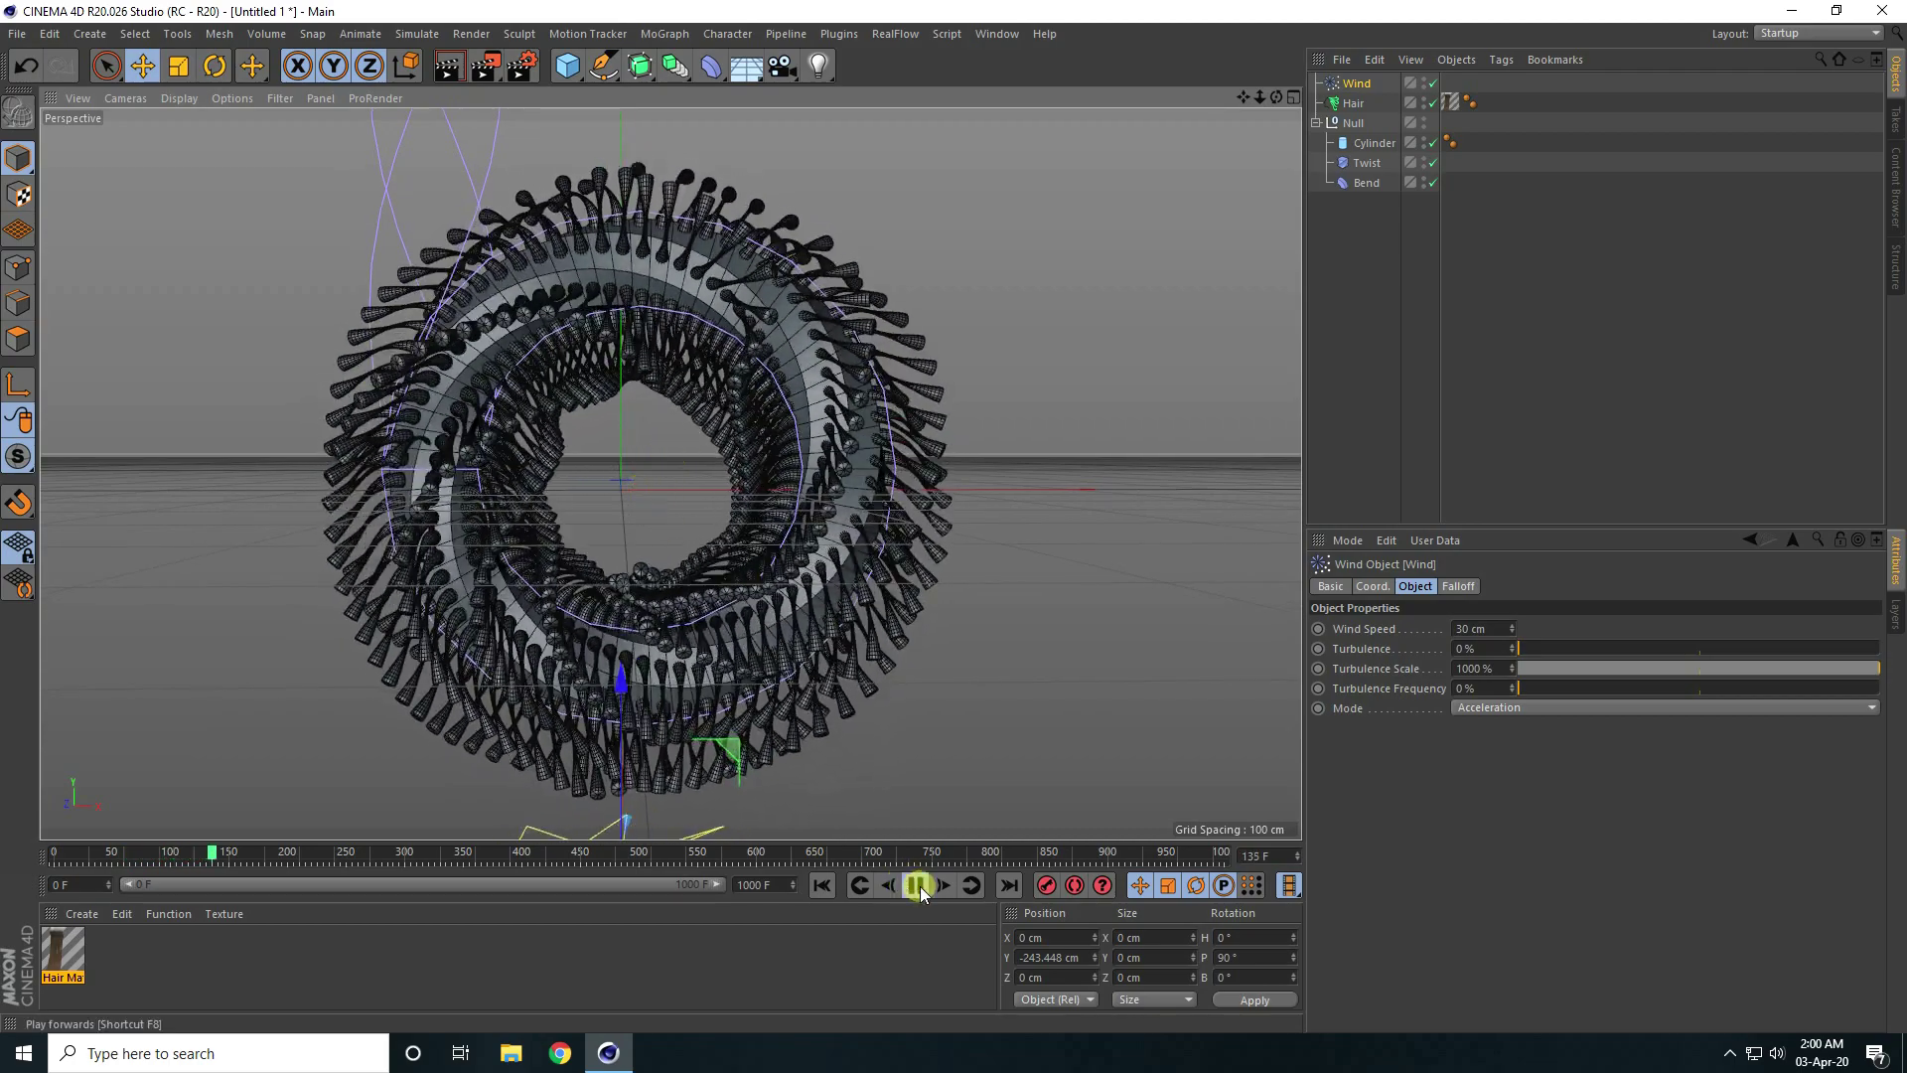
# - Enable Frizz in the hair material and preview the animation from the first frame
pyautogui.doubleClick(67, 946)
pyautogui.moveTo(549, 133); pyautogui.dragTo(1197, 162)
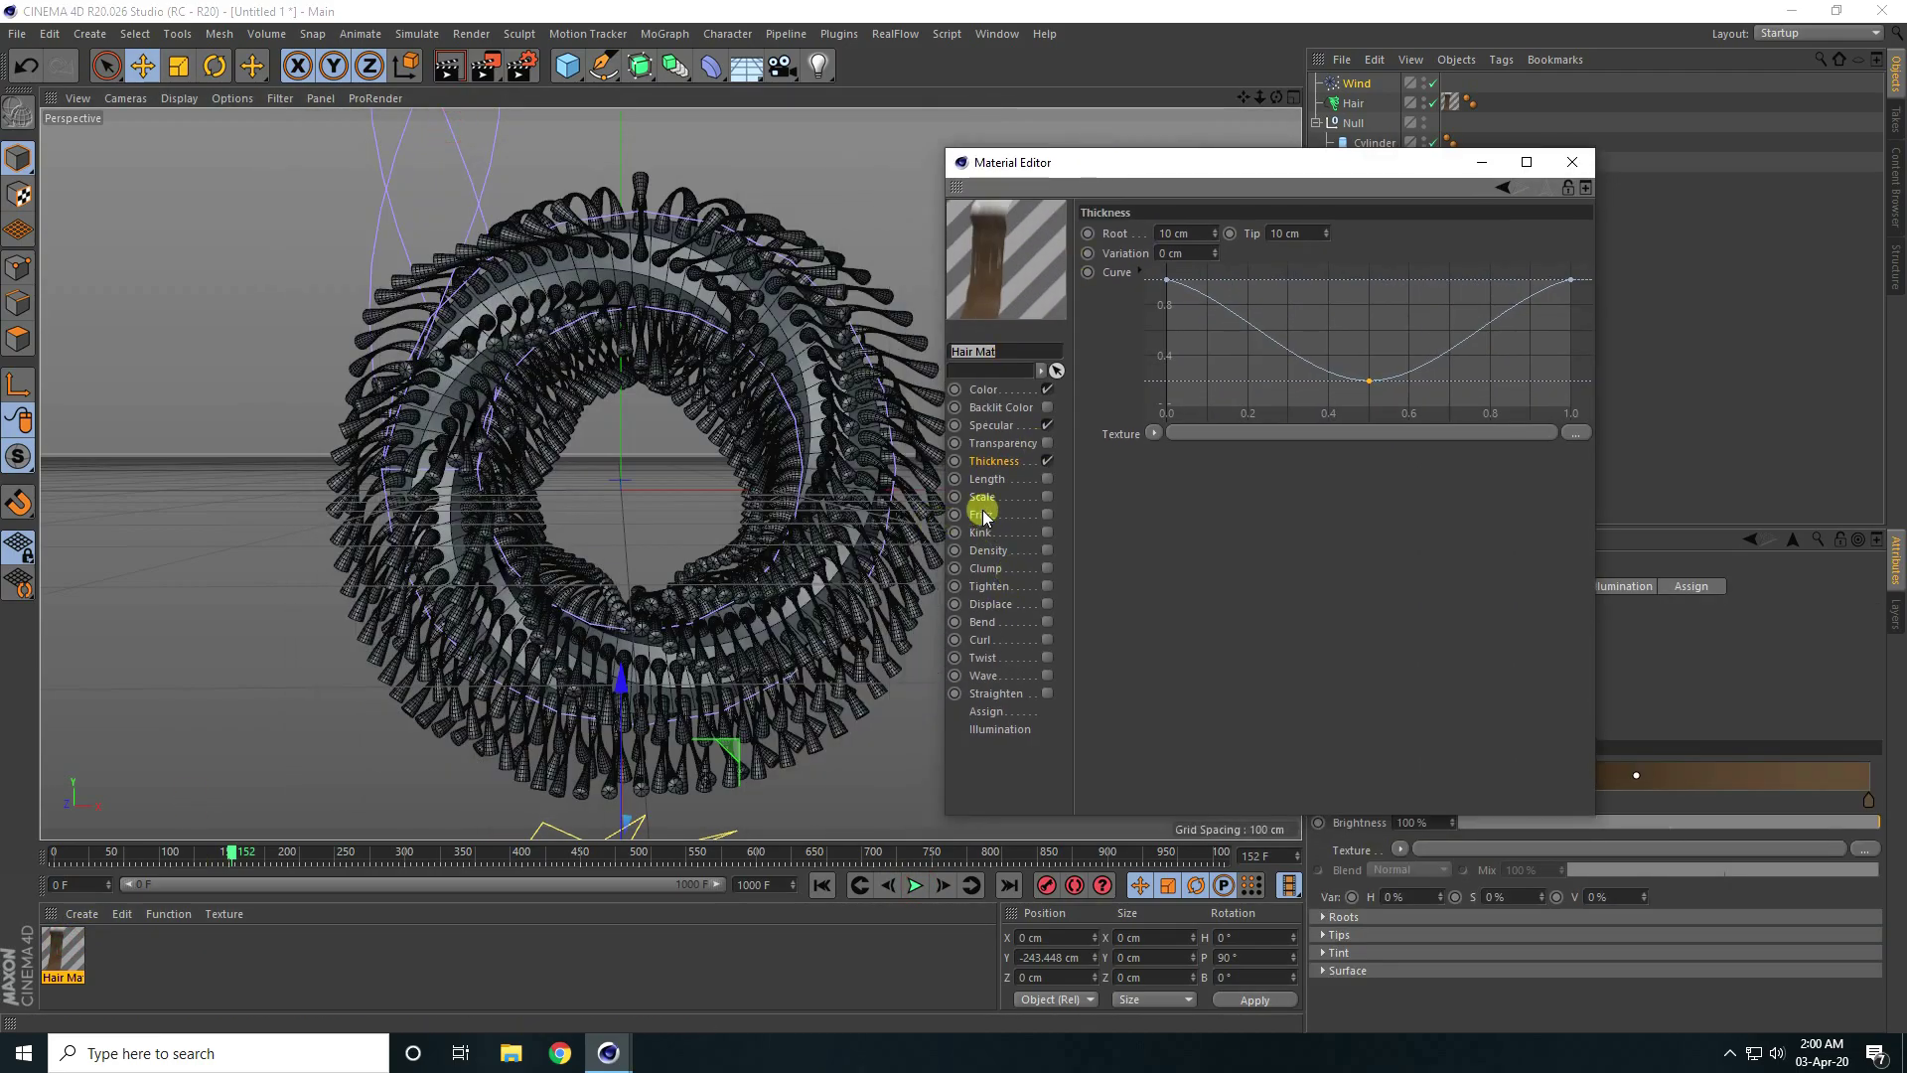
pyautogui.click(1048, 513)
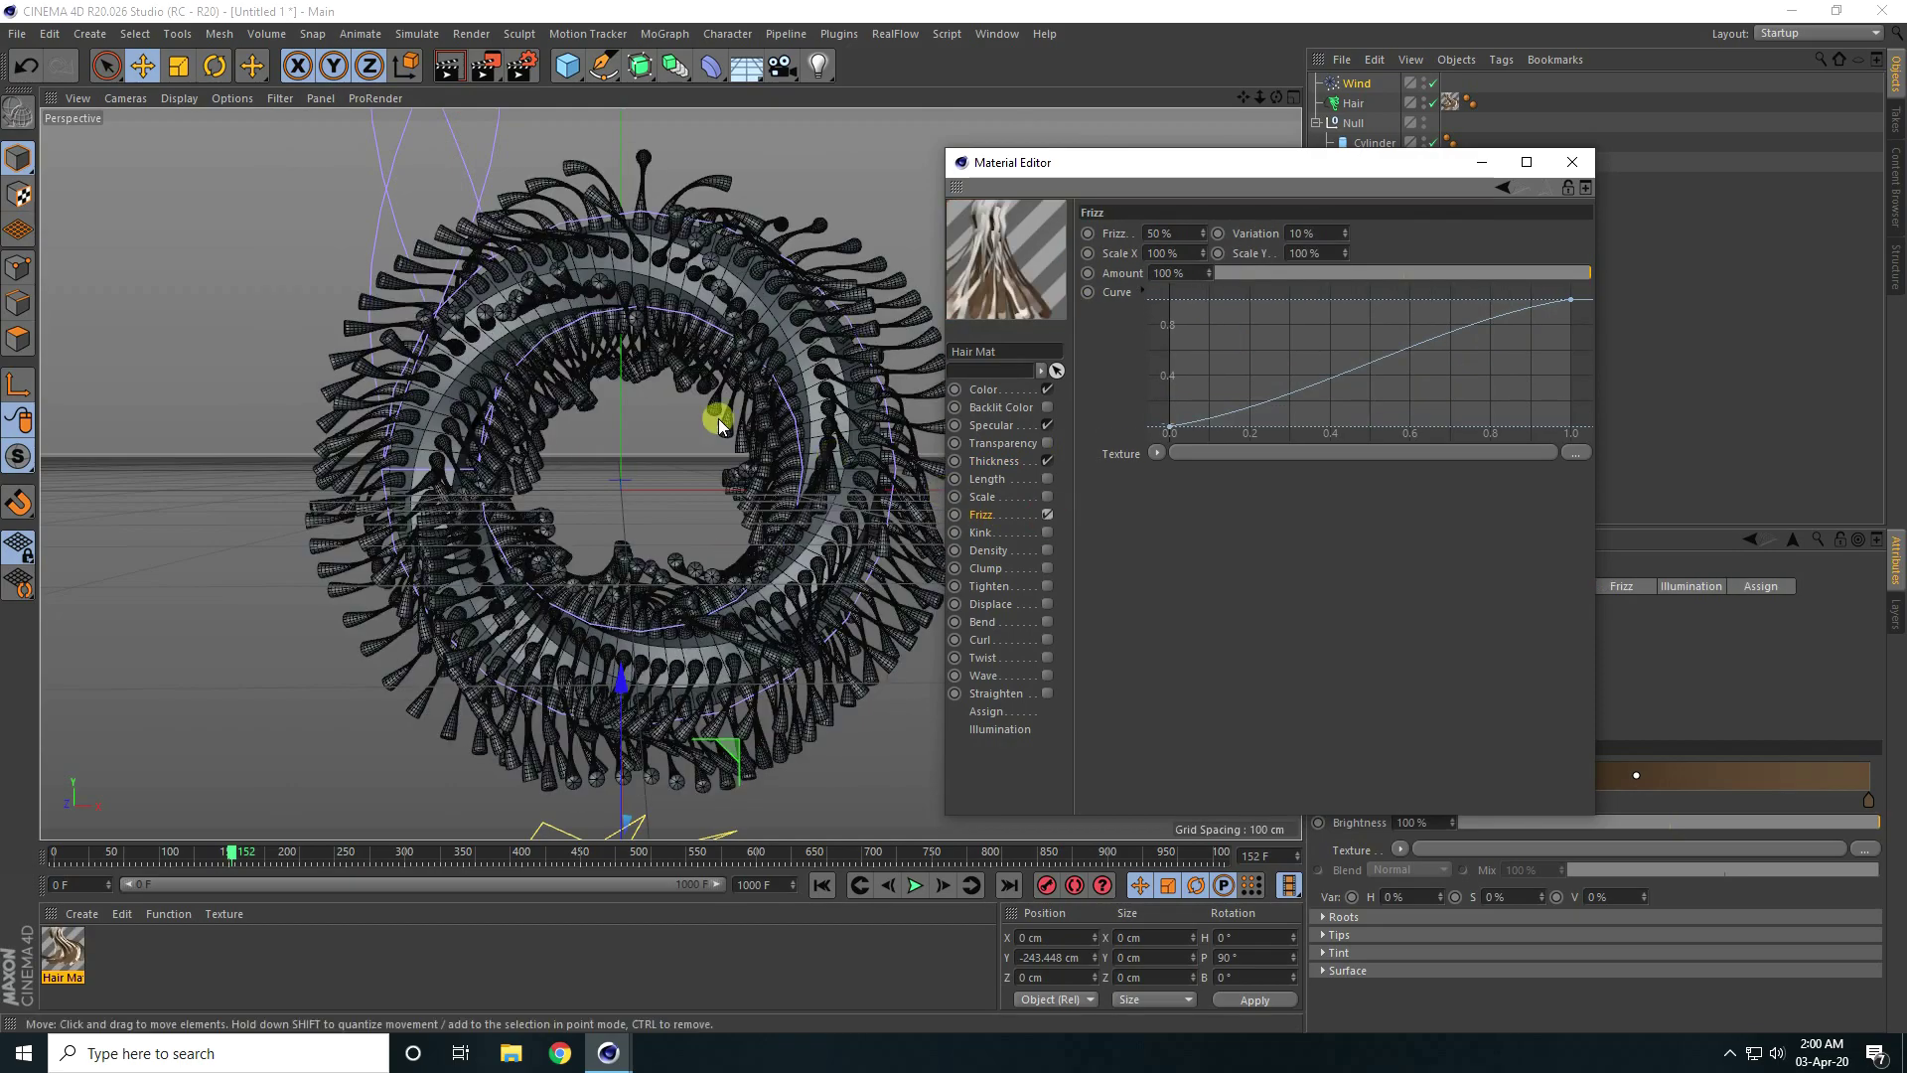
pyautogui.keyDown('alt'); pyautogui.moveTo(683, 216); pyautogui.dragTo(712, 193, button='right'); pyautogui.keyUp('alt')
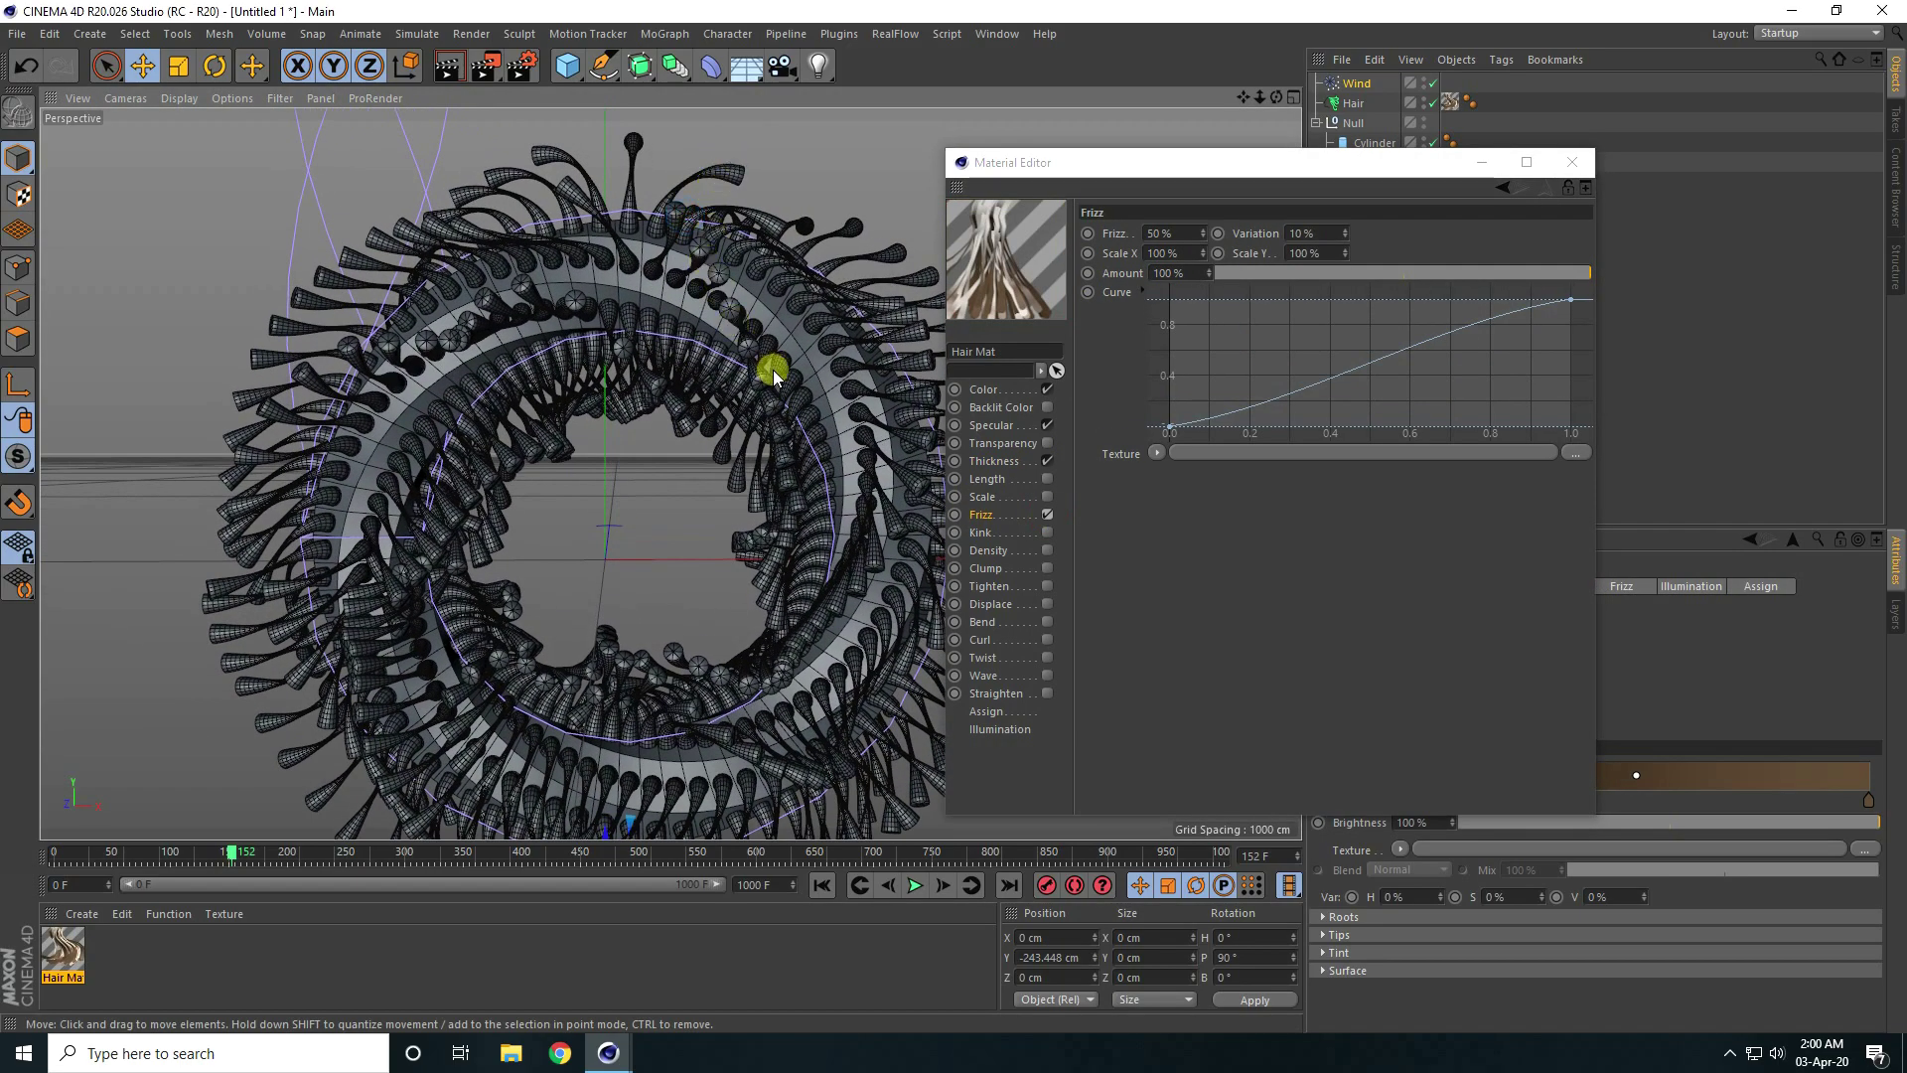
pyautogui.click(820, 887)
pyautogui.click(915, 885)
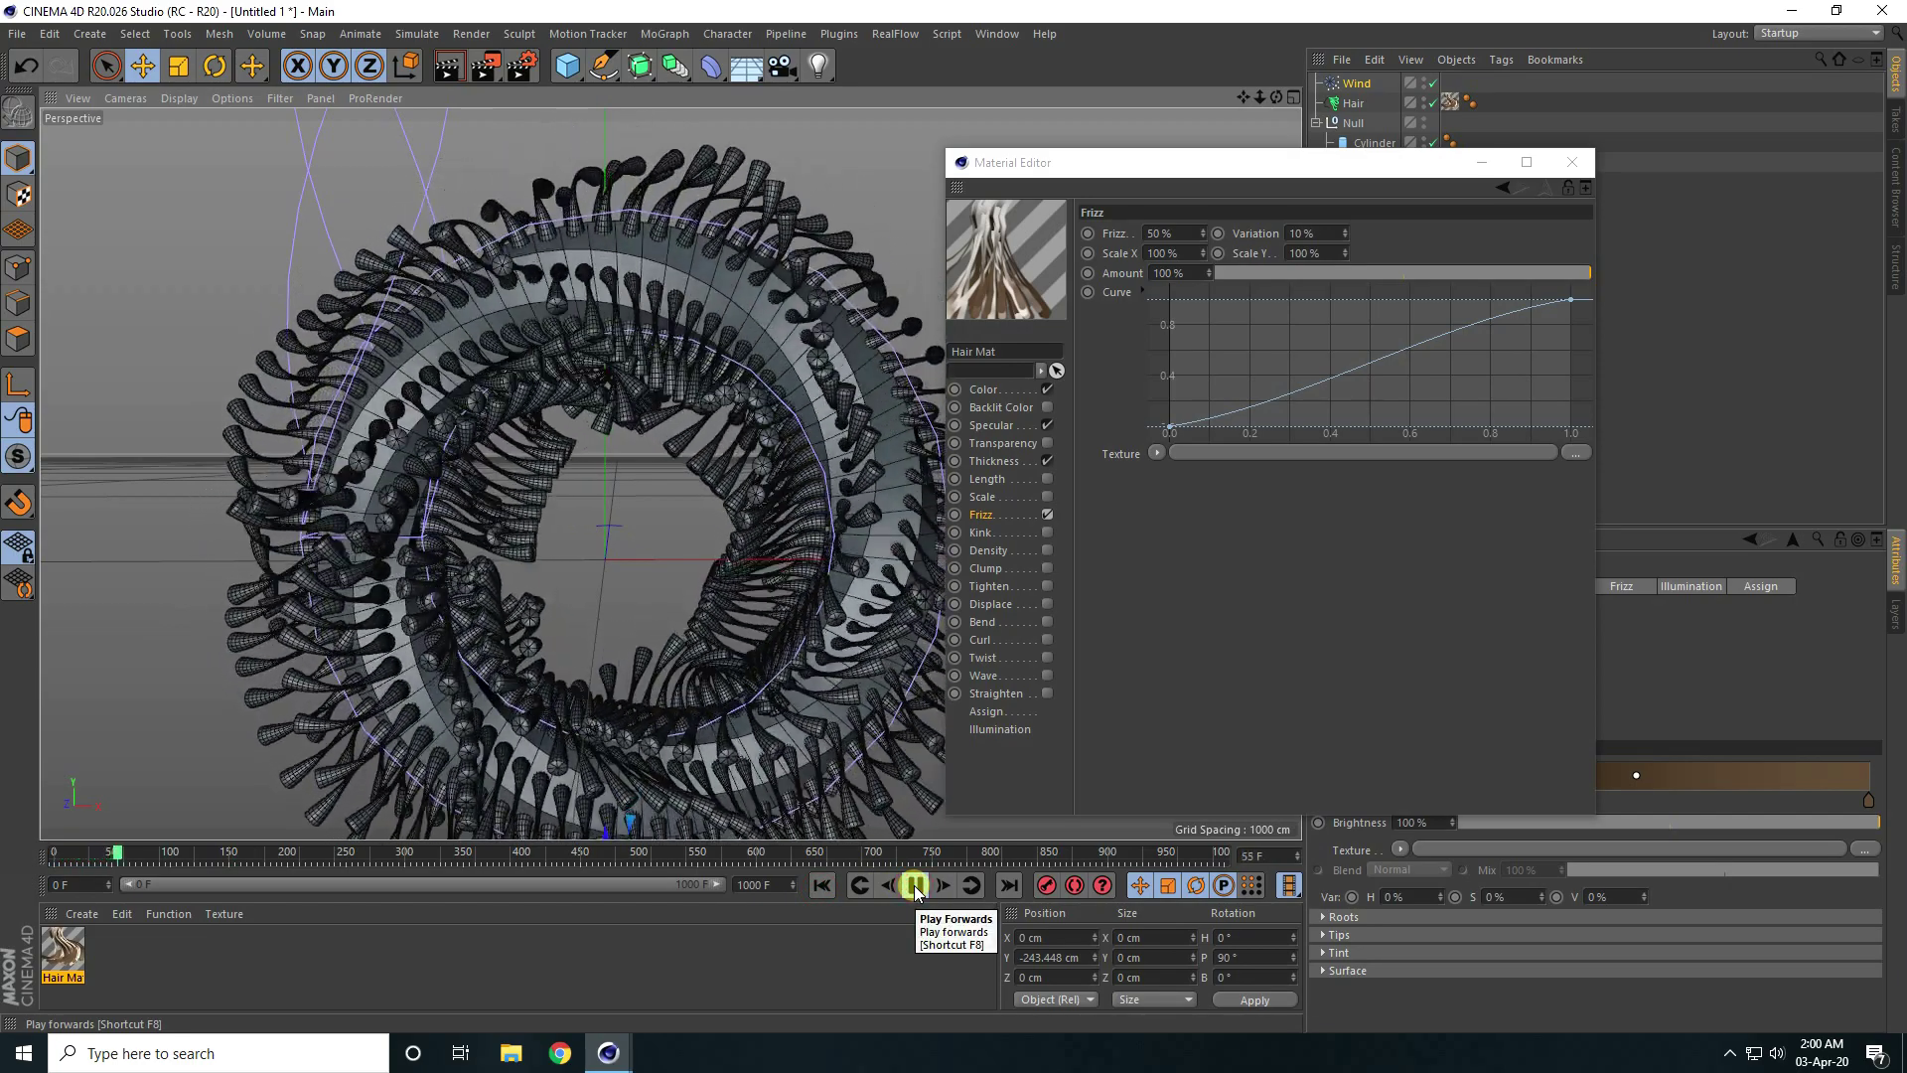
pyautogui.click(915, 885)
pyautogui.click(1570, 162)
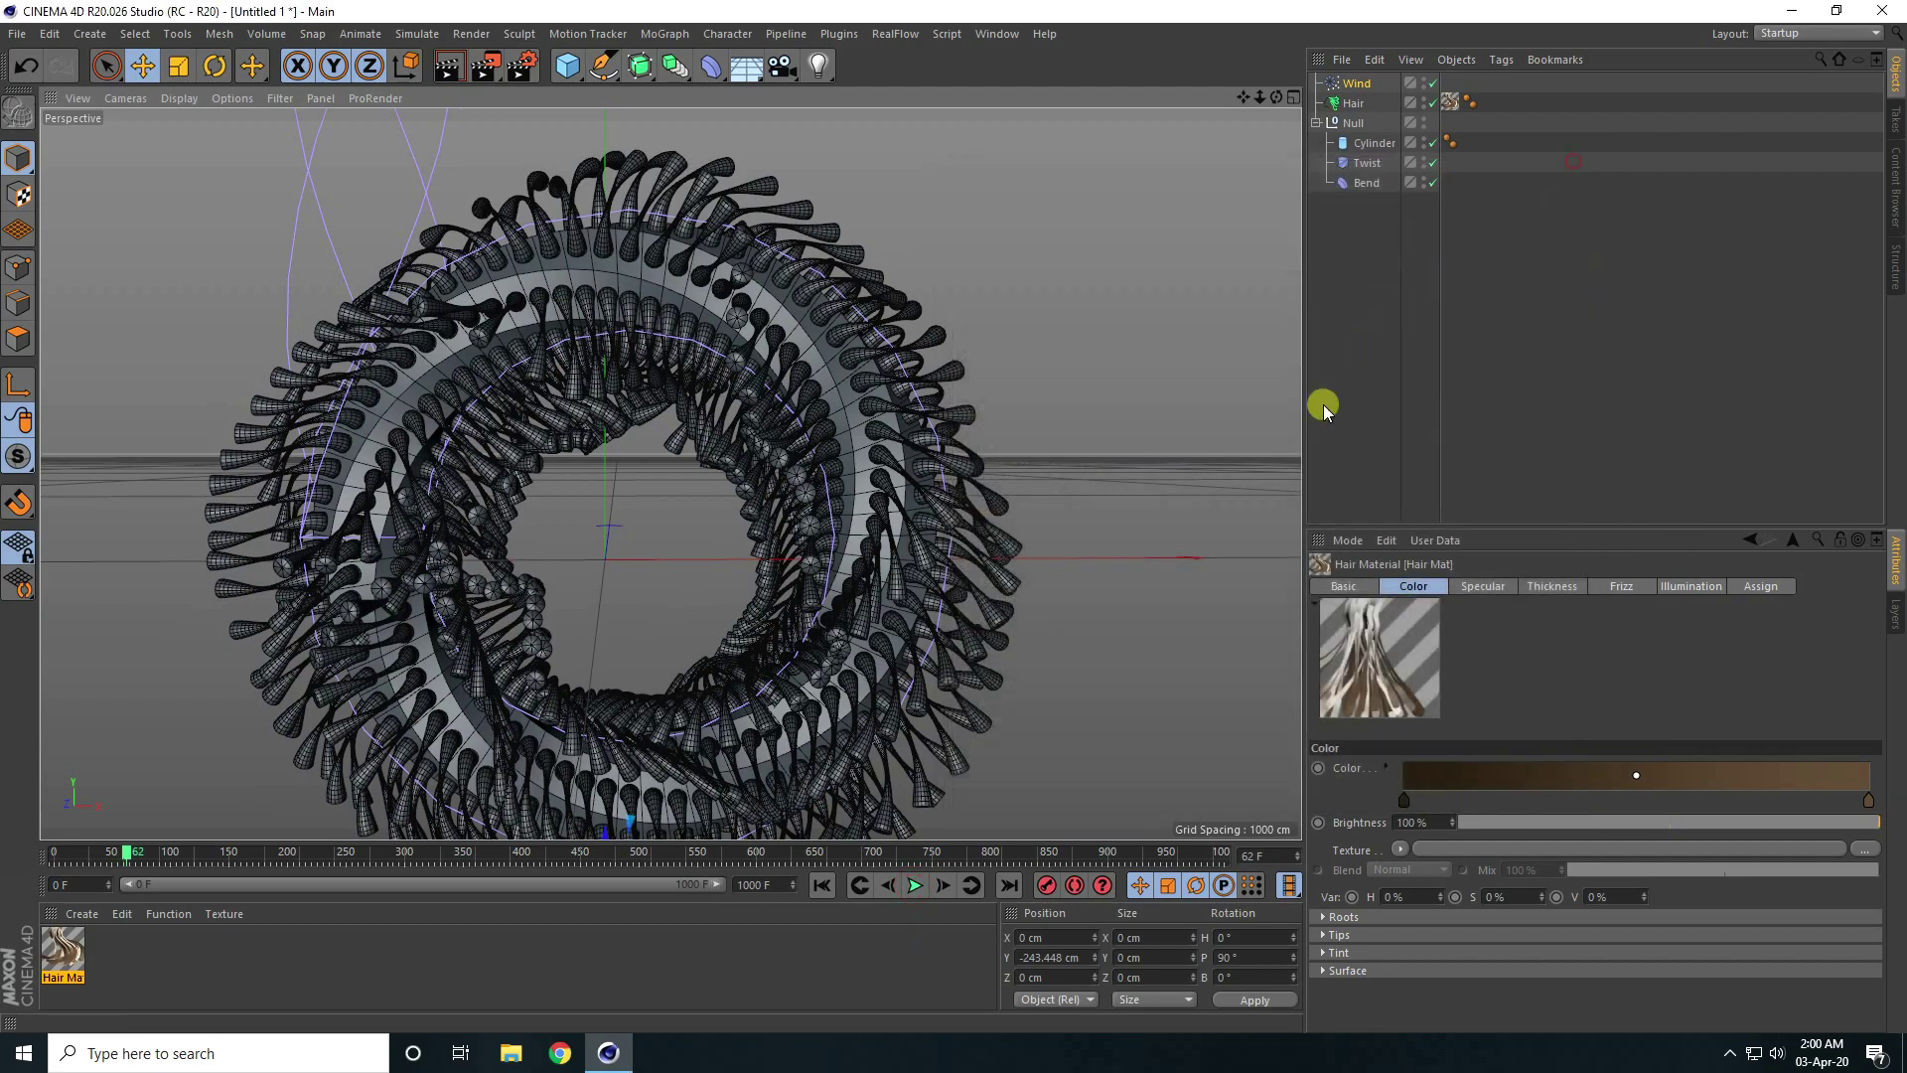
# - Set the Hair object's guide length to 70 cm and play the animation from the first frame
pyautogui.click(1357, 103)
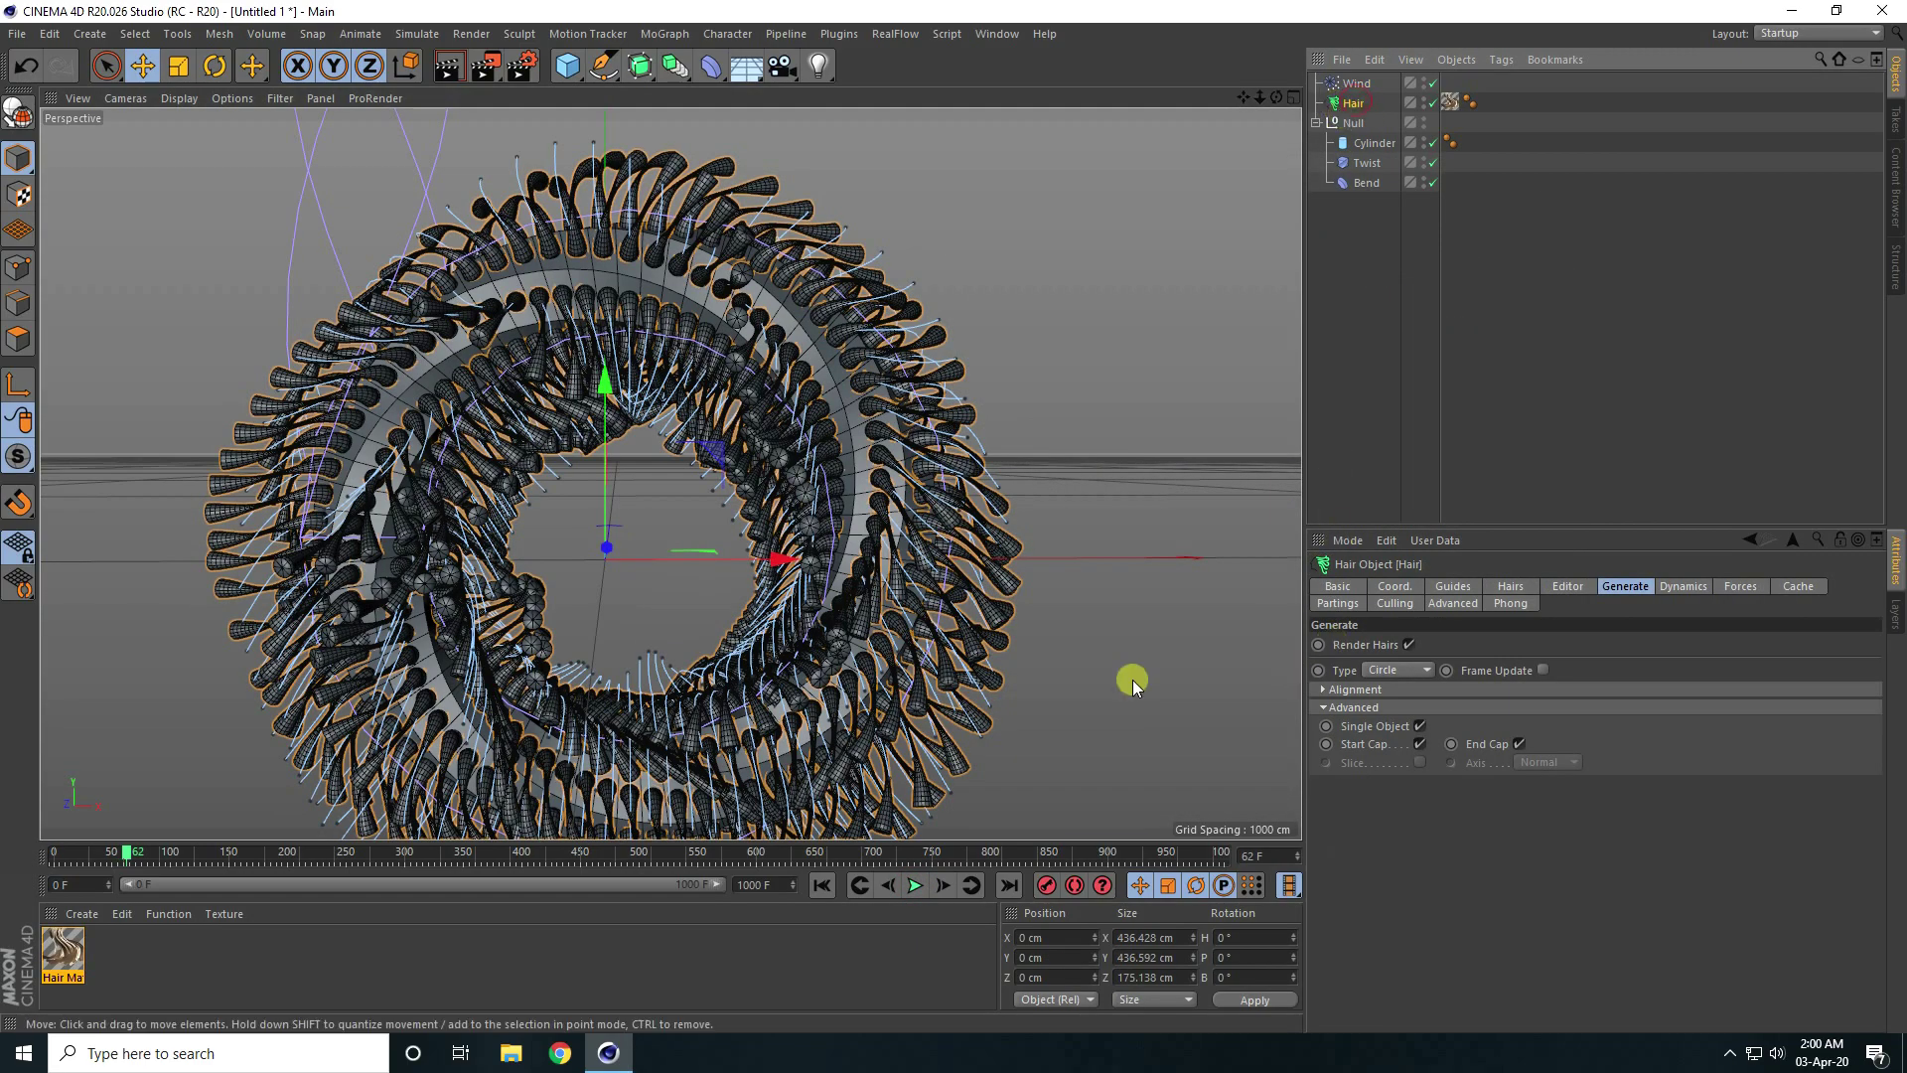
pyautogui.click(1453, 588)
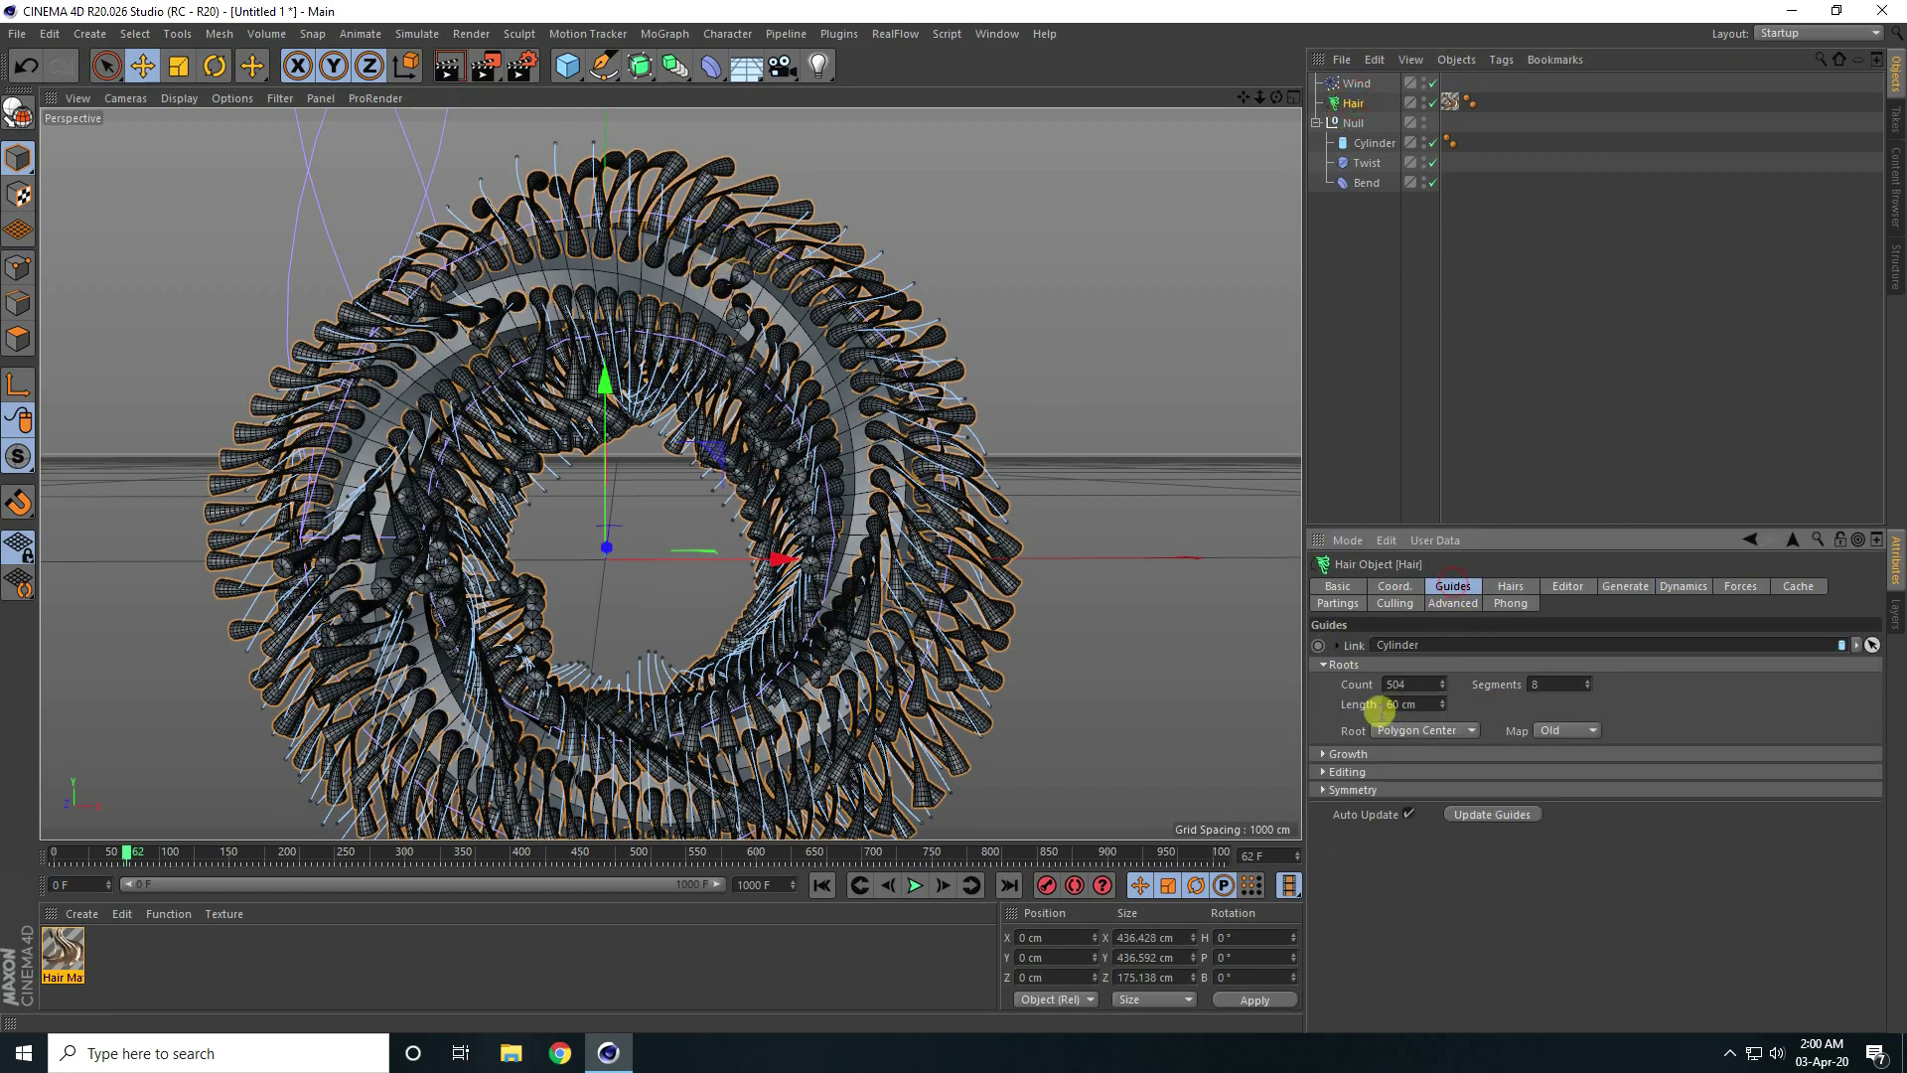
pyautogui.moveTo(1443, 706); pyautogui.dragTo(1444, 706)
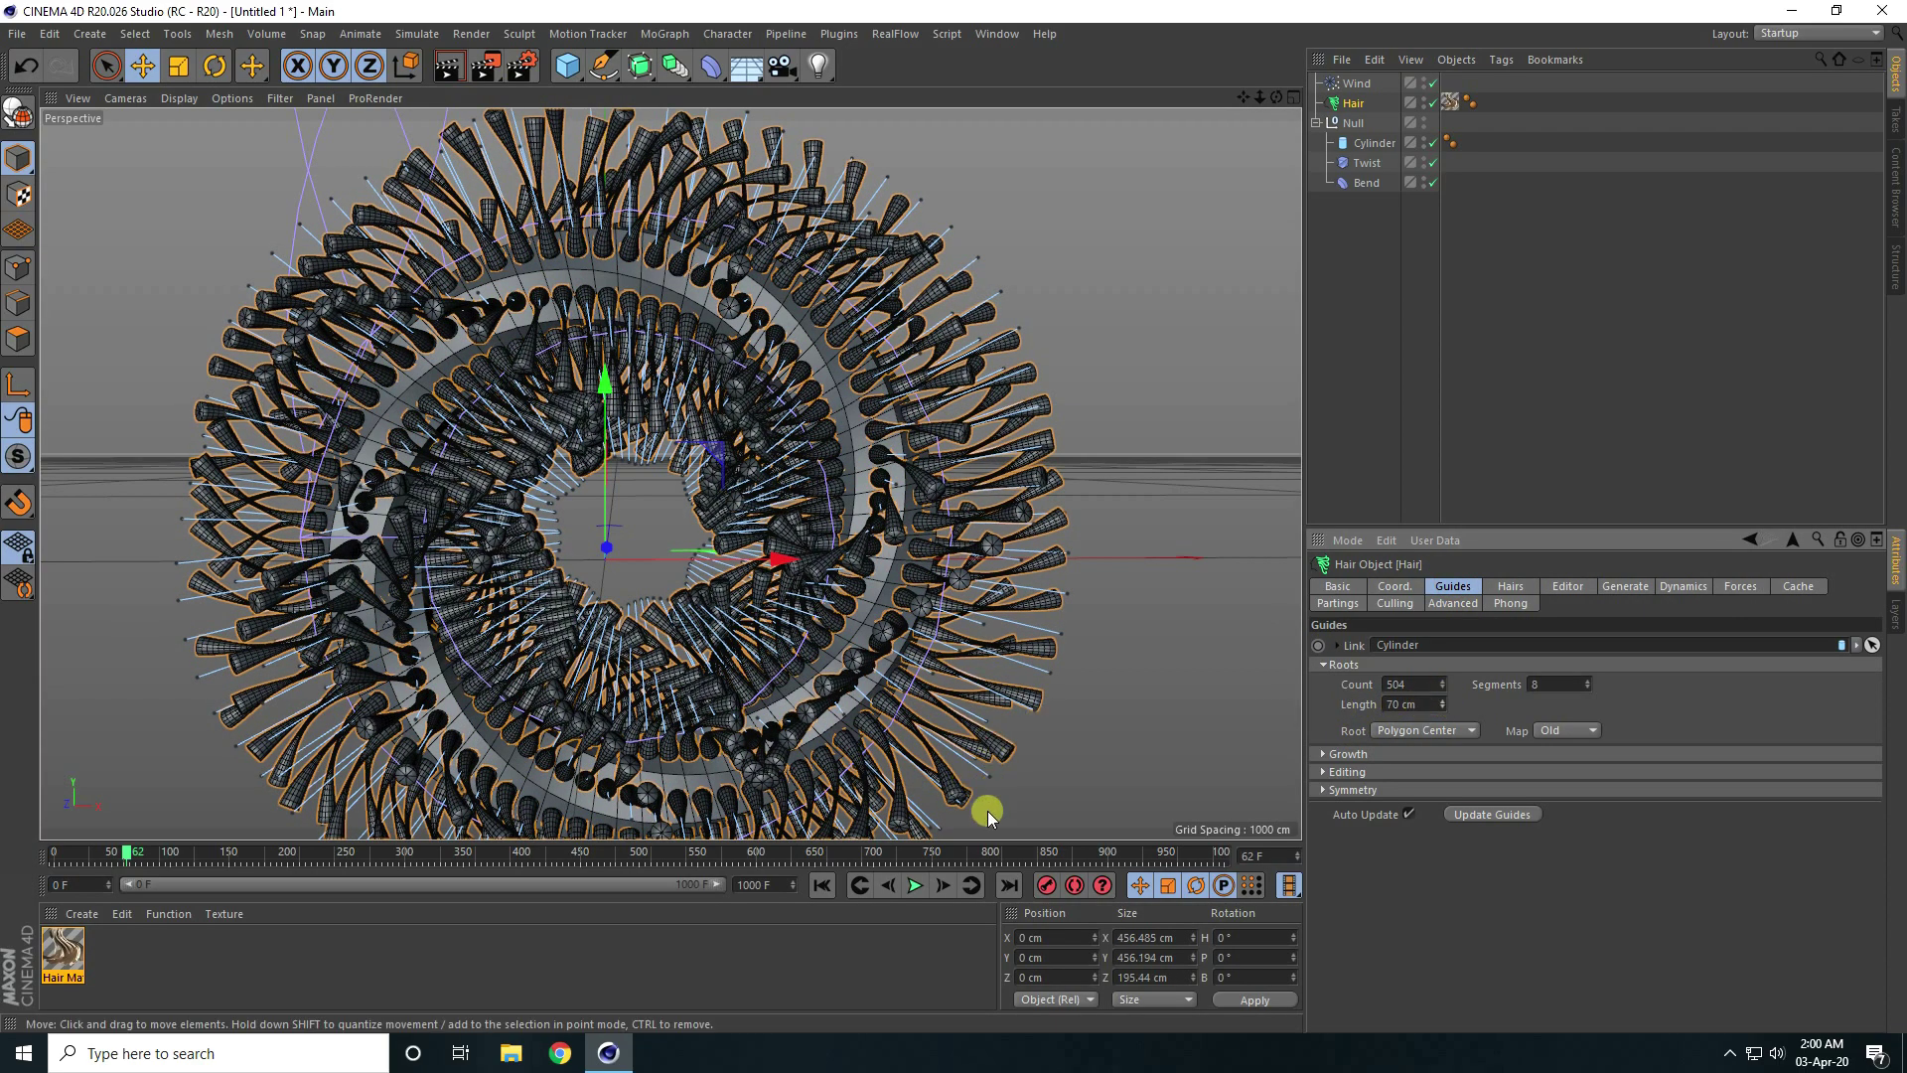
pyautogui.click(816, 885)
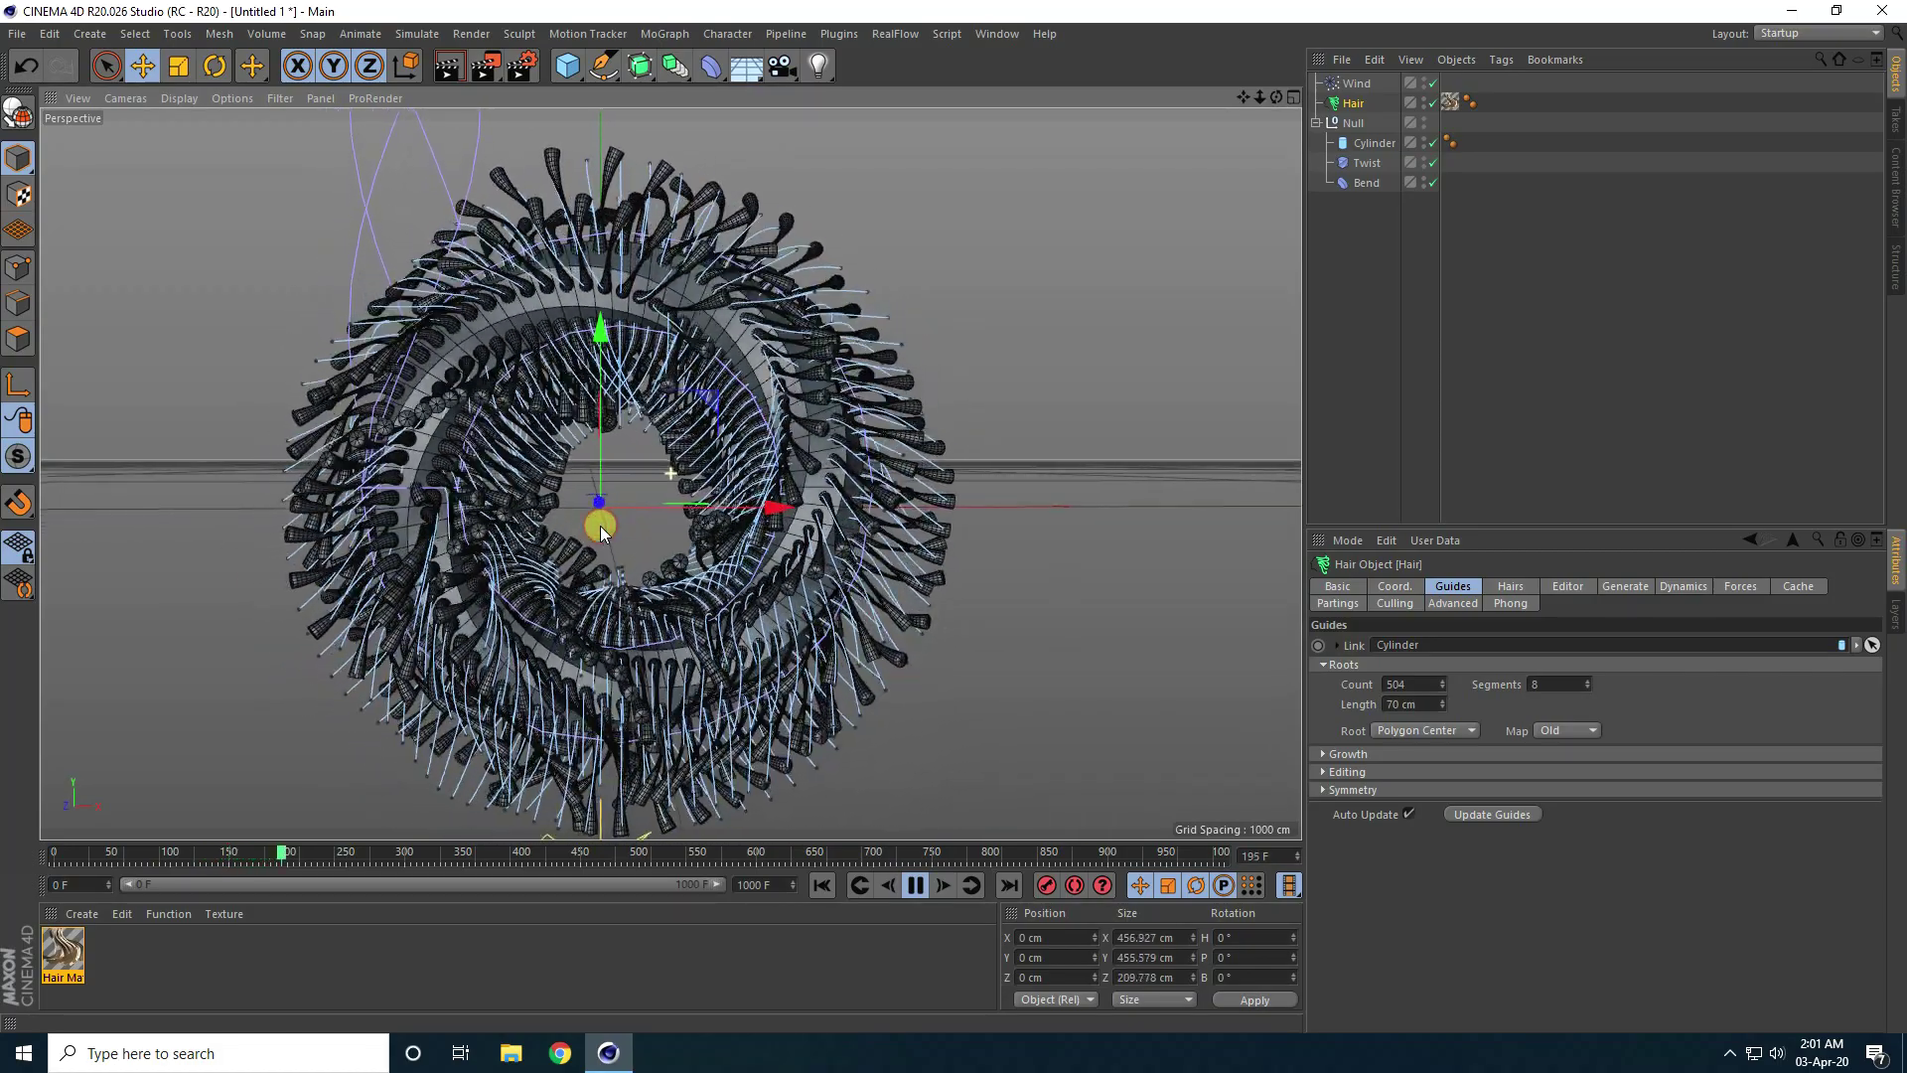
# - Set the Wind object's speed to 35 cm and replay the animation from the first frame
pyautogui.click(1356, 83)
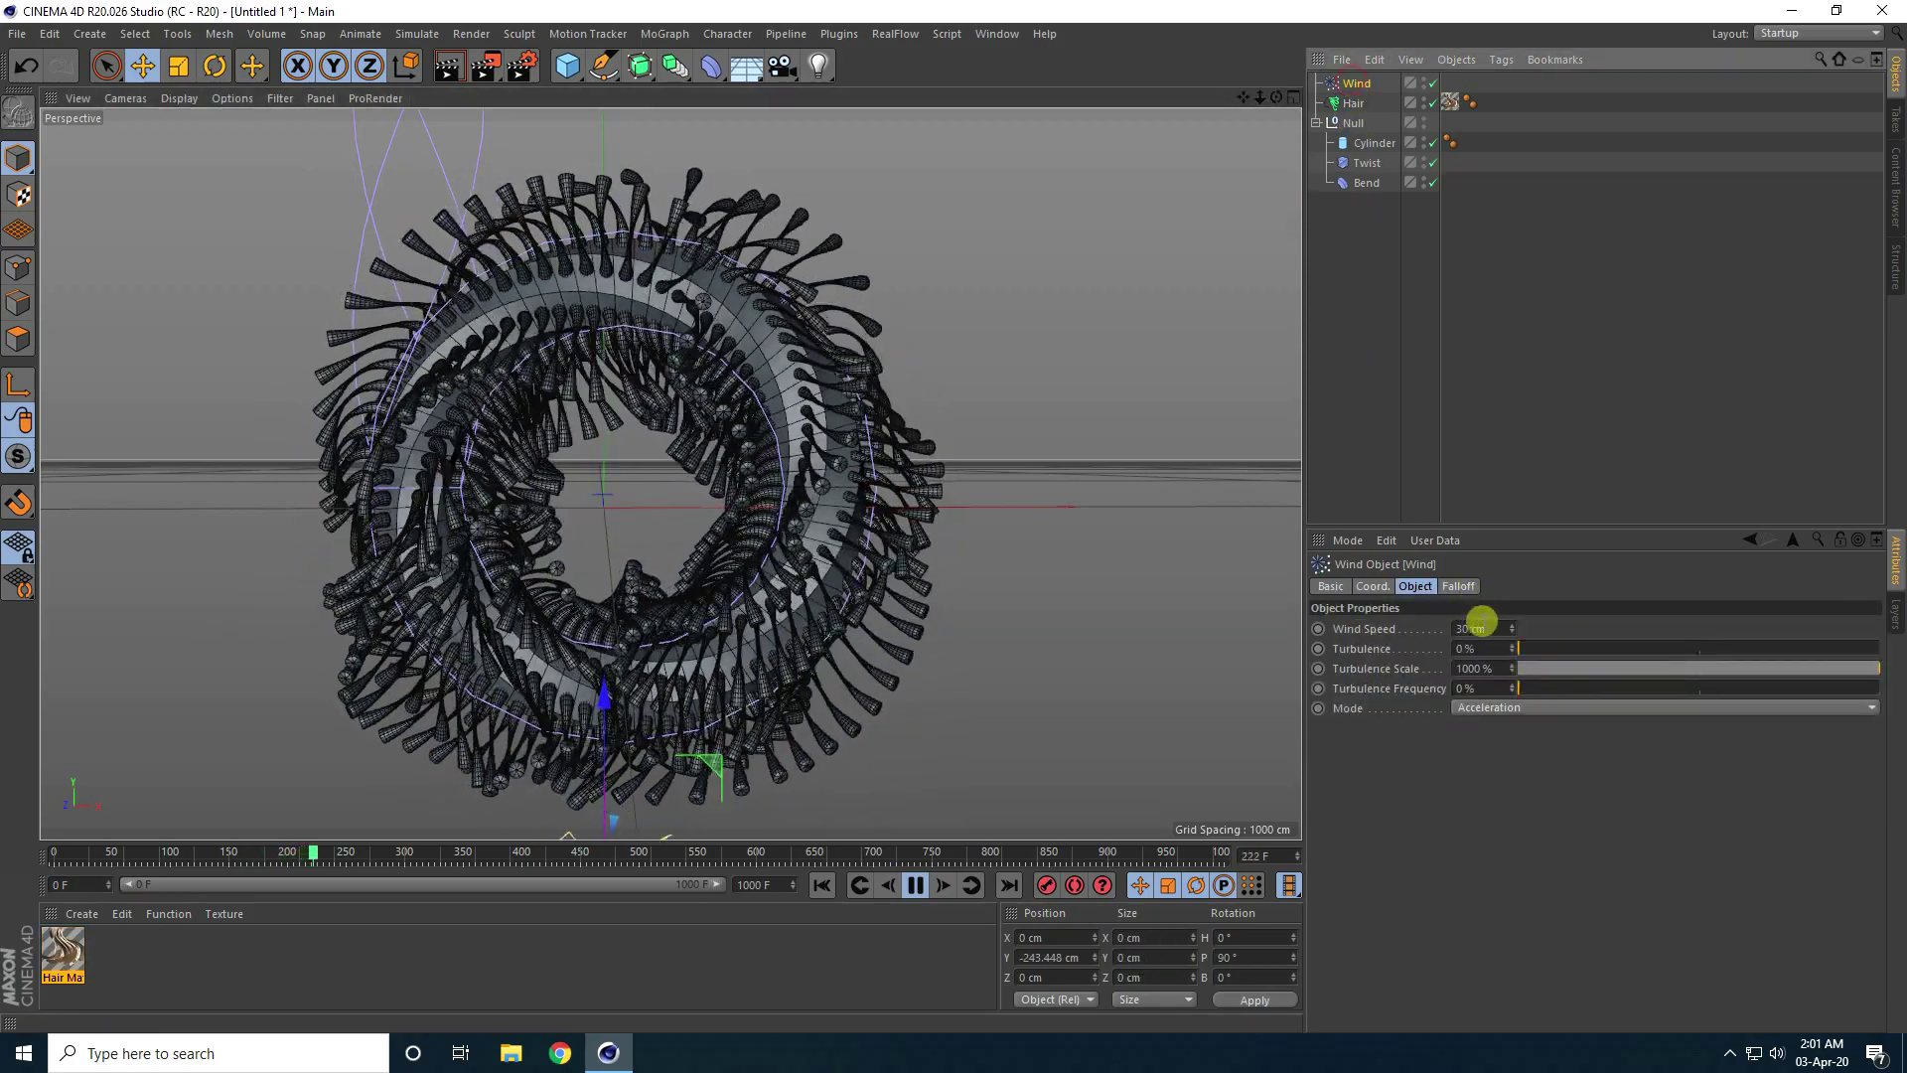
pyautogui.doubleClick(1470, 629)
pyautogui.write('35')
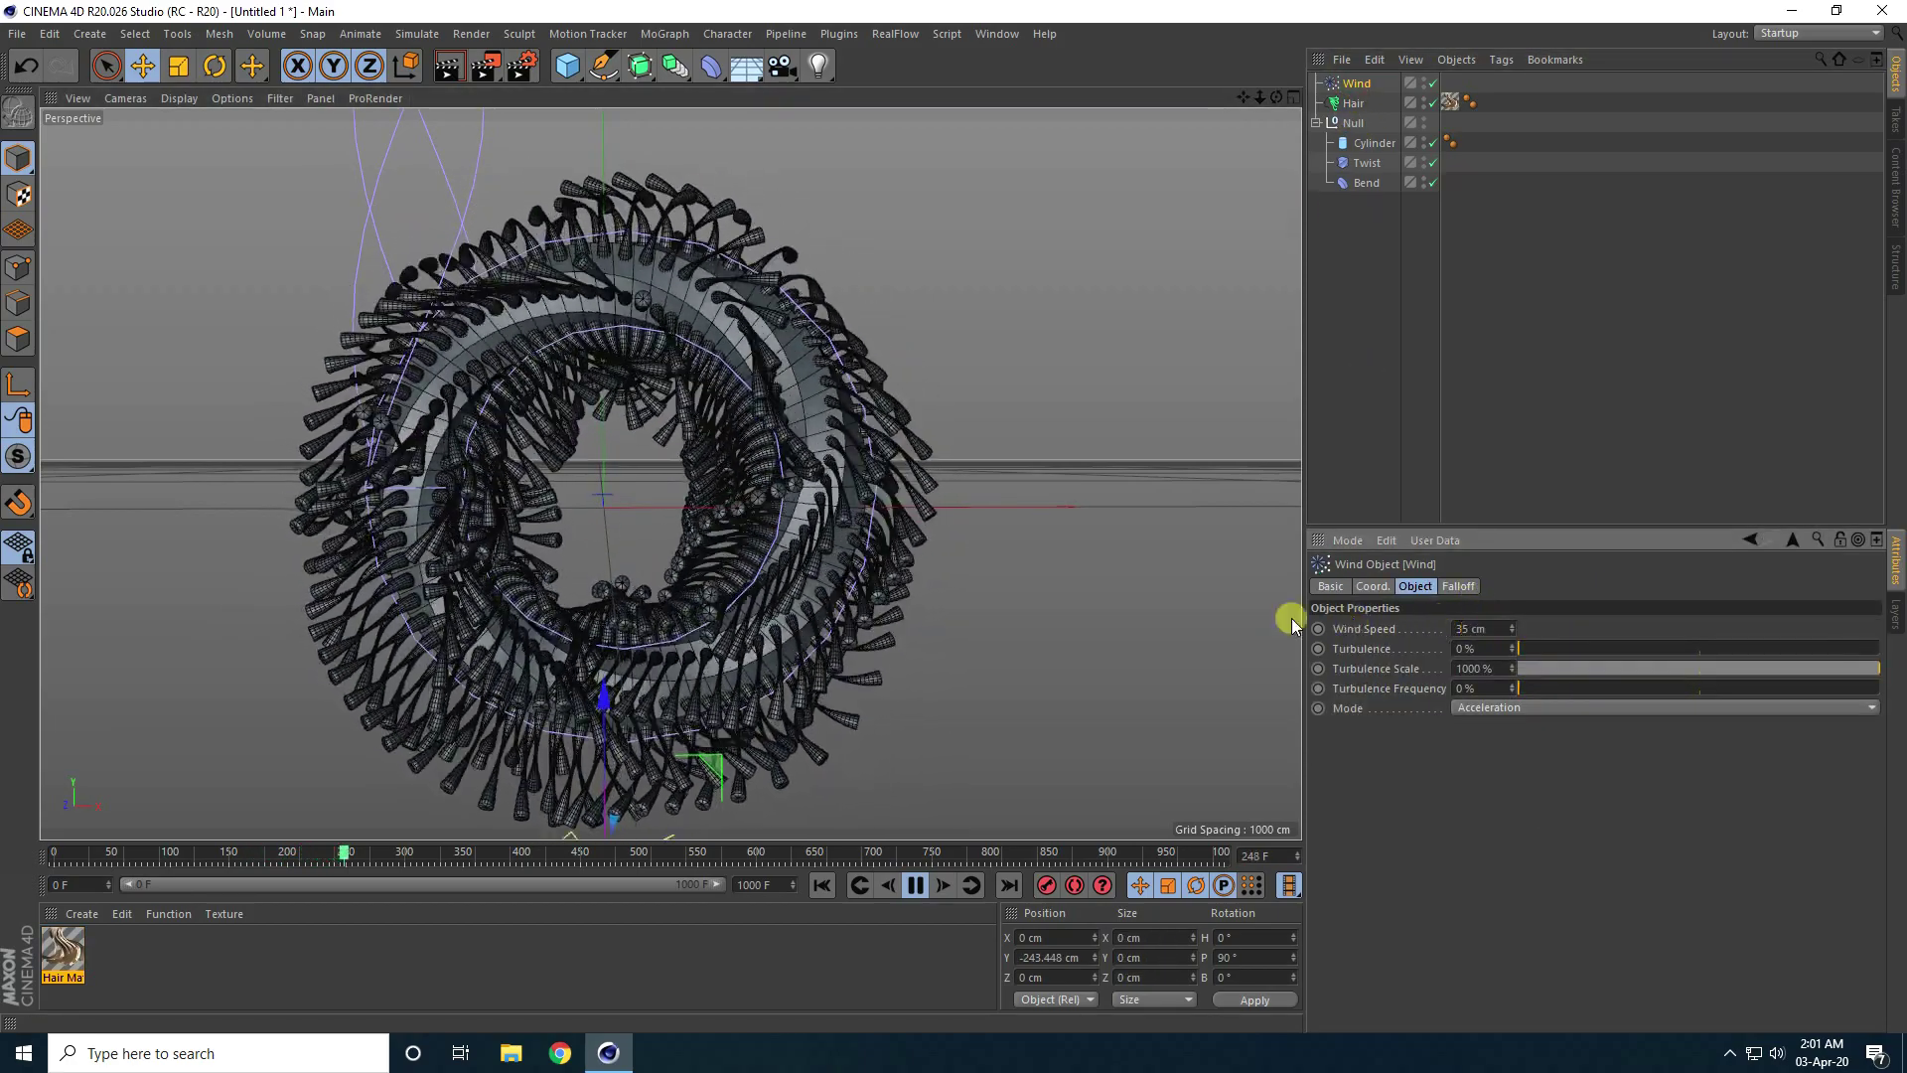
pyautogui.click(914, 885)
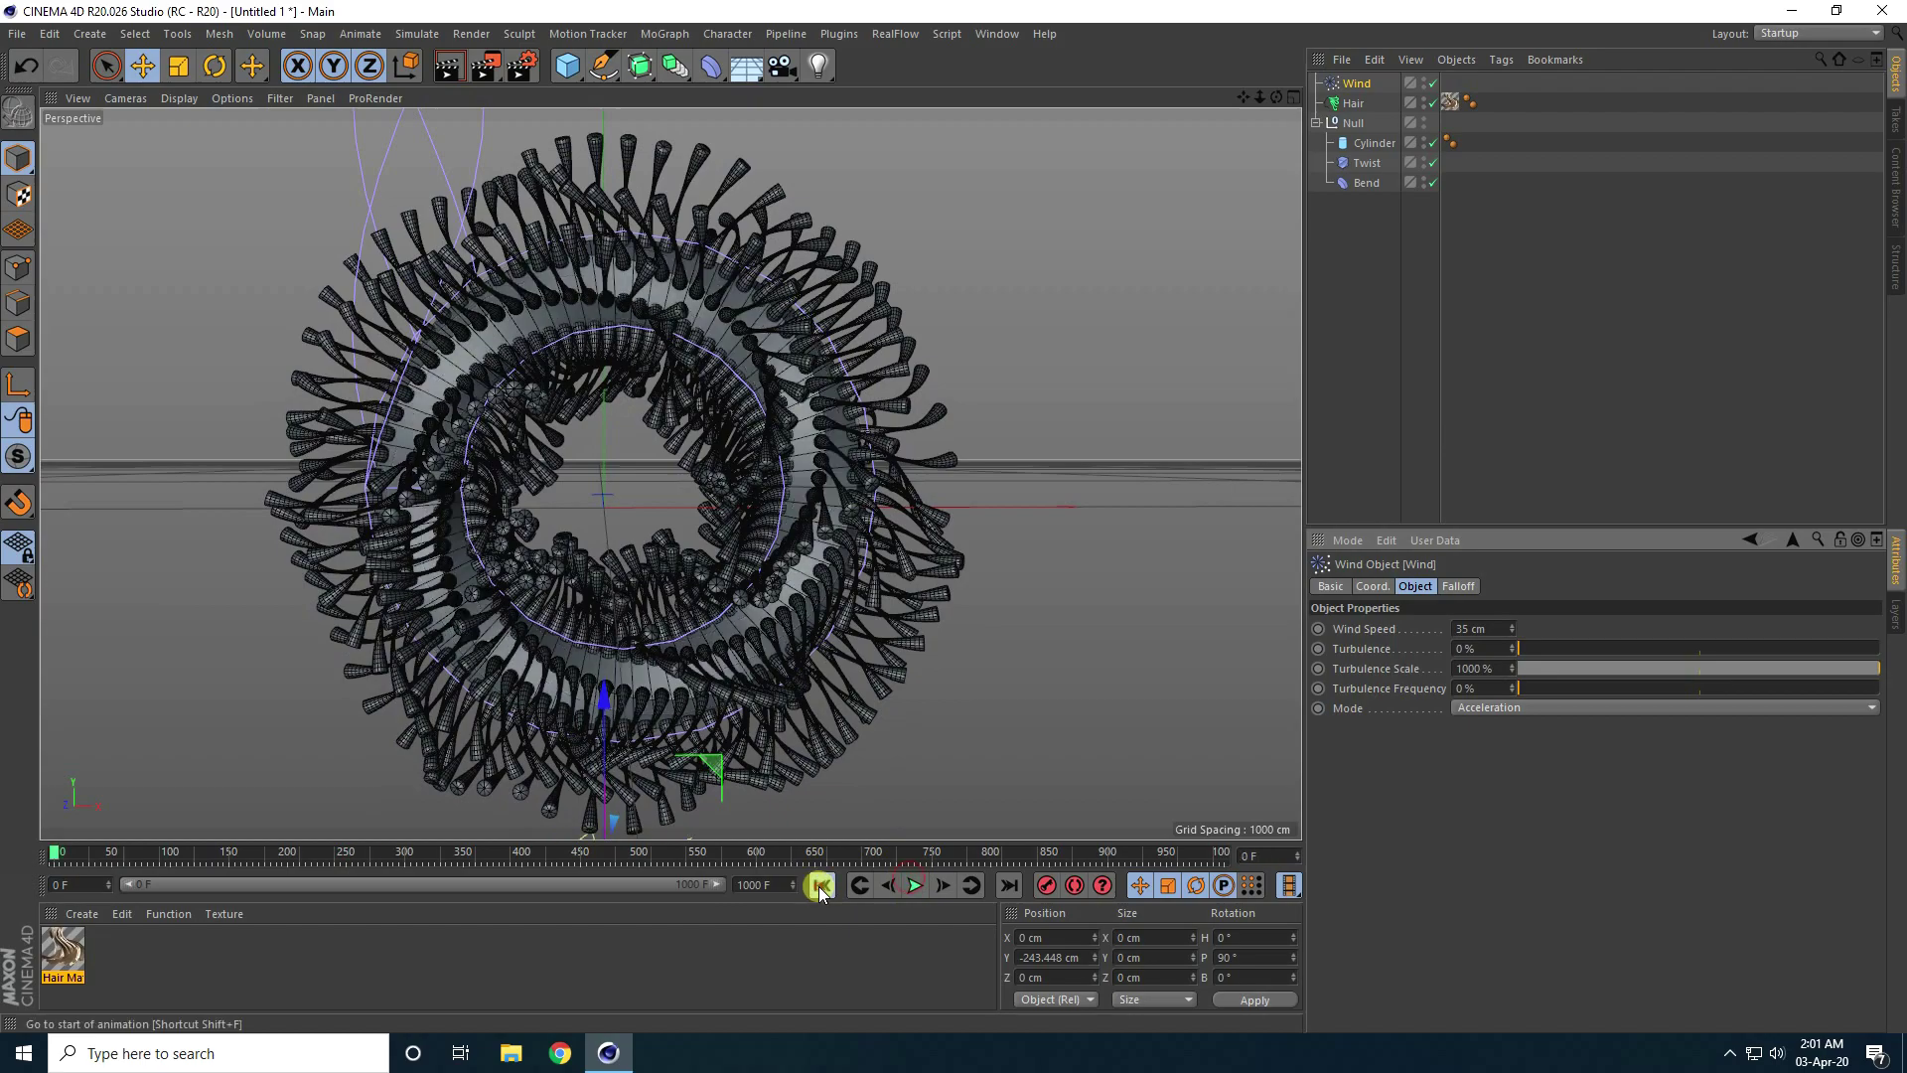
pyautogui.click(915, 885)
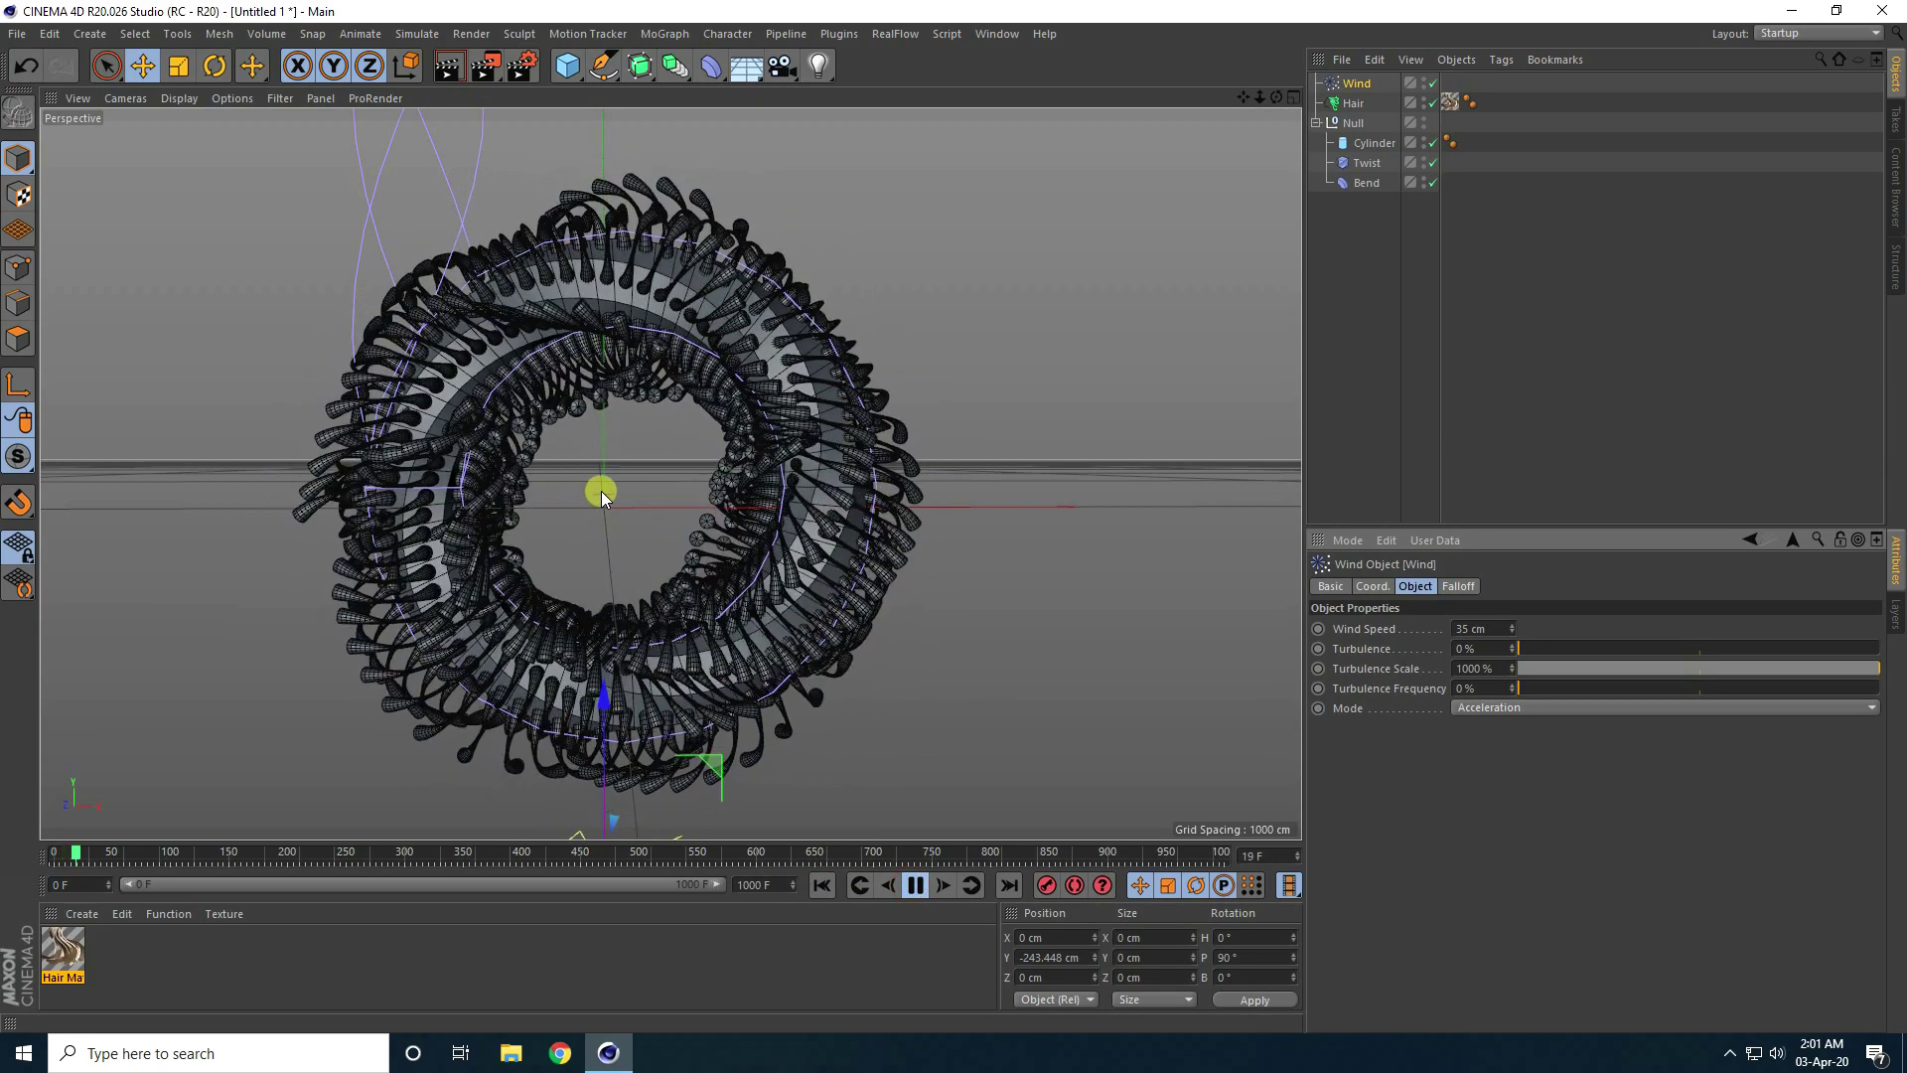
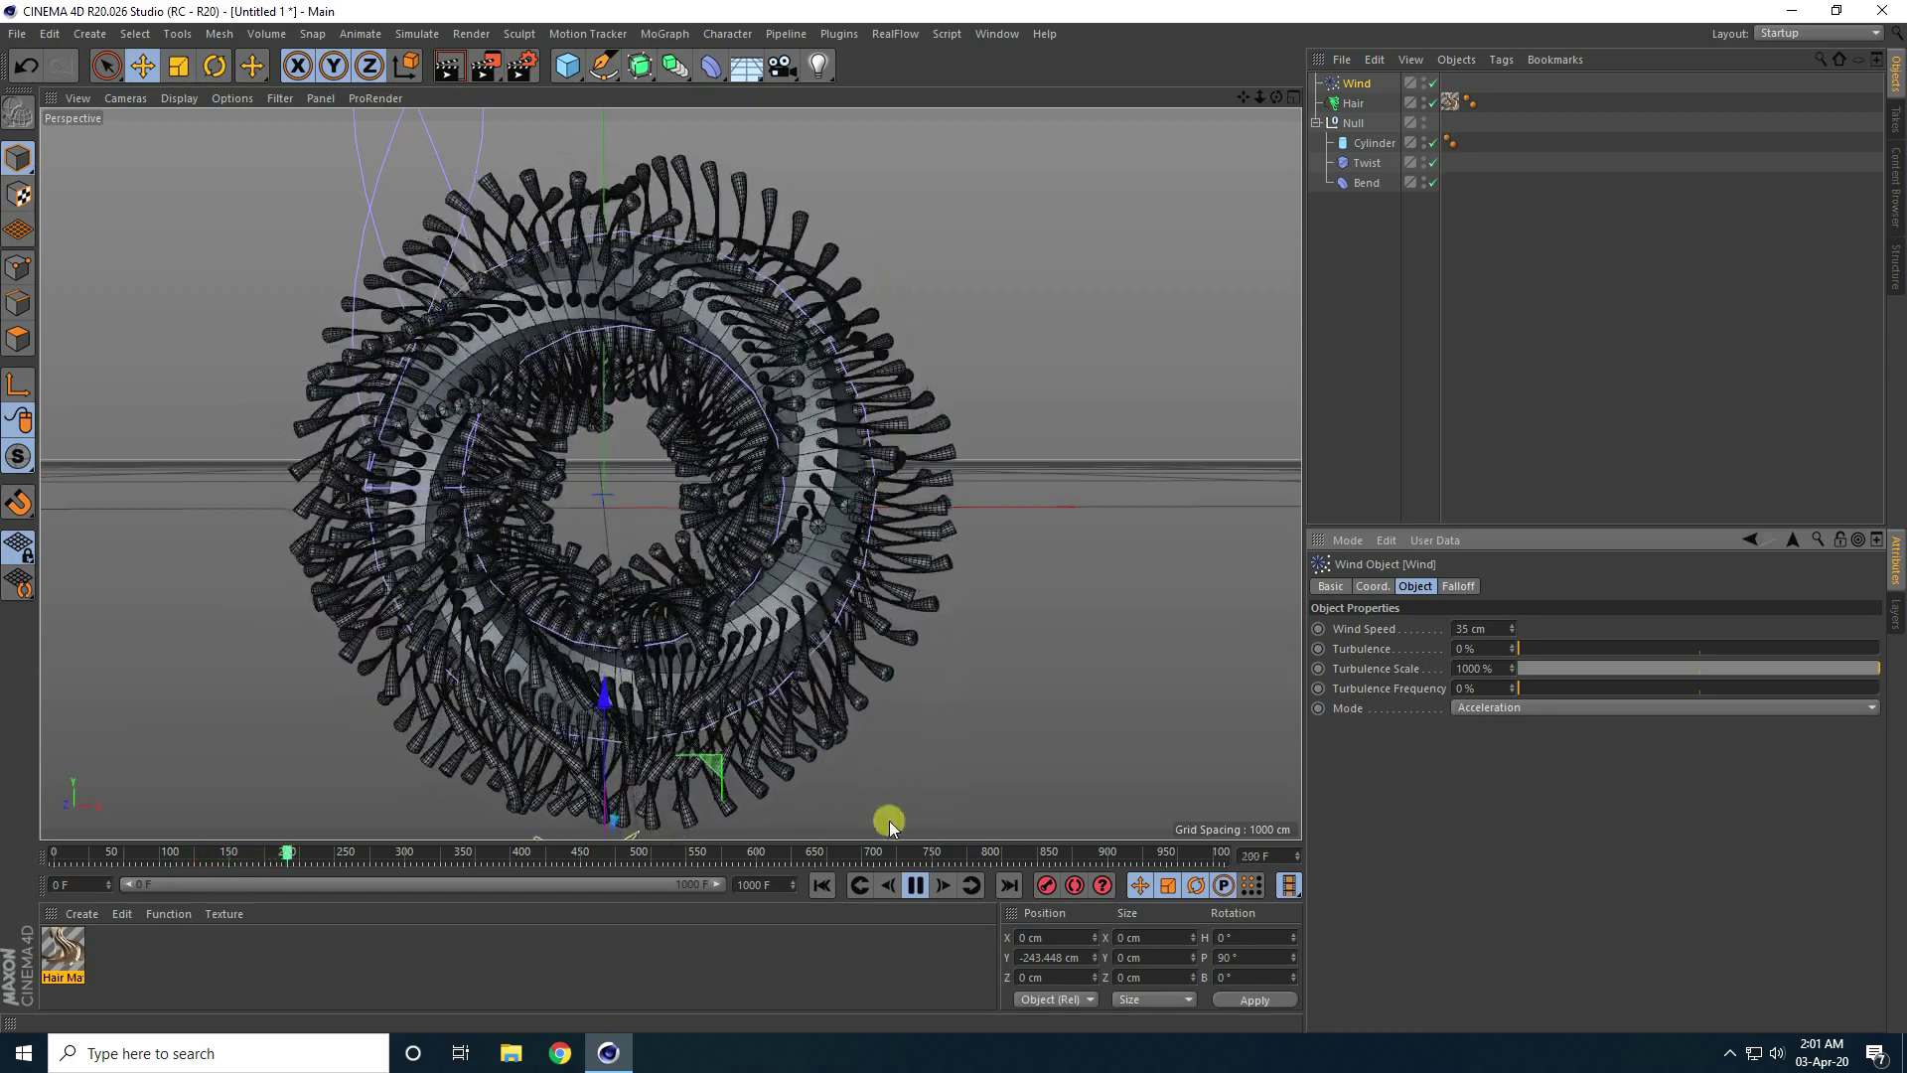
# - Stop the animation and load the materials saved in the scene file Untitled 1
pyautogui.click(914, 885)
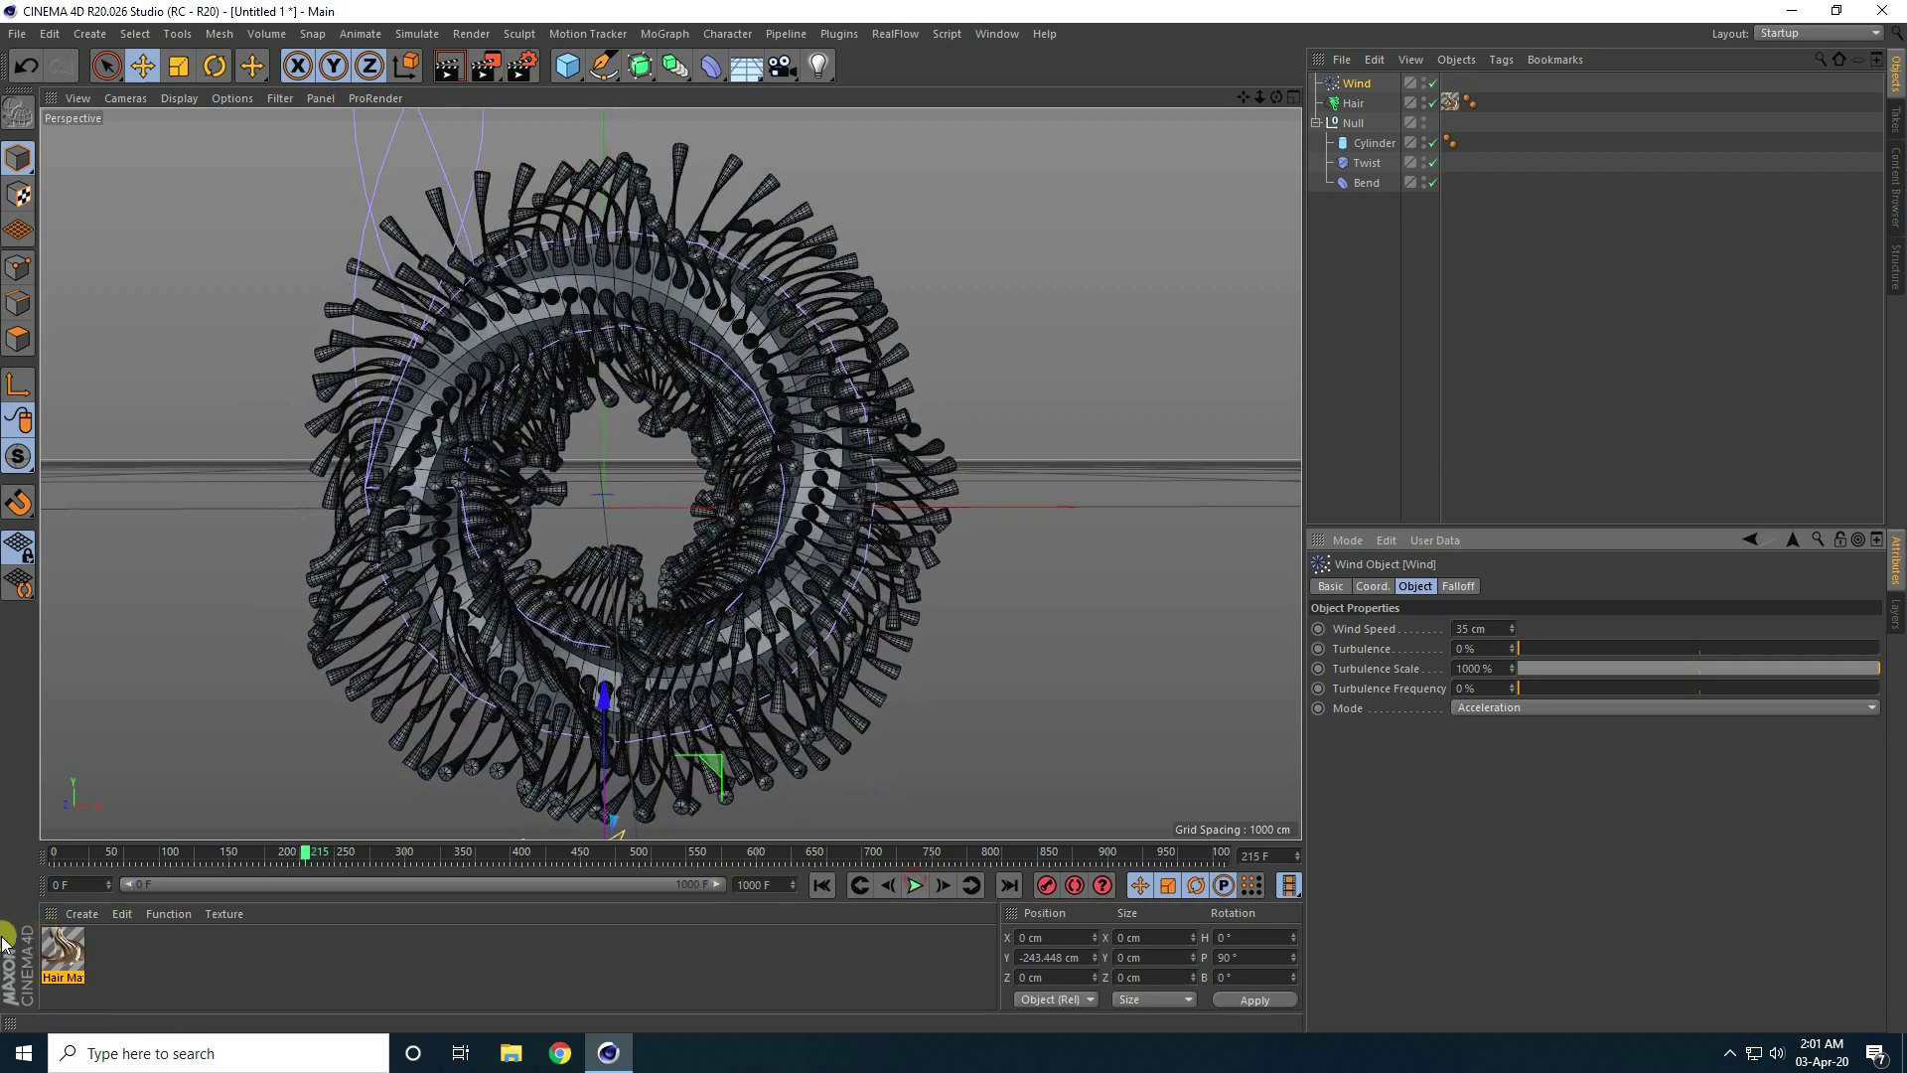
pyautogui.click(99, 916)
pyautogui.click(118, 801)
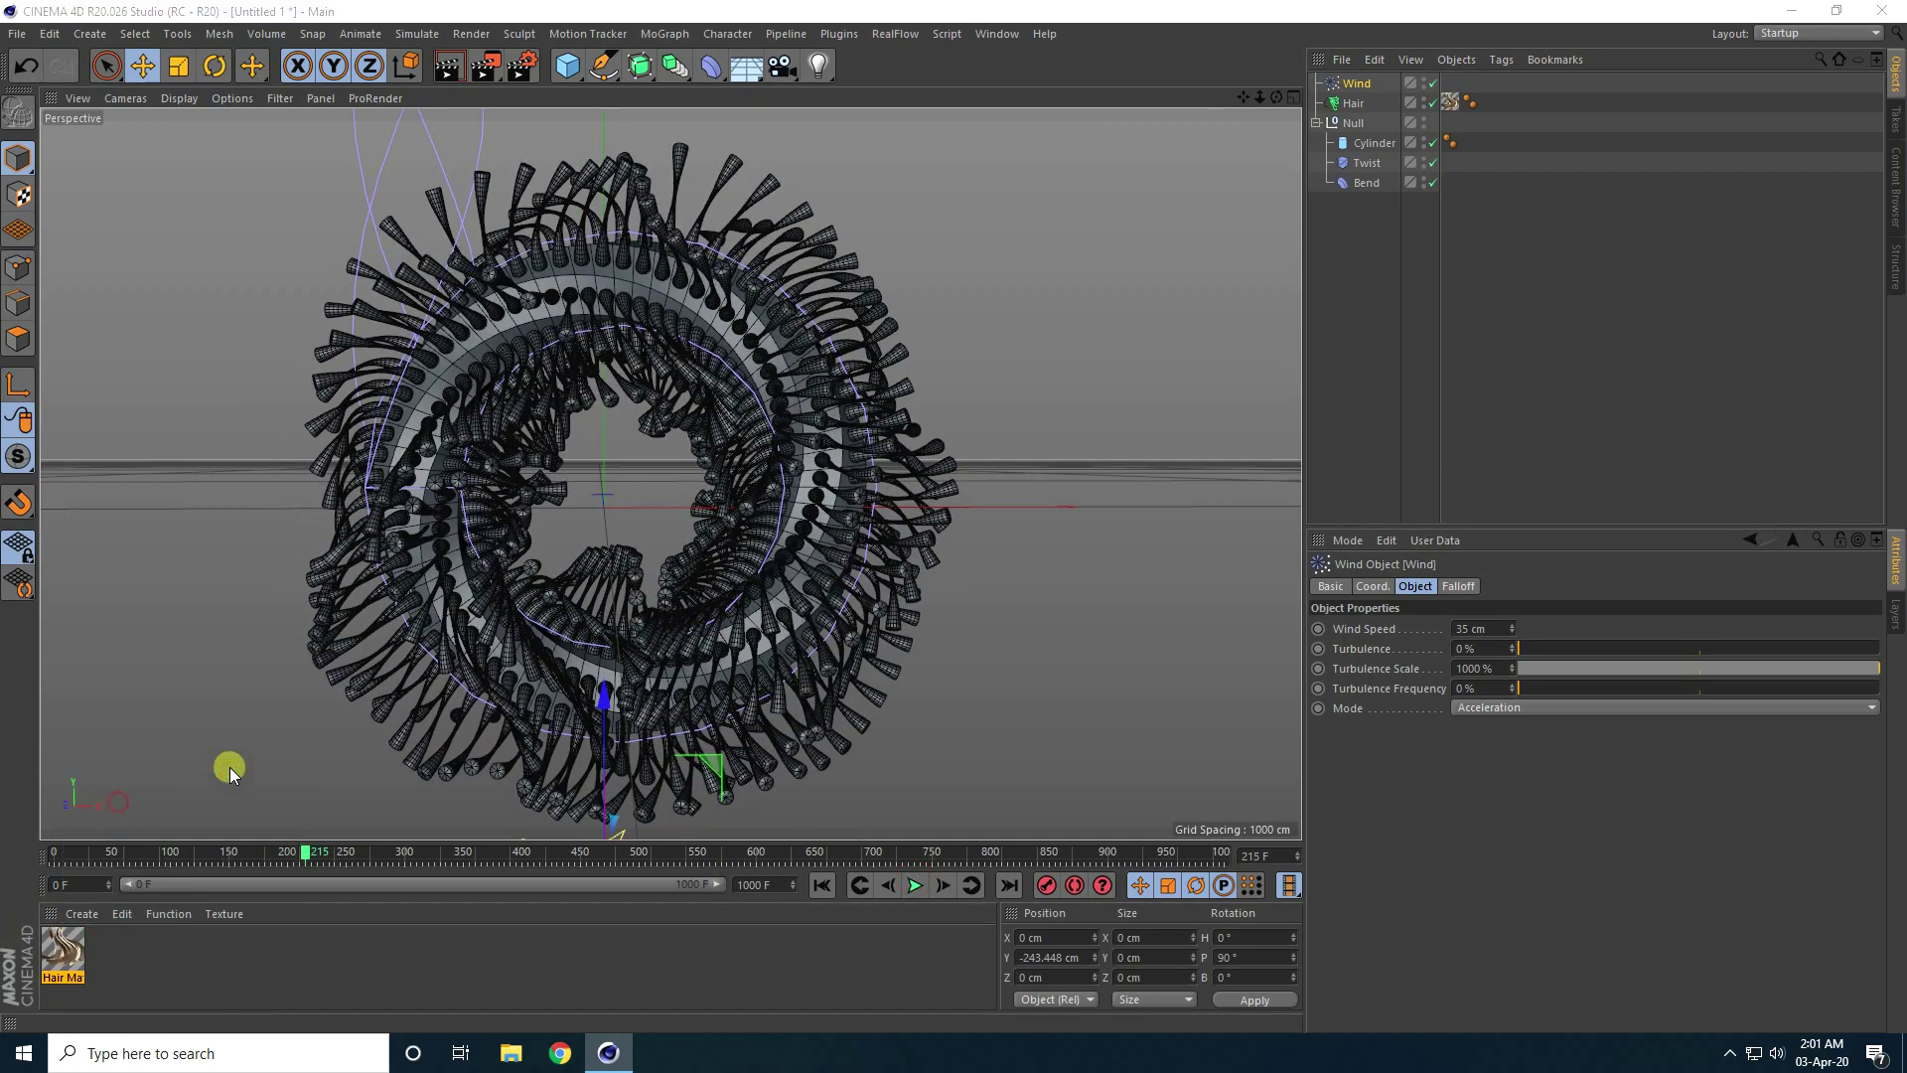
pyautogui.click(455, 212)
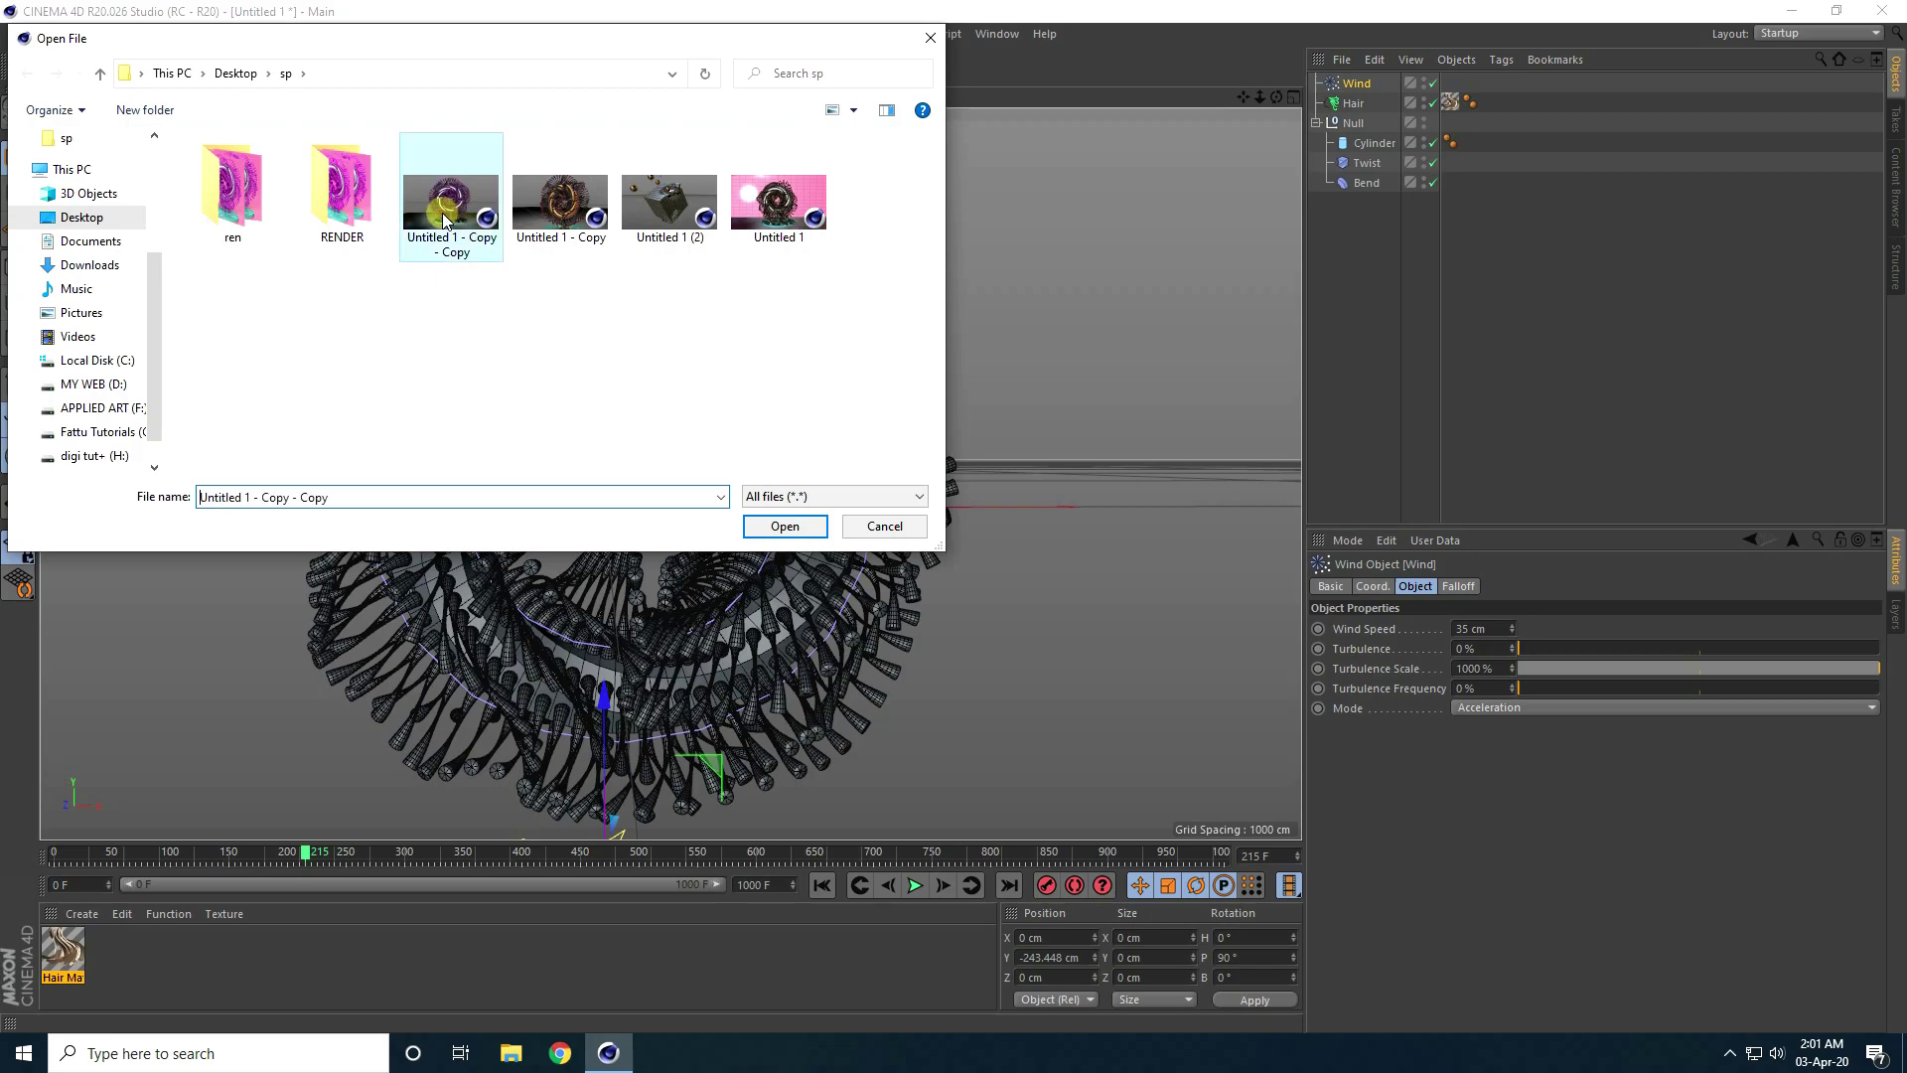
pyautogui.click(779, 204)
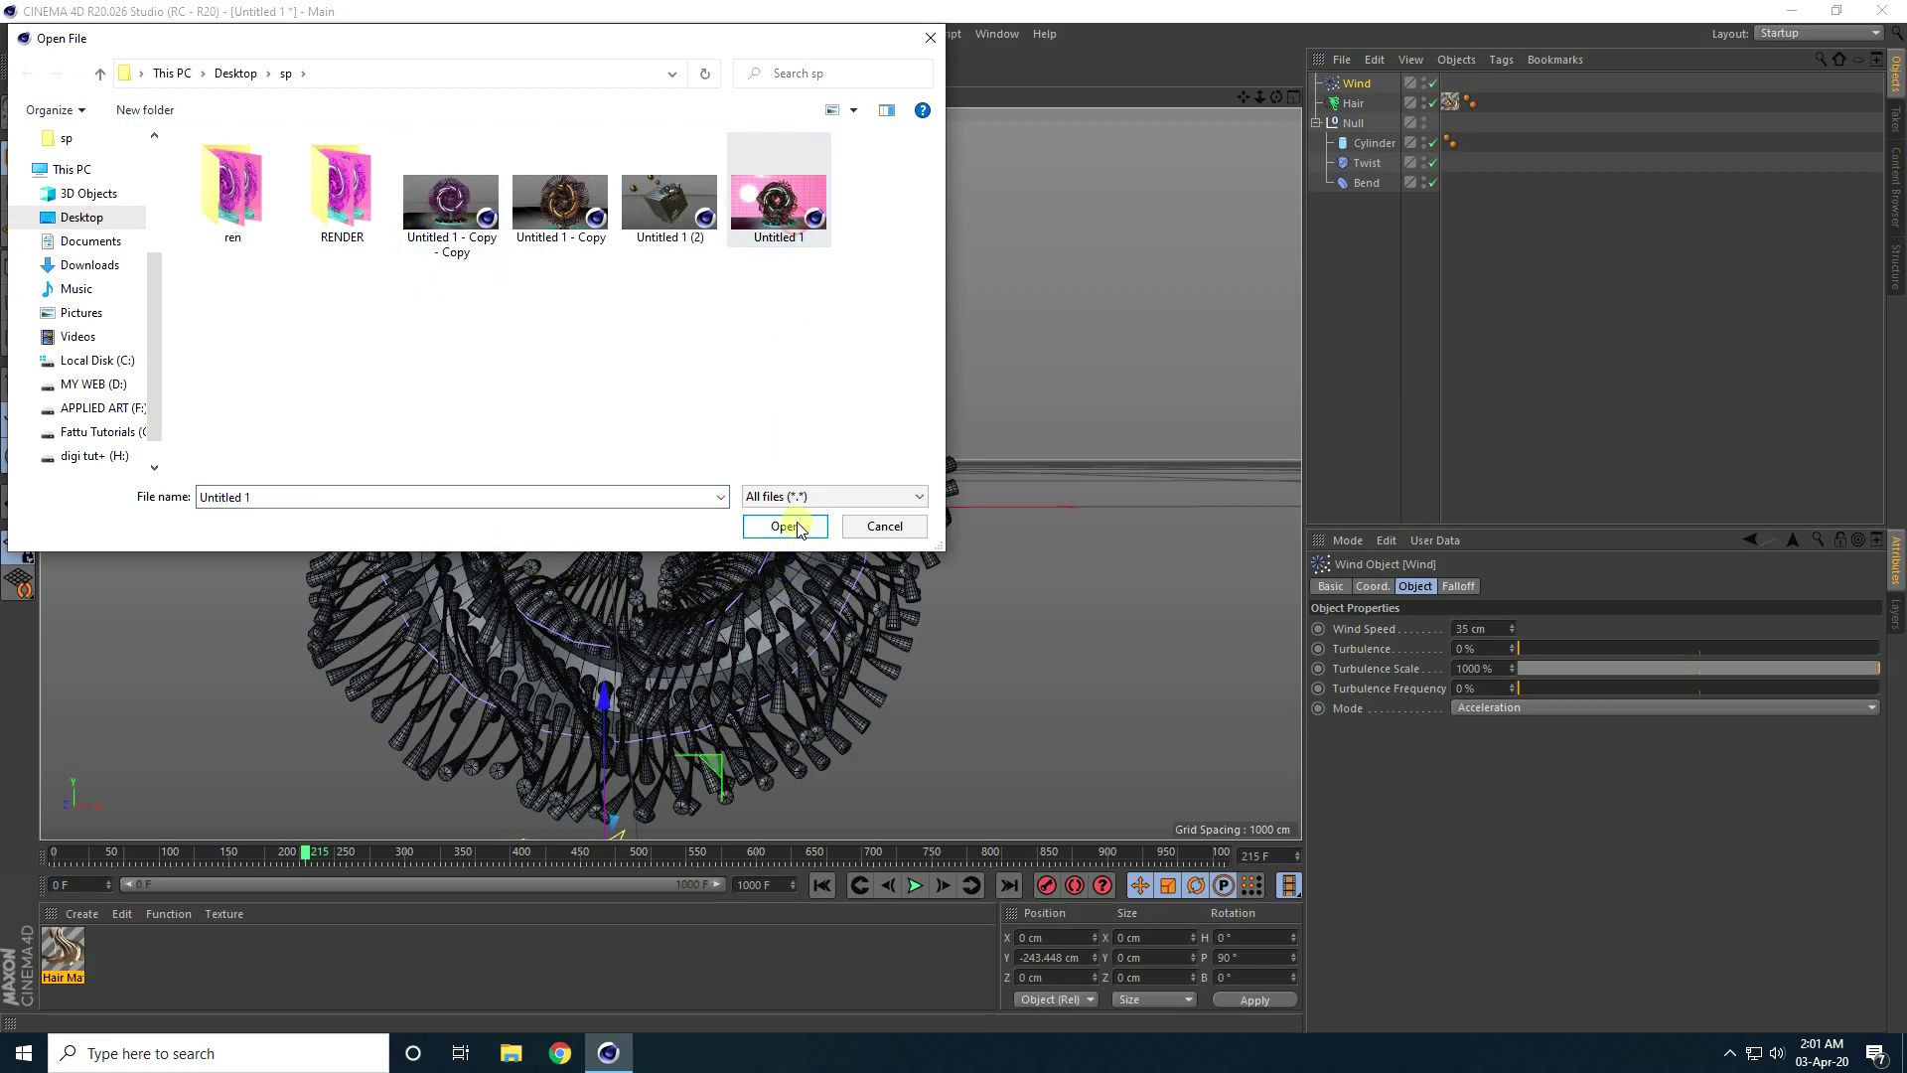
pyautogui.click(784, 525)
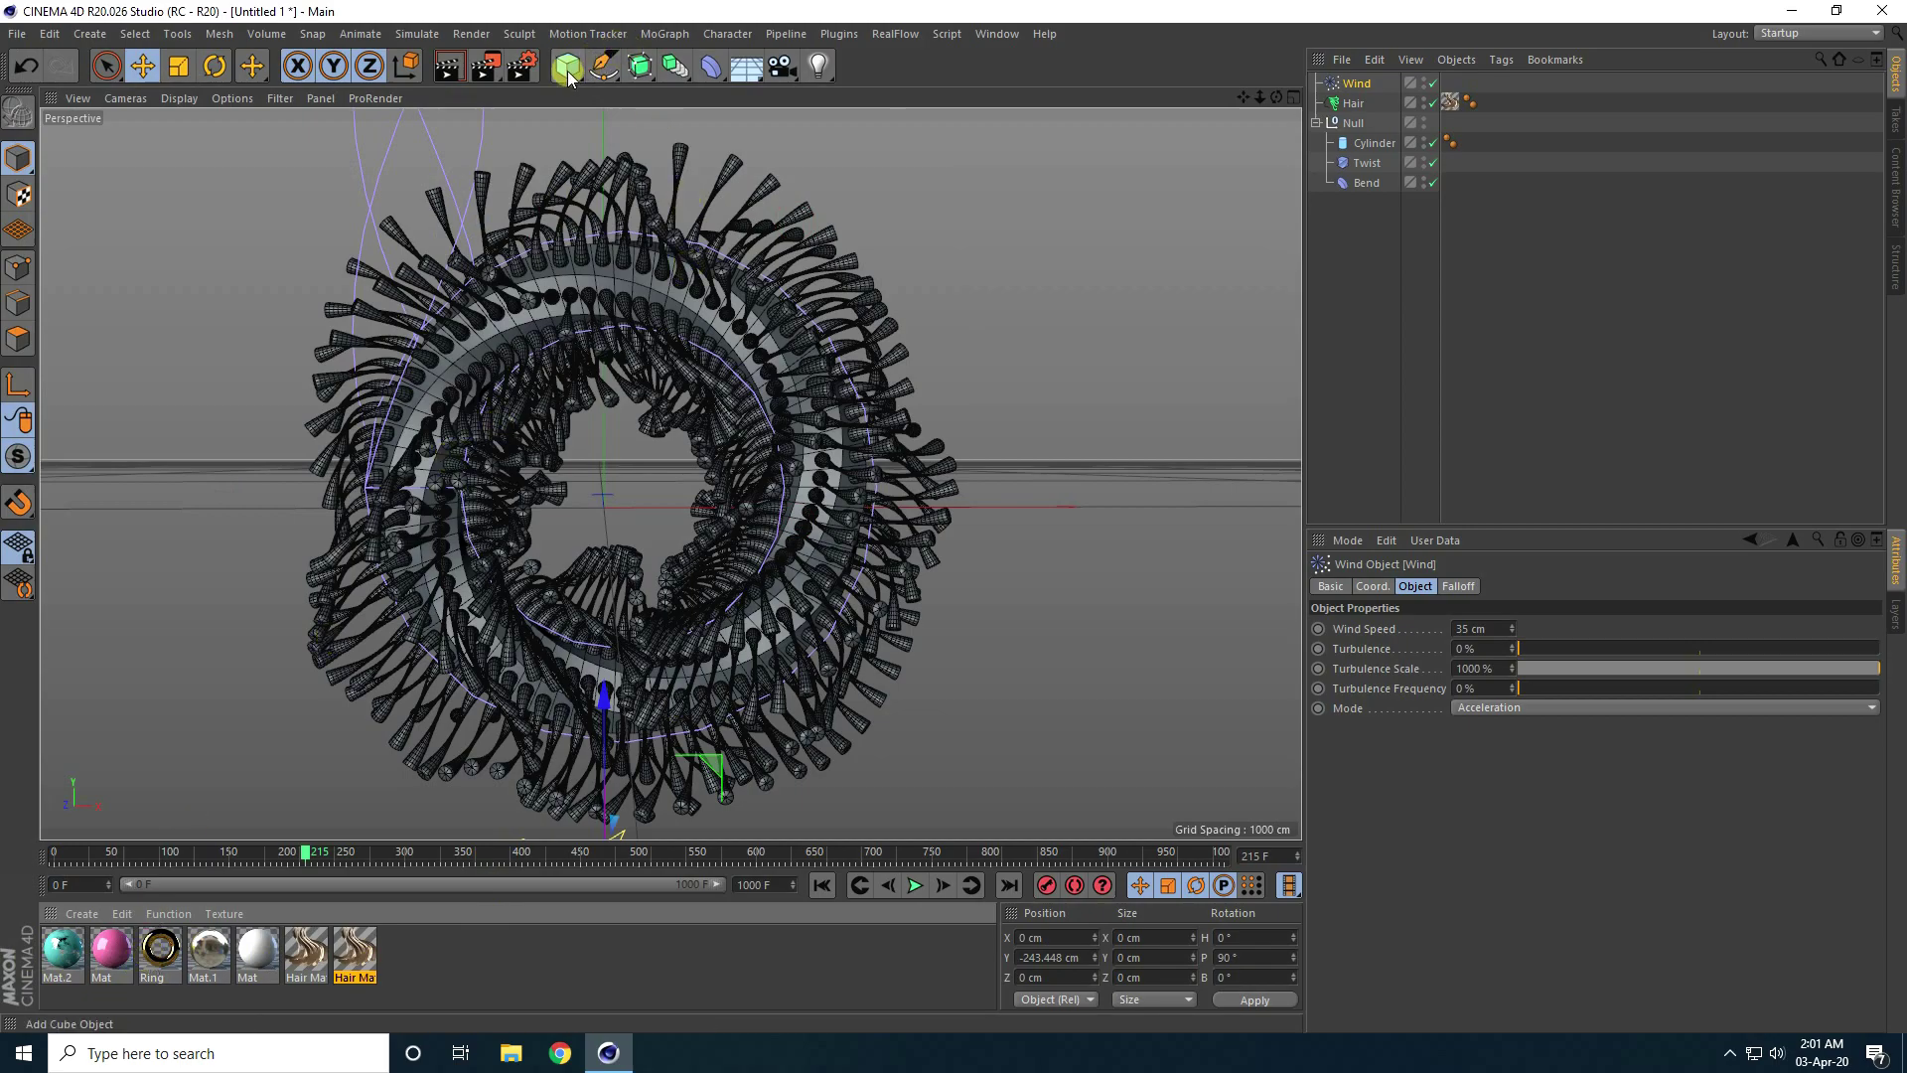
# - Add a cylinder stand below the ring, about 11.6 cm in radius and 200 cm high, at Y about -208 cm
pyautogui.moveTo(568, 69); pyautogui.dragTo(974, 80)
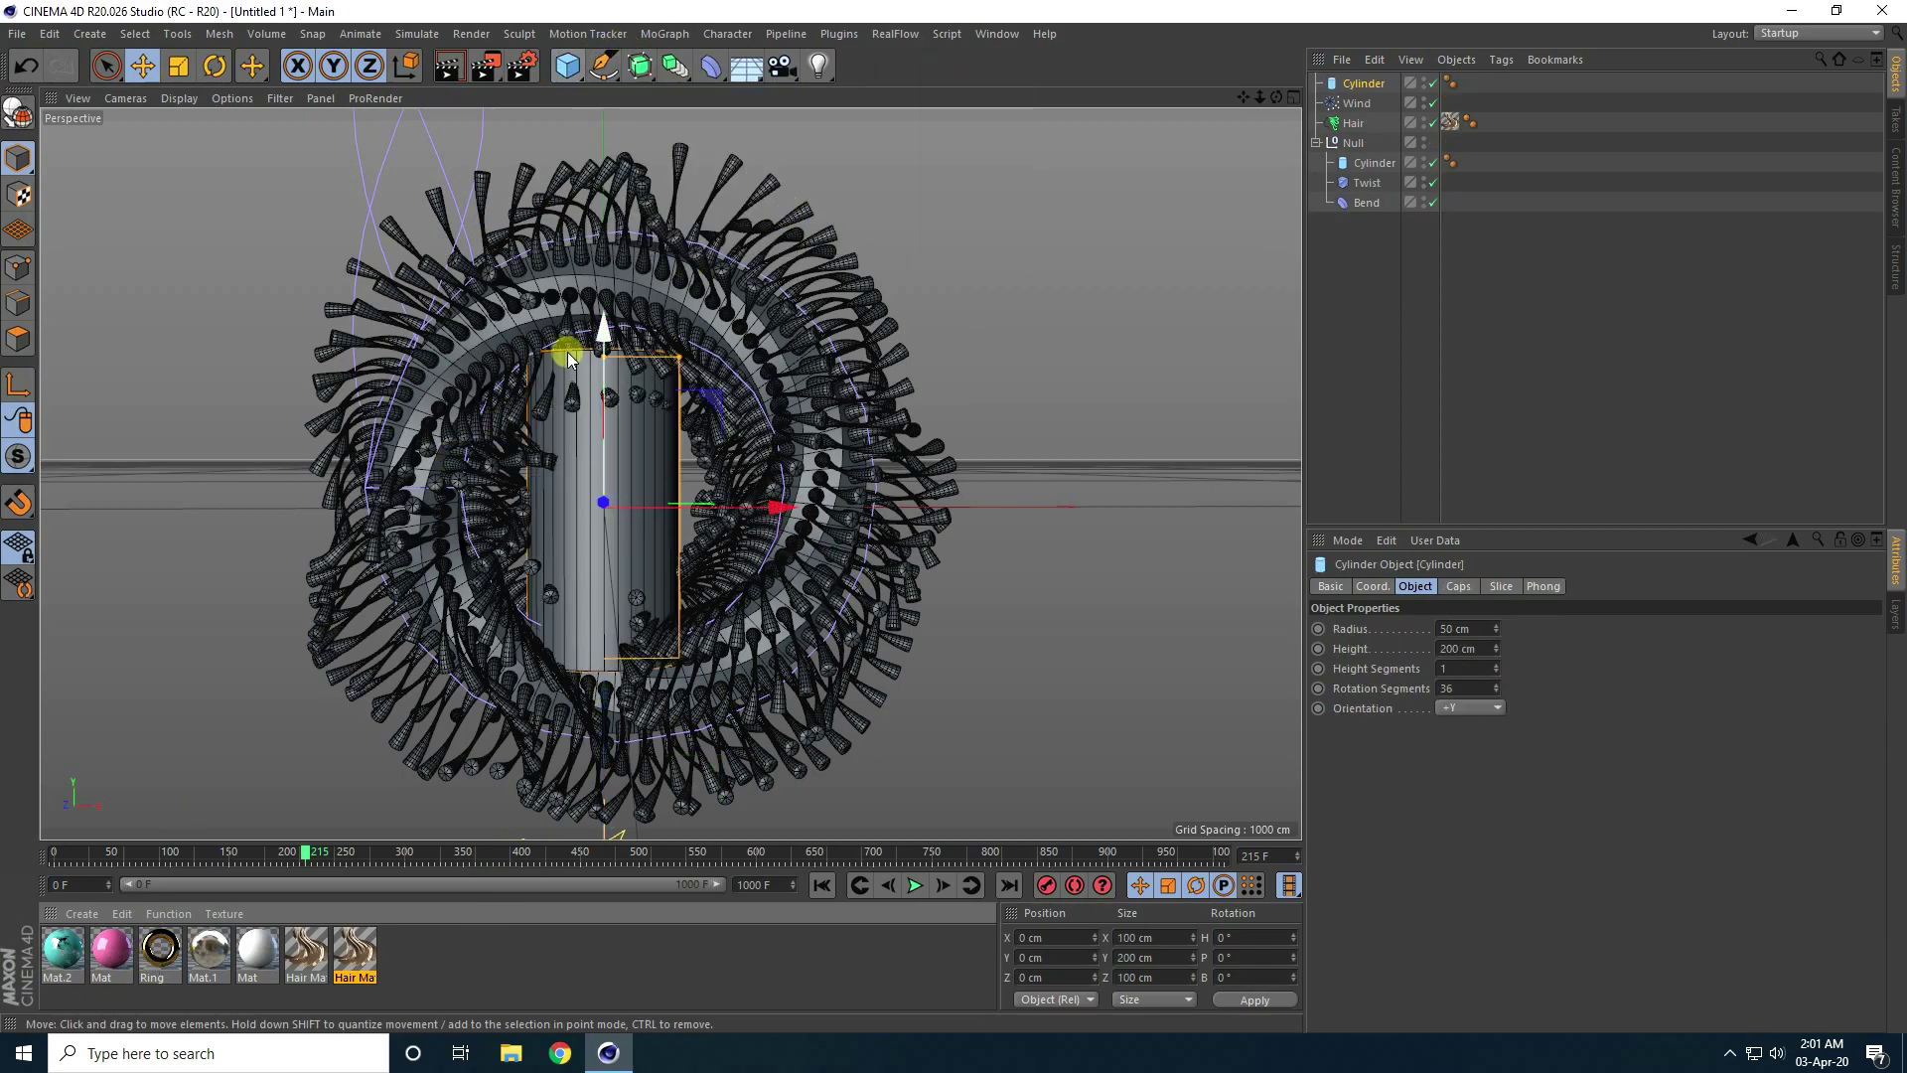
pyautogui.keyDown('alt'); pyautogui.moveTo(683, 250); pyautogui.dragTo(645, 286, button='right'); pyautogui.keyUp('alt')
pyautogui.moveTo(679, 325); pyautogui.dragTo(636, 326)
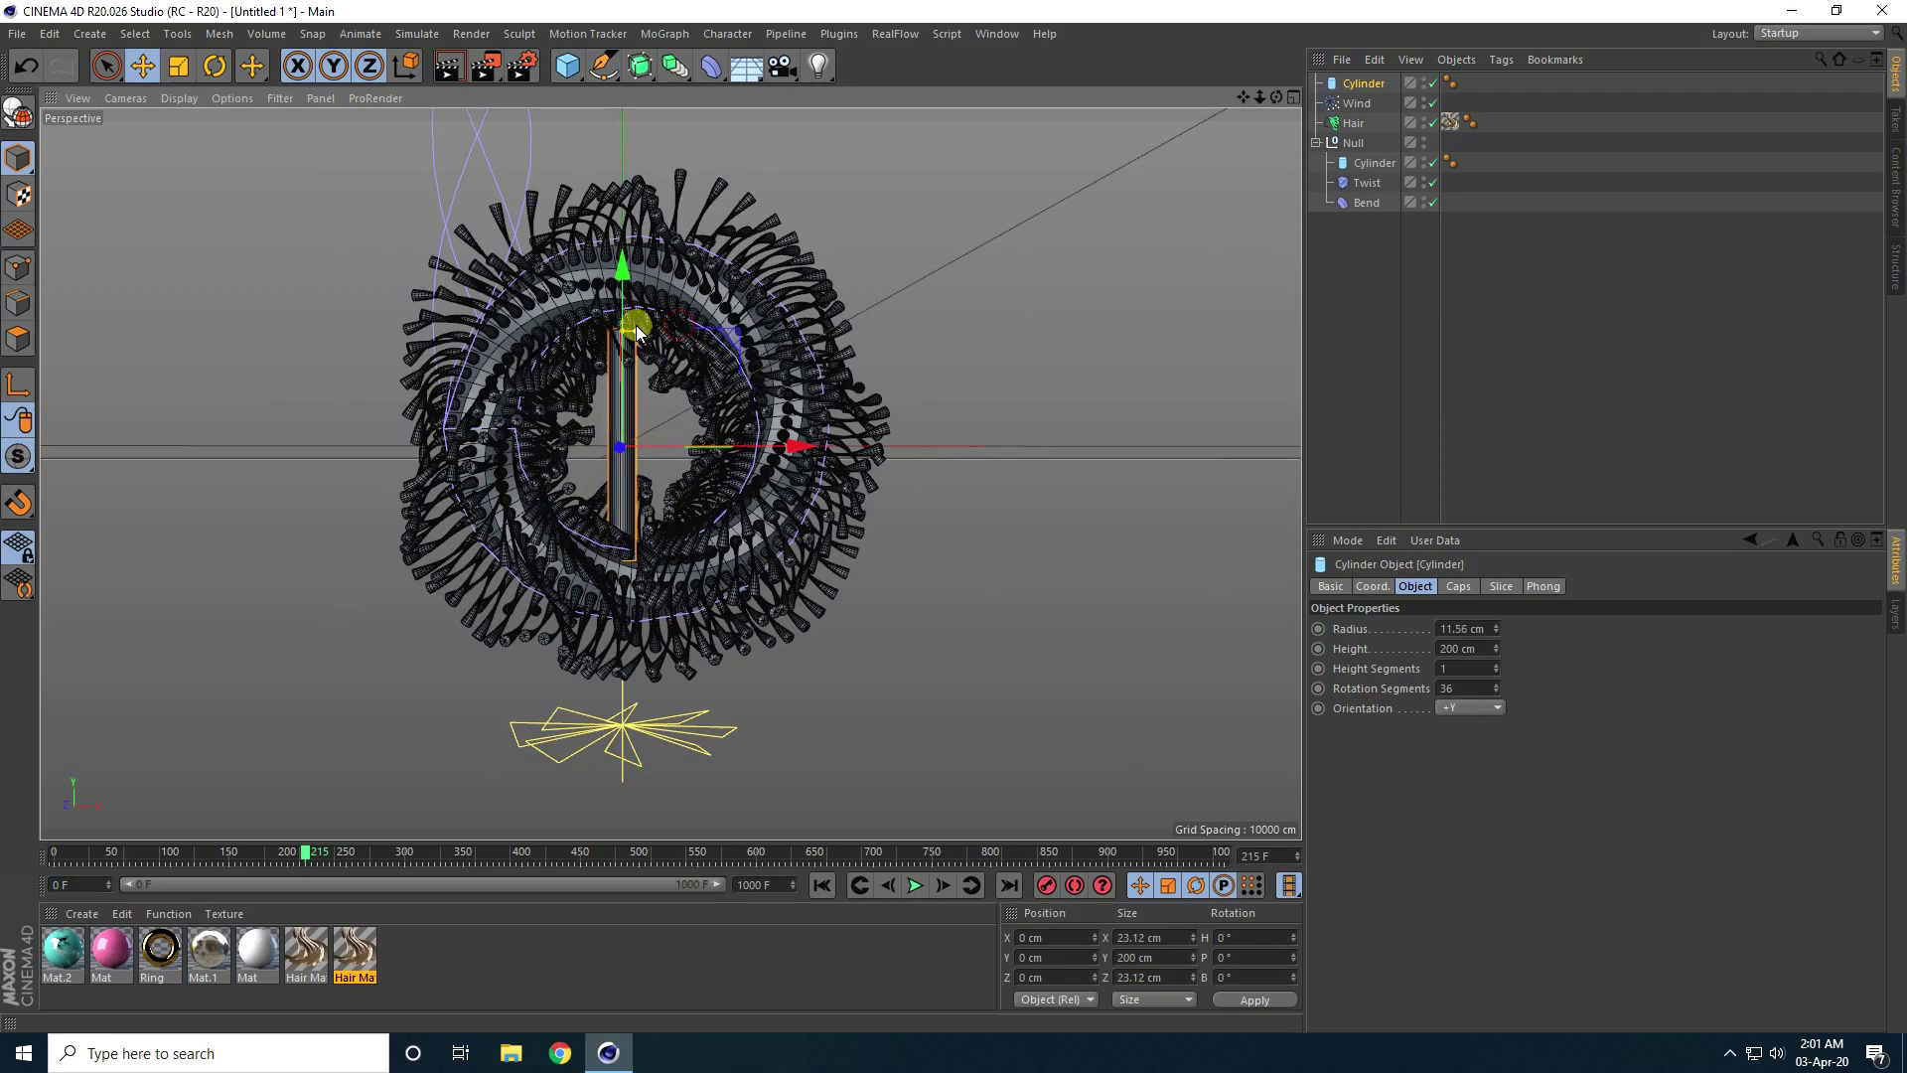
pyautogui.moveTo(621, 261); pyautogui.dragTo(636, 503)
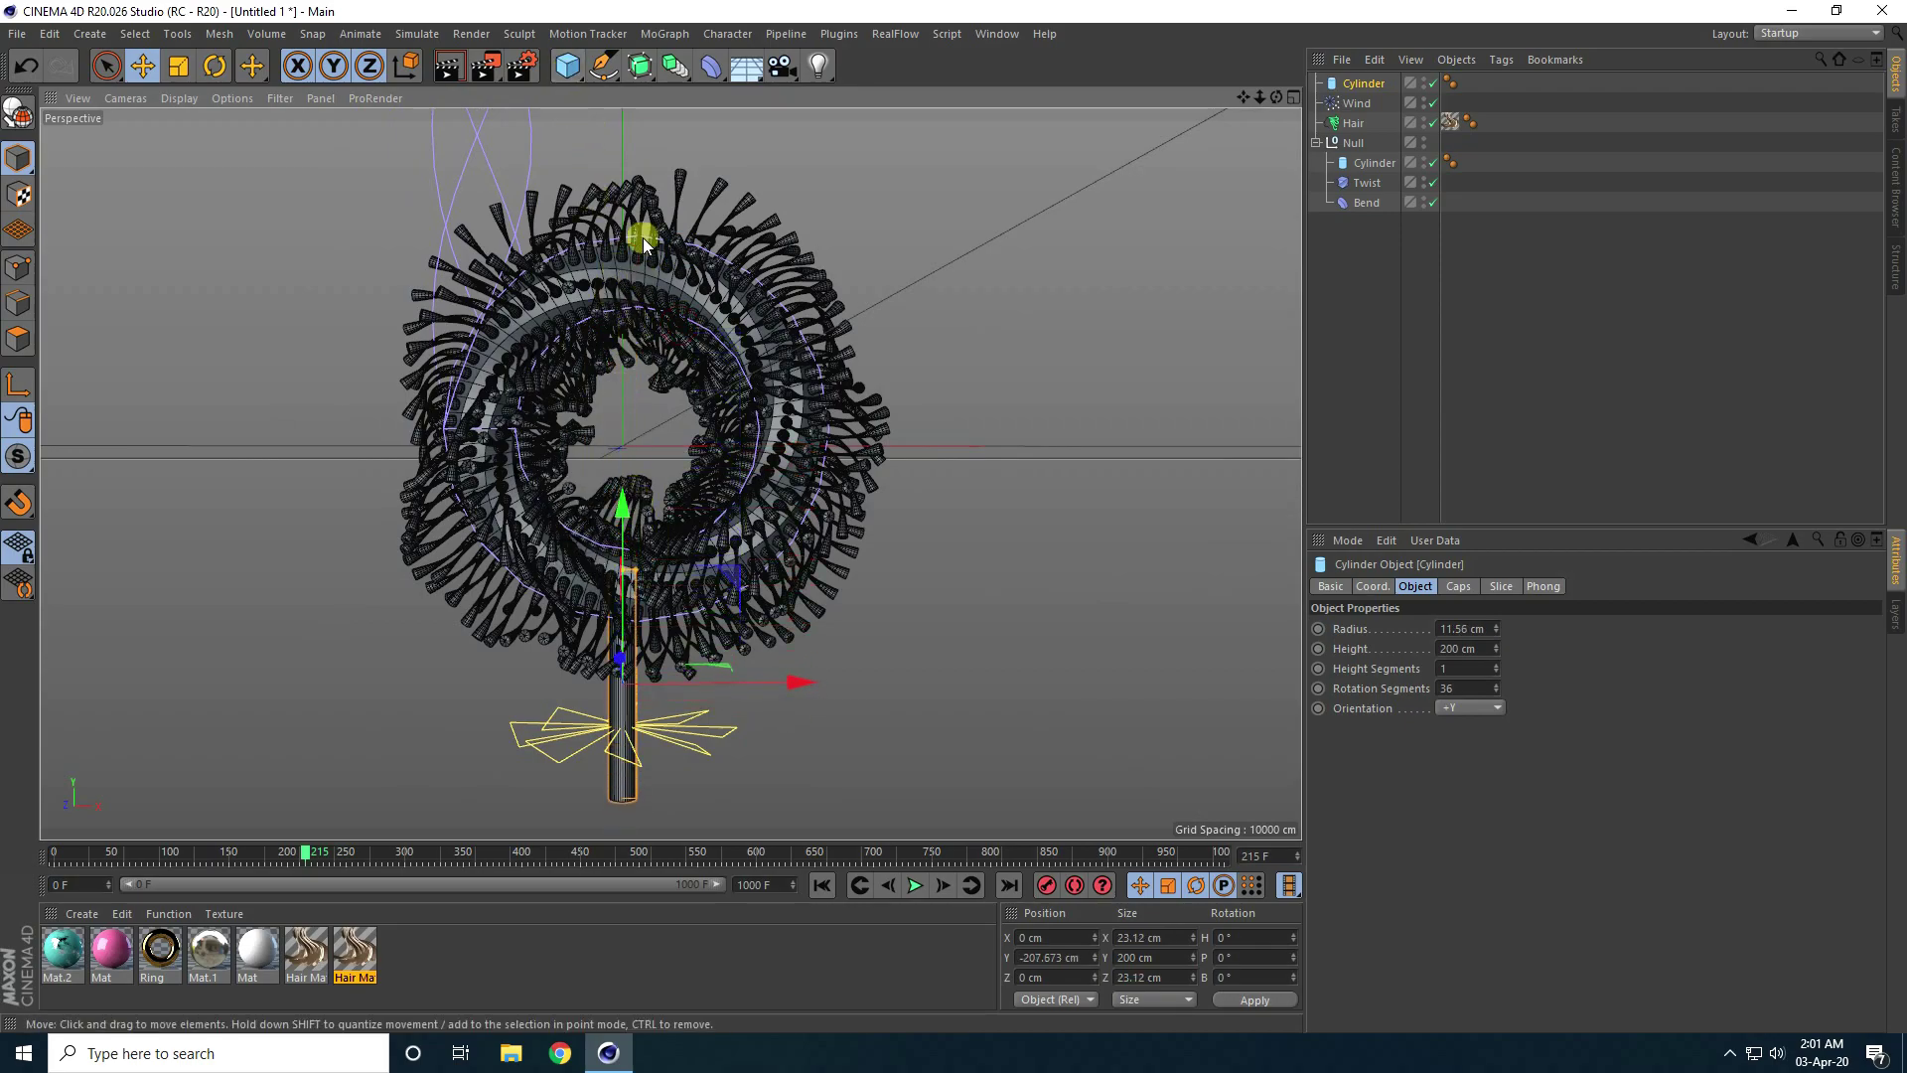
# - Add a cylinder base under the stand at Y about -313 cm, radius about 174 cm, height about 18 cm, with 86 rotation segments
pyautogui.click(569, 72)
pyautogui.click(972, 94)
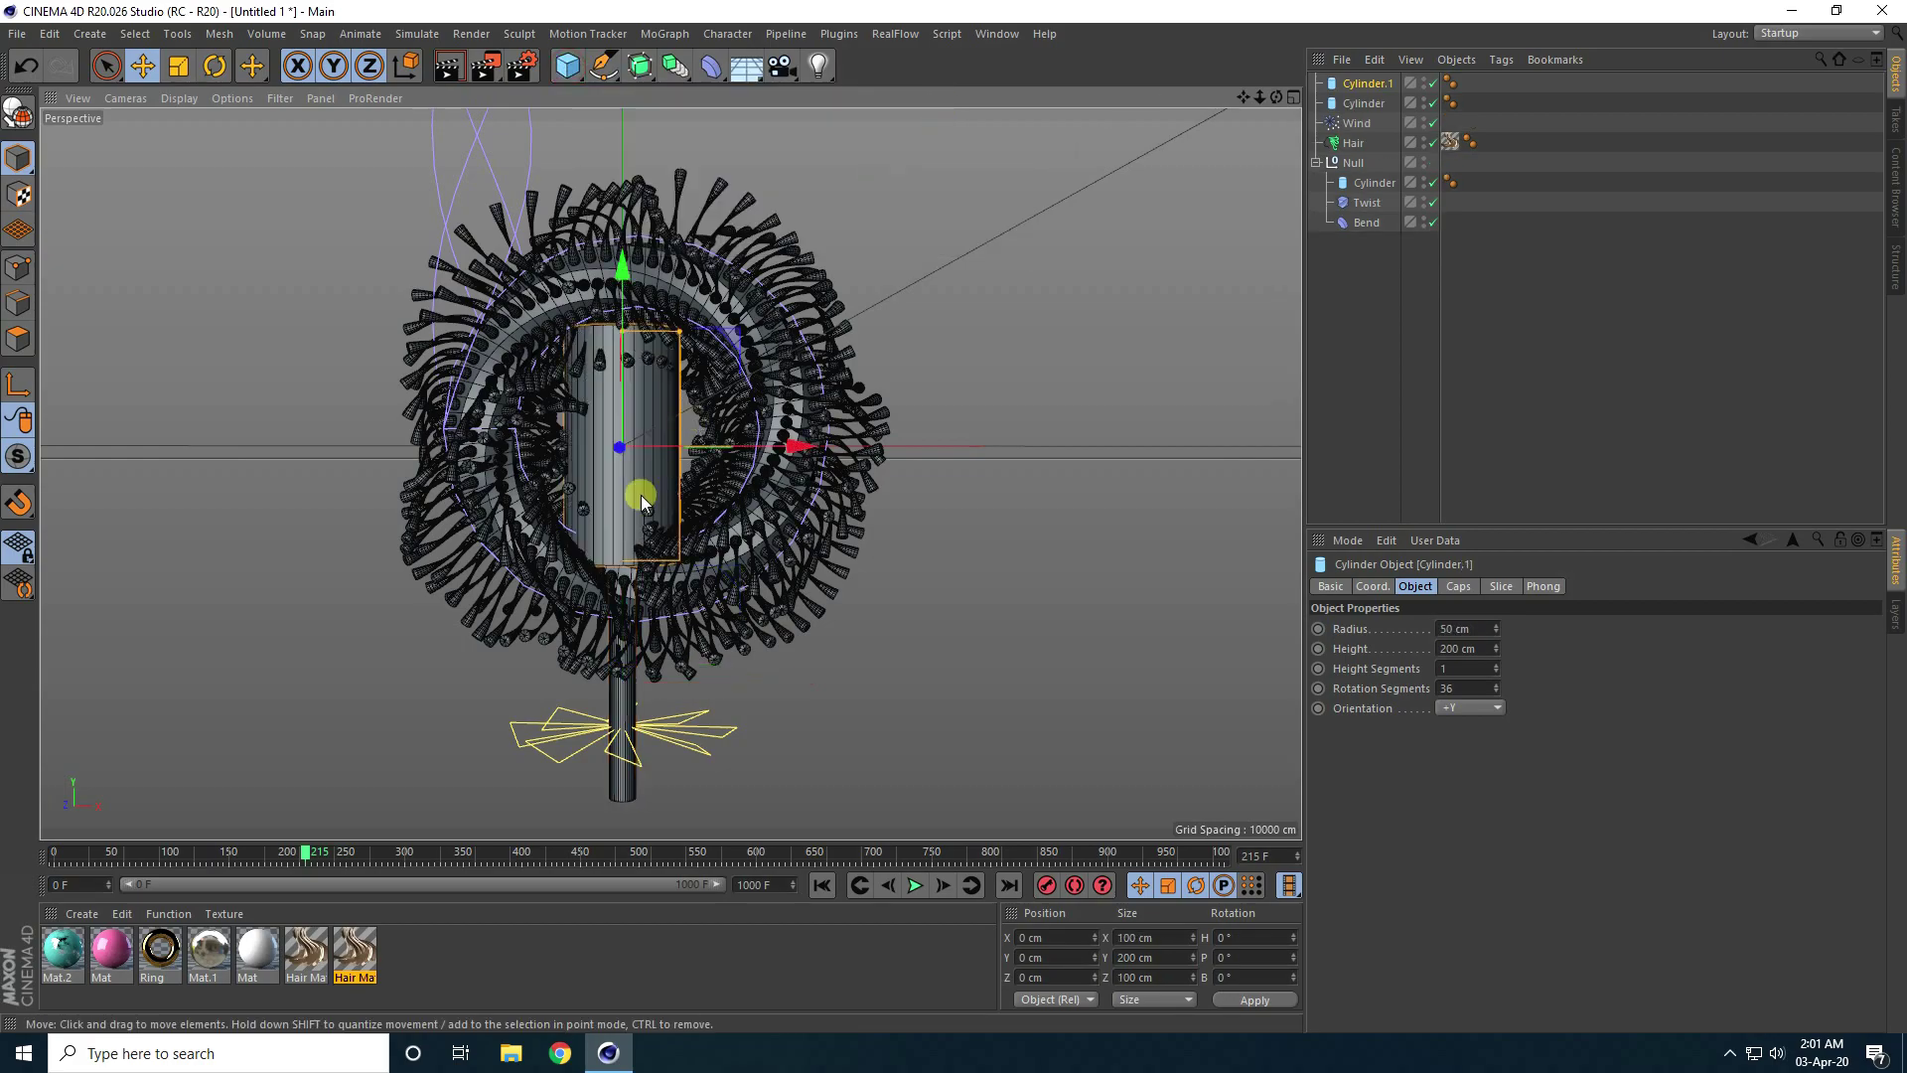
pyautogui.moveTo(623, 352); pyautogui.dragTo(736, 437)
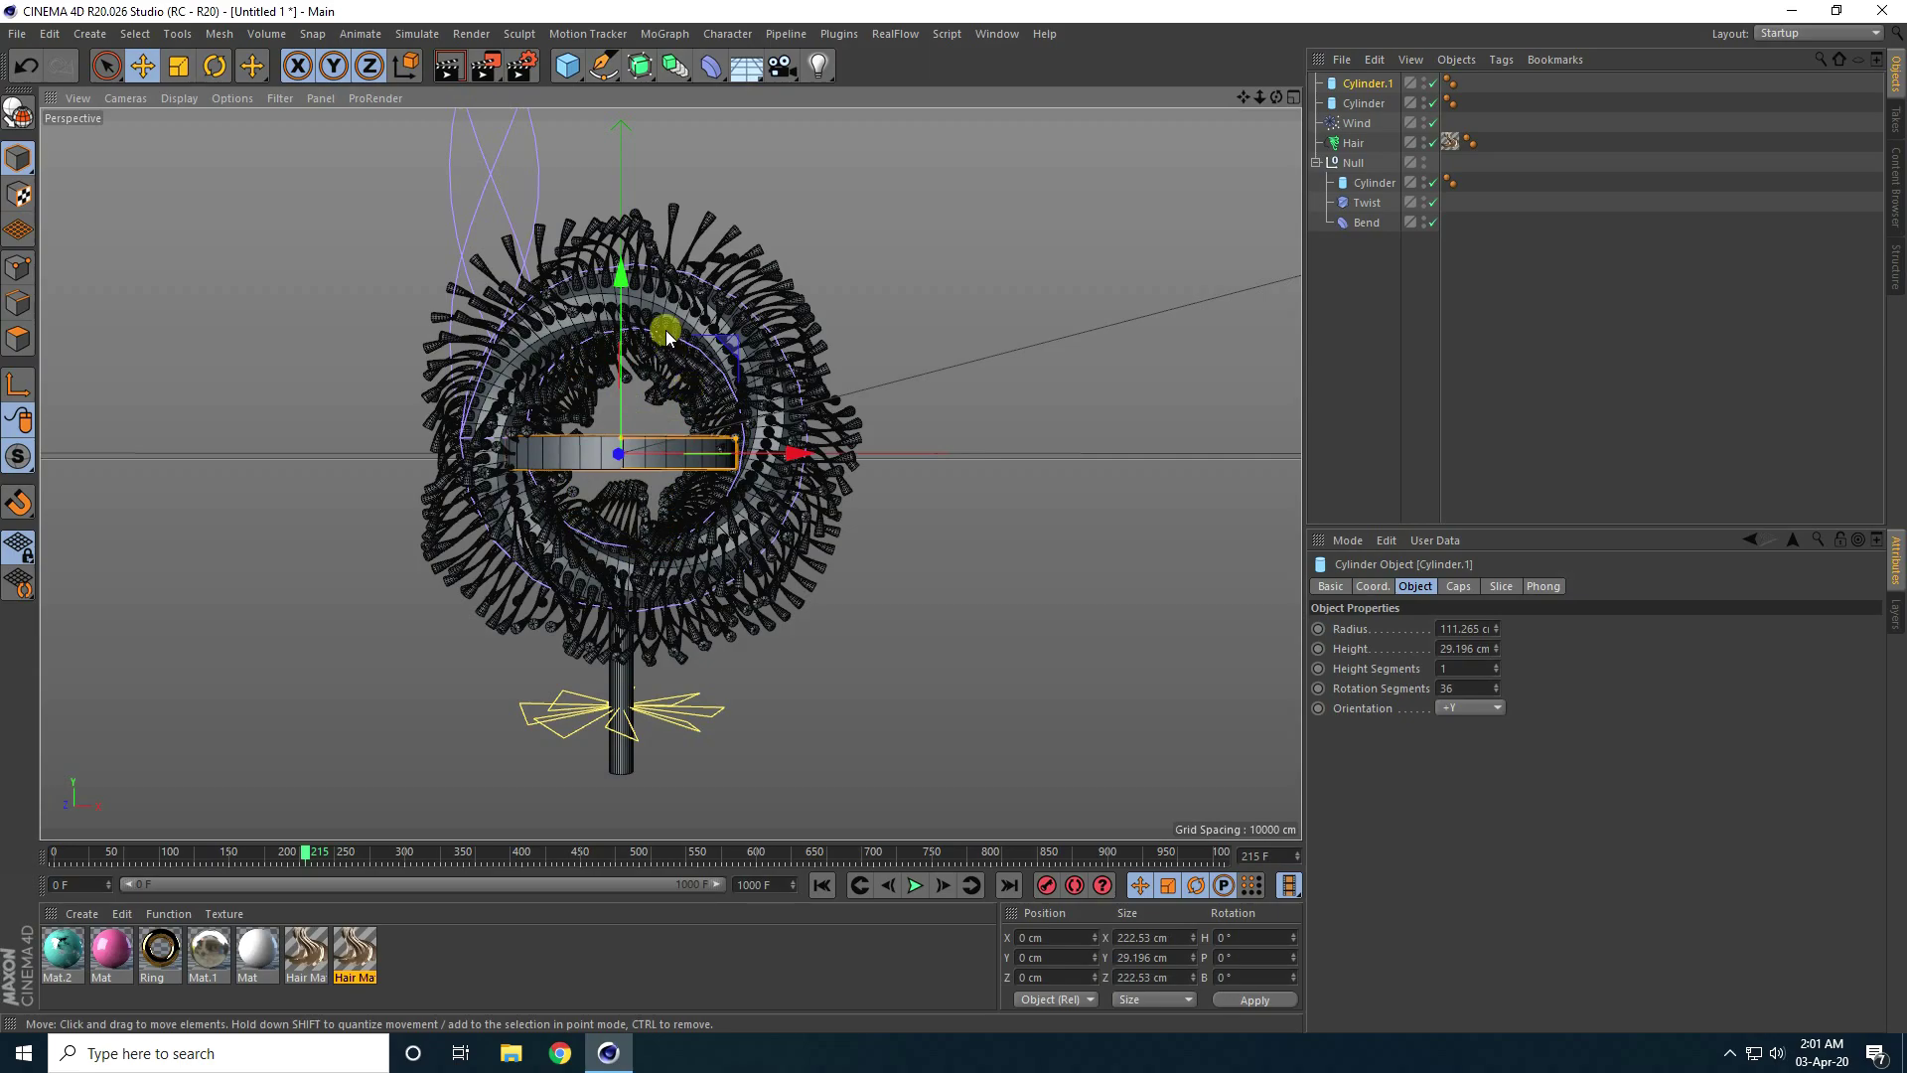
pyautogui.moveTo(624, 279); pyautogui.dragTo(649, 608)
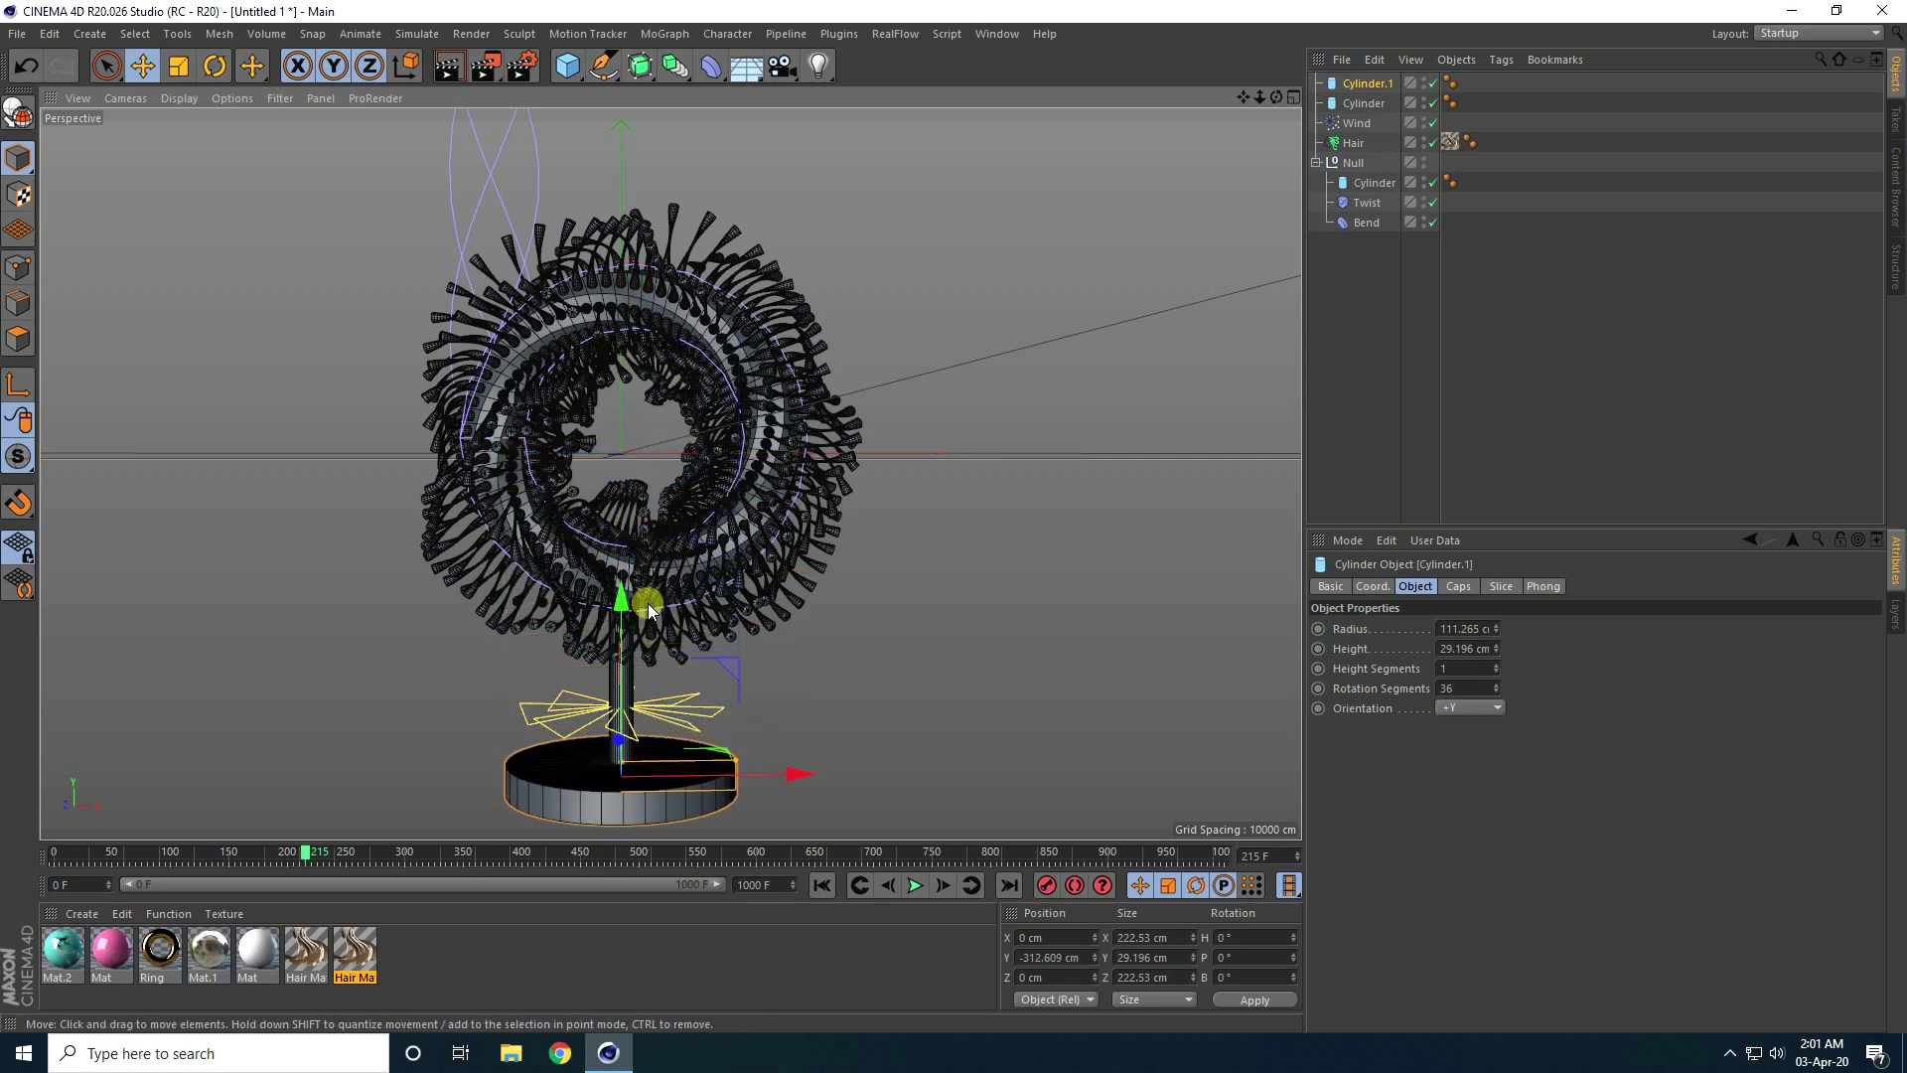
pyautogui.keyDown('alt'); pyautogui.moveTo(648, 603); pyautogui.dragTo(643, 530, button='middle'); pyautogui.keyUp('alt')
pyautogui.keyDown('alt'); pyautogui.moveTo(643, 529); pyautogui.dragTo(645, 581); pyautogui.keyUp('alt')
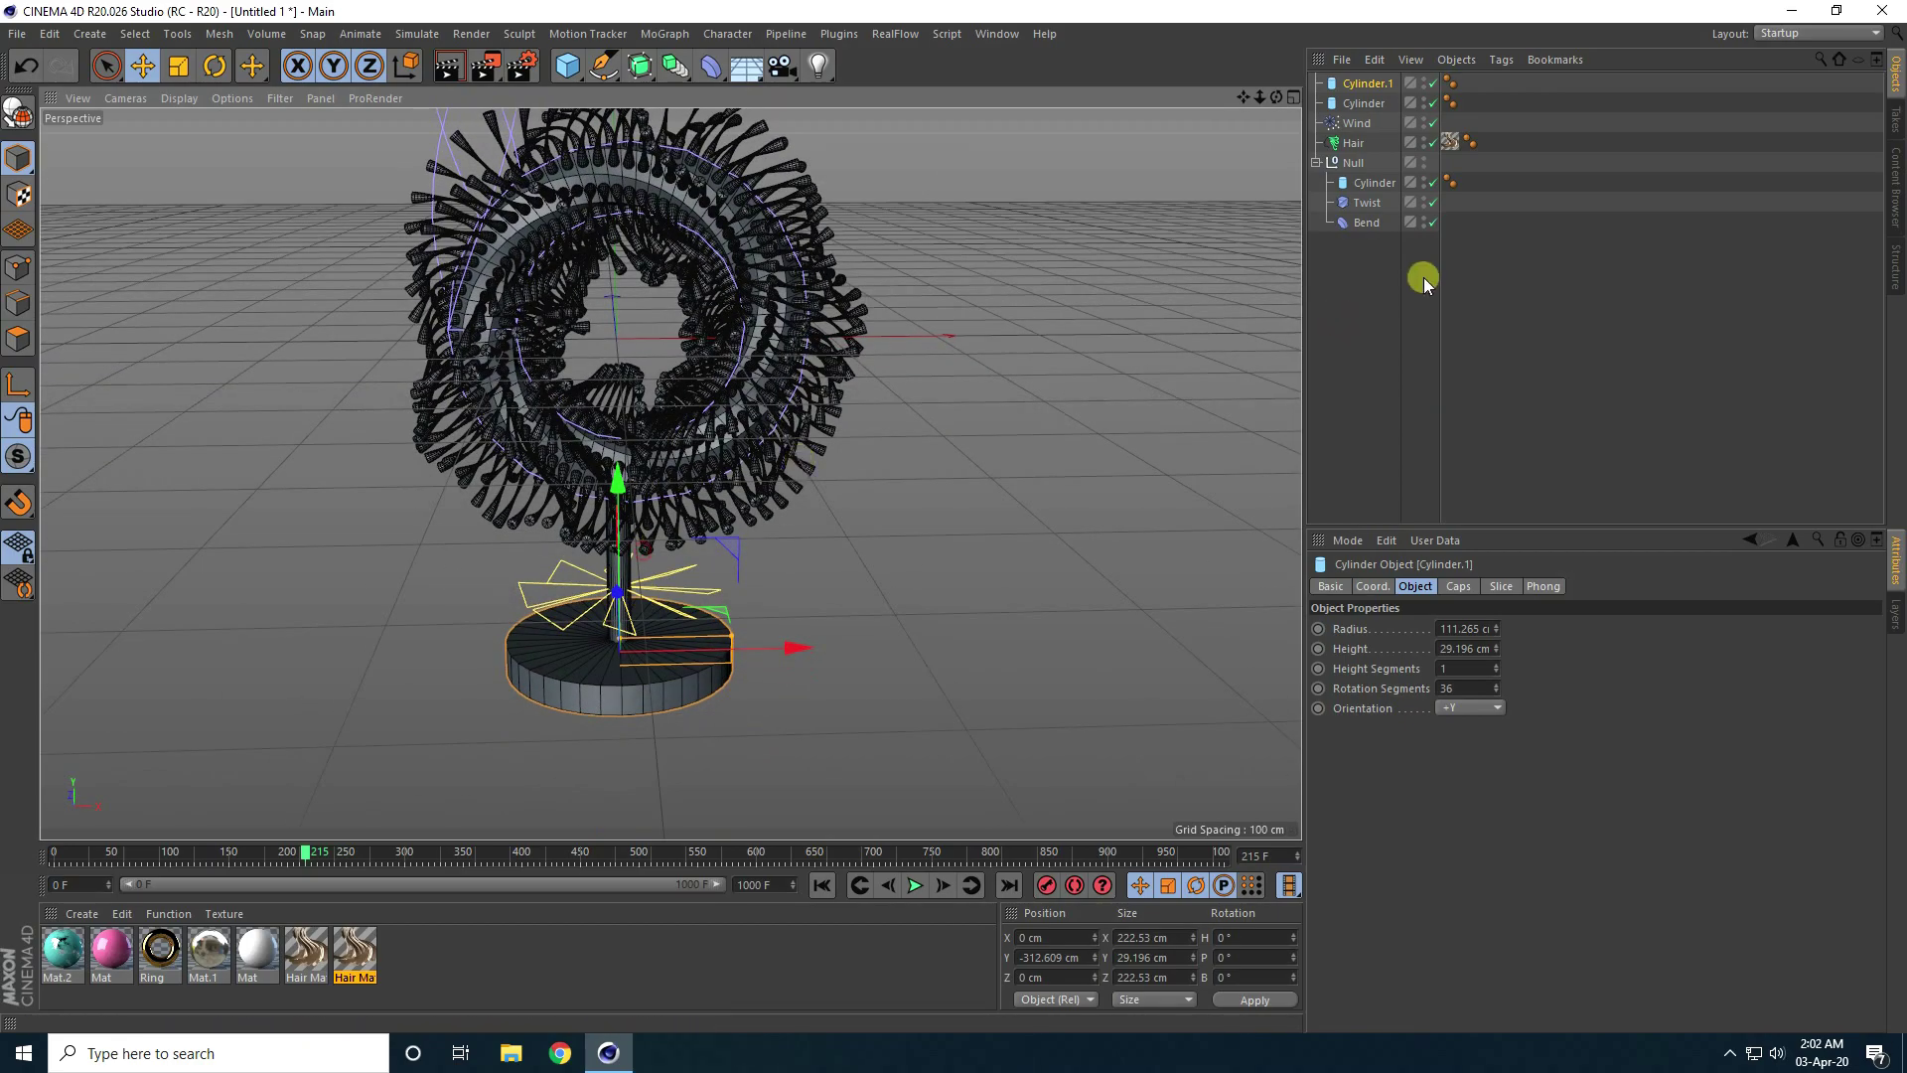
pyautogui.moveTo(1497, 628); pyautogui.dragTo(1498, 683)
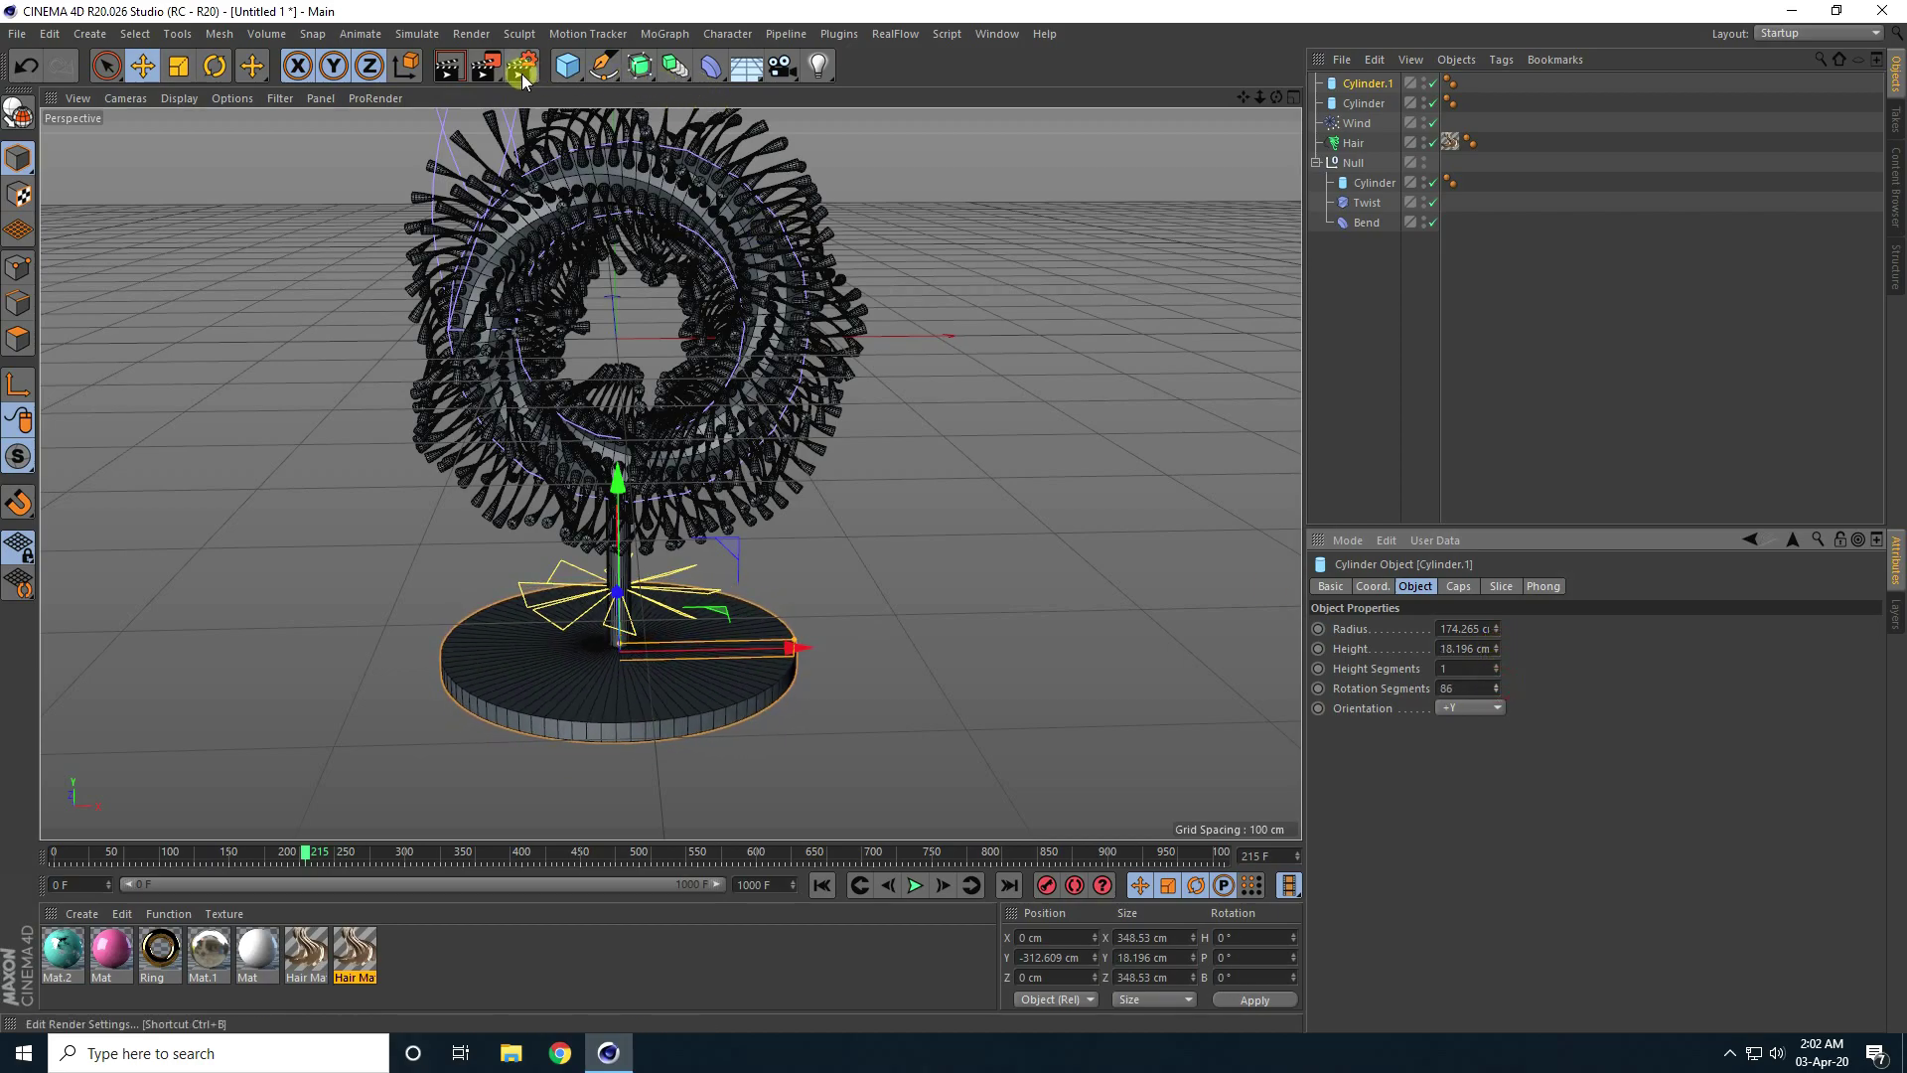
# - Add a Floor object and lower it beneath the base to Y about -319 cm
pyautogui.click(569, 67)
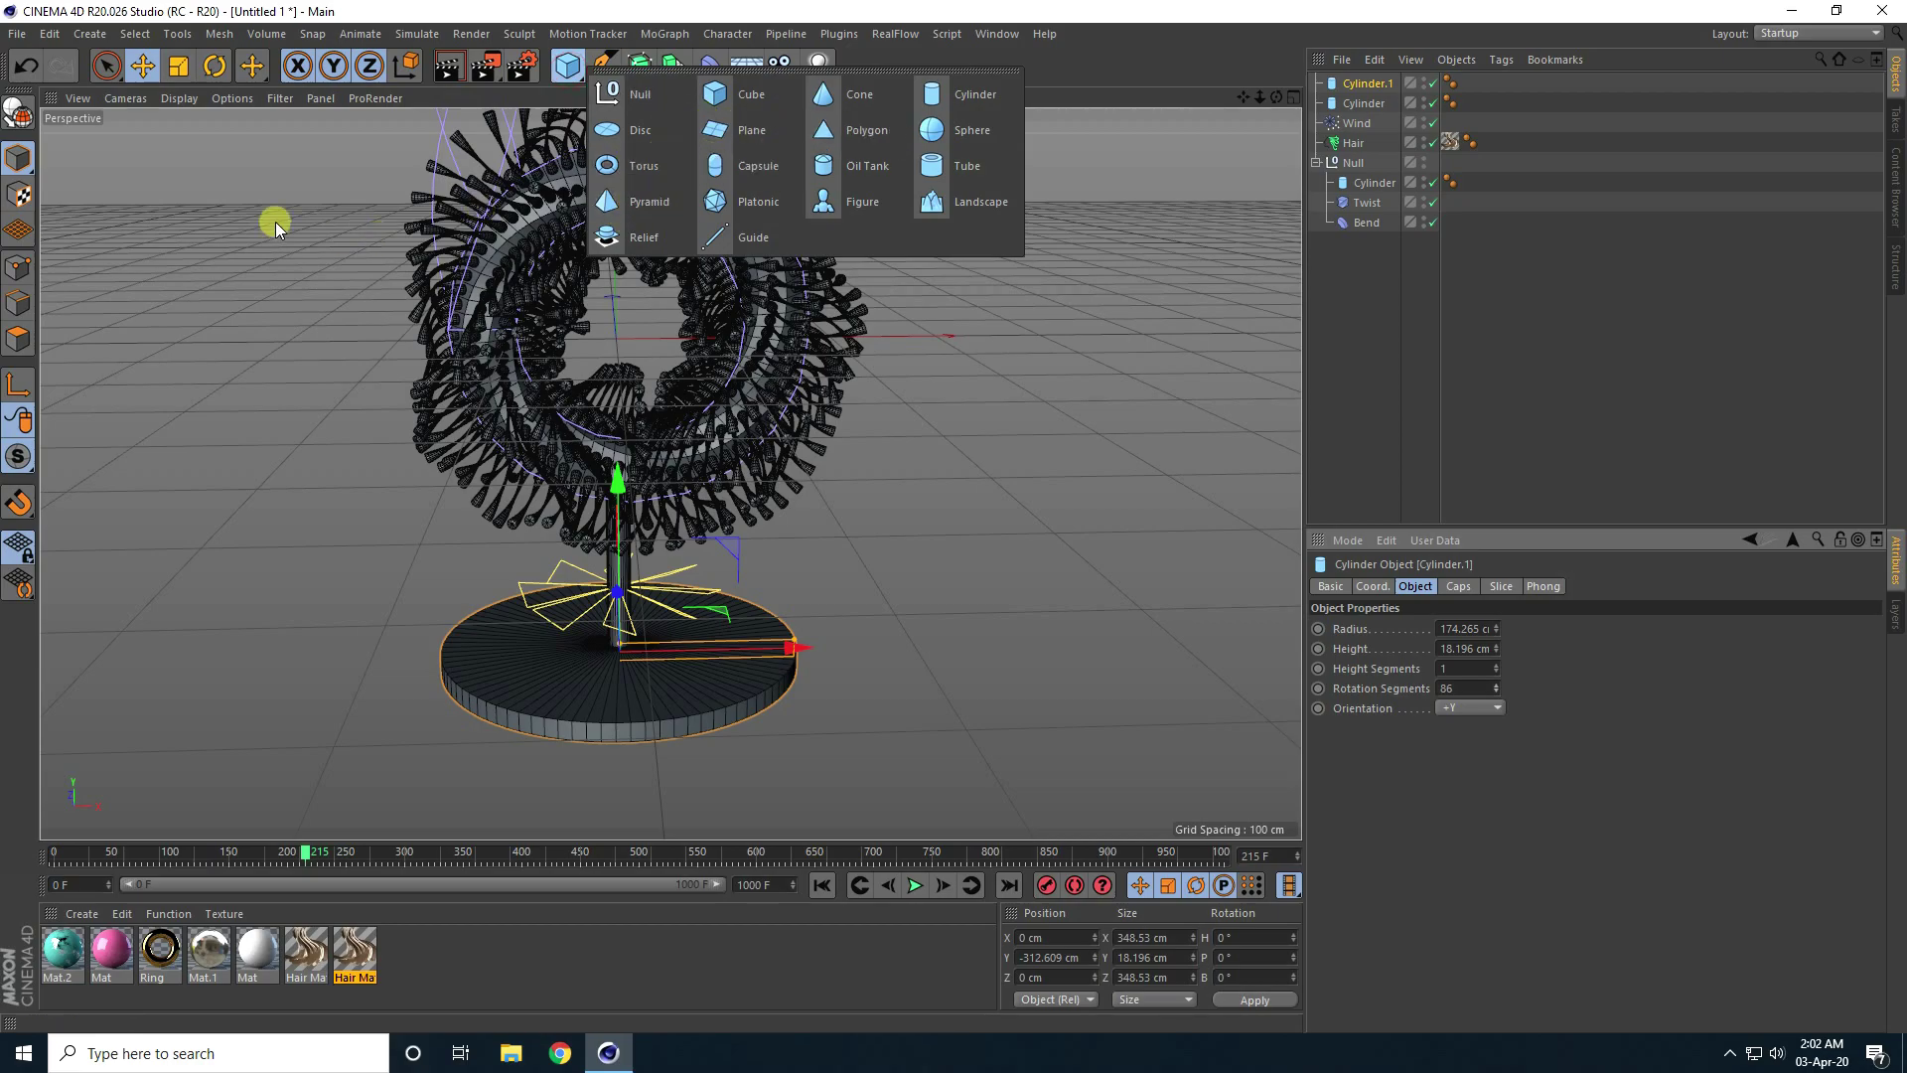
pyautogui.click(746, 66)
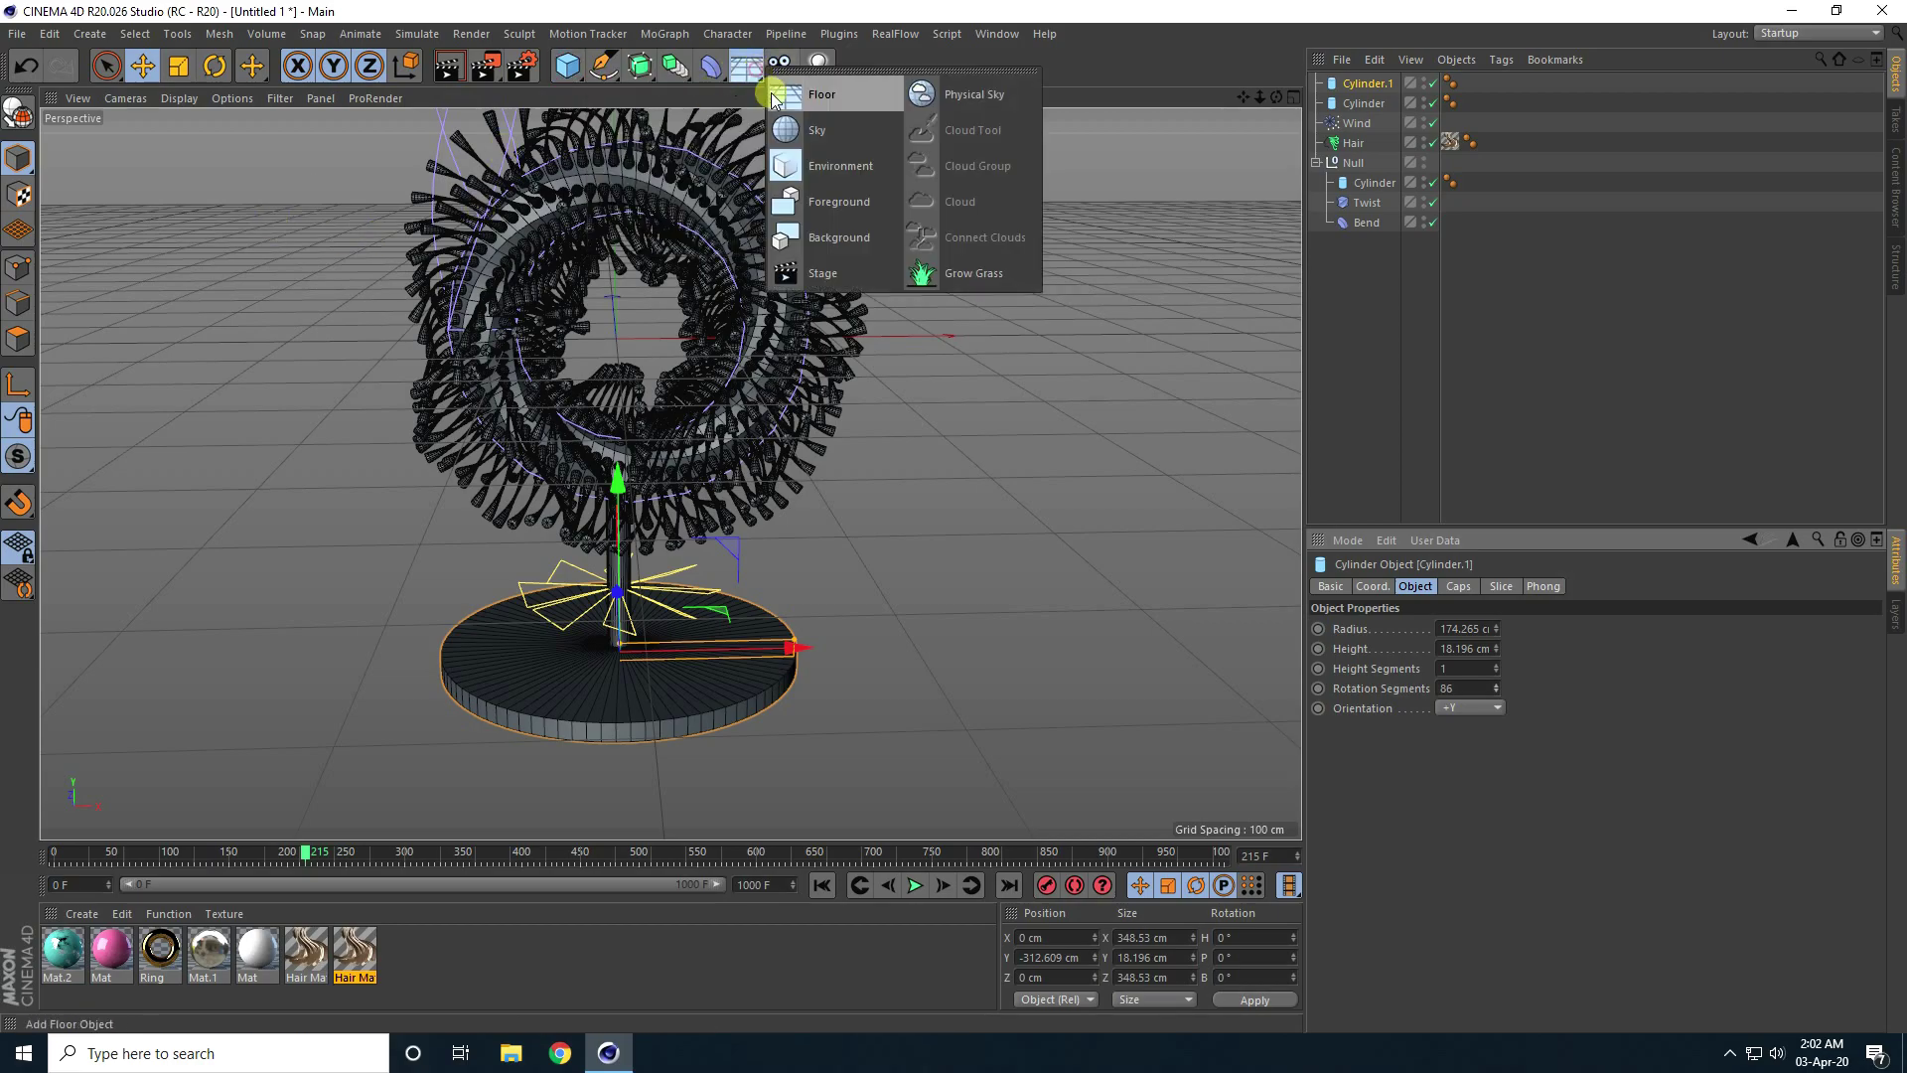
pyautogui.click(824, 97)
pyautogui.moveTo(614, 171); pyautogui.dragTo(556, 579)
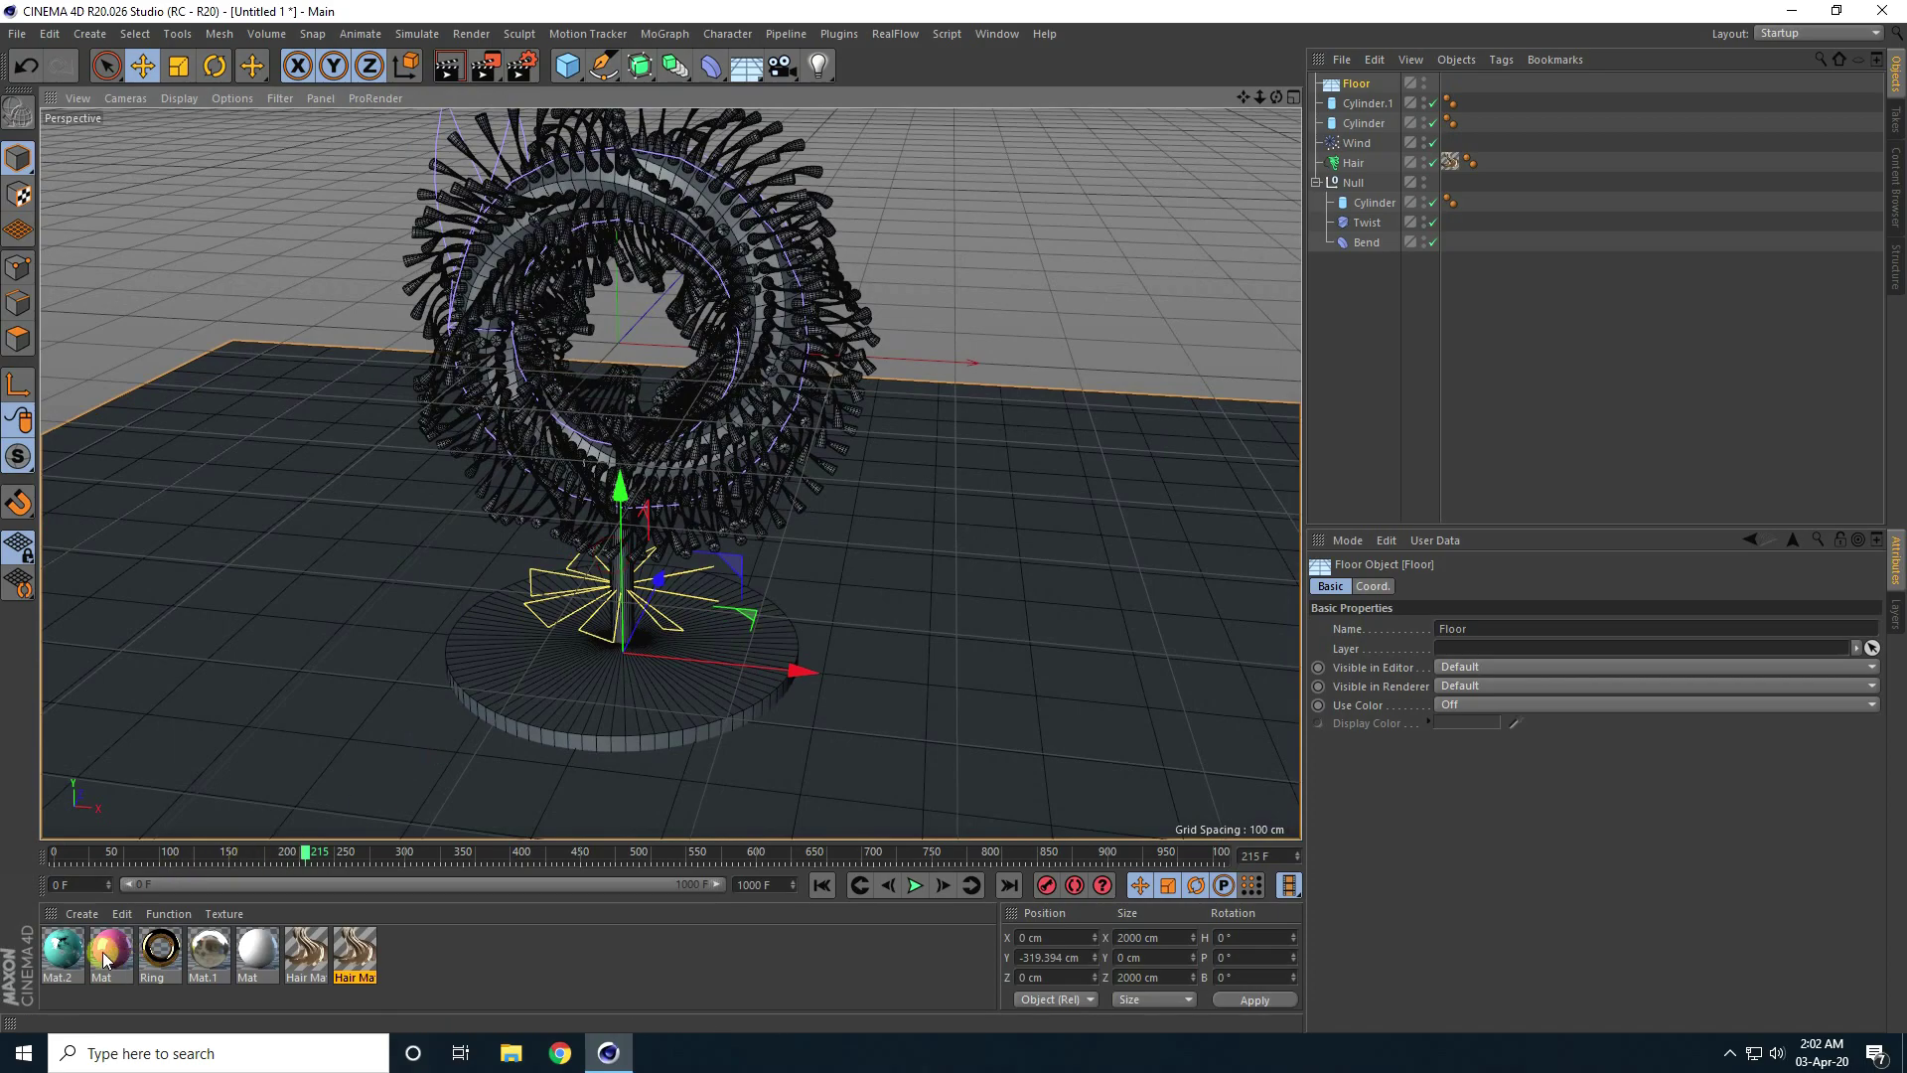
# - Apply the pink Mat material to the floor and the teal Mat.2 material to the base and stand cylinders
pyautogui.moveTo(105, 959); pyautogui.dragTo(300, 636)
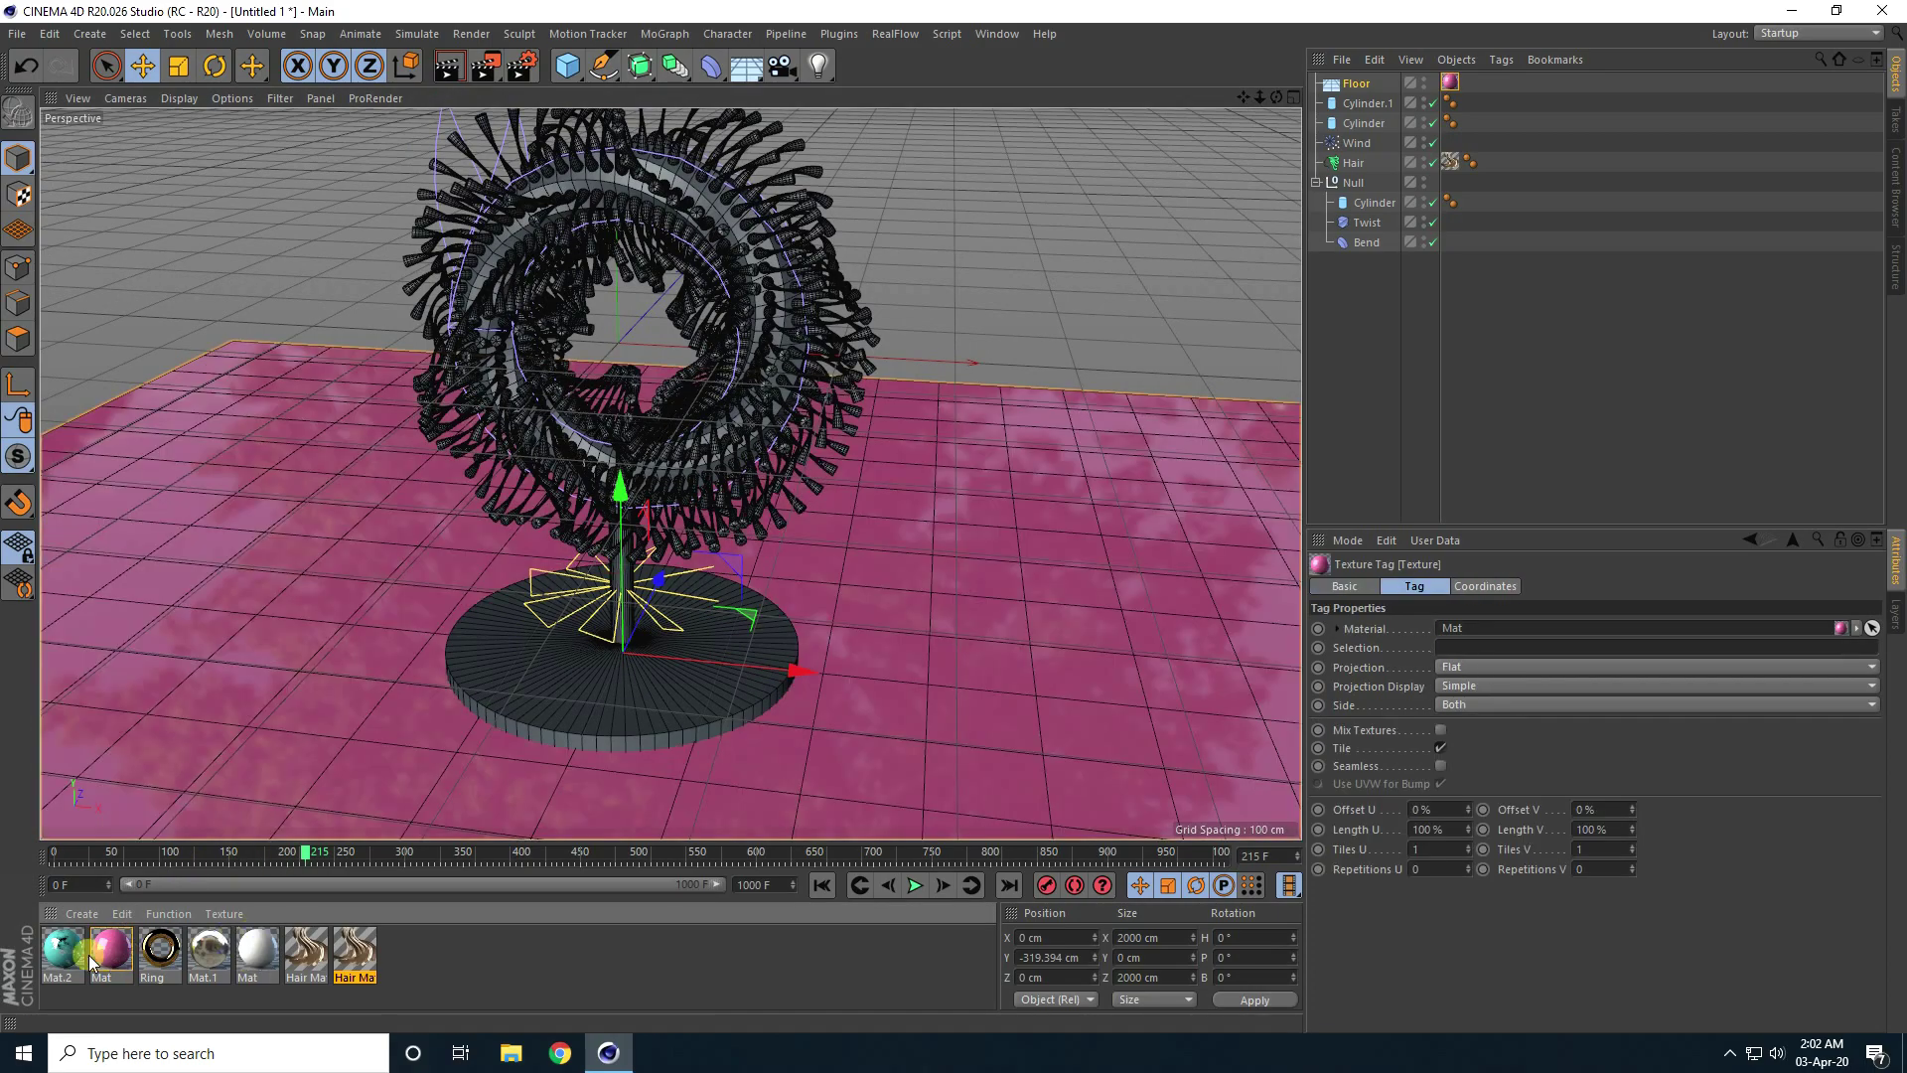
pyautogui.moveTo(64, 956); pyautogui.dragTo(584, 675)
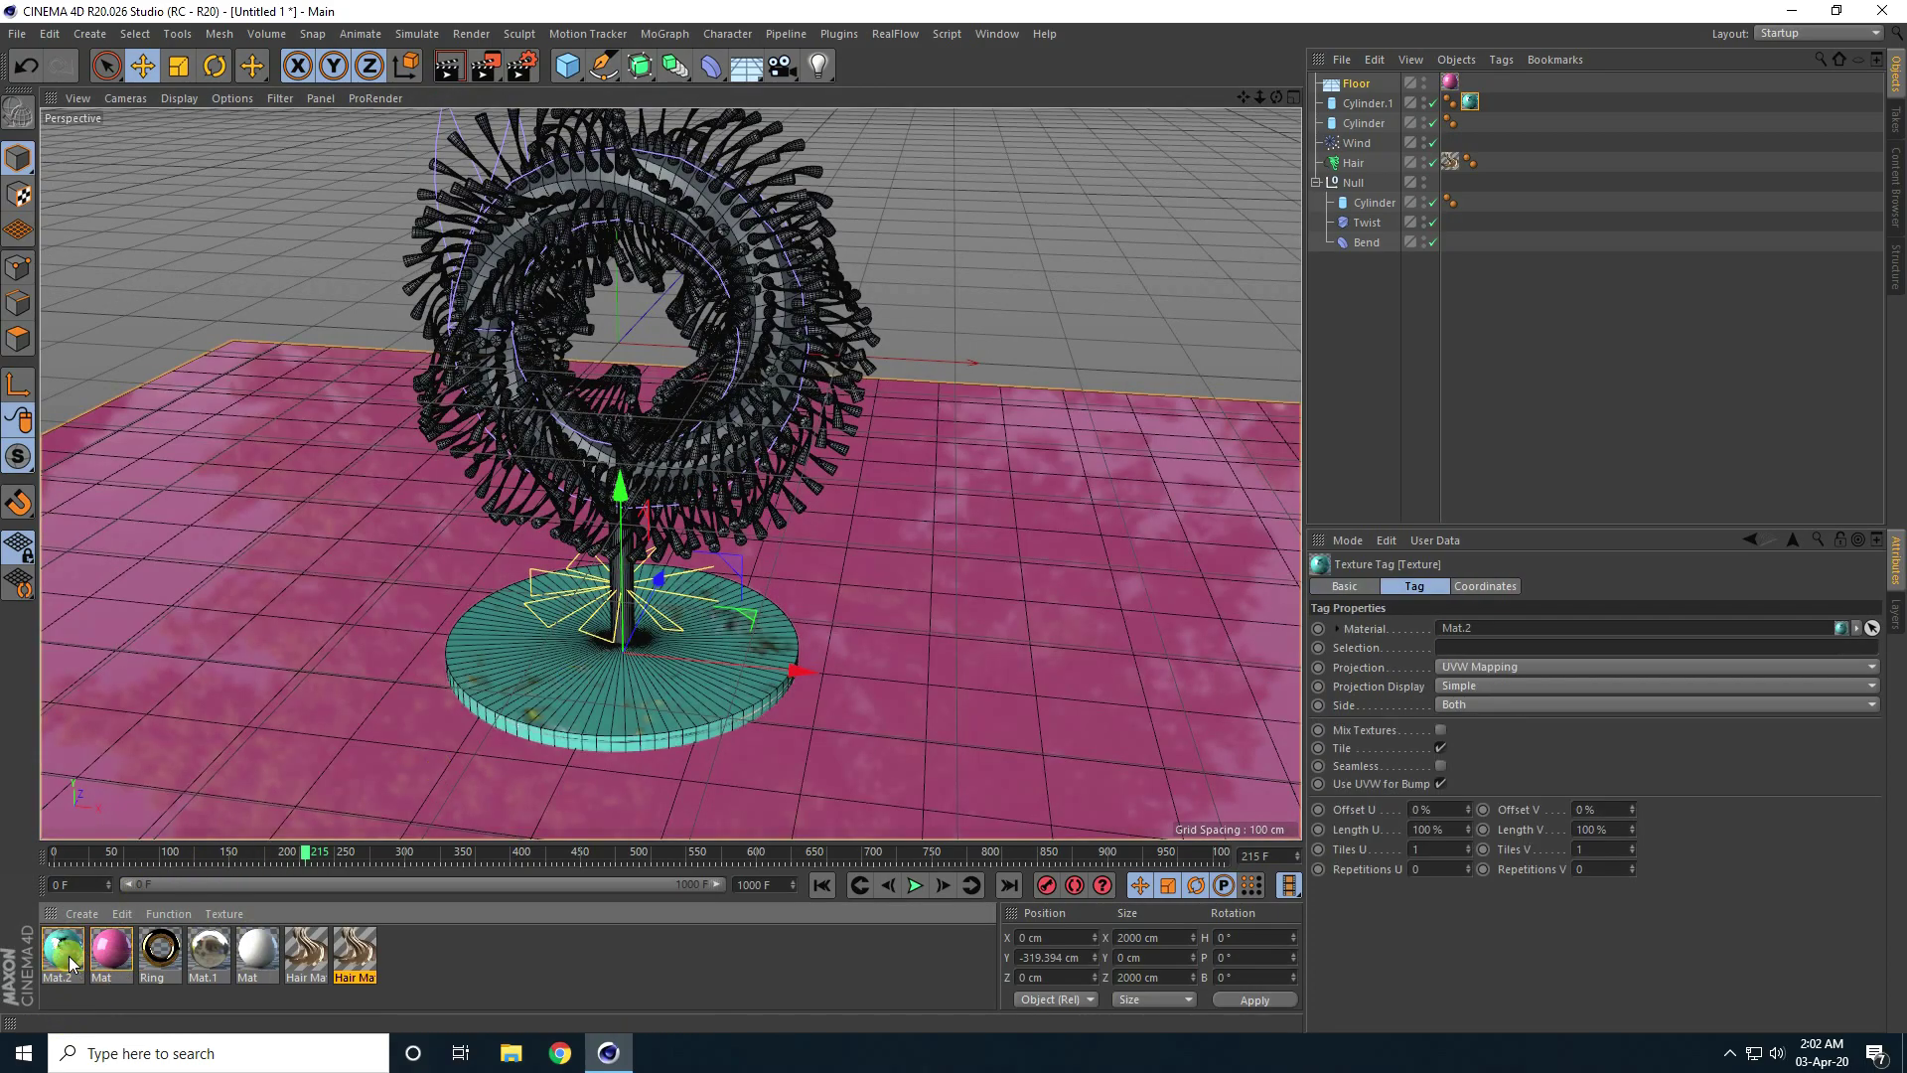
pyautogui.moveTo(69, 962); pyautogui.dragTo(628, 572)
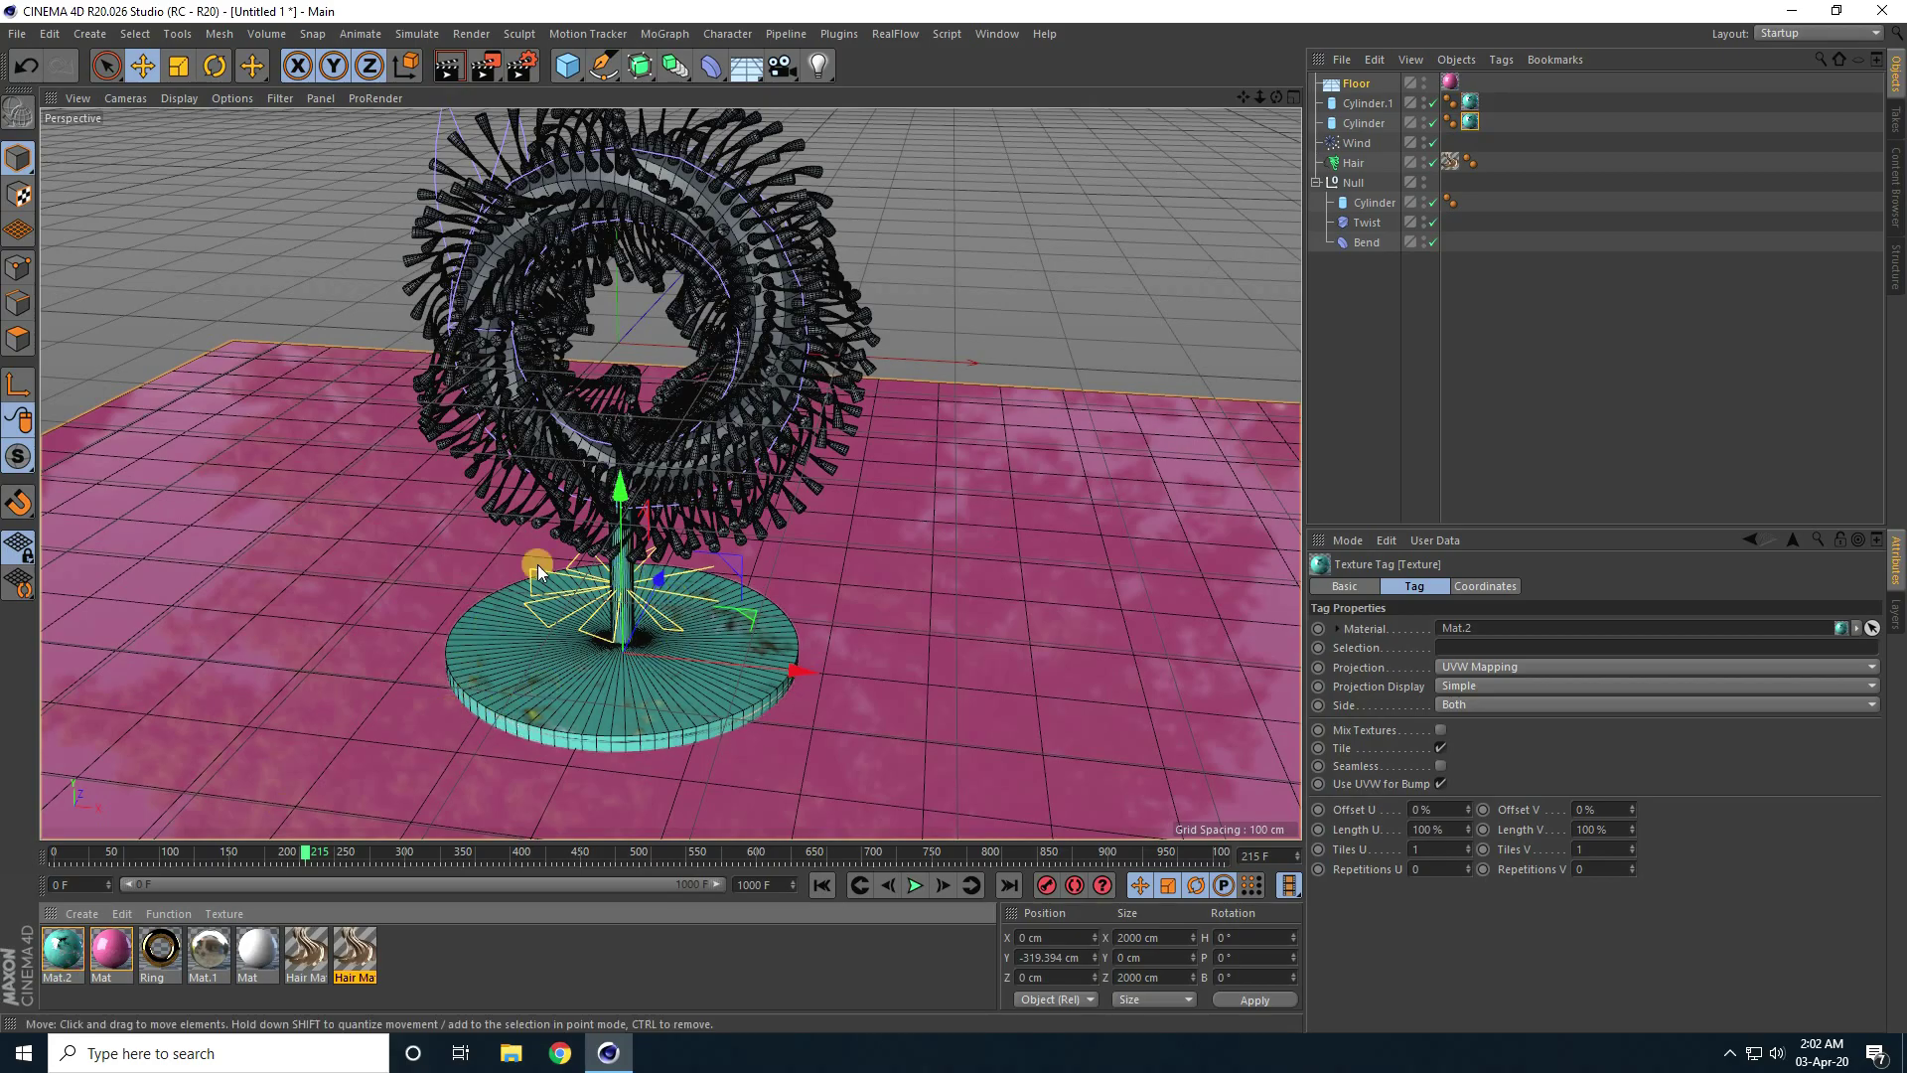
# - Load materials from another saved scene and apply its magenta Mat to the Hair object and its white Mat to the ring's cylinder
pyautogui.keyDown('alt'); pyautogui.moveTo(647, 362); pyautogui.dragTo(623, 258, button='right'); pyautogui.keyUp('alt')
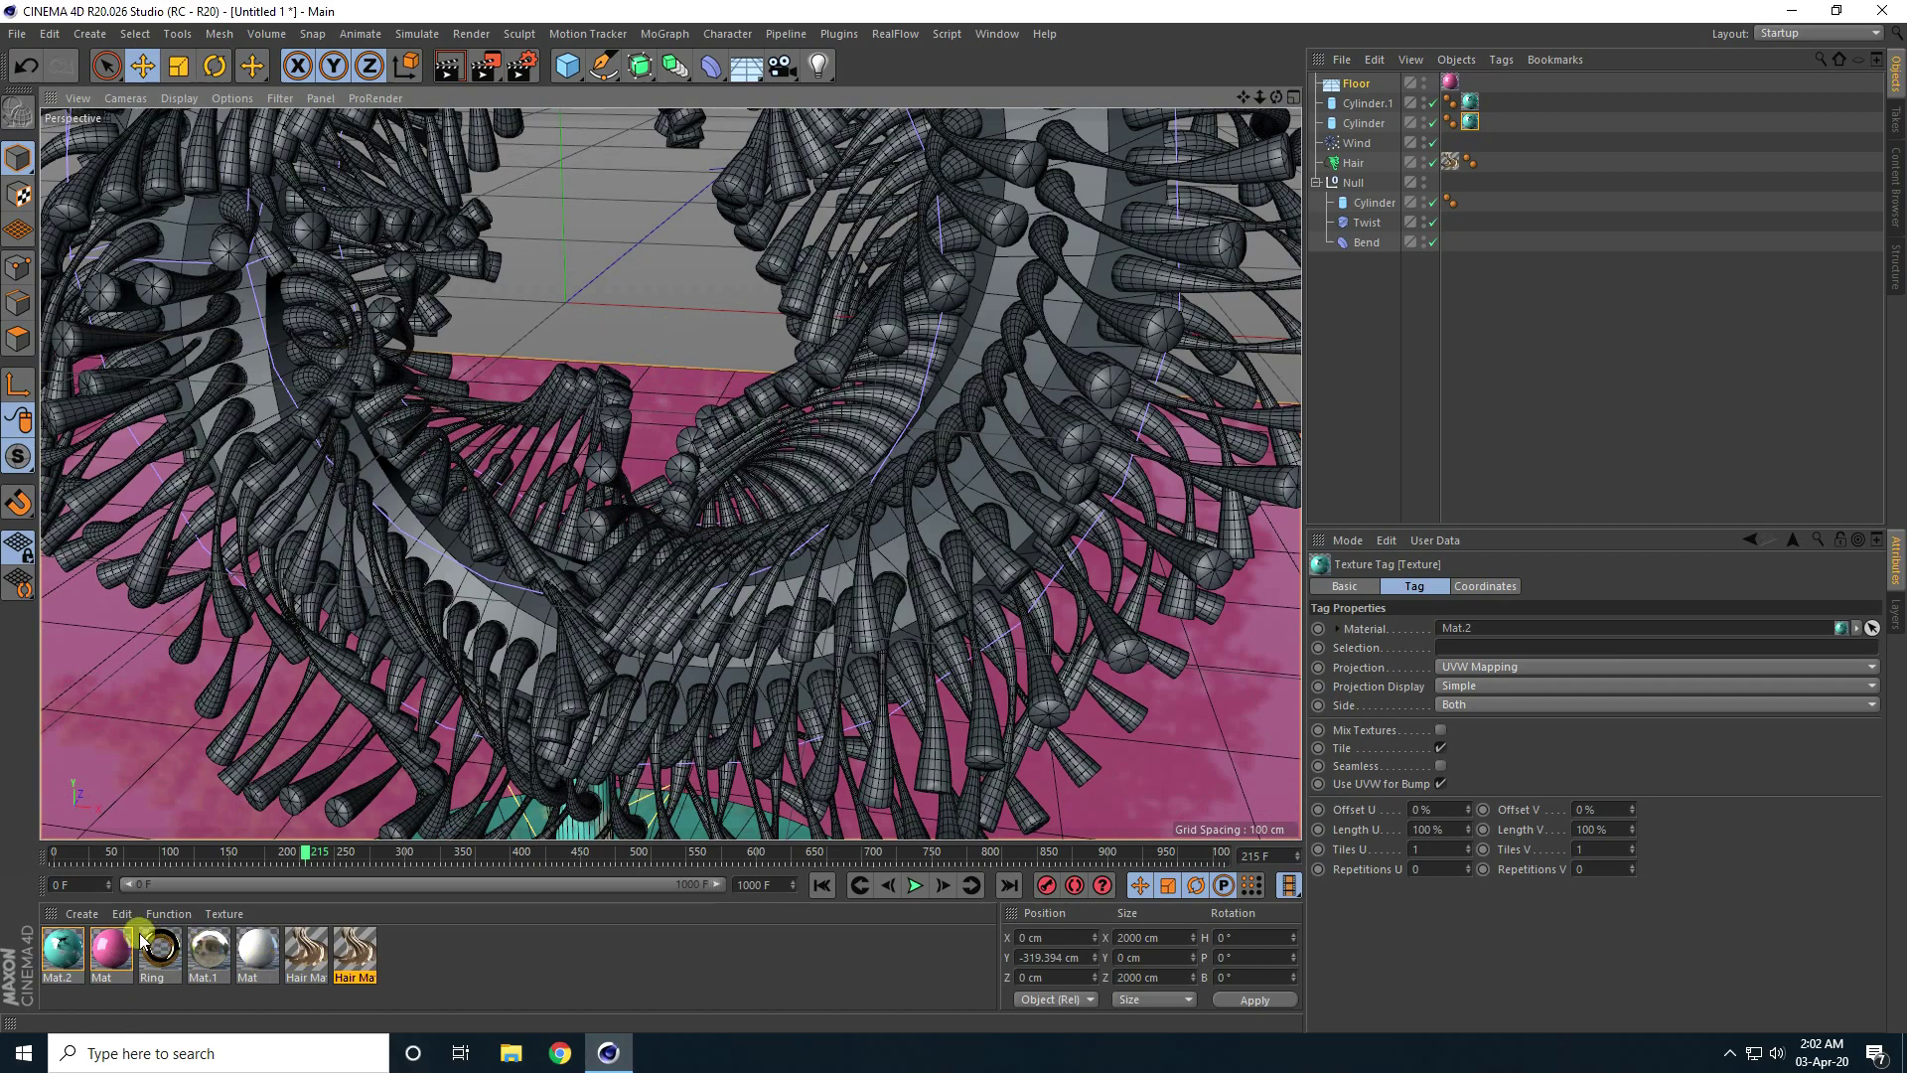
pyautogui.click(83, 914)
pyautogui.click(137, 789)
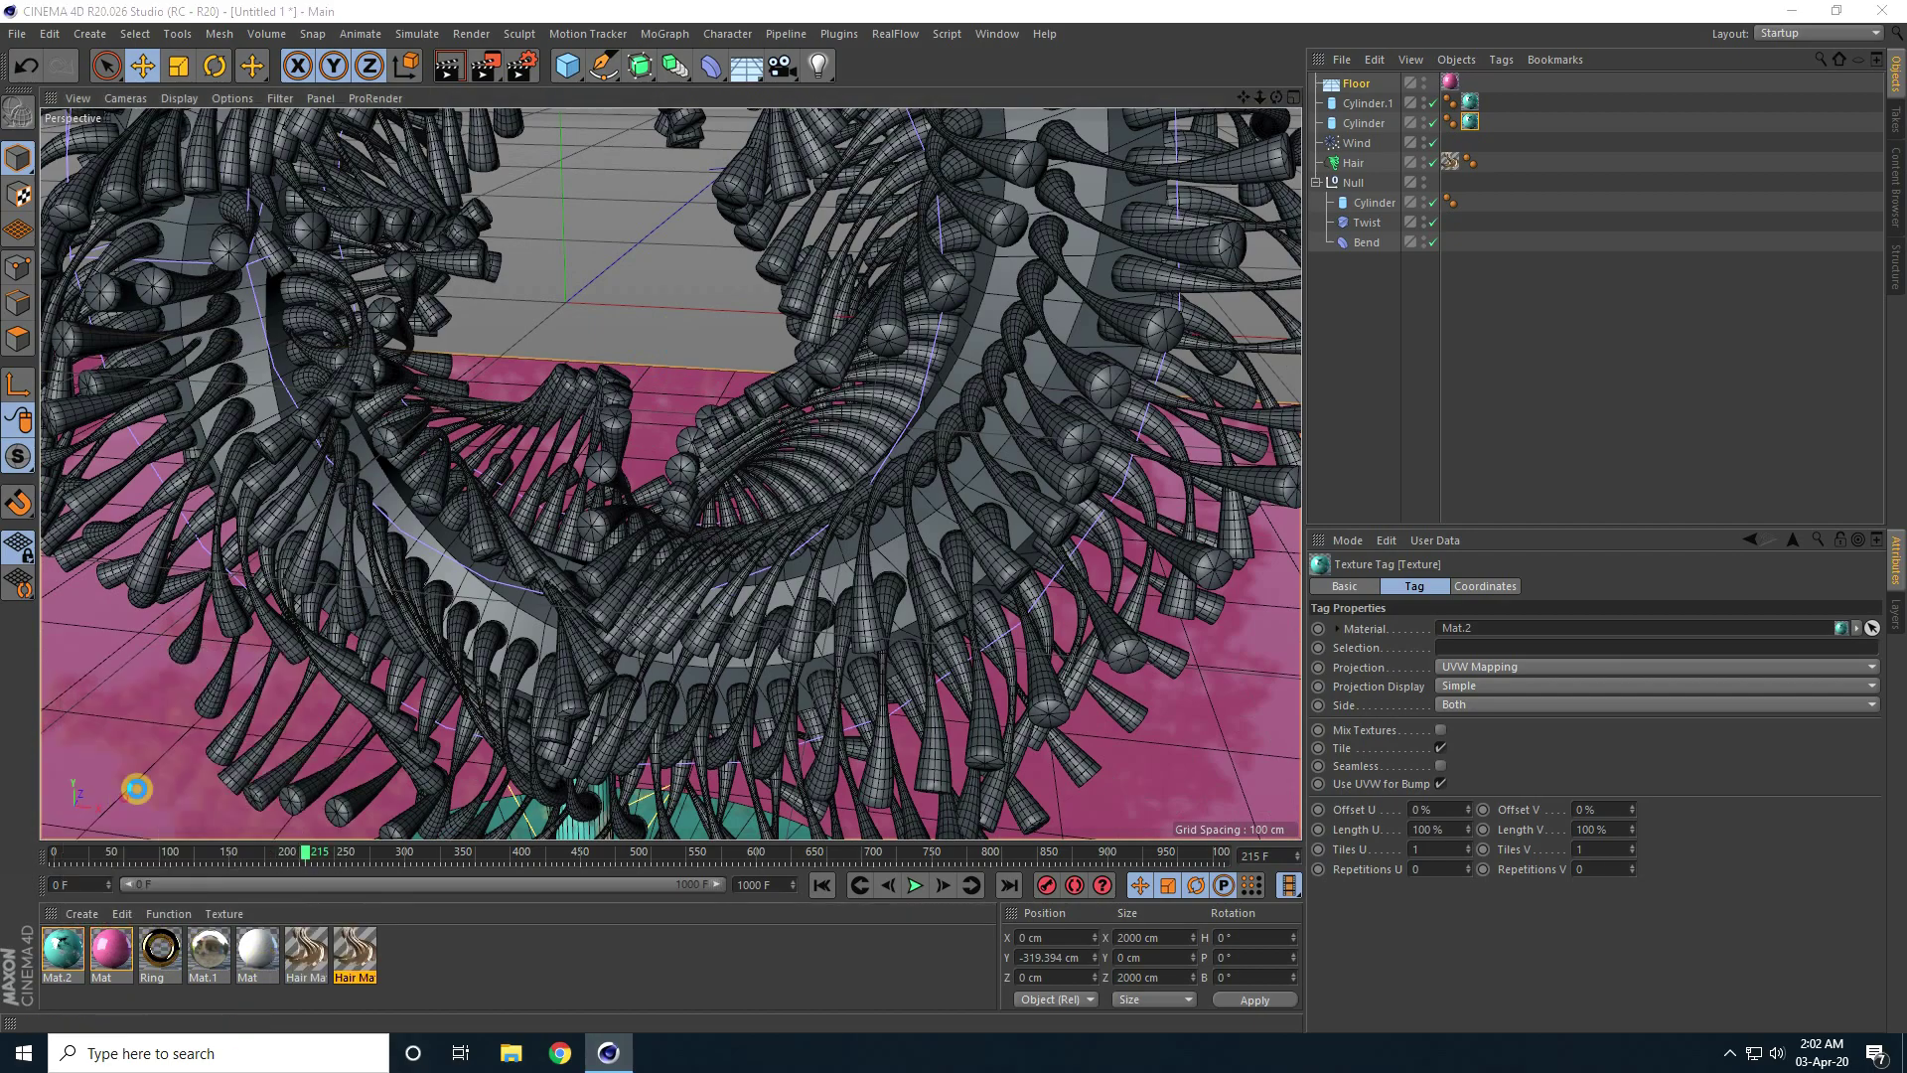
pyautogui.click(783, 527)
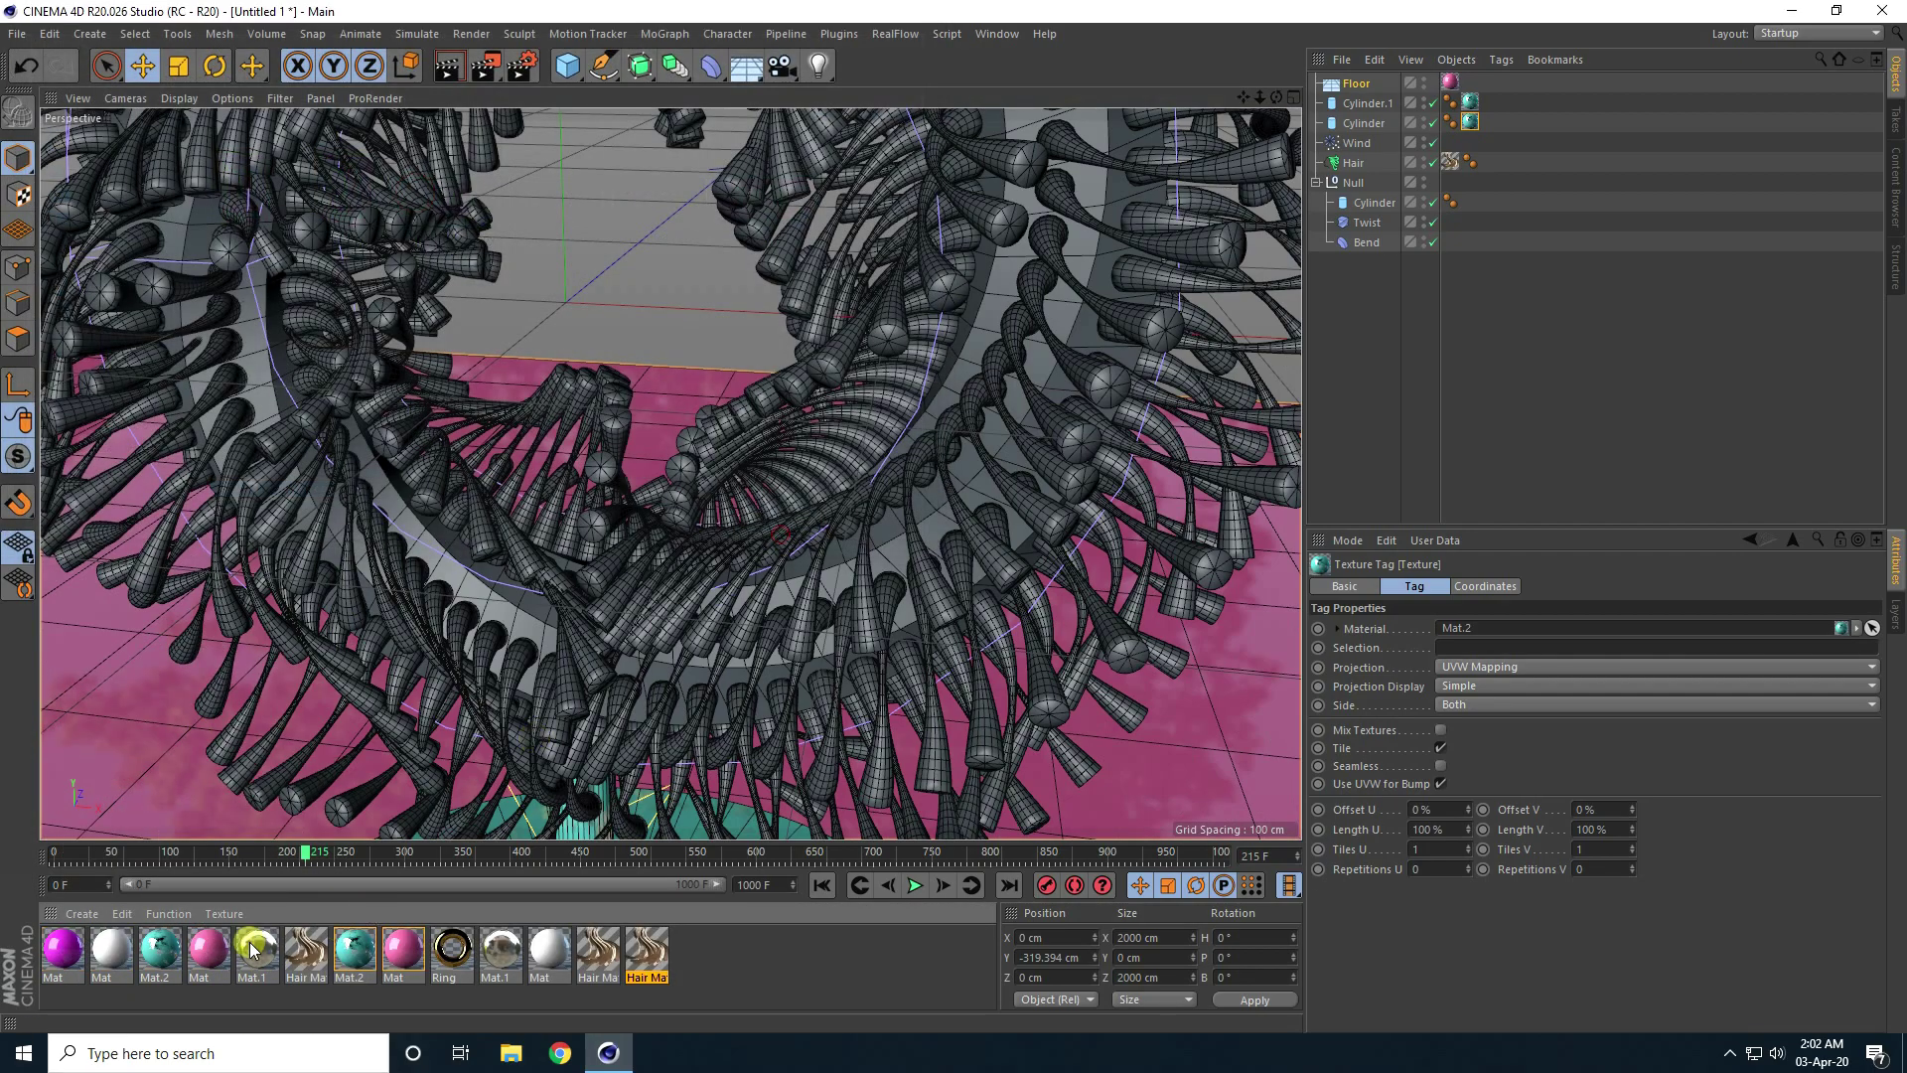
pyautogui.moveTo(118, 919); pyautogui.dragTo(1357, 164)
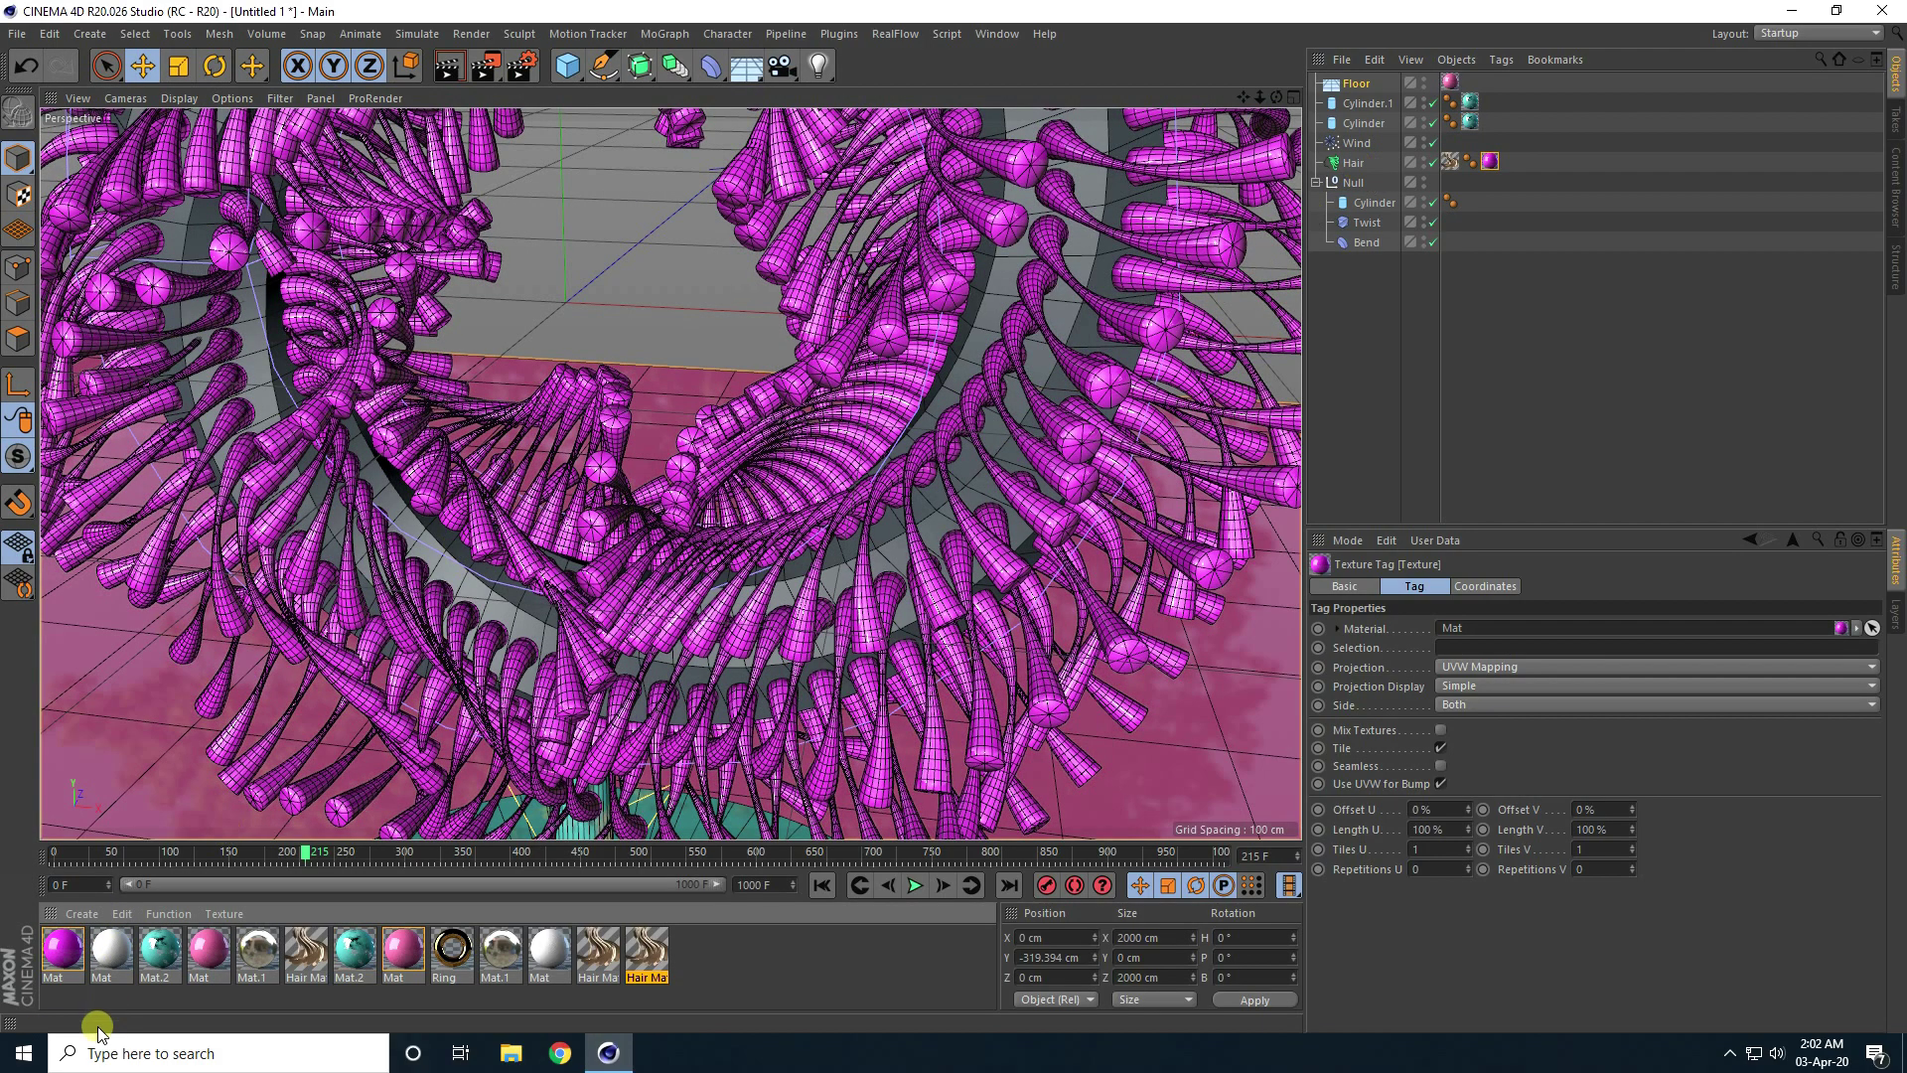
pyautogui.moveTo(110, 954); pyautogui.dragTo(1361, 205)
# - Add a Camera framing the whole ring and its stand, and make it the active view
pyautogui.keyDown('alt'); pyautogui.moveTo(830, 276); pyautogui.dragTo(642, 510); pyautogui.keyUp('alt')
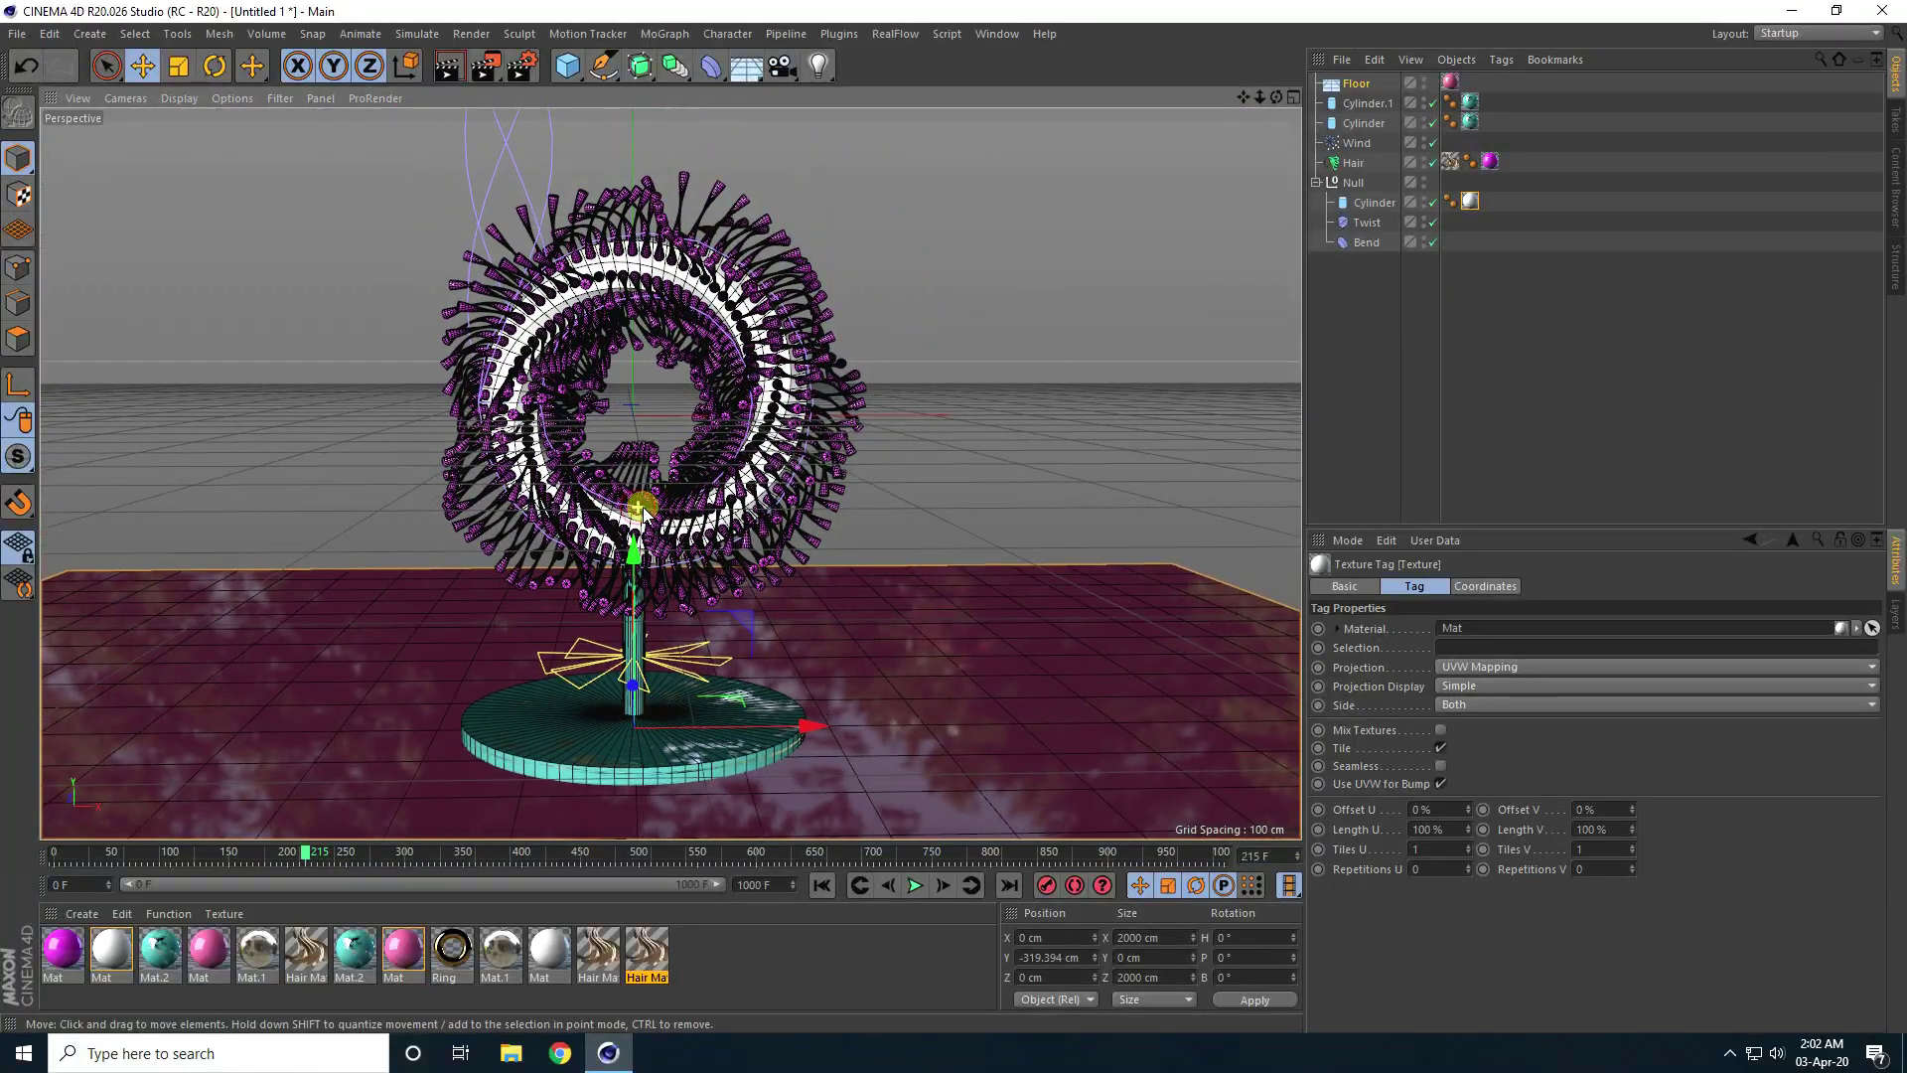
pyautogui.moveTo(782, 60); pyautogui.dragTo(844, 111)
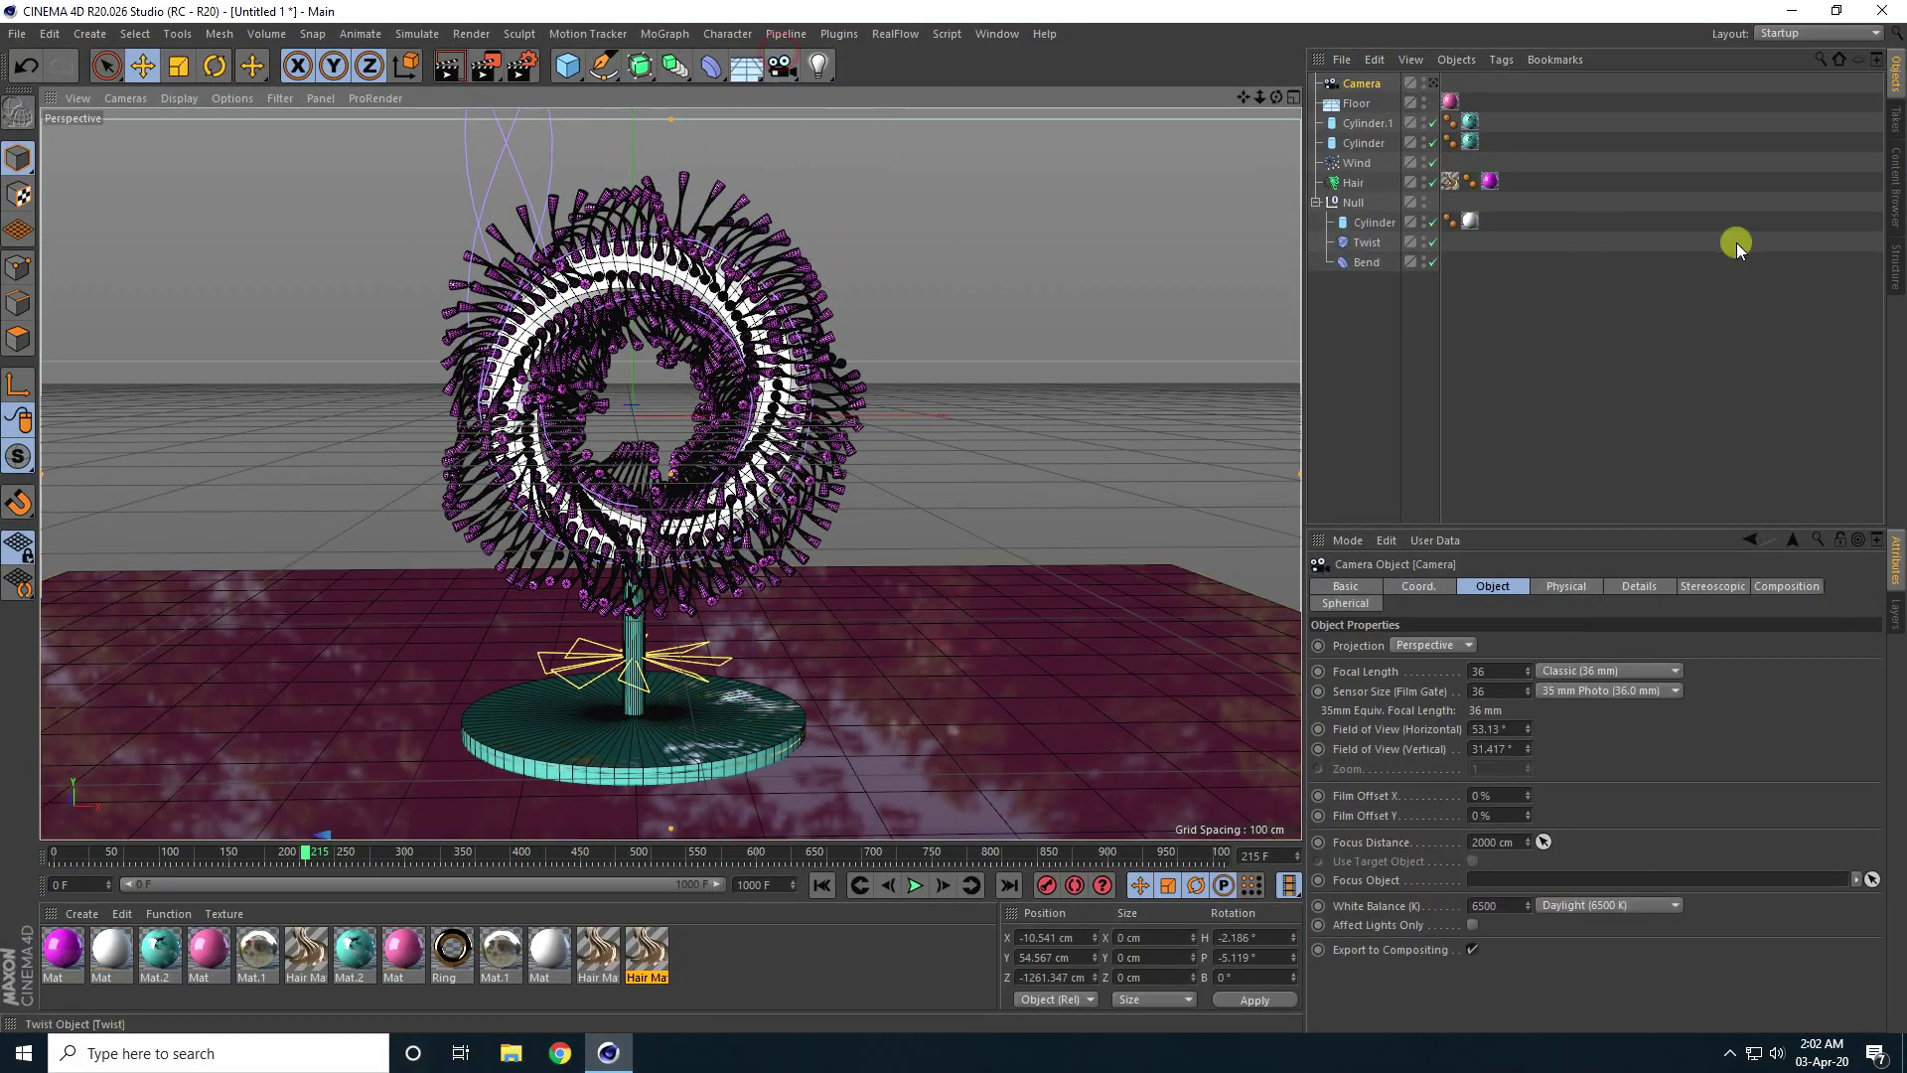
pyautogui.click(1434, 84)
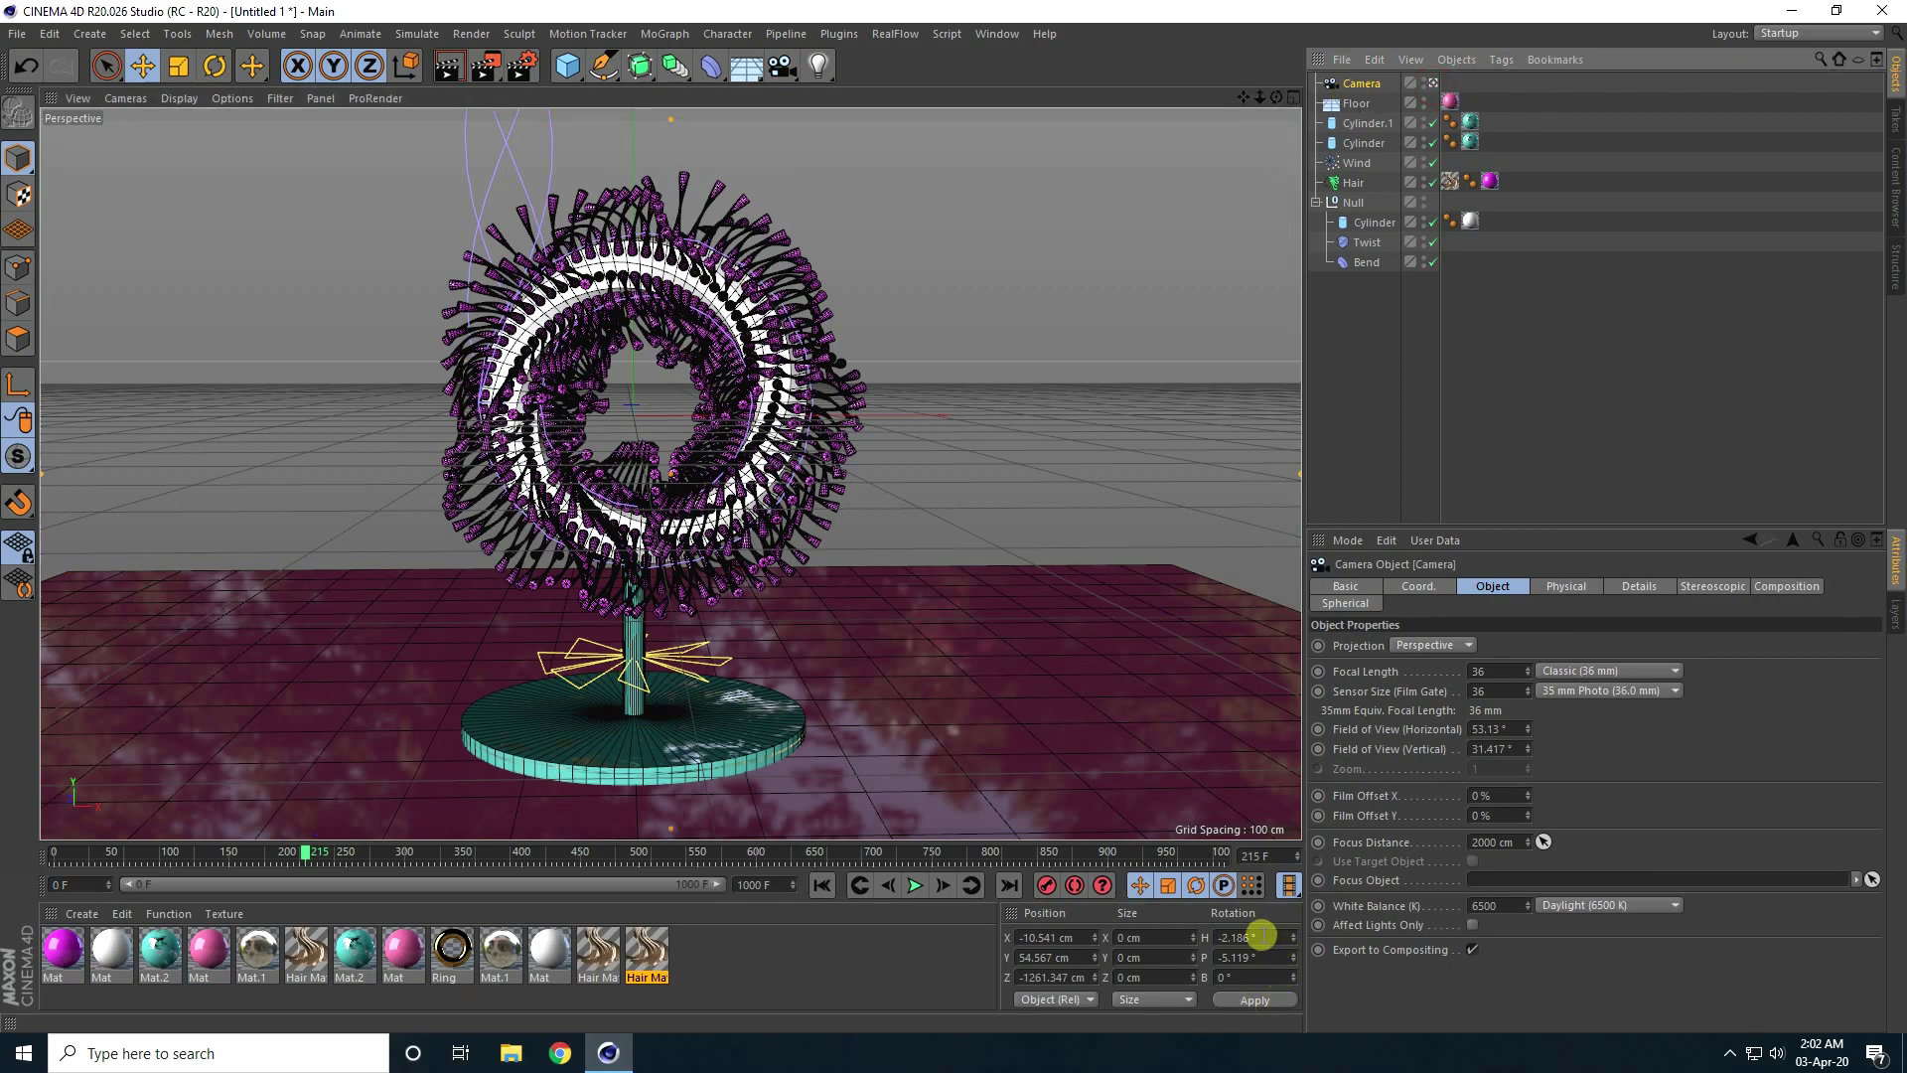
# - Set the camera's heading and pitch rotation to 0° and its X position to 0 cm
pyautogui.click(1262, 935)
pyautogui.write('0')
pyautogui.press('Return')
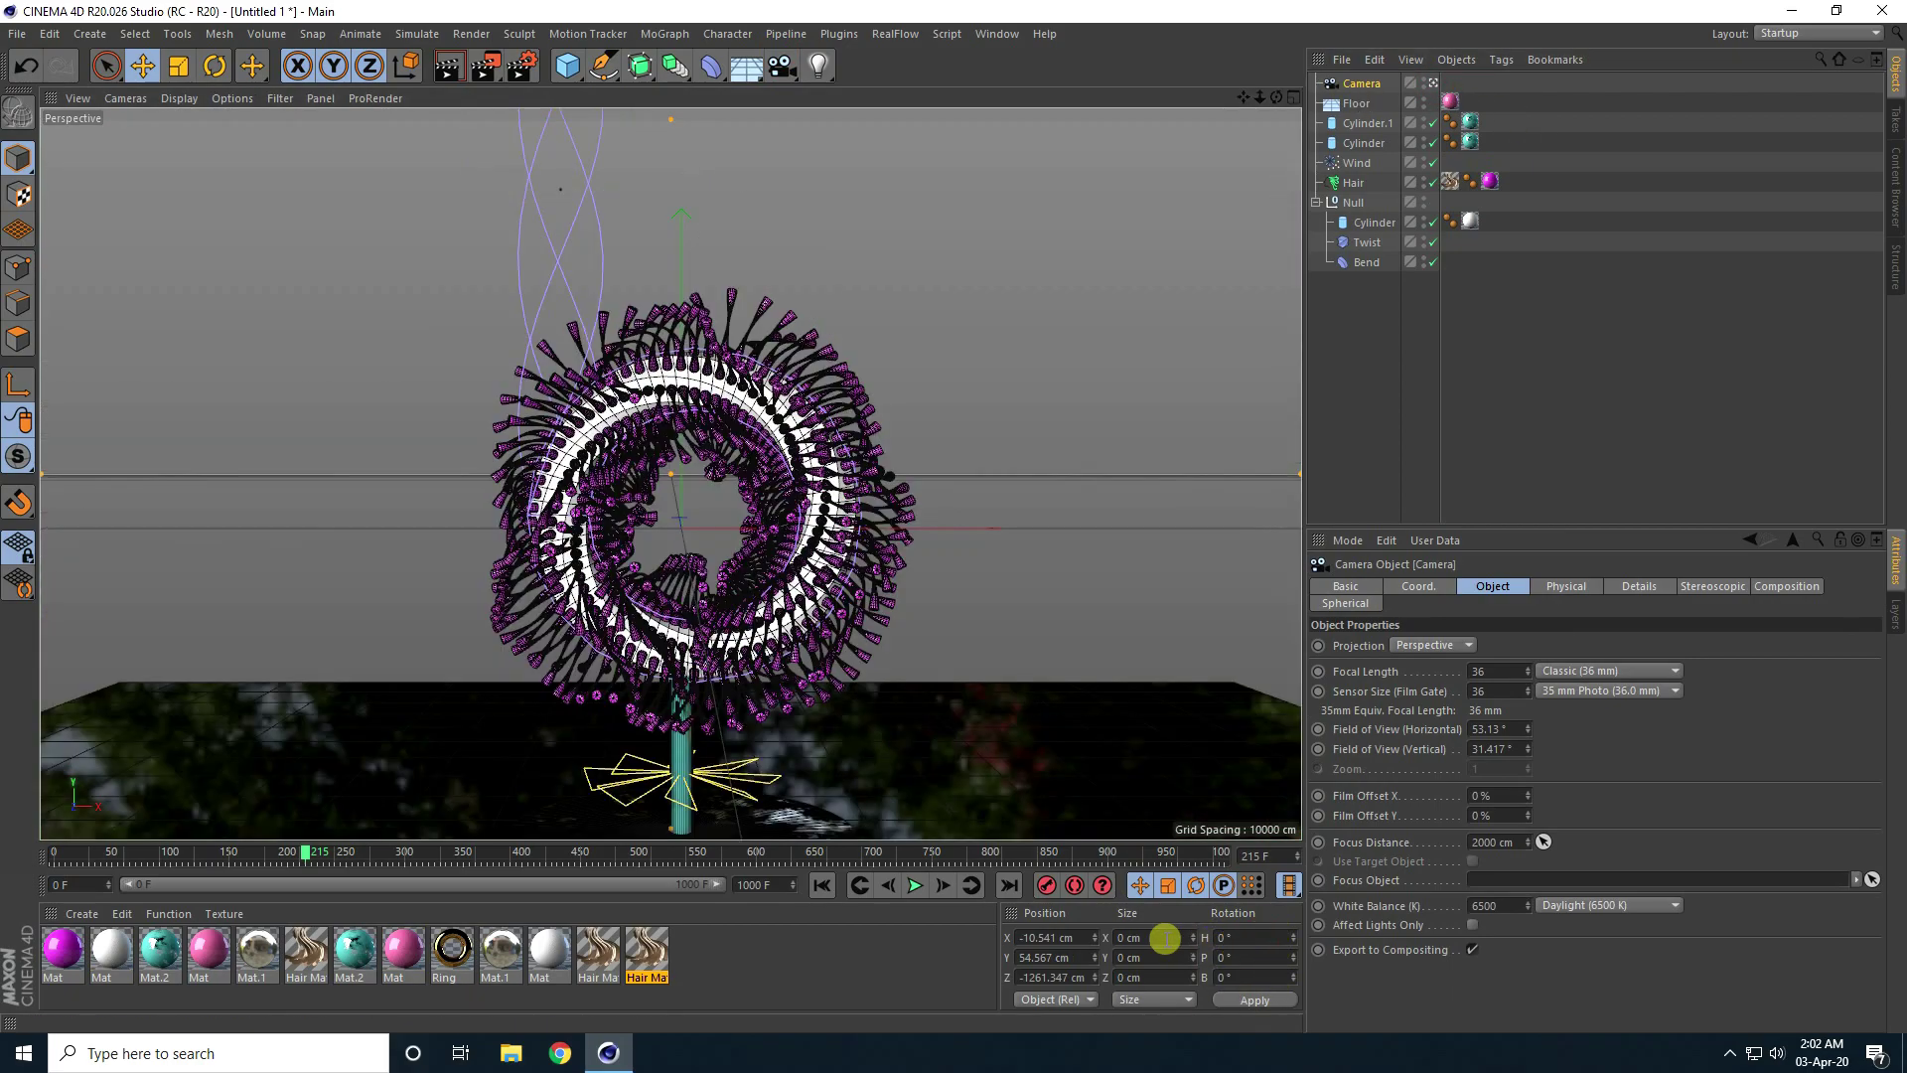
pyautogui.write('0')
pyautogui.press('Return')
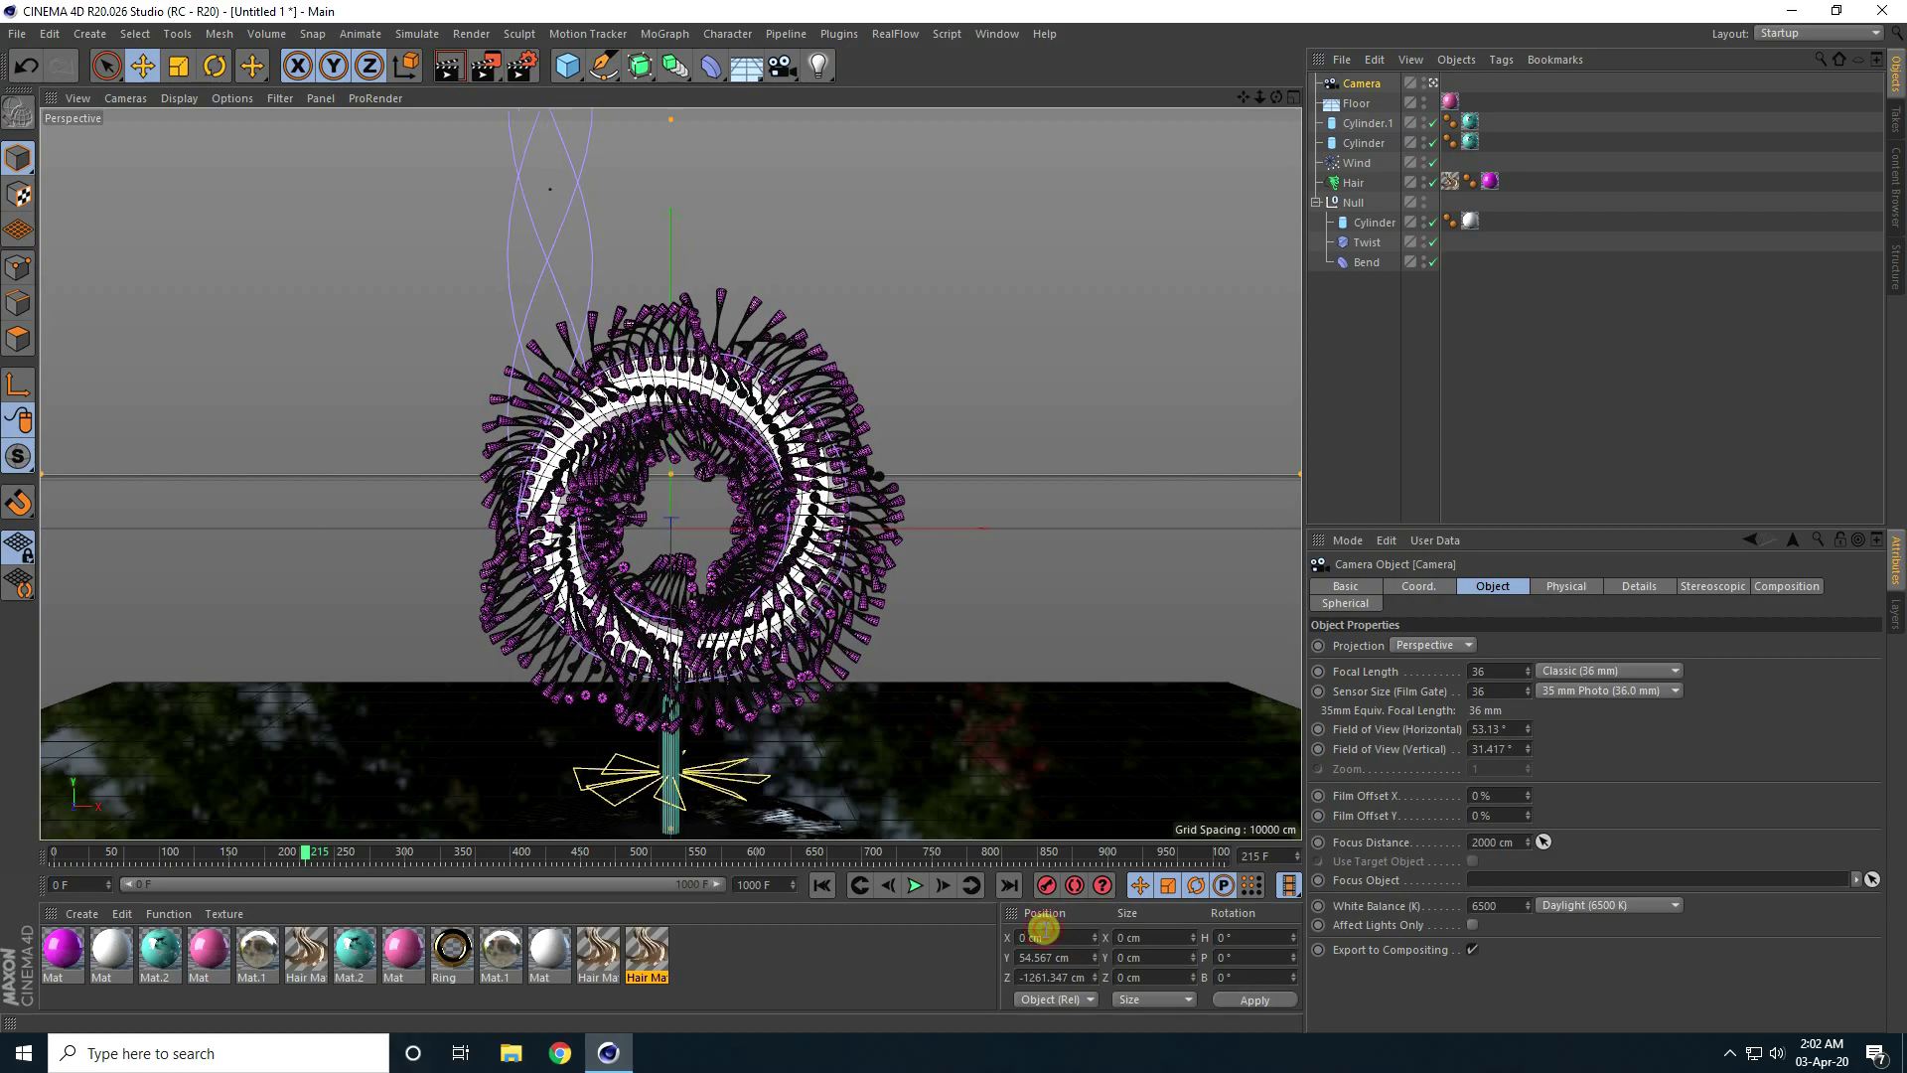
# - Try camera Y positions of 200 cm and 0 cm to frame the ring
pyautogui.click(1071, 955)
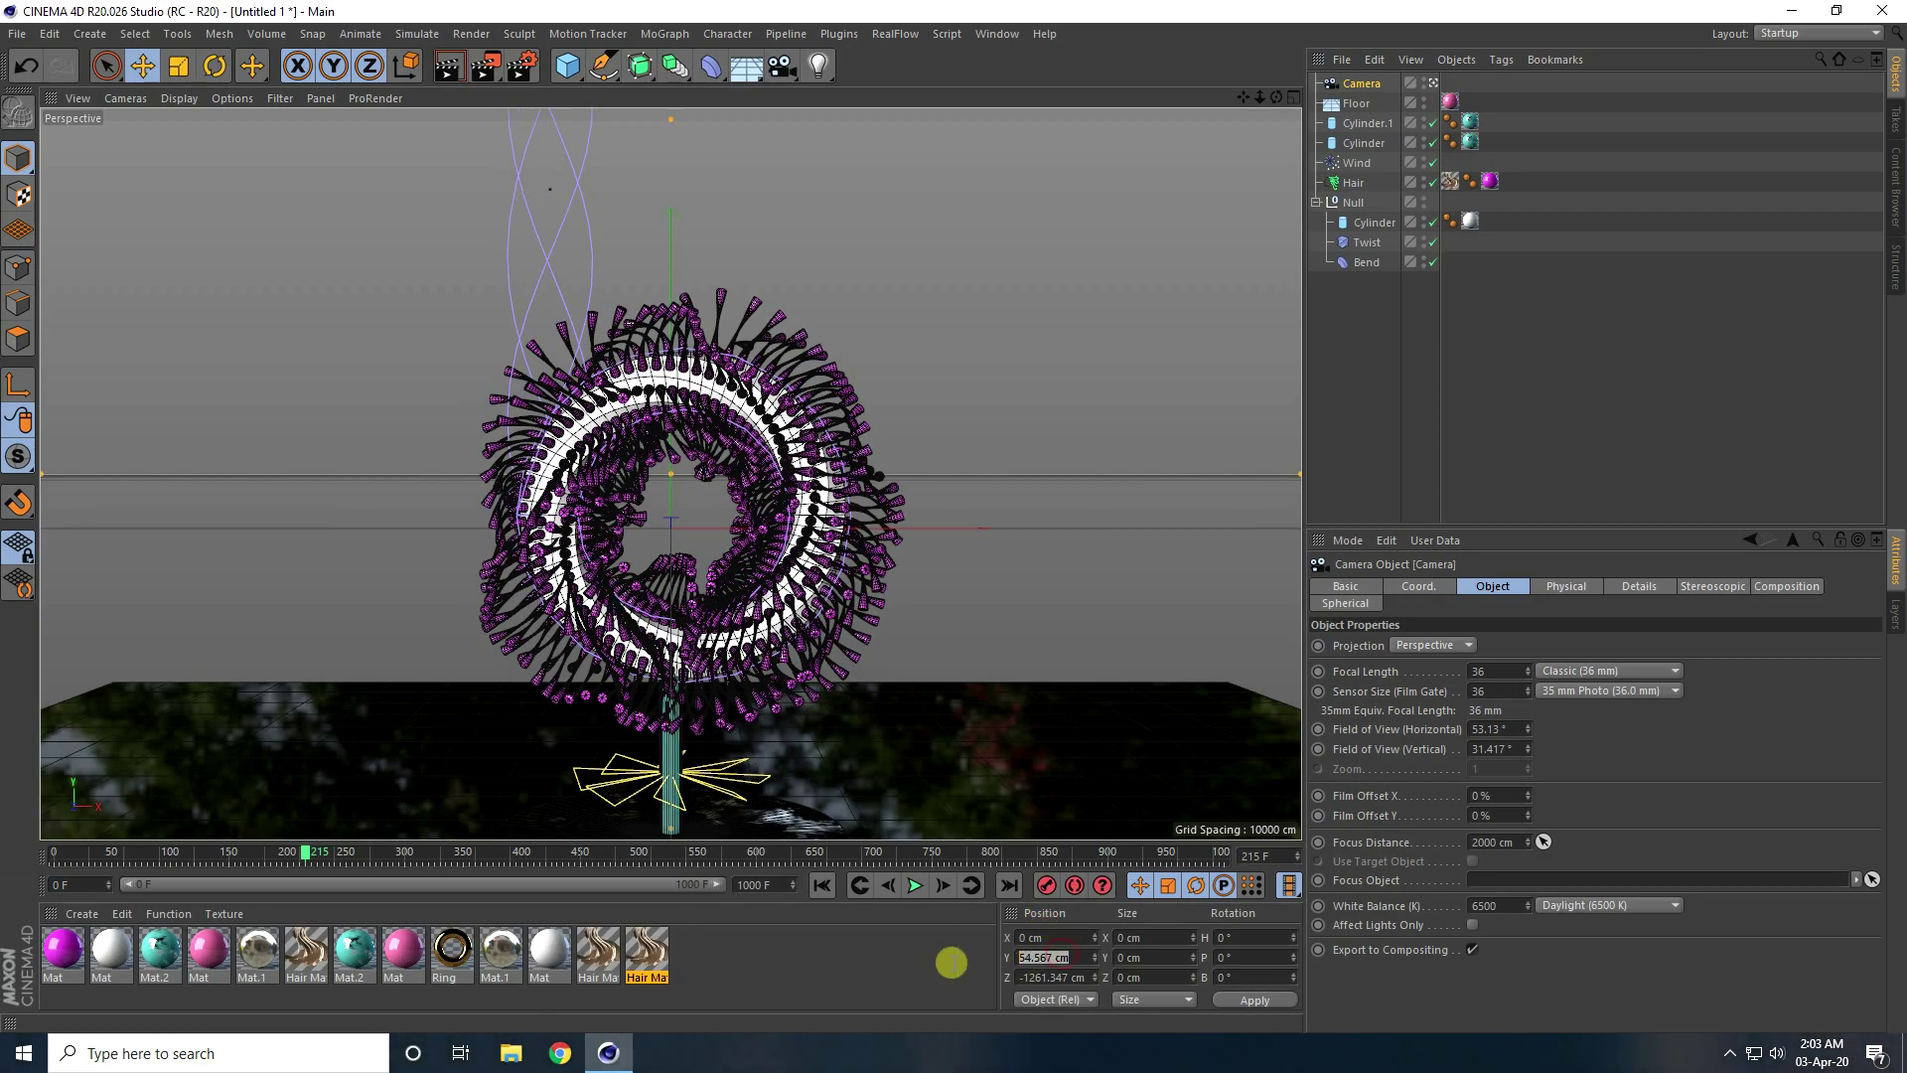
pyautogui.write('200')
pyautogui.press('Return')
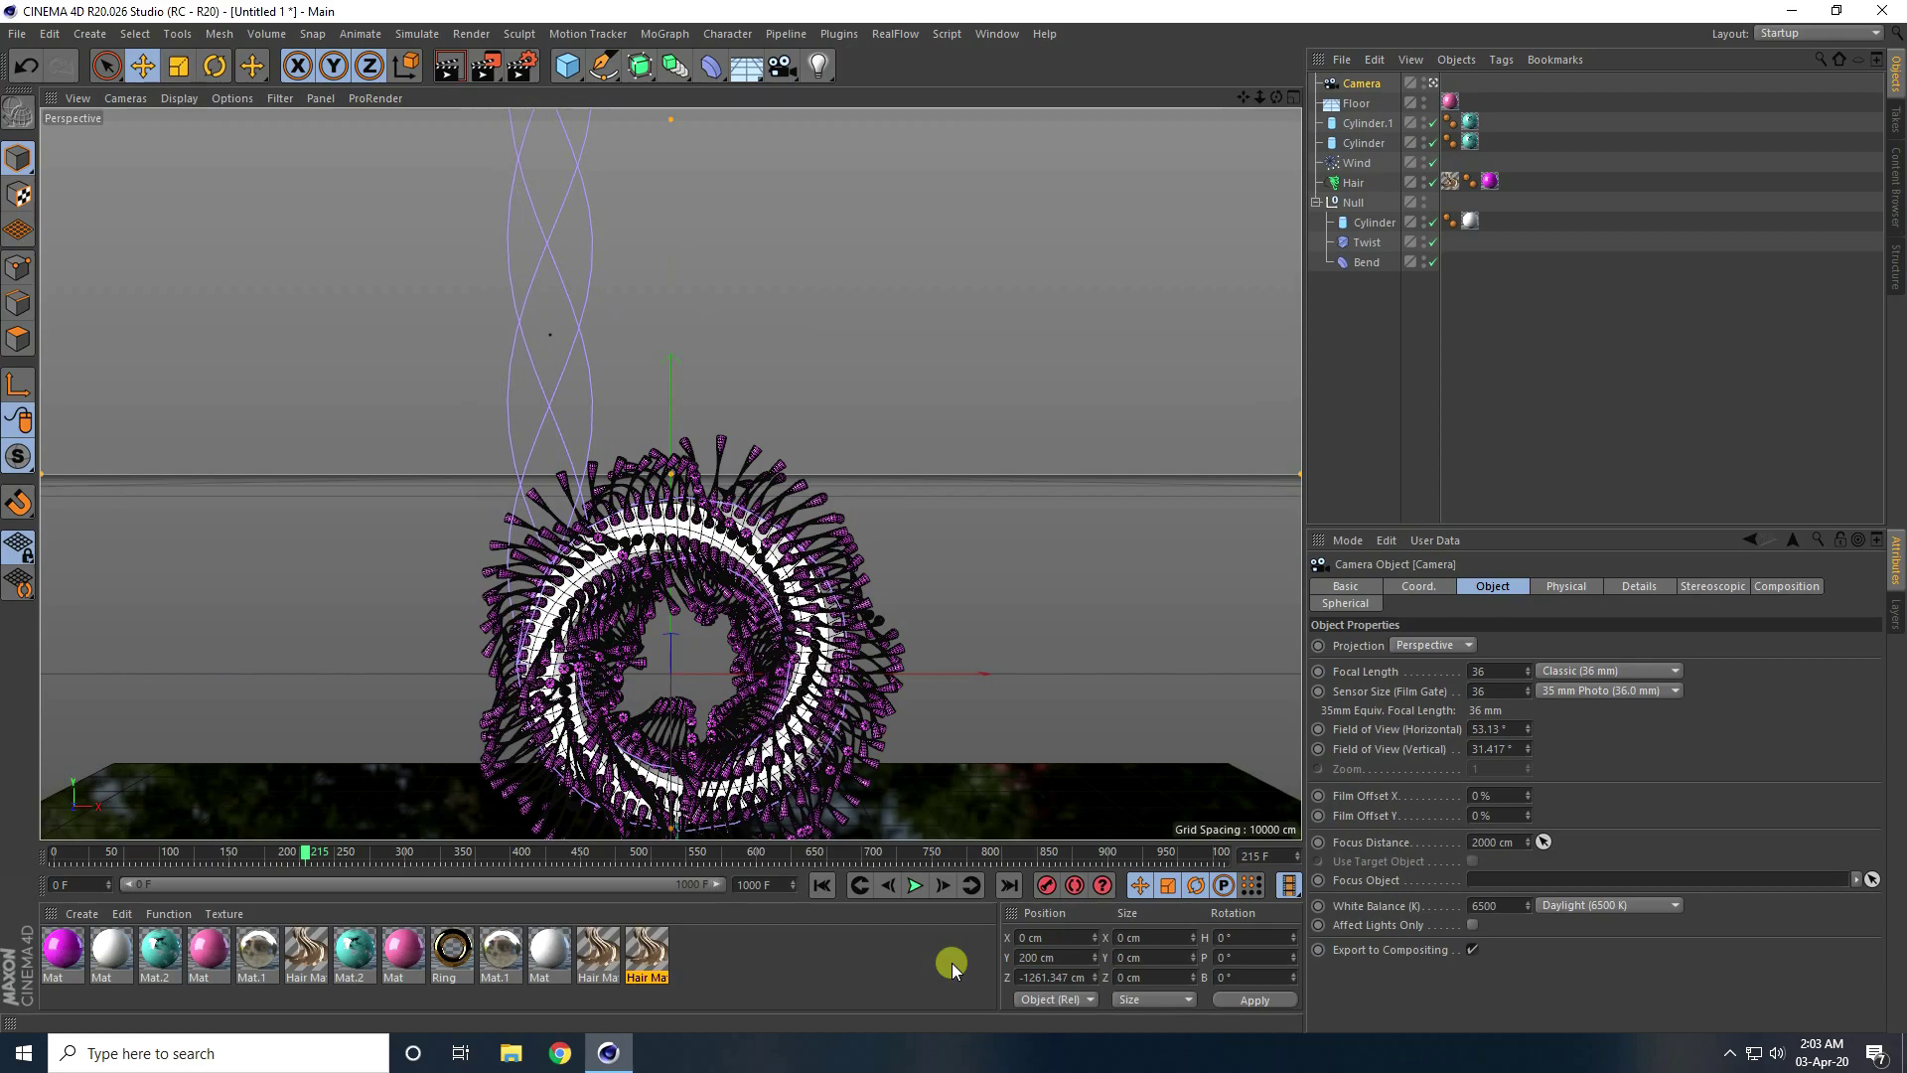
pyautogui.click(1063, 954)
pyautogui.write('0')
pyautogui.press('Return')
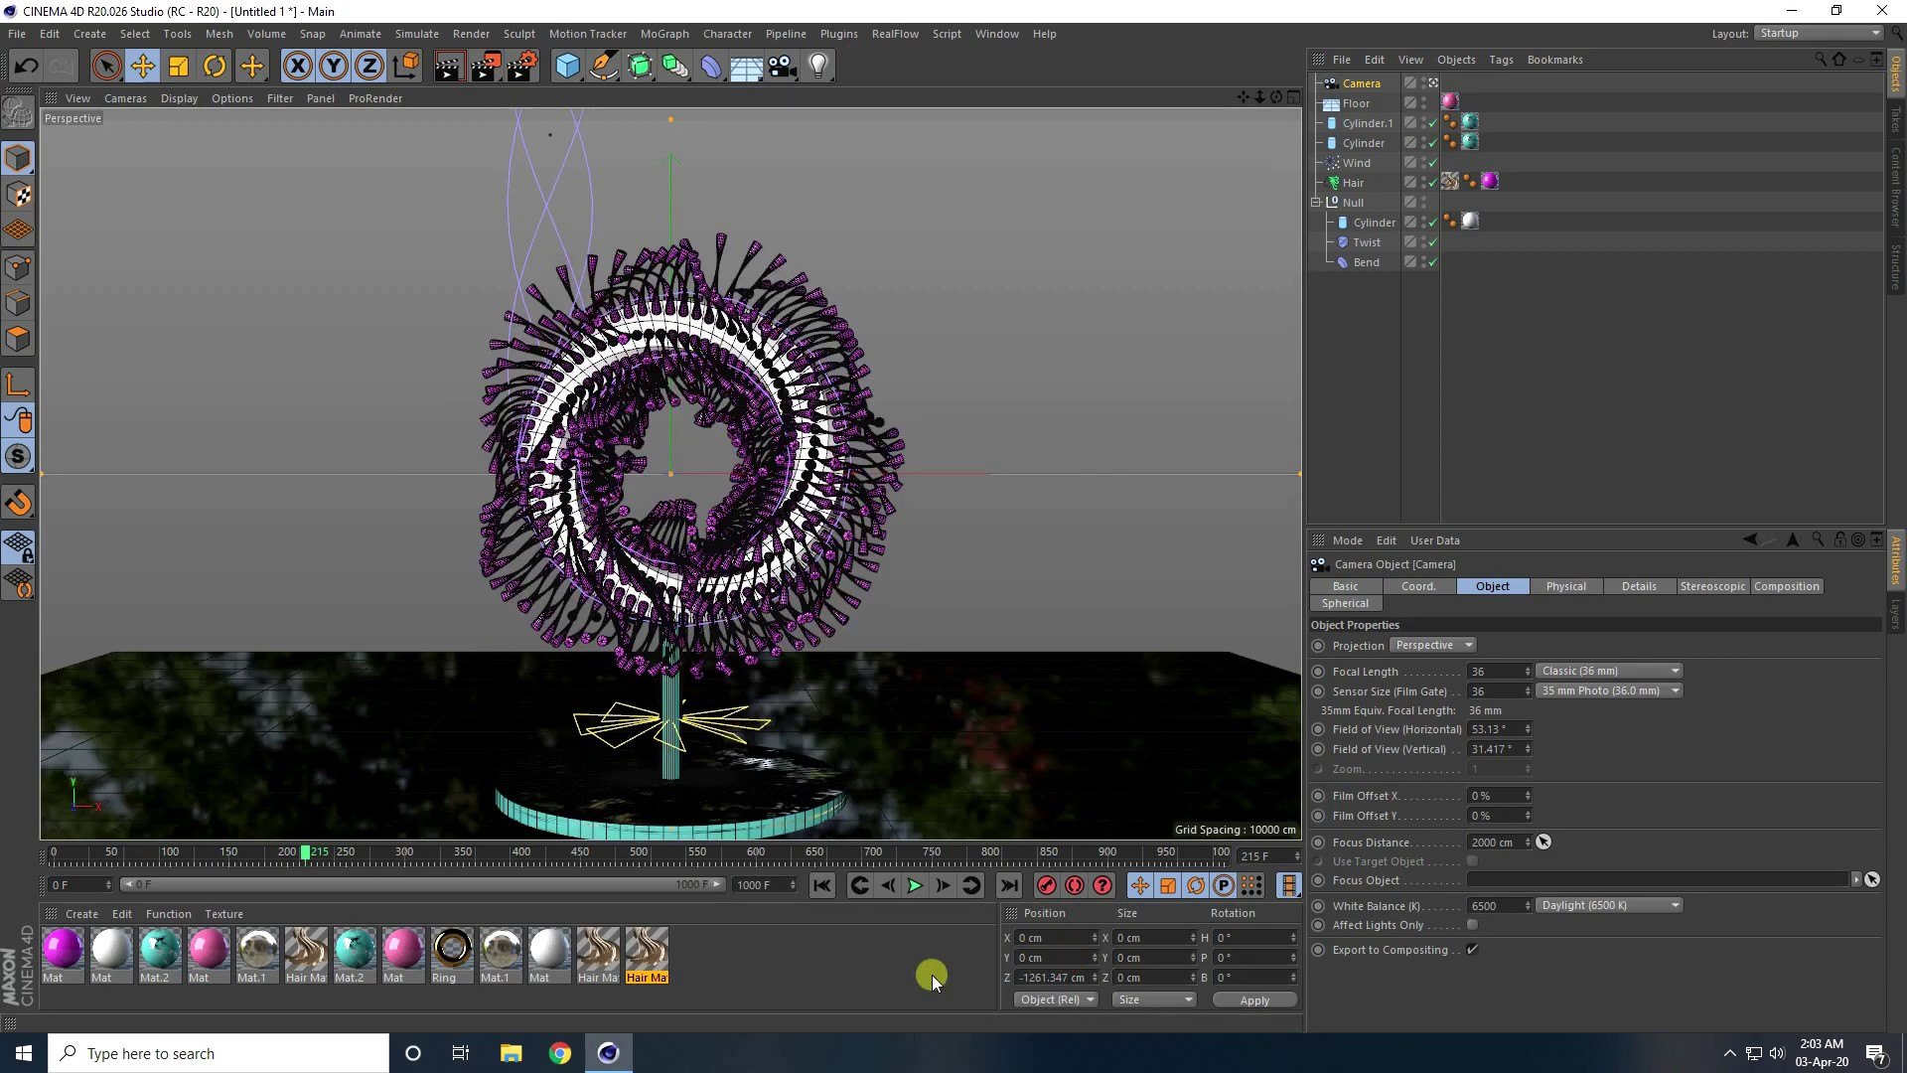
# - Set the camera's position to Y -50 cm and Z -1100 cm, and play the animation from the first frame
pyautogui.click(1032, 957)
pyautogui.write('-50')
pyautogui.press('Return')
pyautogui.click(1032, 979)
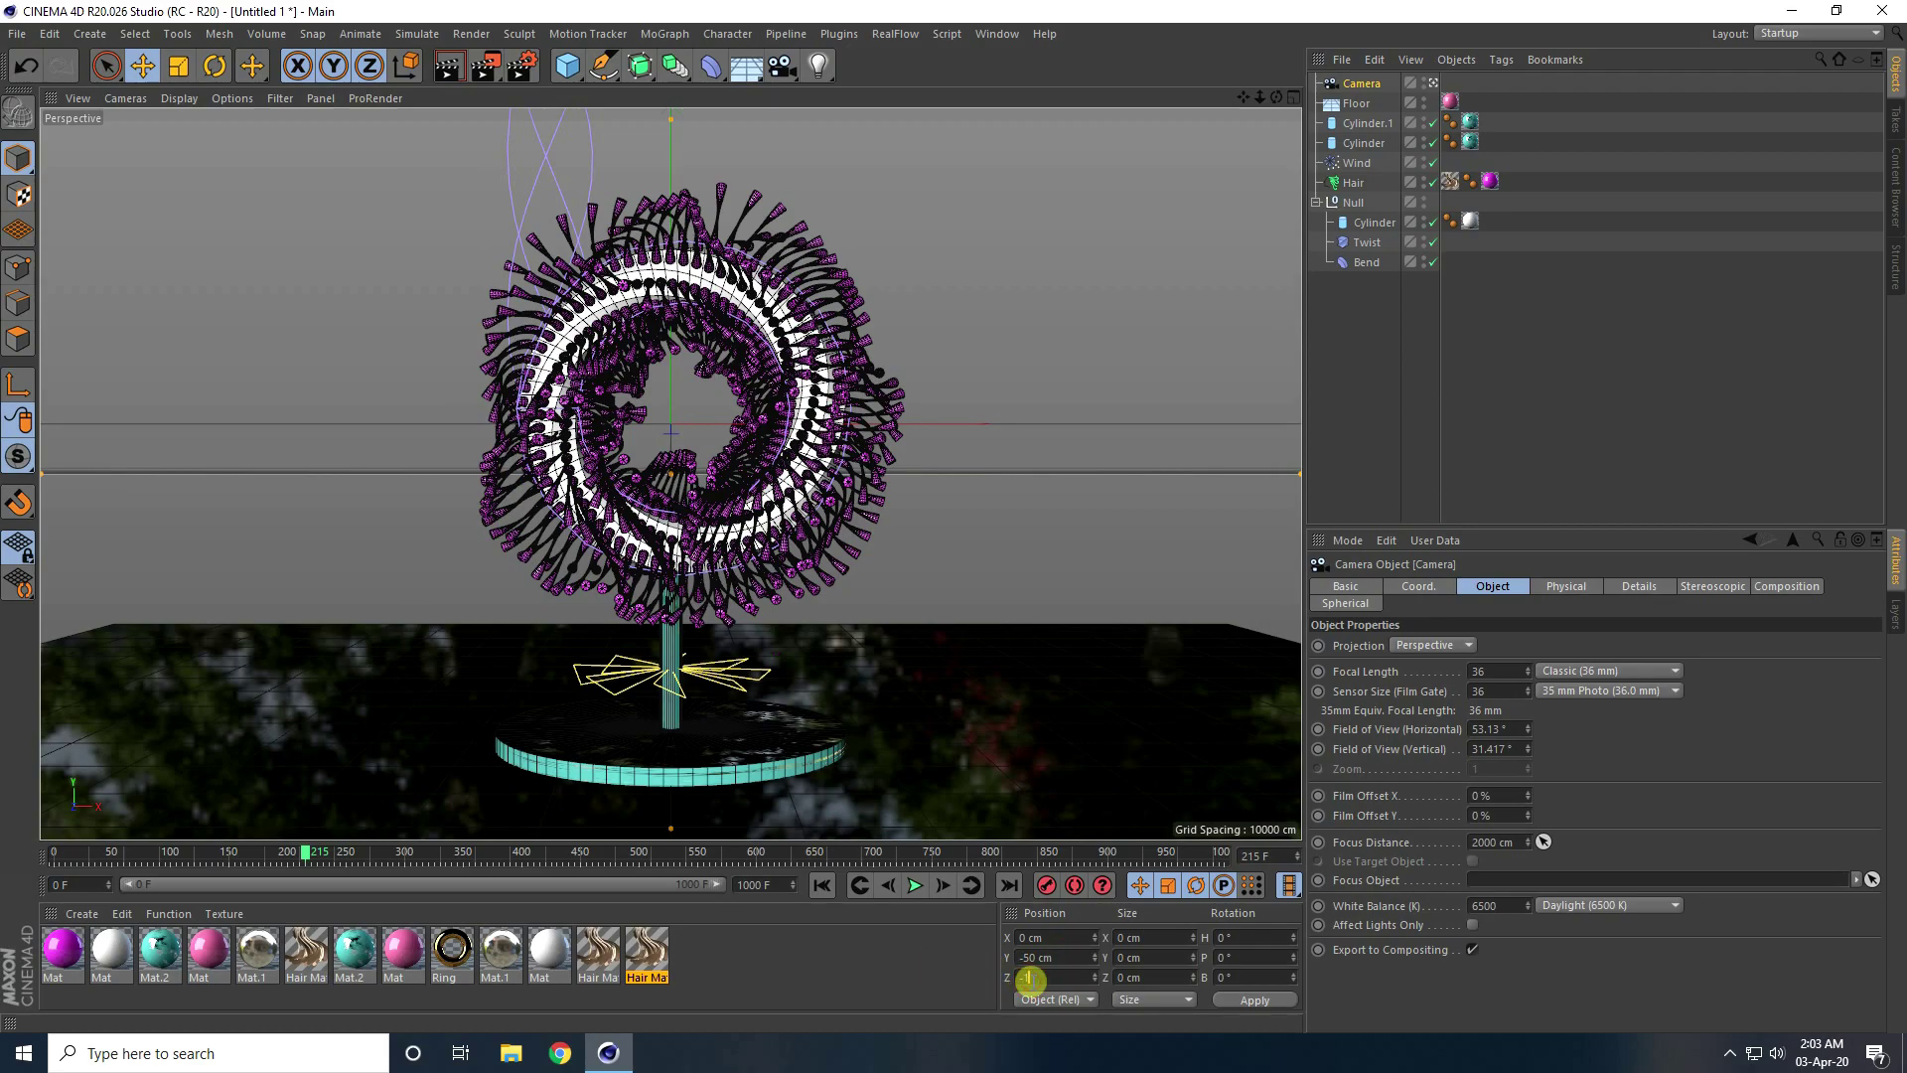
pyautogui.press('Return')
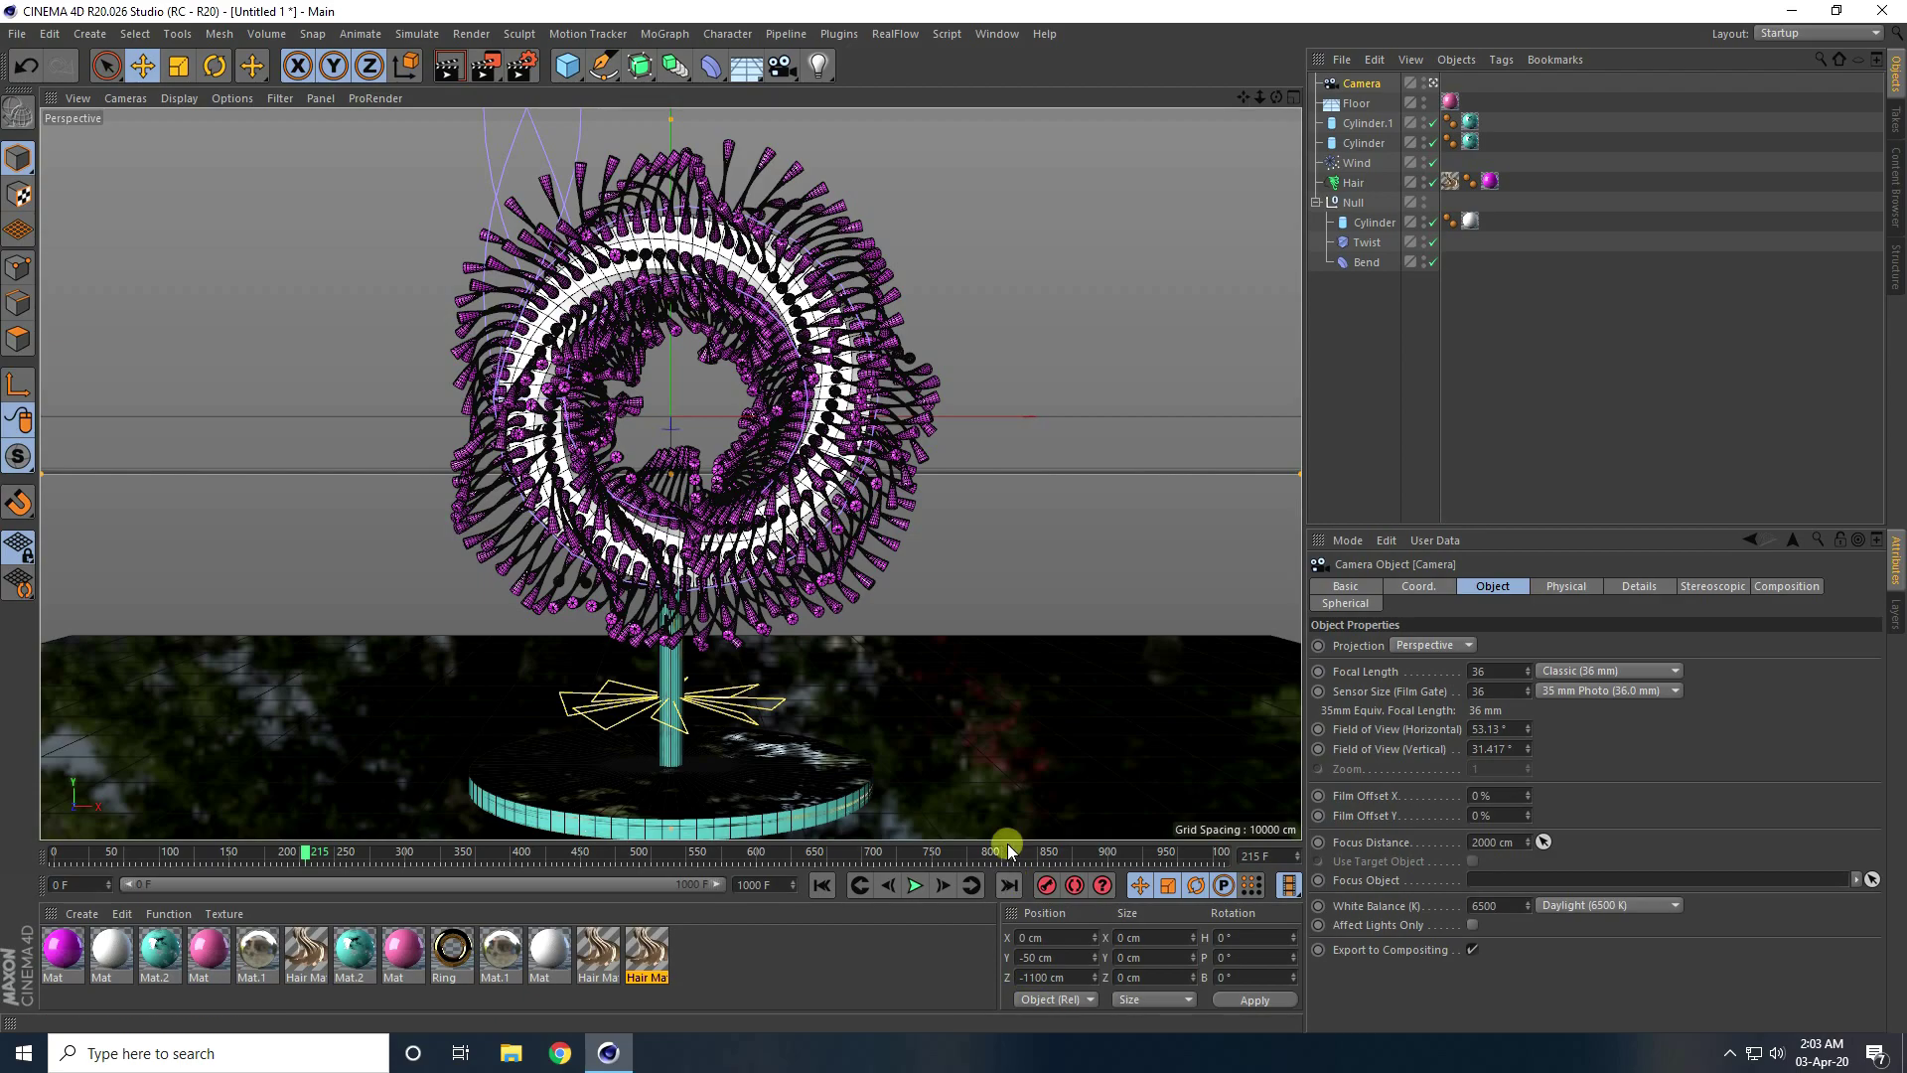
pyautogui.click(822, 885)
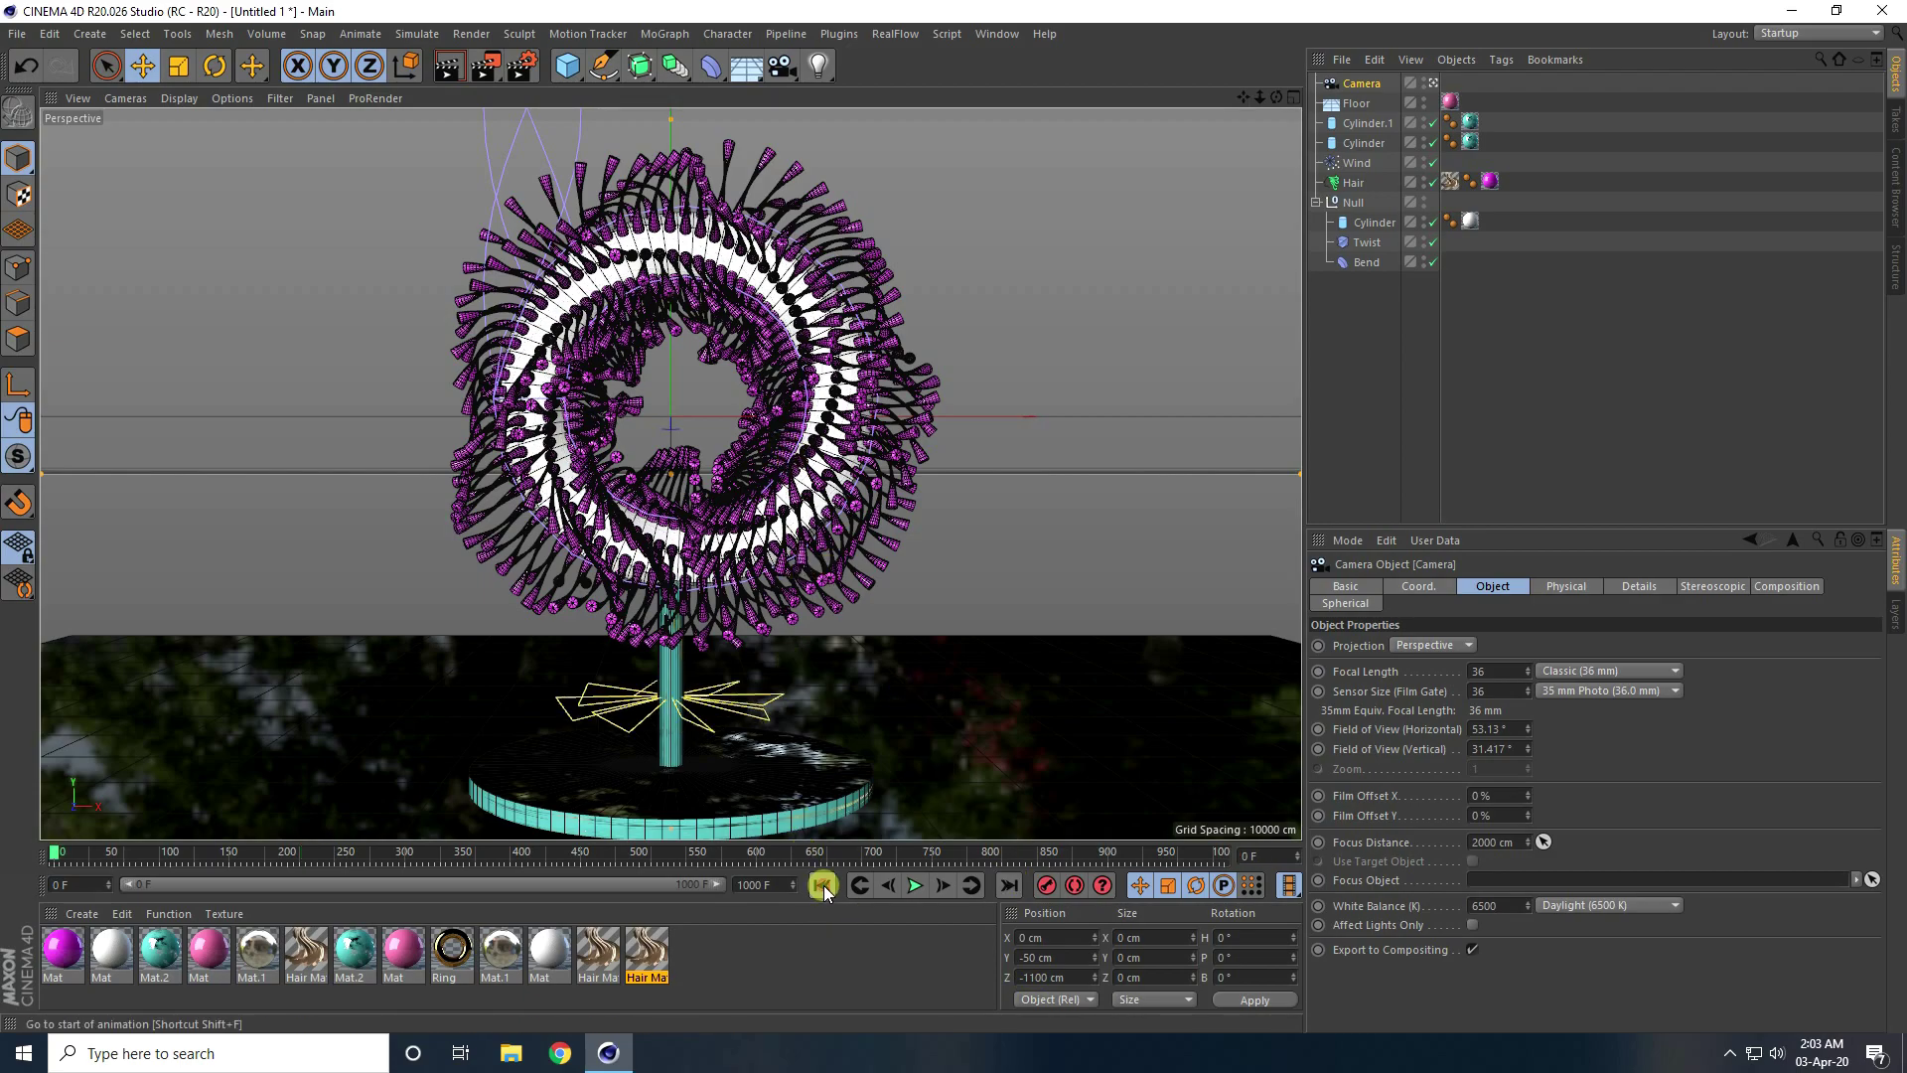
pyautogui.click(915, 885)
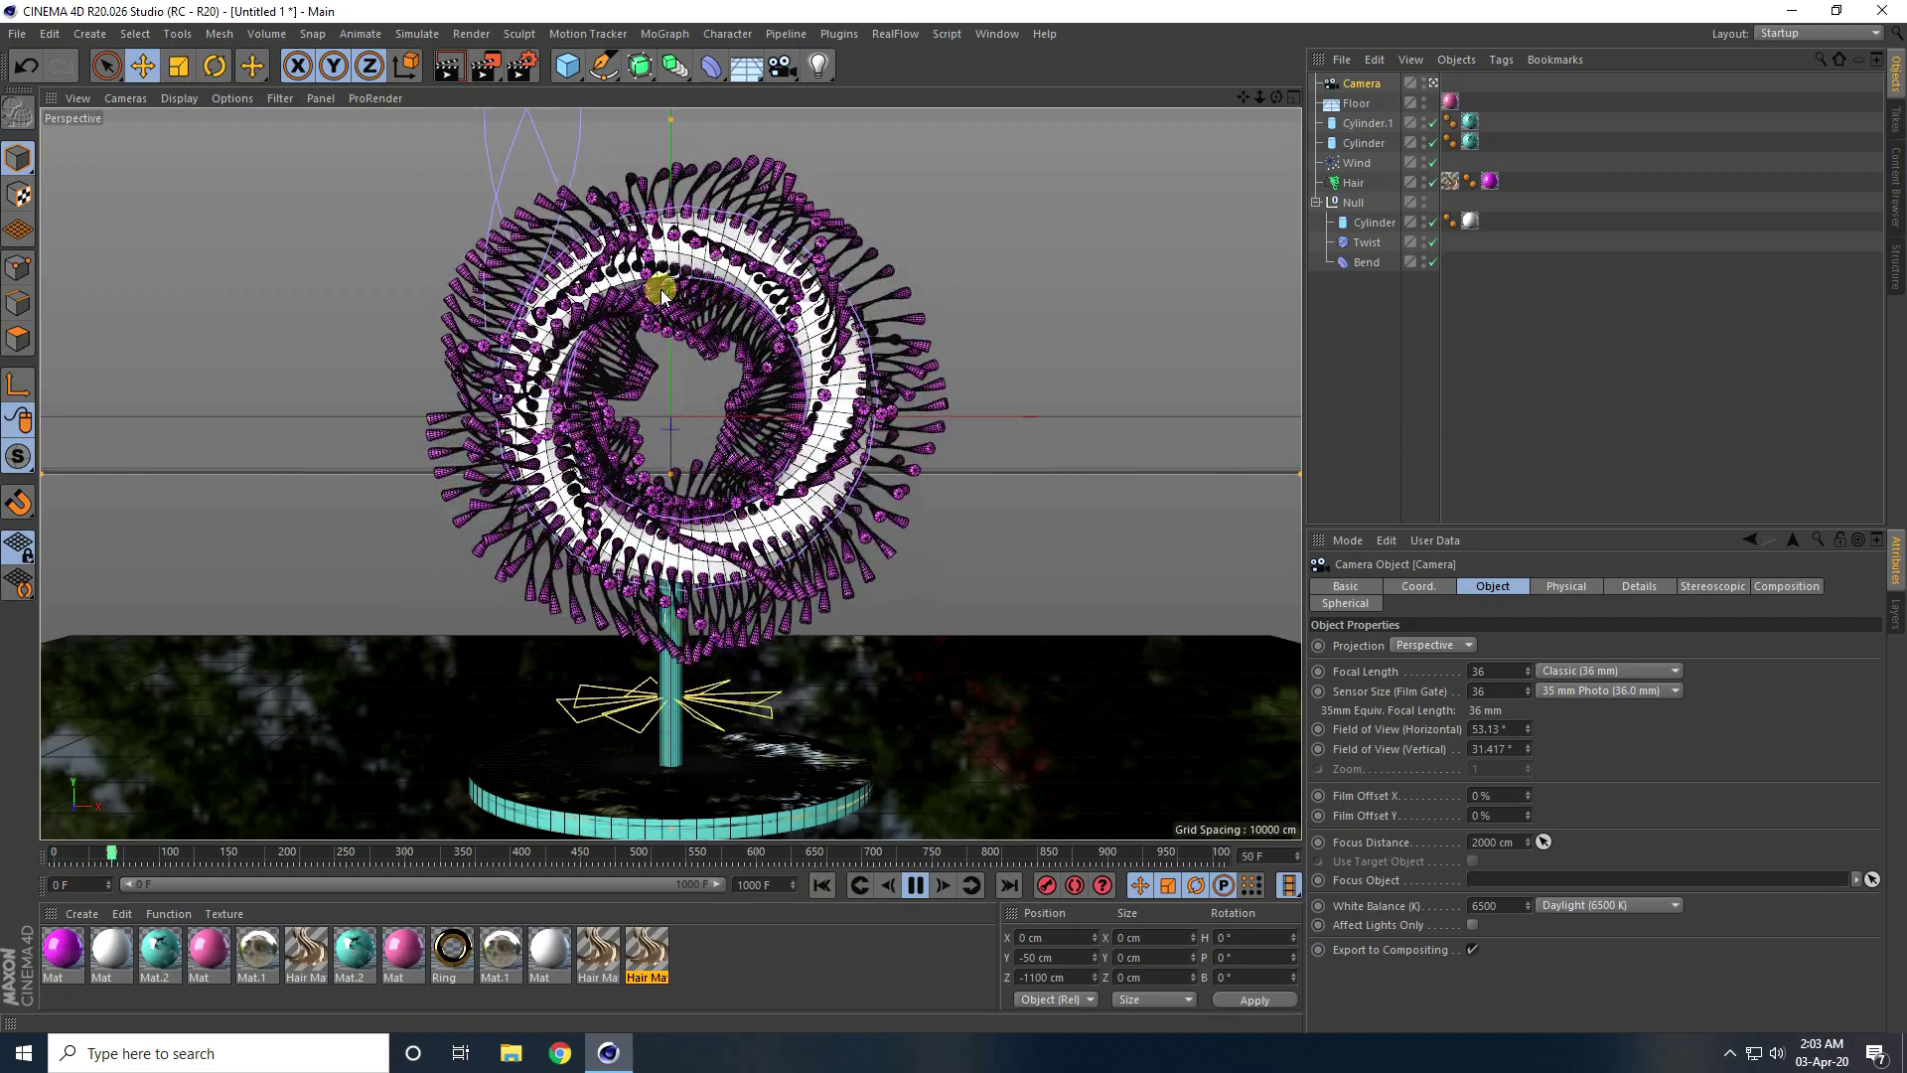
# - Inspect the ring and its hair up close through the camera while the animation plays, and stop the playback
pyautogui.moveTo(1259, 98); pyautogui.dragTo(952, 519)
pyautogui.scroll(4, 955, 514)
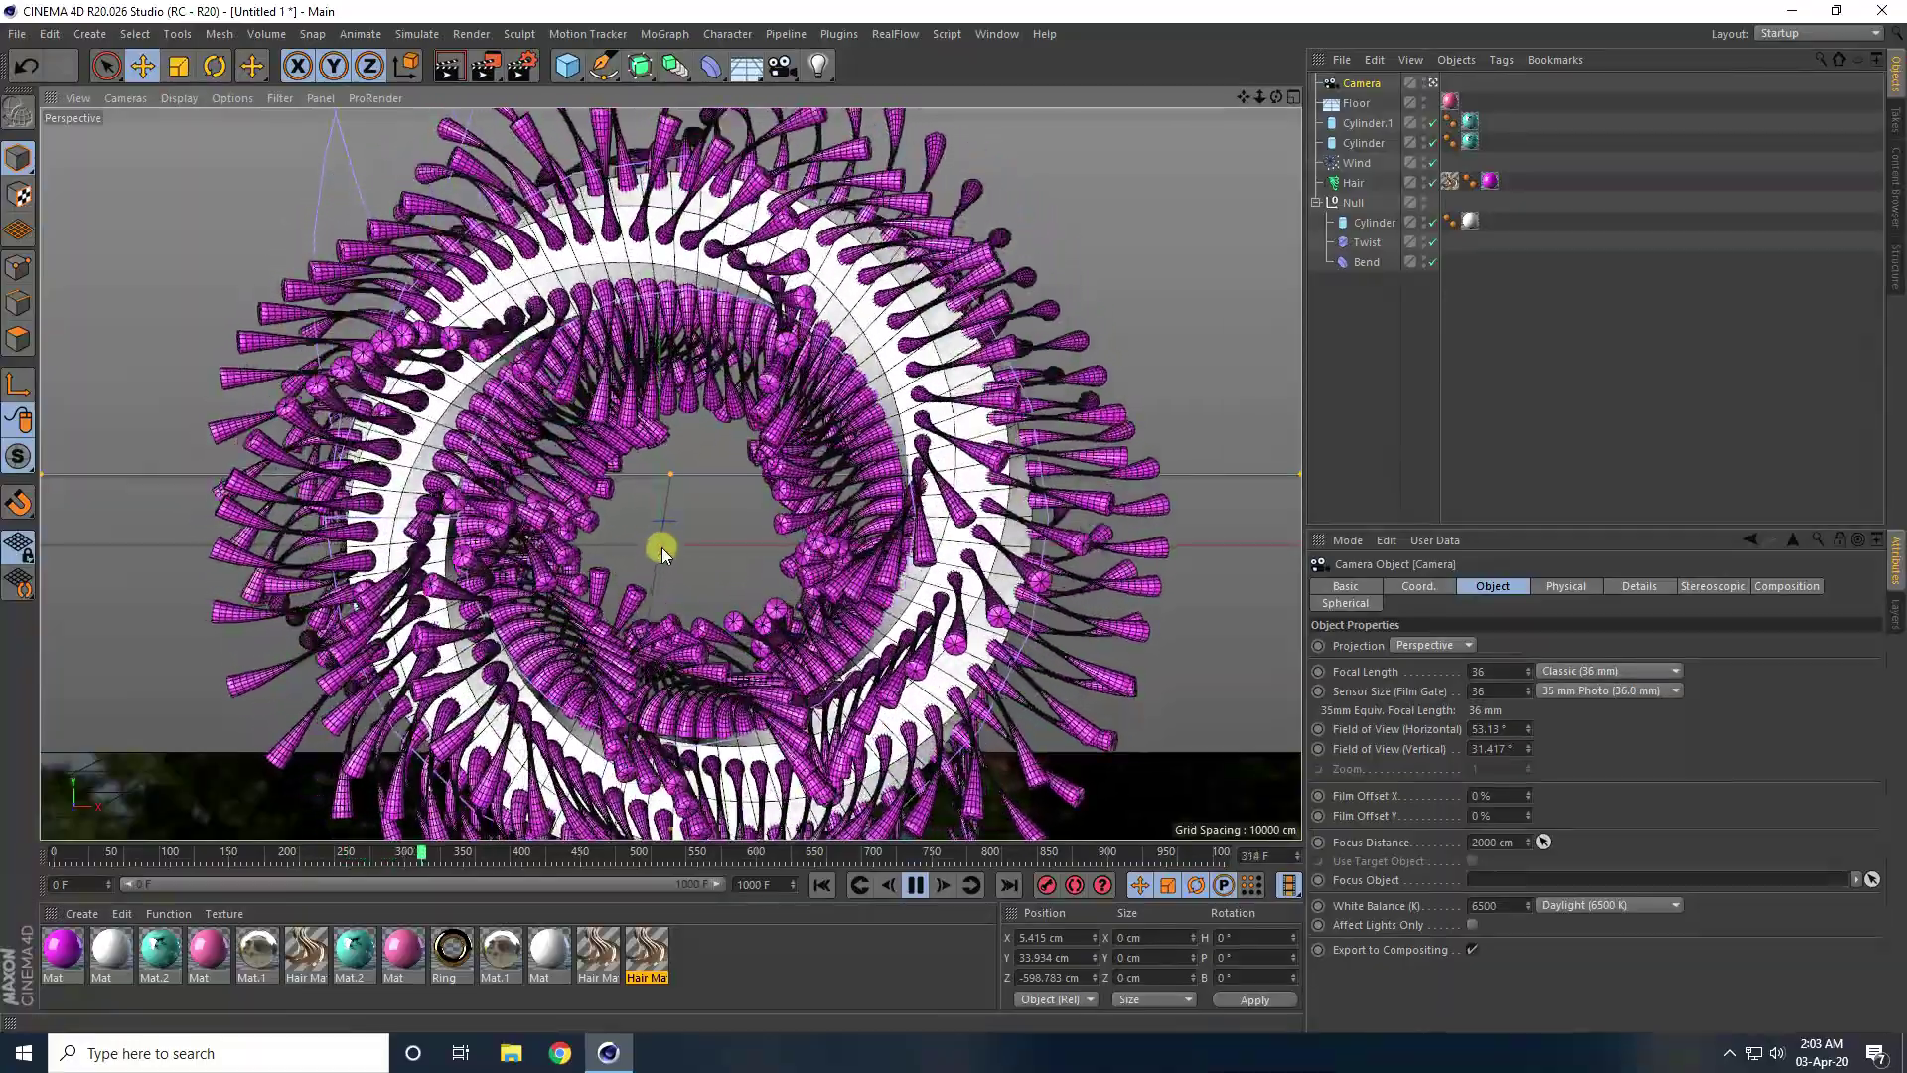
pyautogui.click(915, 885)
# - Configure the render output to cover All Frames and save the images in JPG format
pyautogui.click(522, 66)
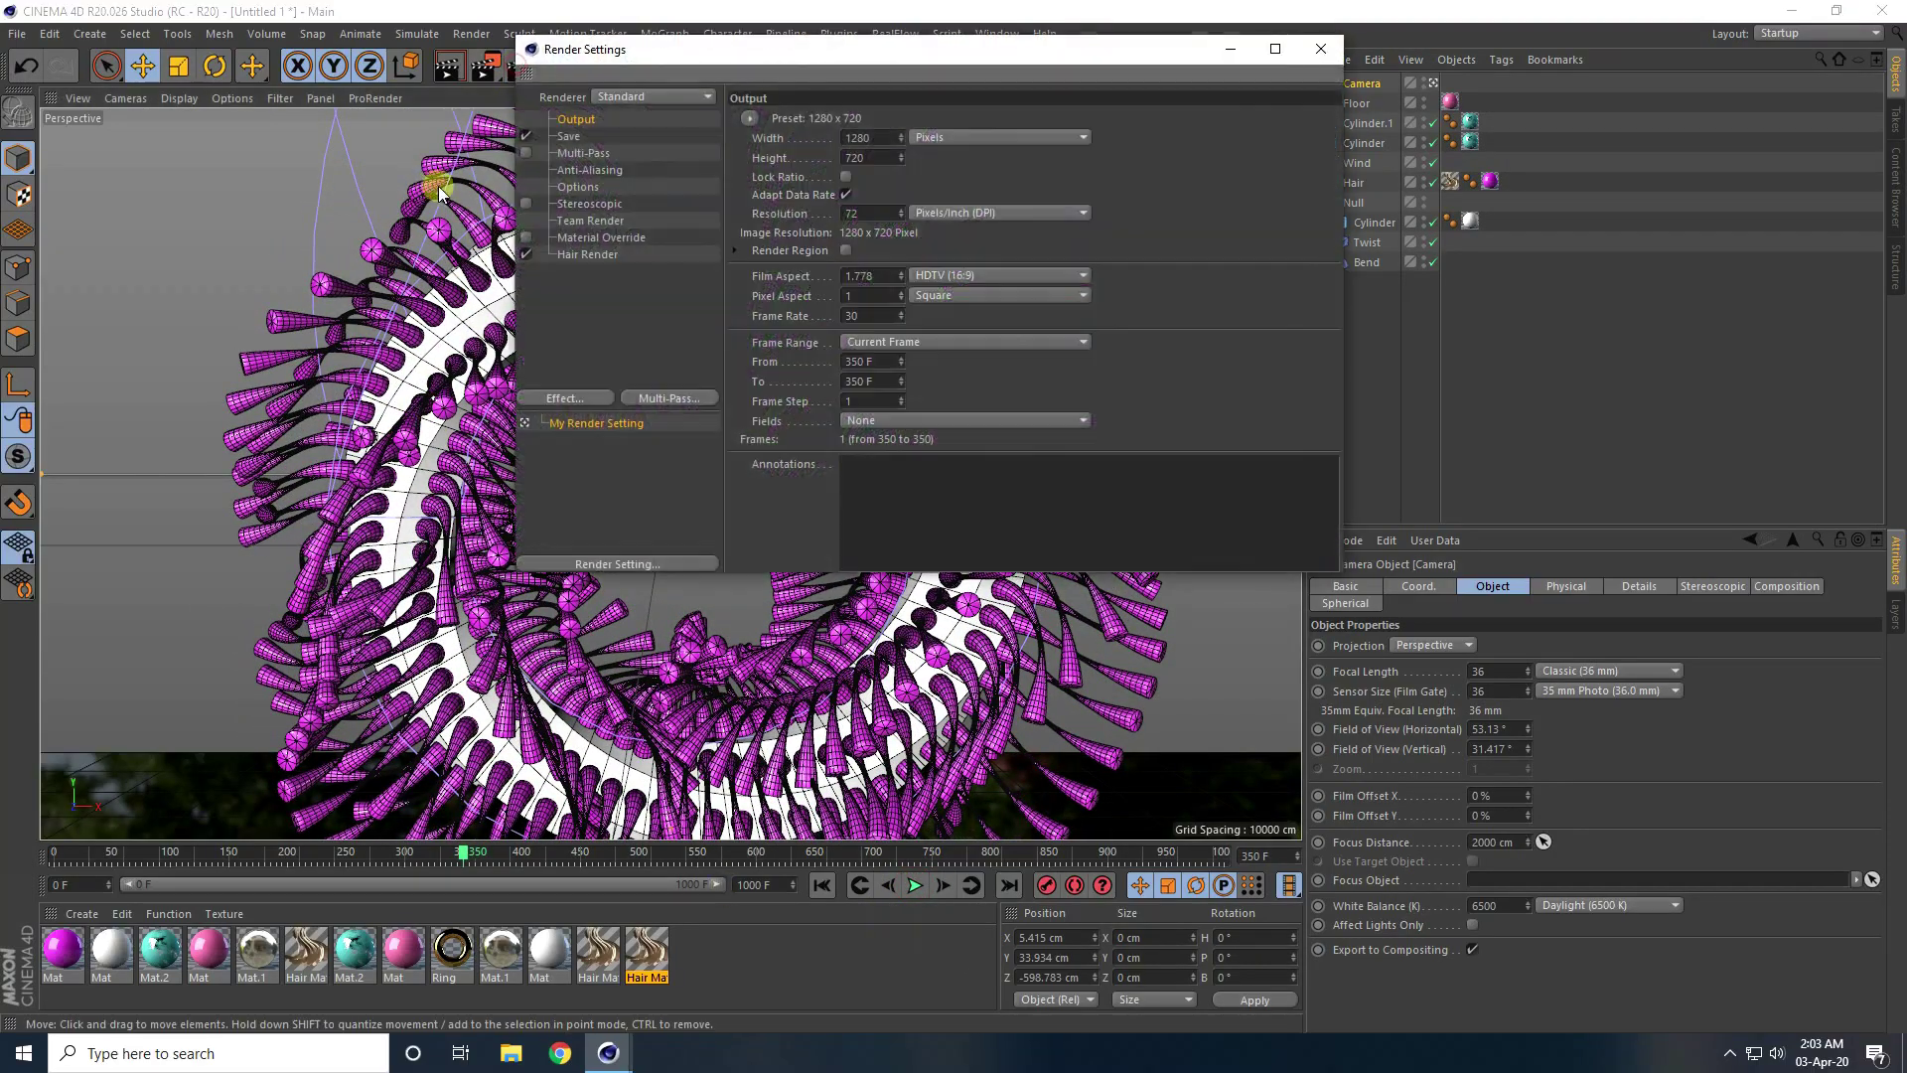
pyautogui.click(896, 343)
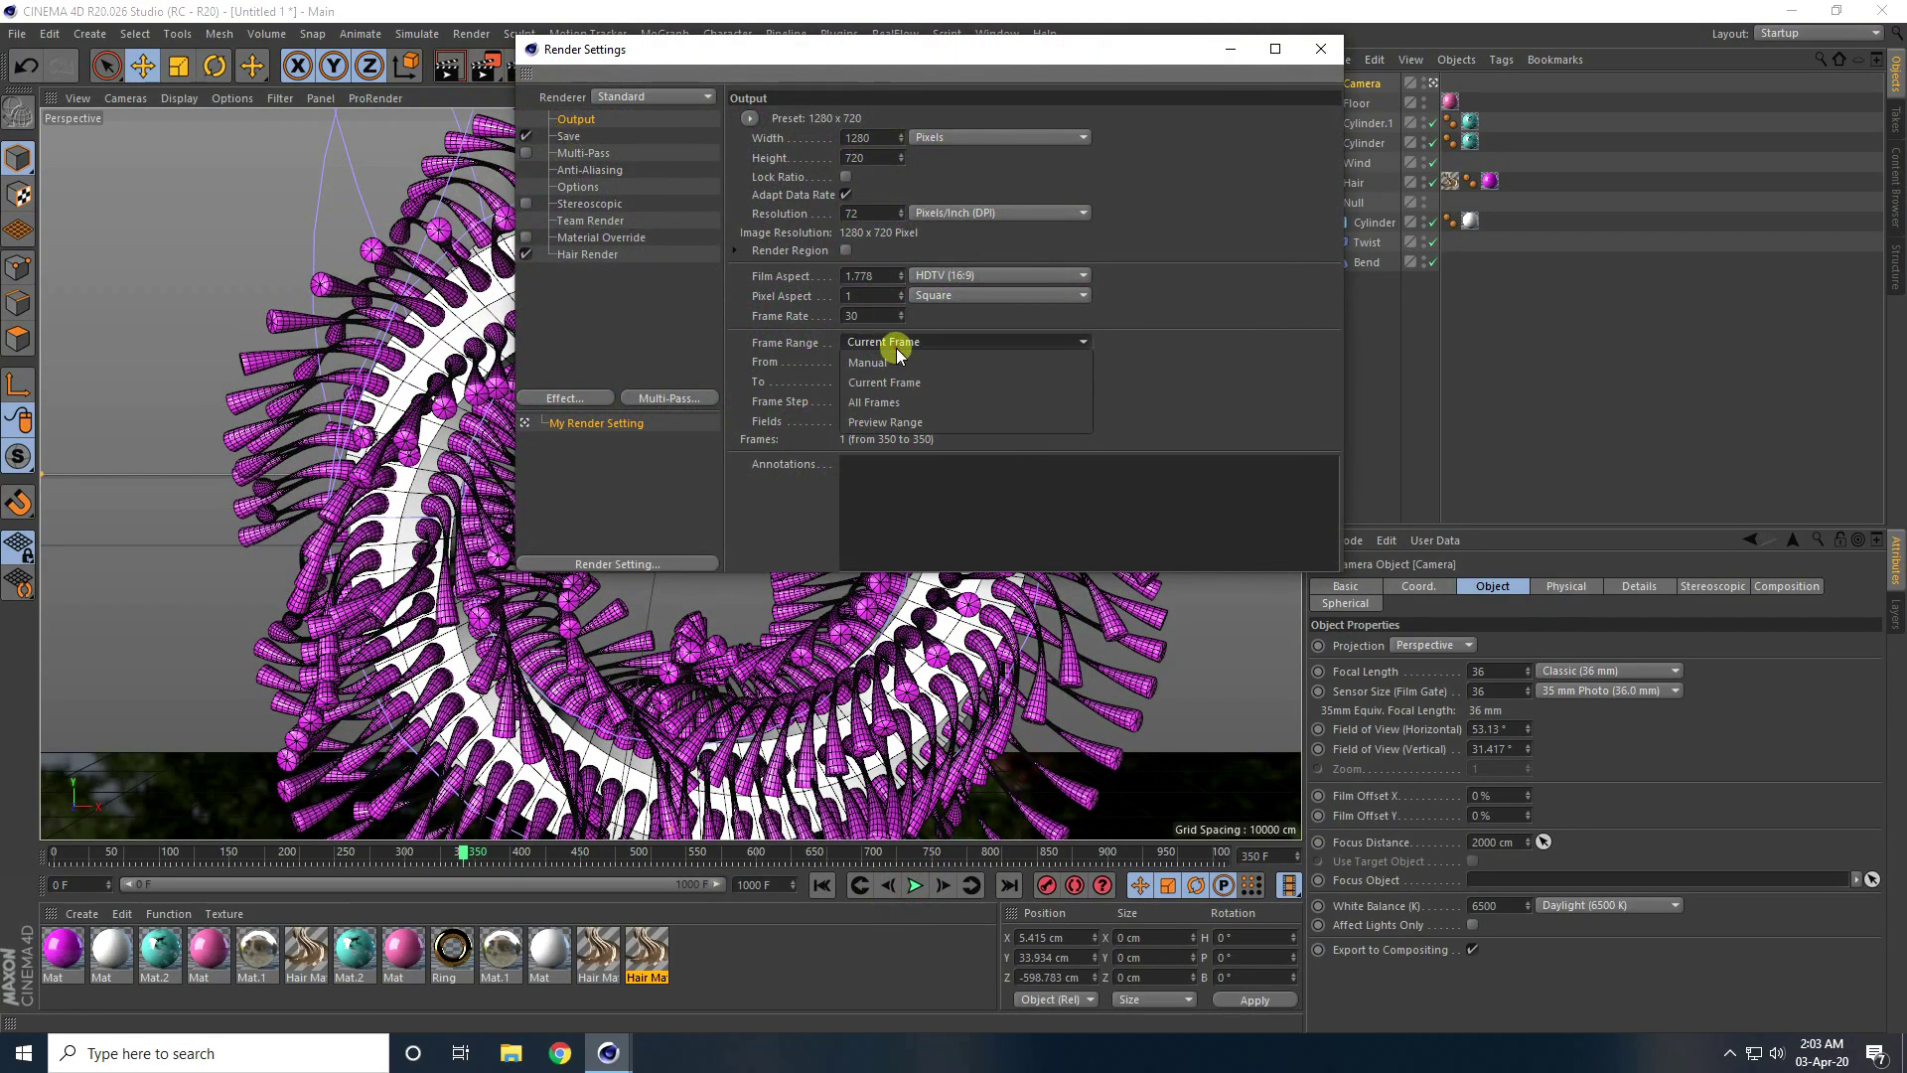
pyautogui.click(902, 410)
pyautogui.click(569, 139)
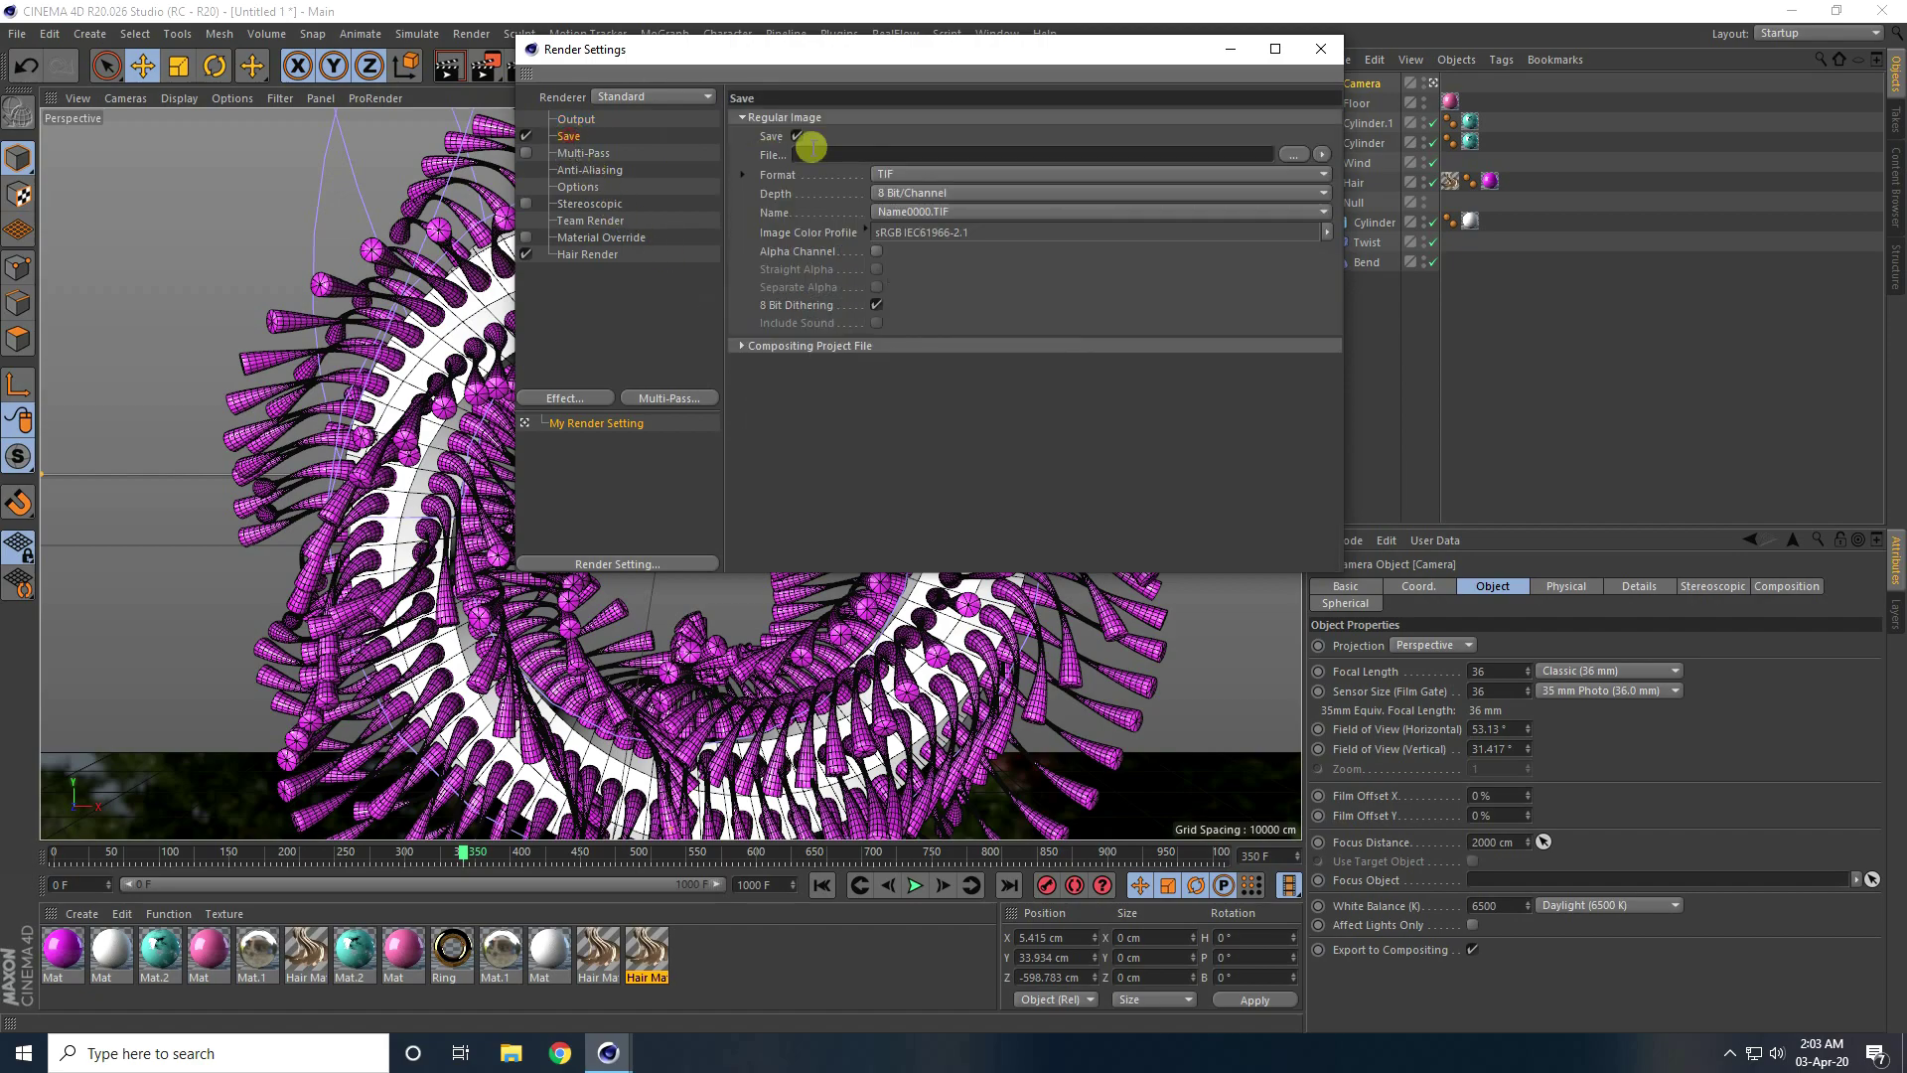
pyautogui.click(880, 171)
pyautogui.click(891, 316)
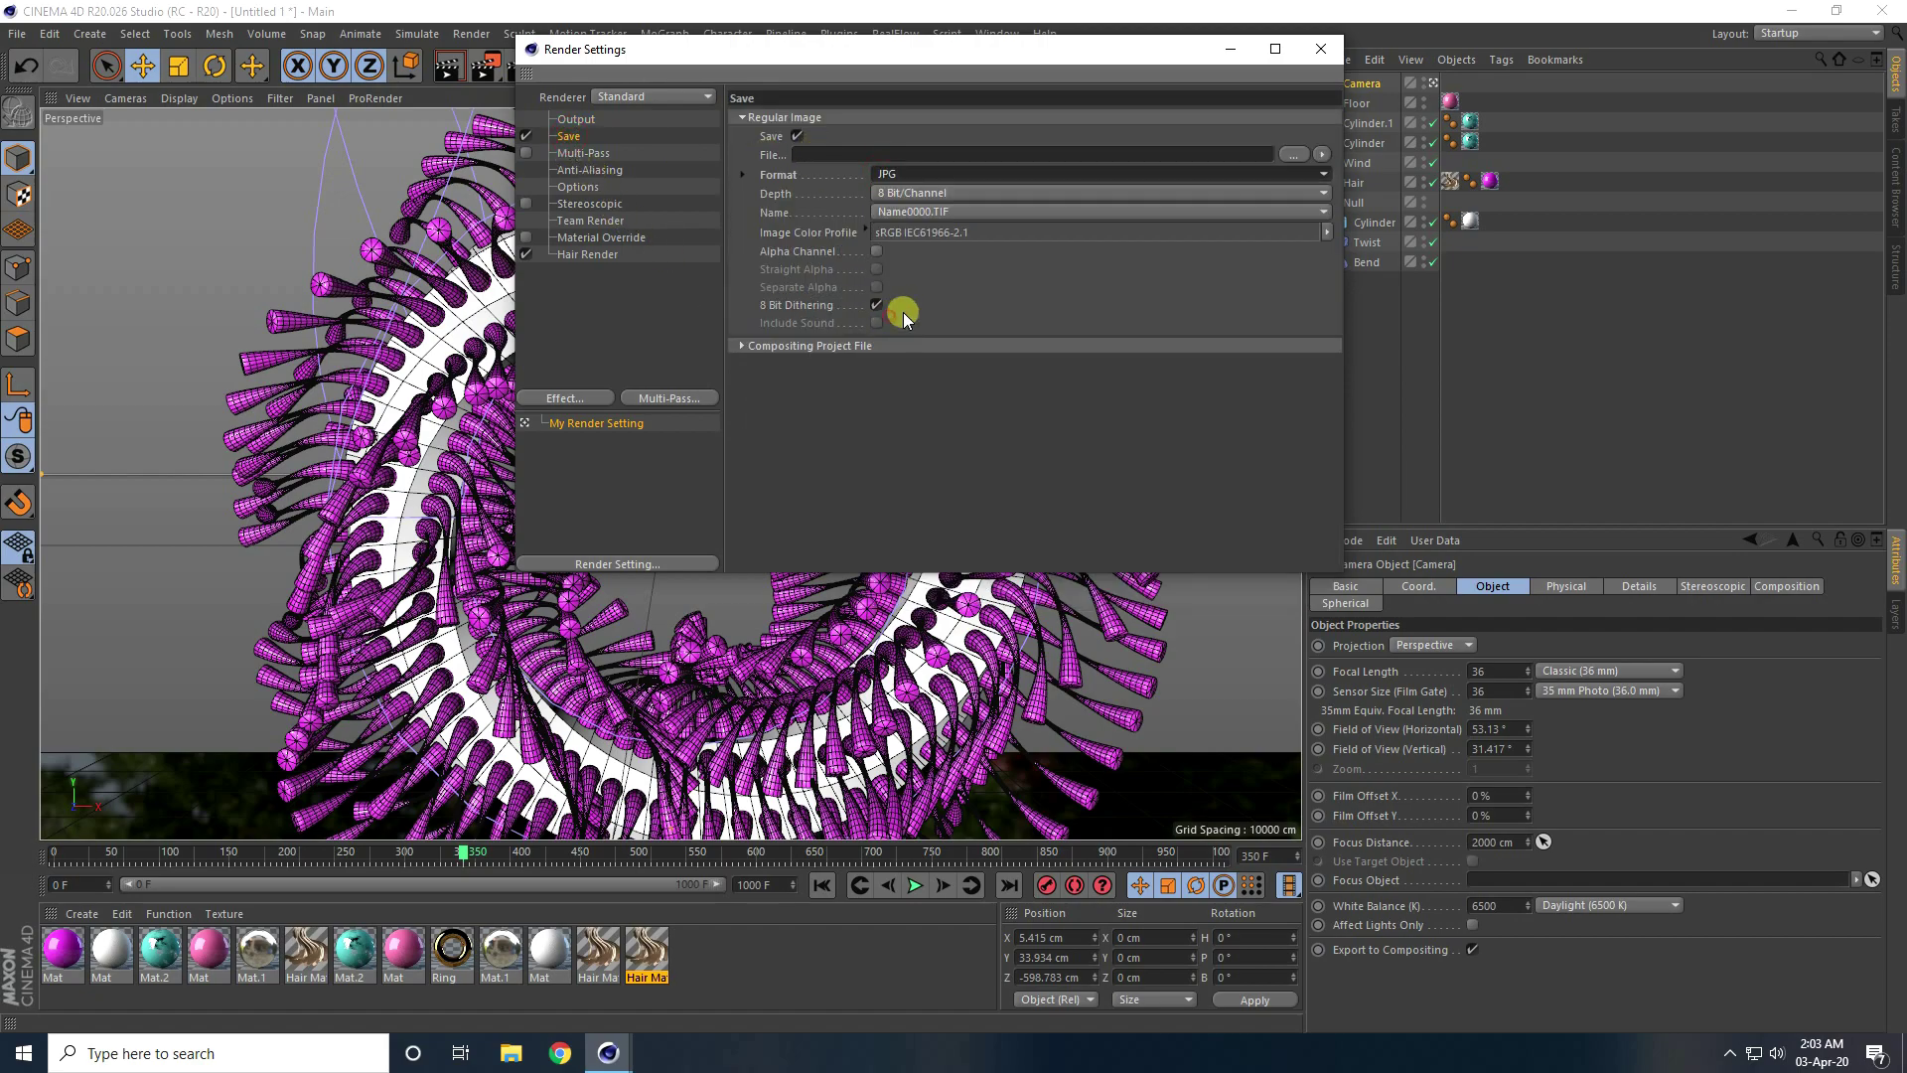
# - Set the render save path to a new folder on the Desktop, with 1 as the file name
pyautogui.click(1285, 156)
pyautogui.click(599, 236)
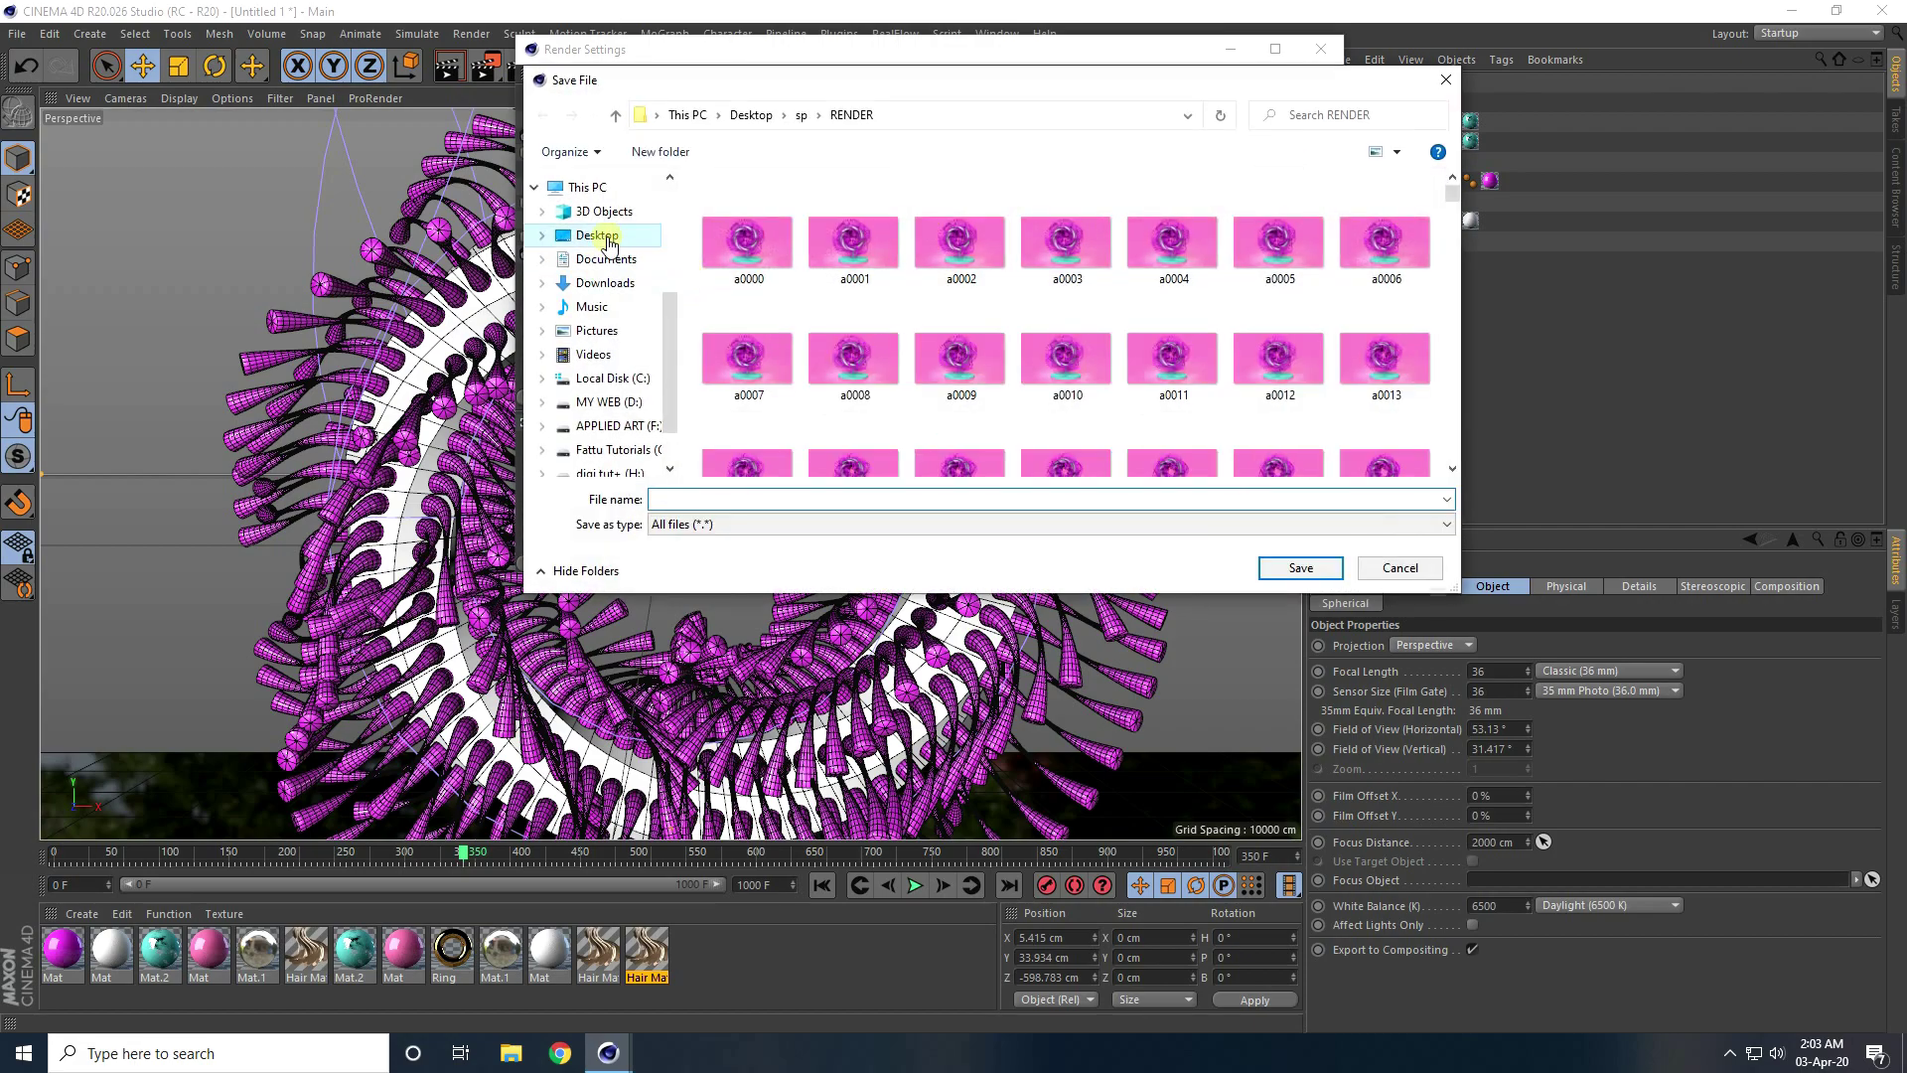
pyautogui.rightClick(1303, 367)
pyautogui.moveTo(1376, 564)
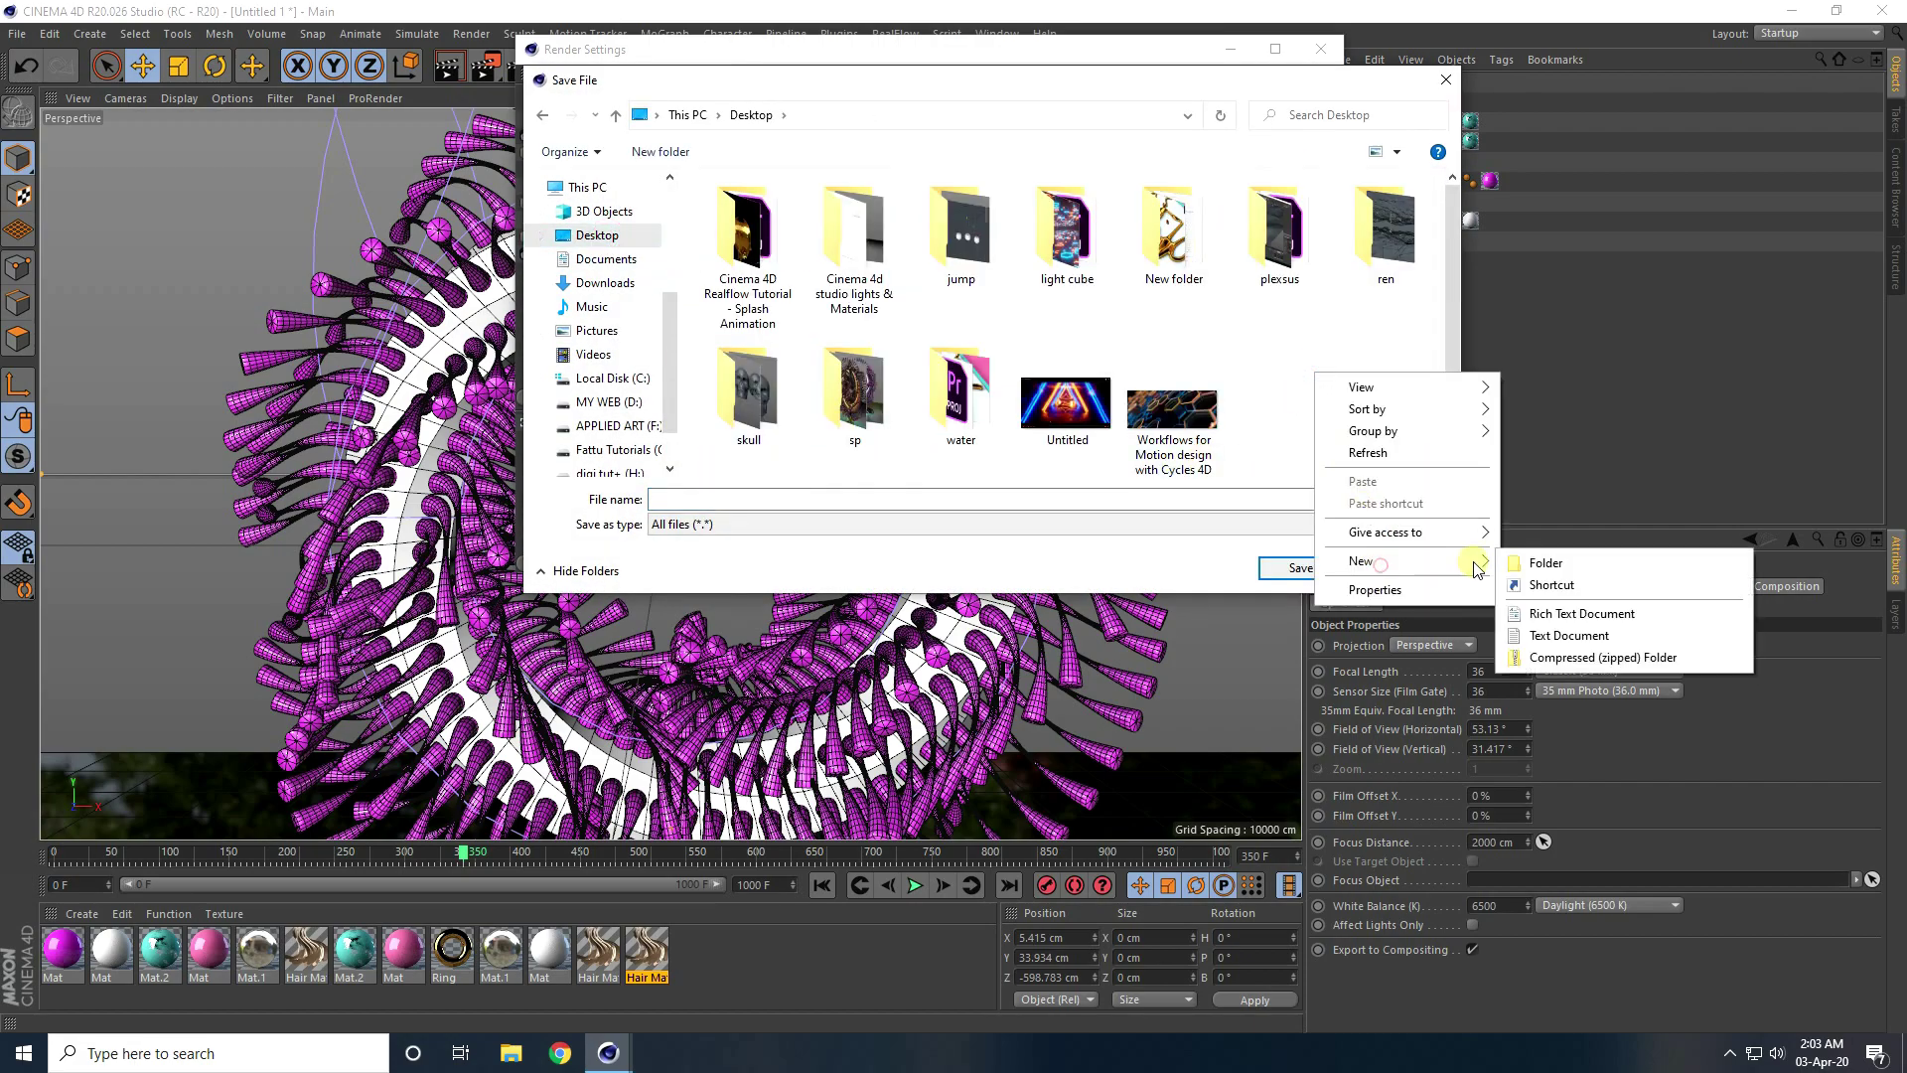
pyautogui.click(1514, 563)
pyautogui.doubleClick(1301, 389)
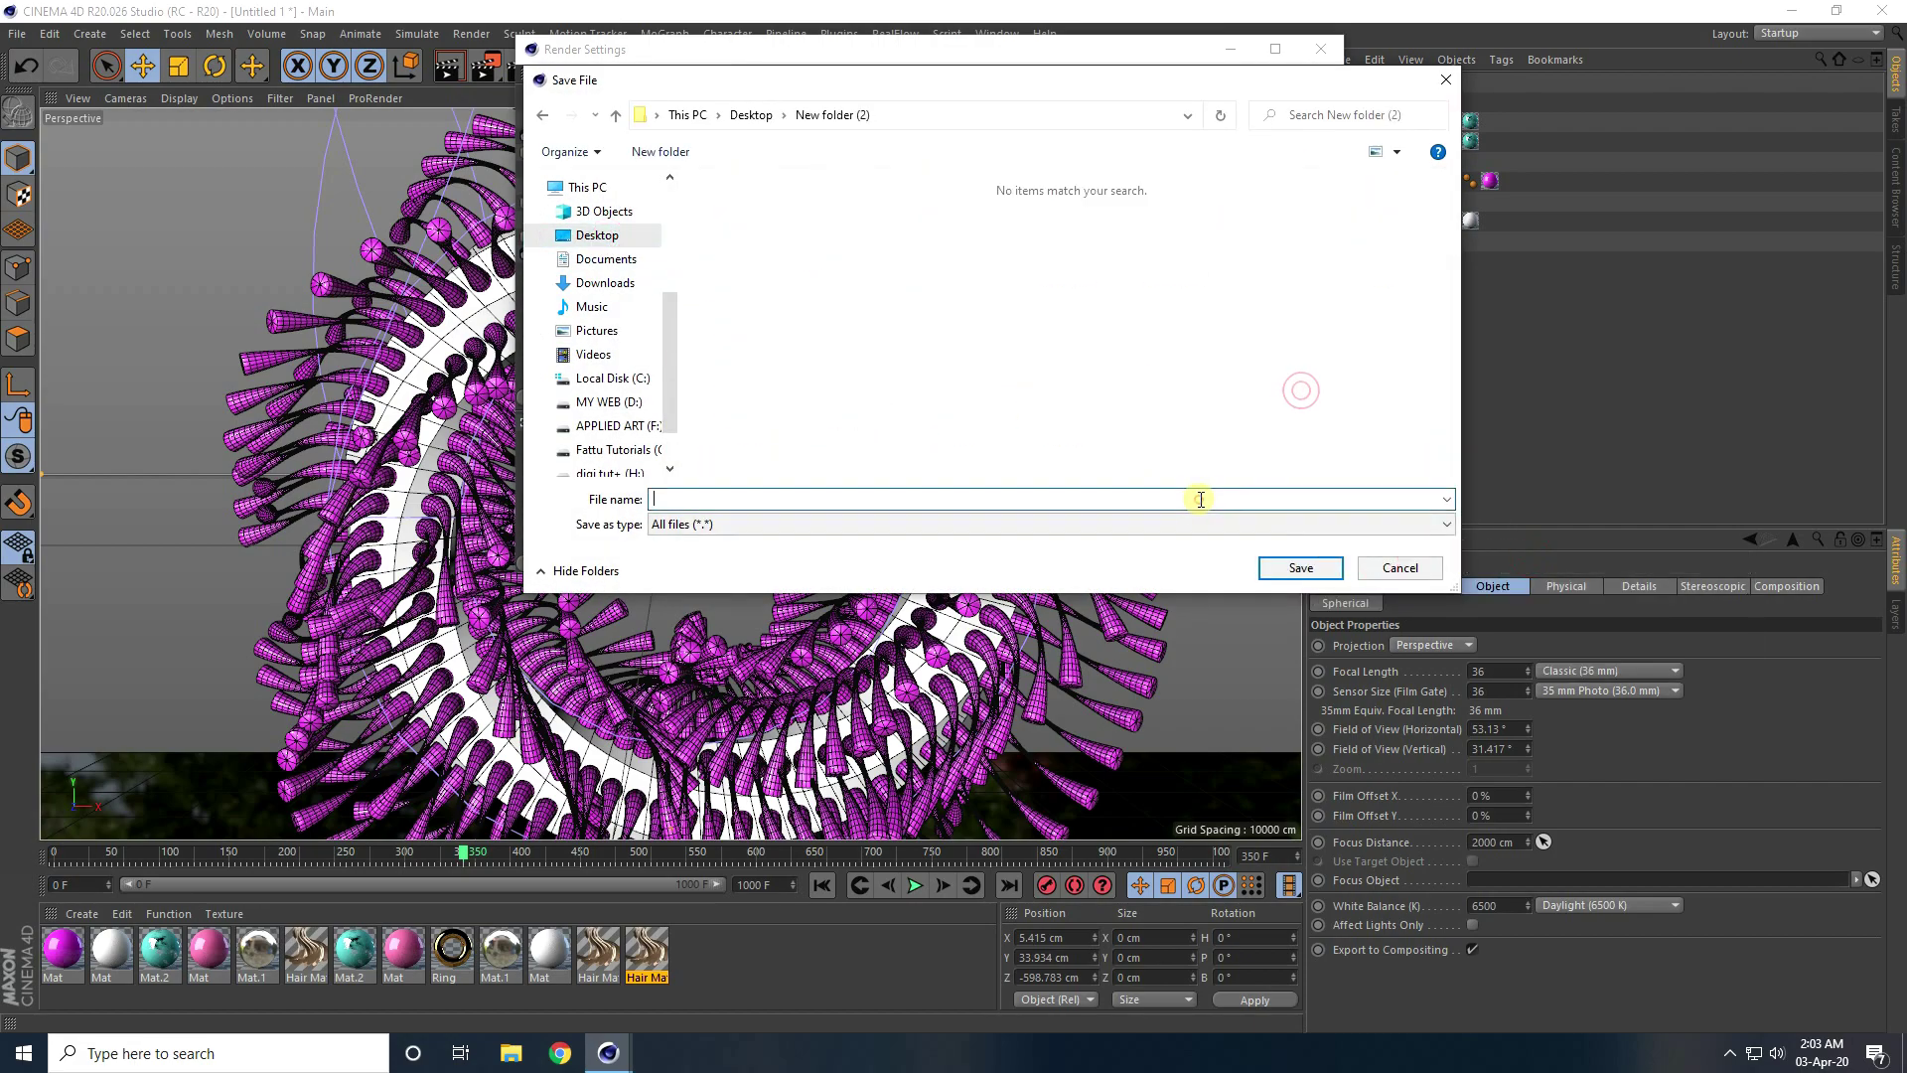
pyautogui.write('1')
pyautogui.press('Return')
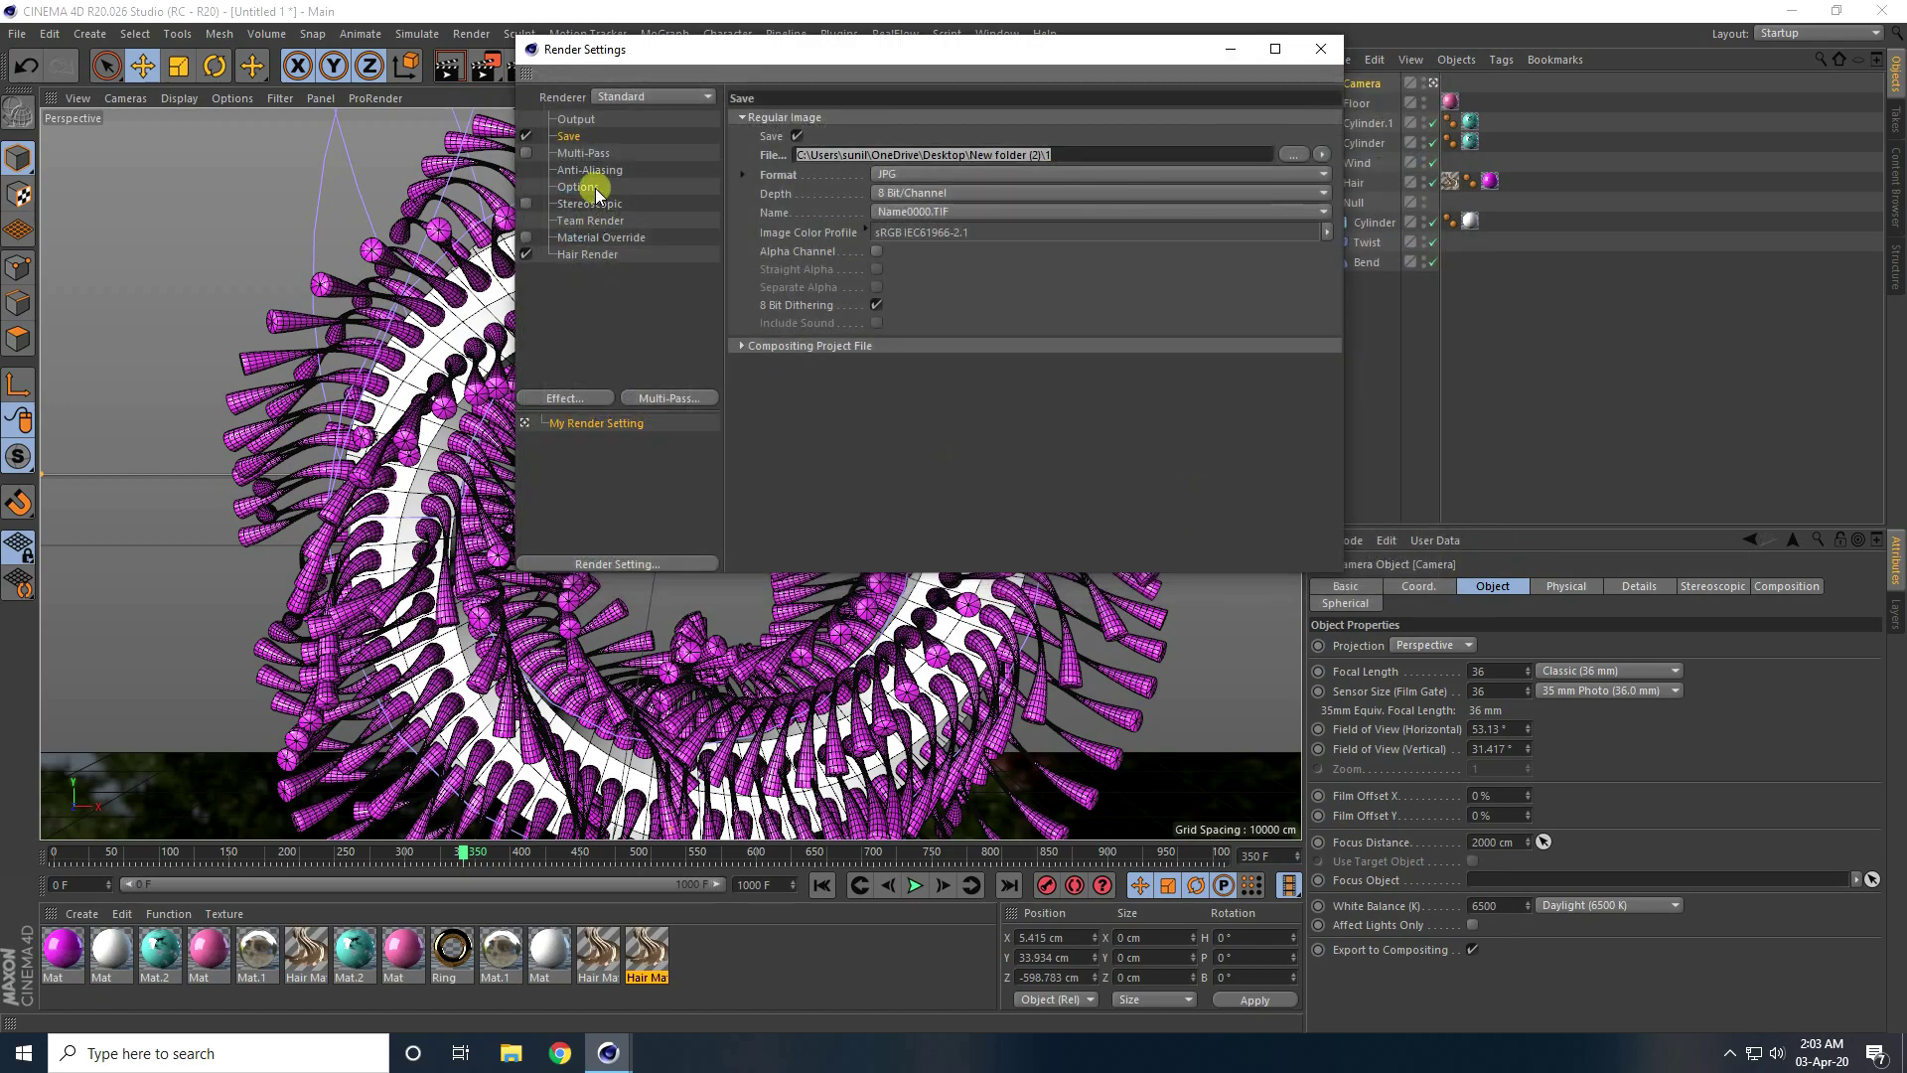
# - Set the render's anti-aliasing to Geometry
pyautogui.click(593, 171)
pyautogui.click(926, 119)
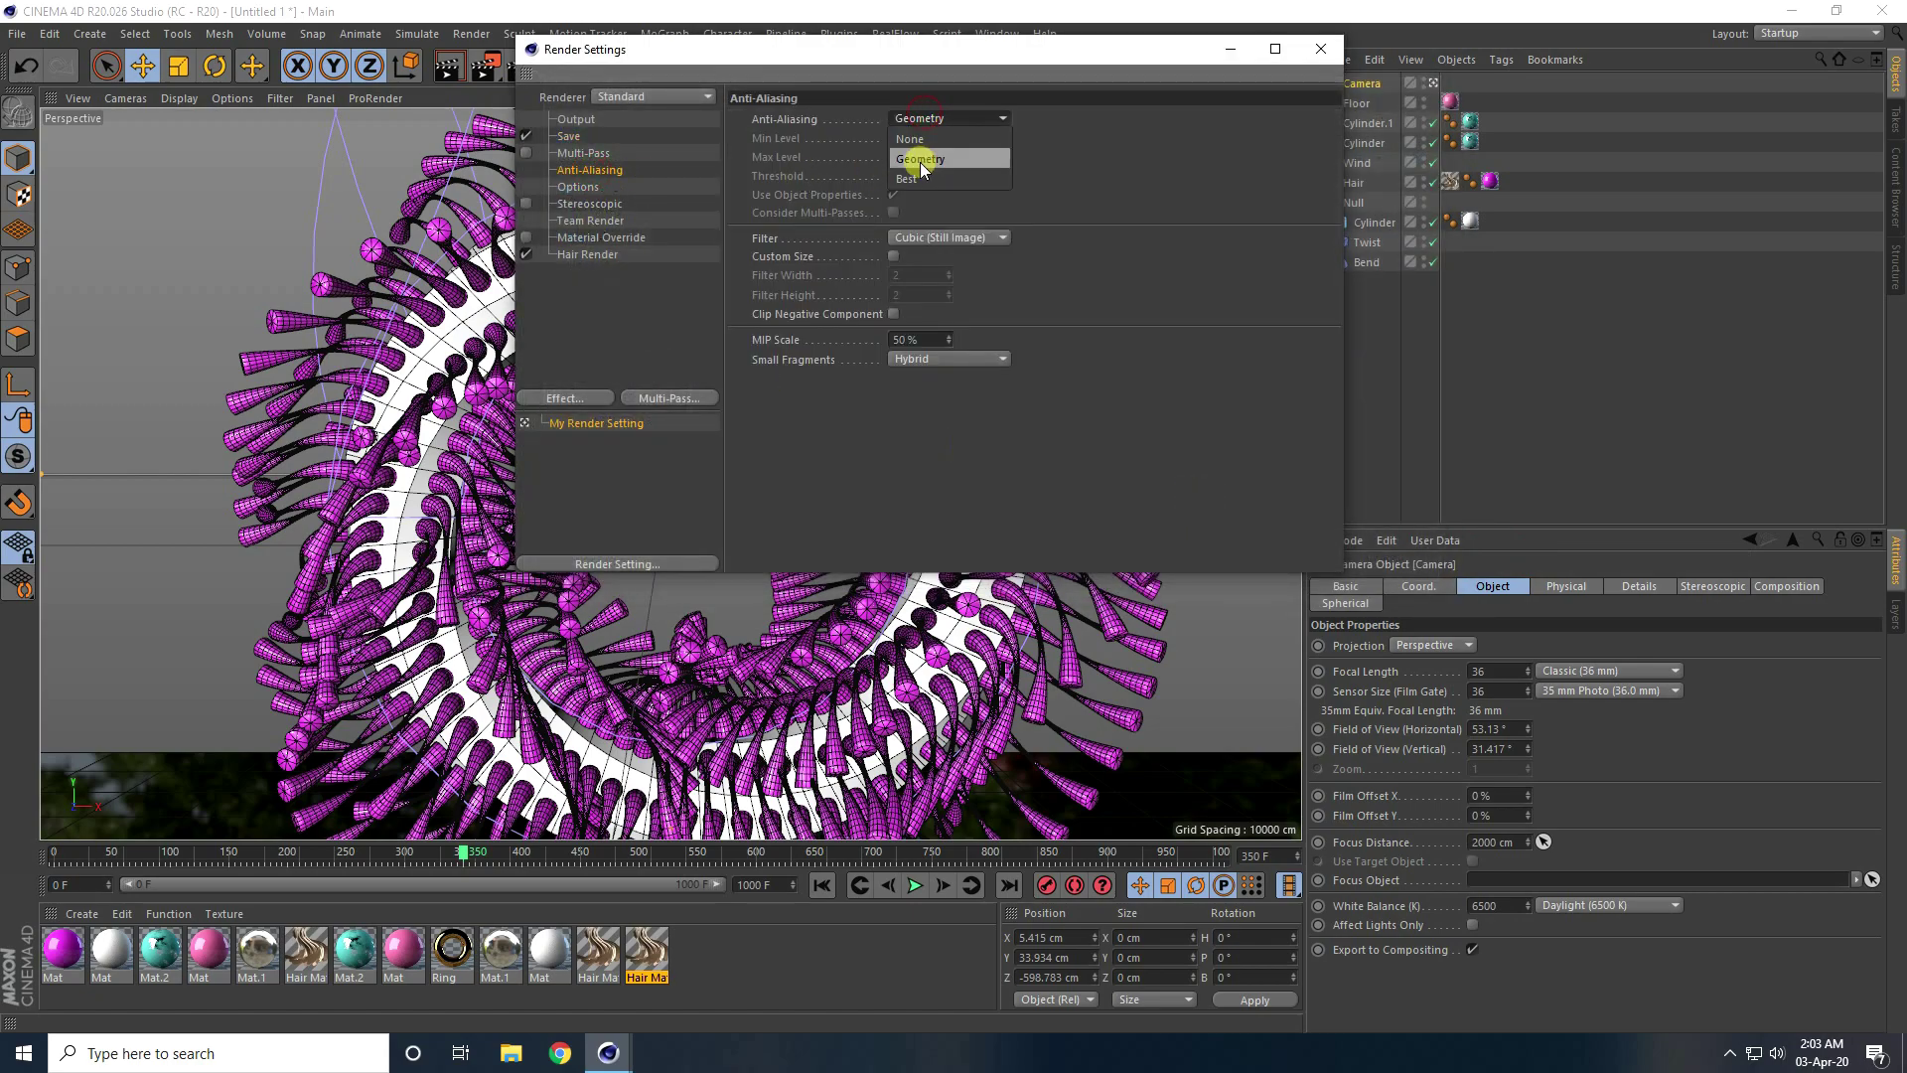
pyautogui.click(920, 161)
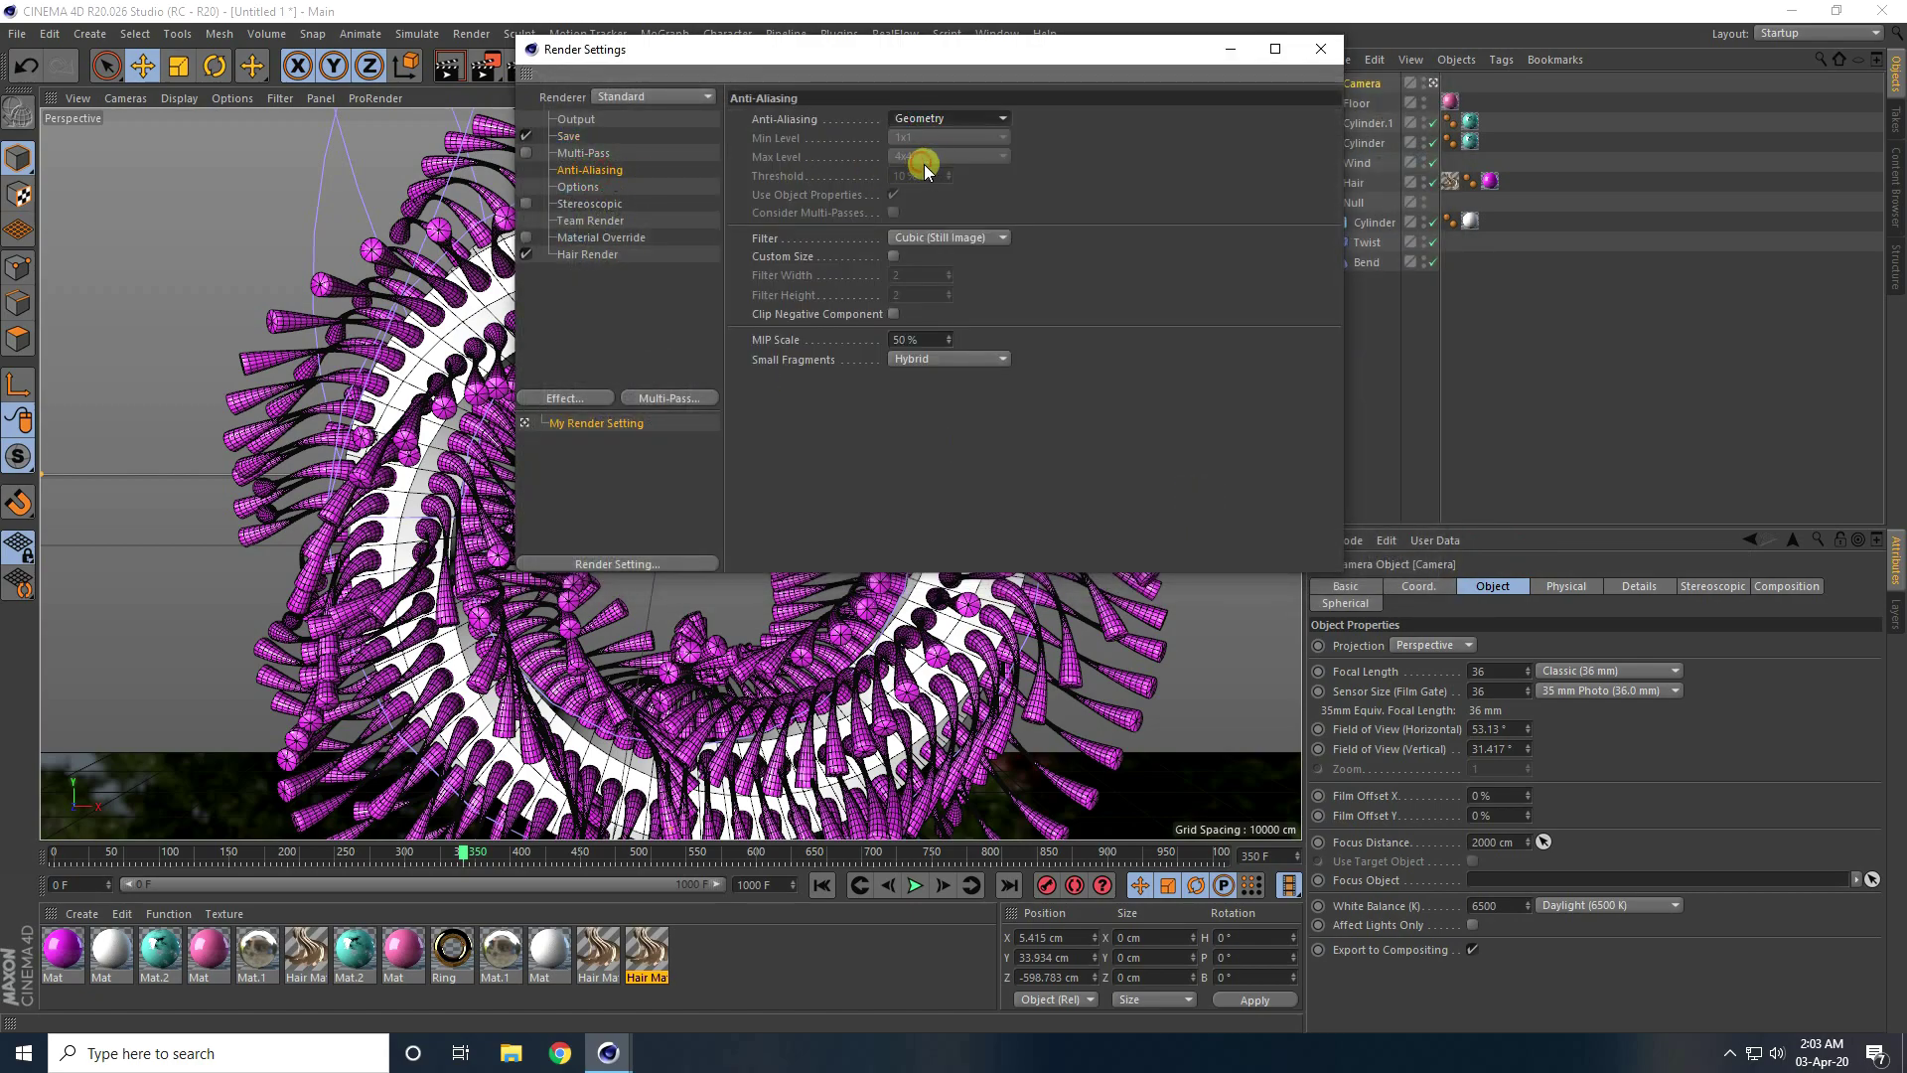
# - Add the Ambient Occlusion and Global Illumination render effects, with the irradiance cache record density set to Low
pyautogui.click(578, 397)
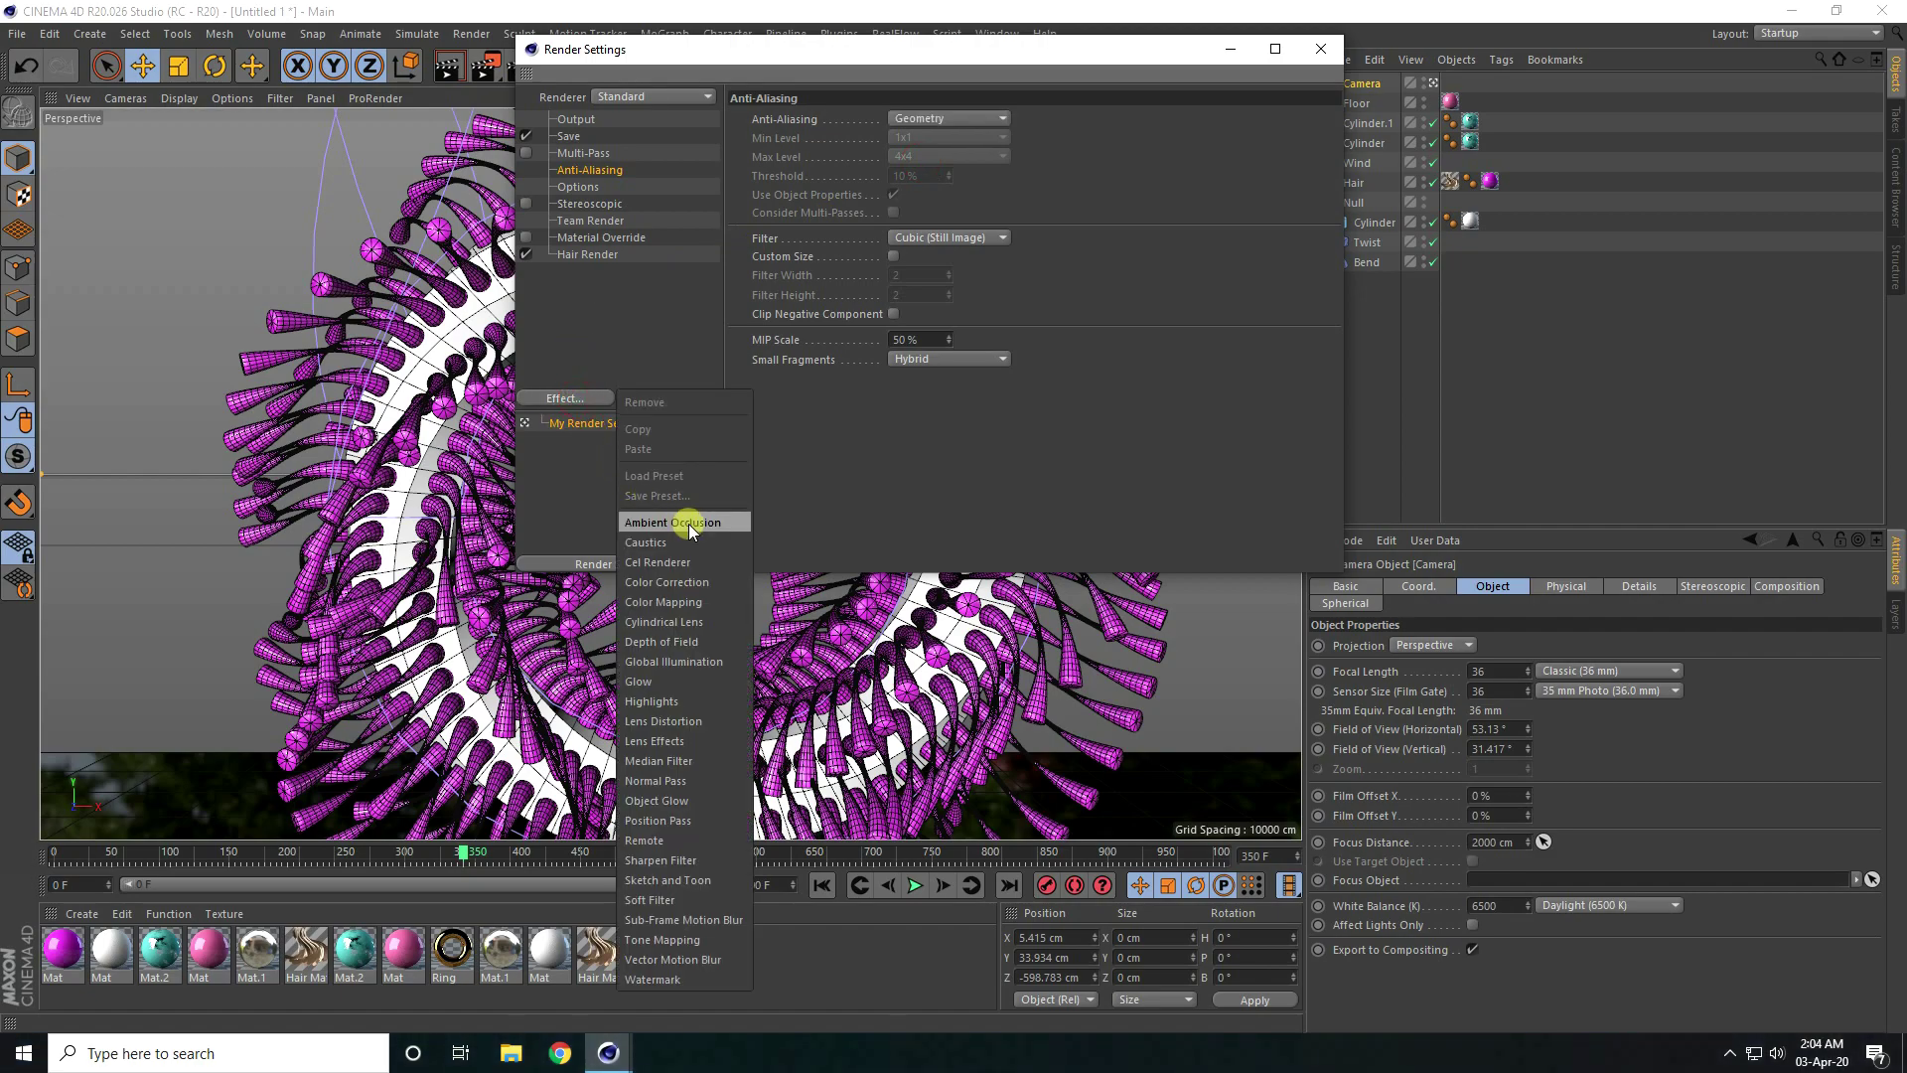
pyautogui.click(689, 522)
pyautogui.click(580, 397)
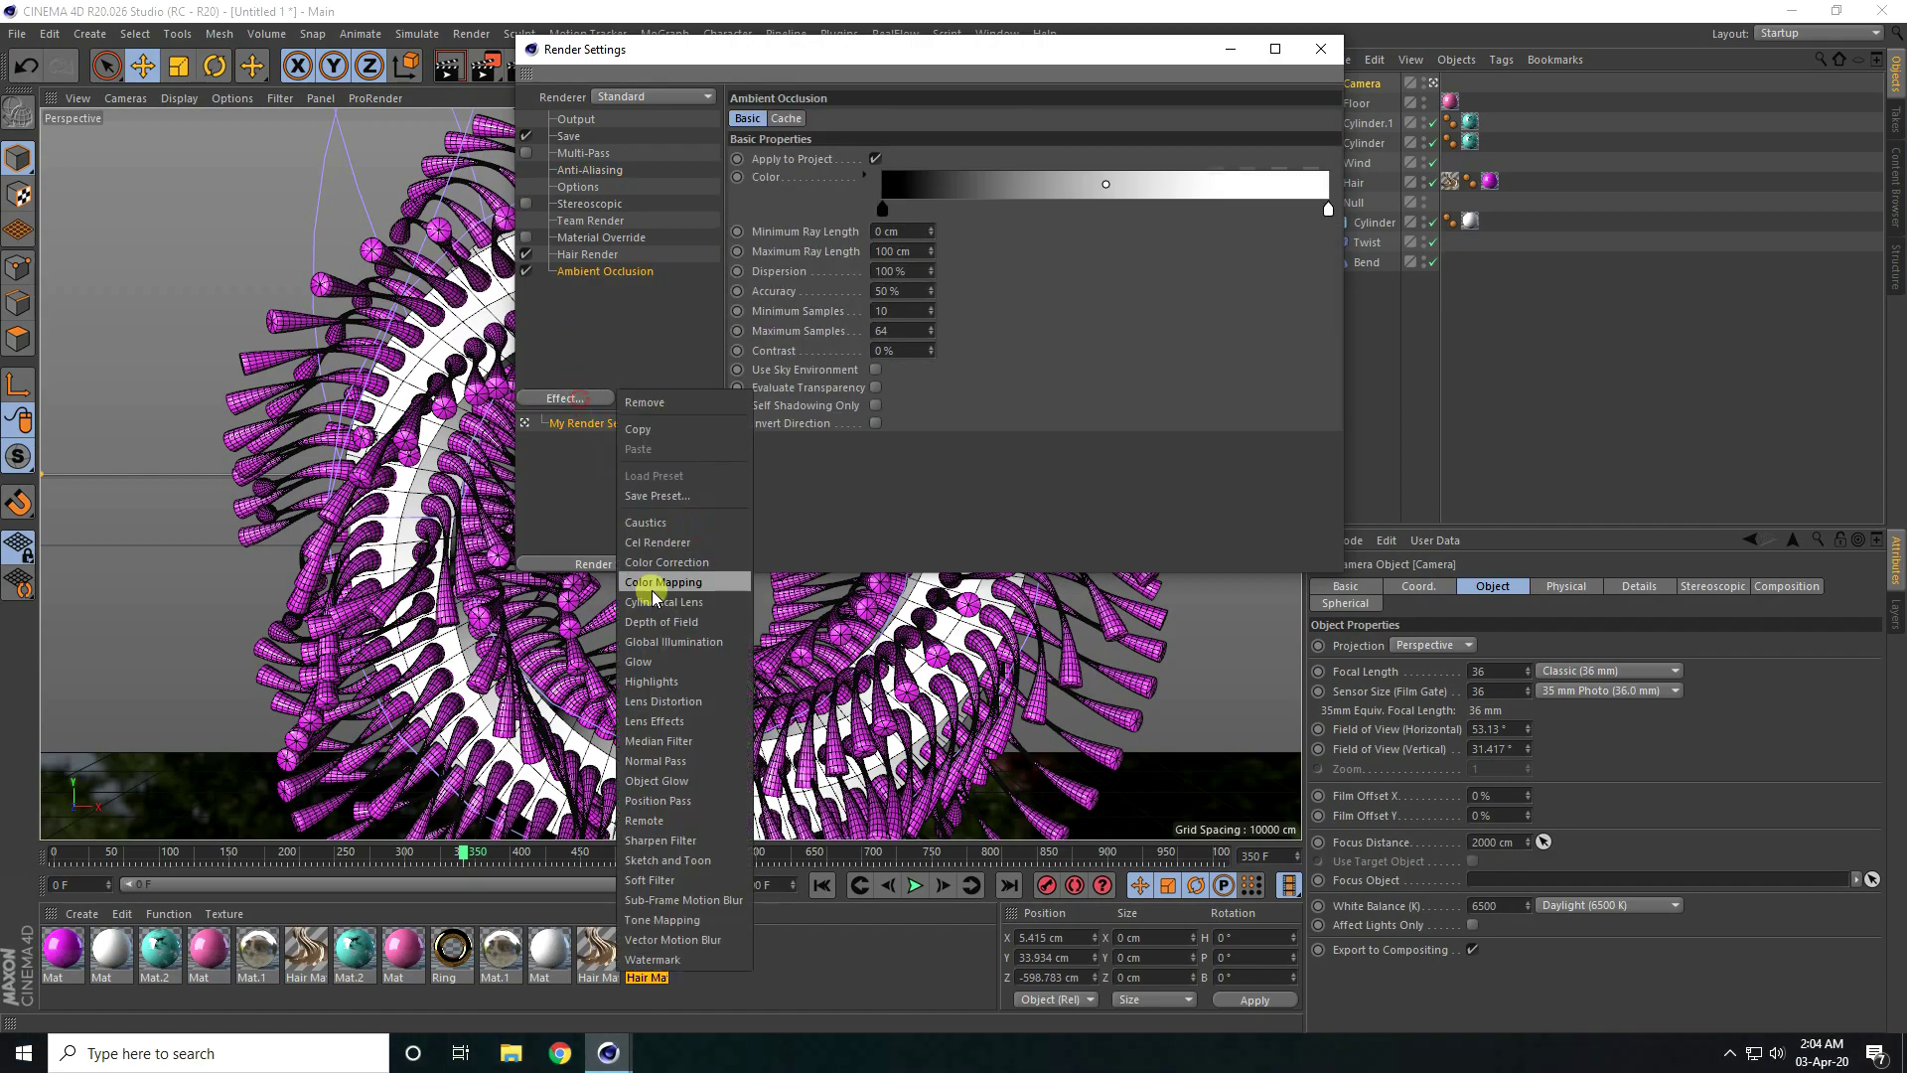
pyautogui.click(670, 642)
pyautogui.click(836, 123)
pyautogui.click(882, 159)
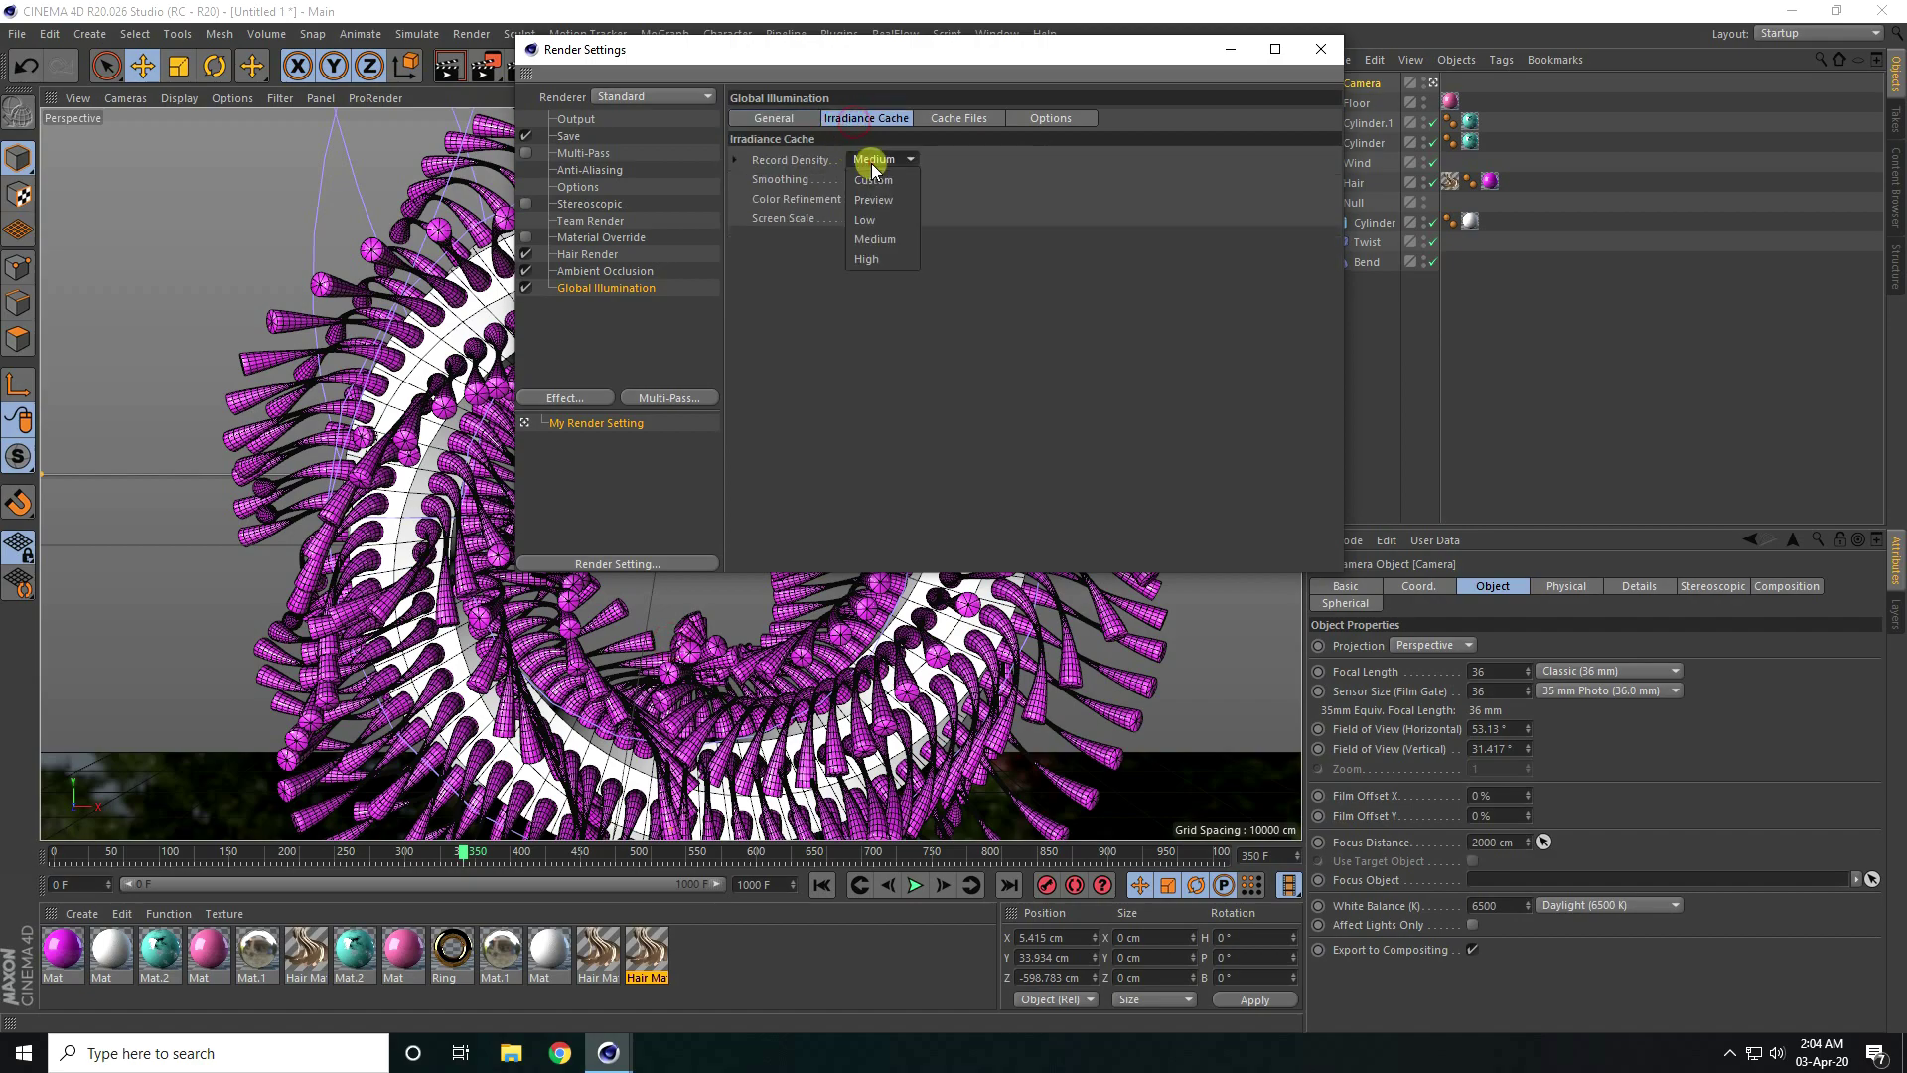
pyautogui.click(875, 223)
pyautogui.click(1320, 48)
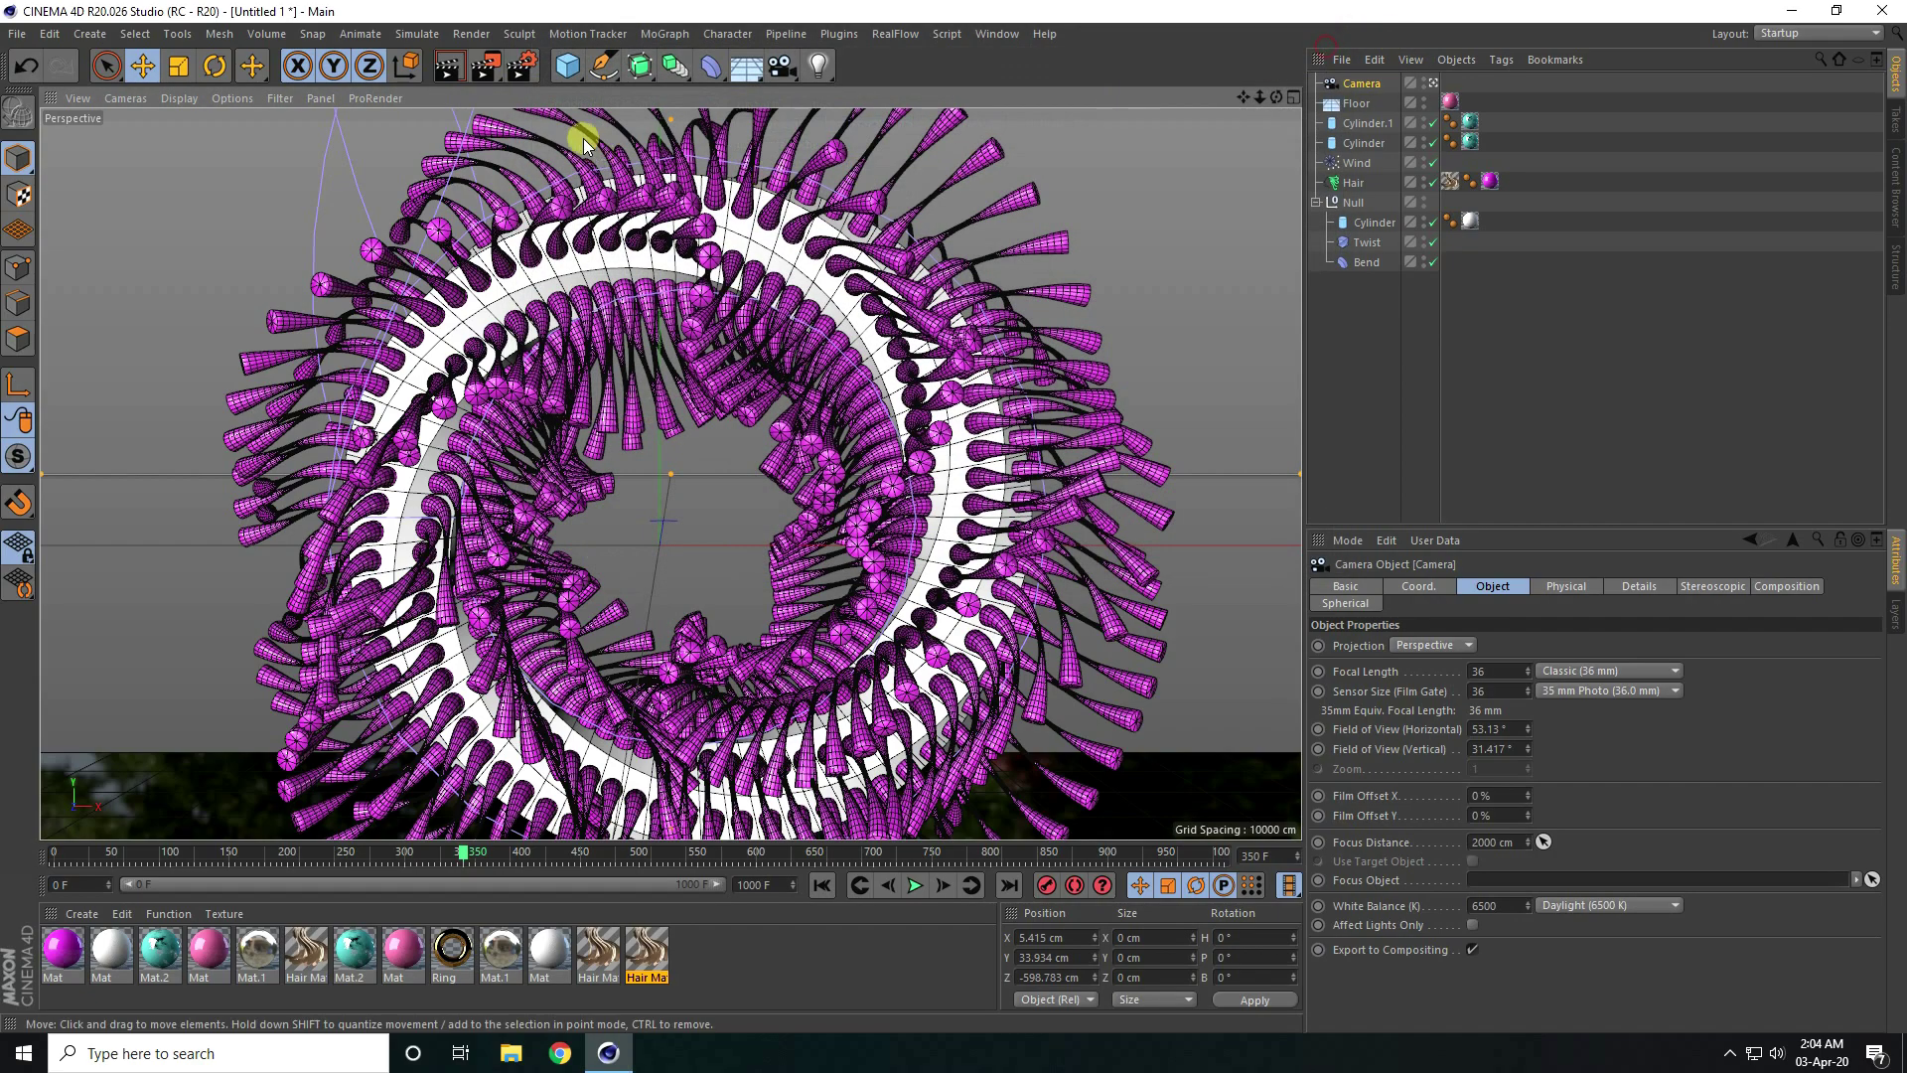
# - Return to the first frame and pull the camera back to frame the whole ring and its stand
pyautogui.click(821, 885)
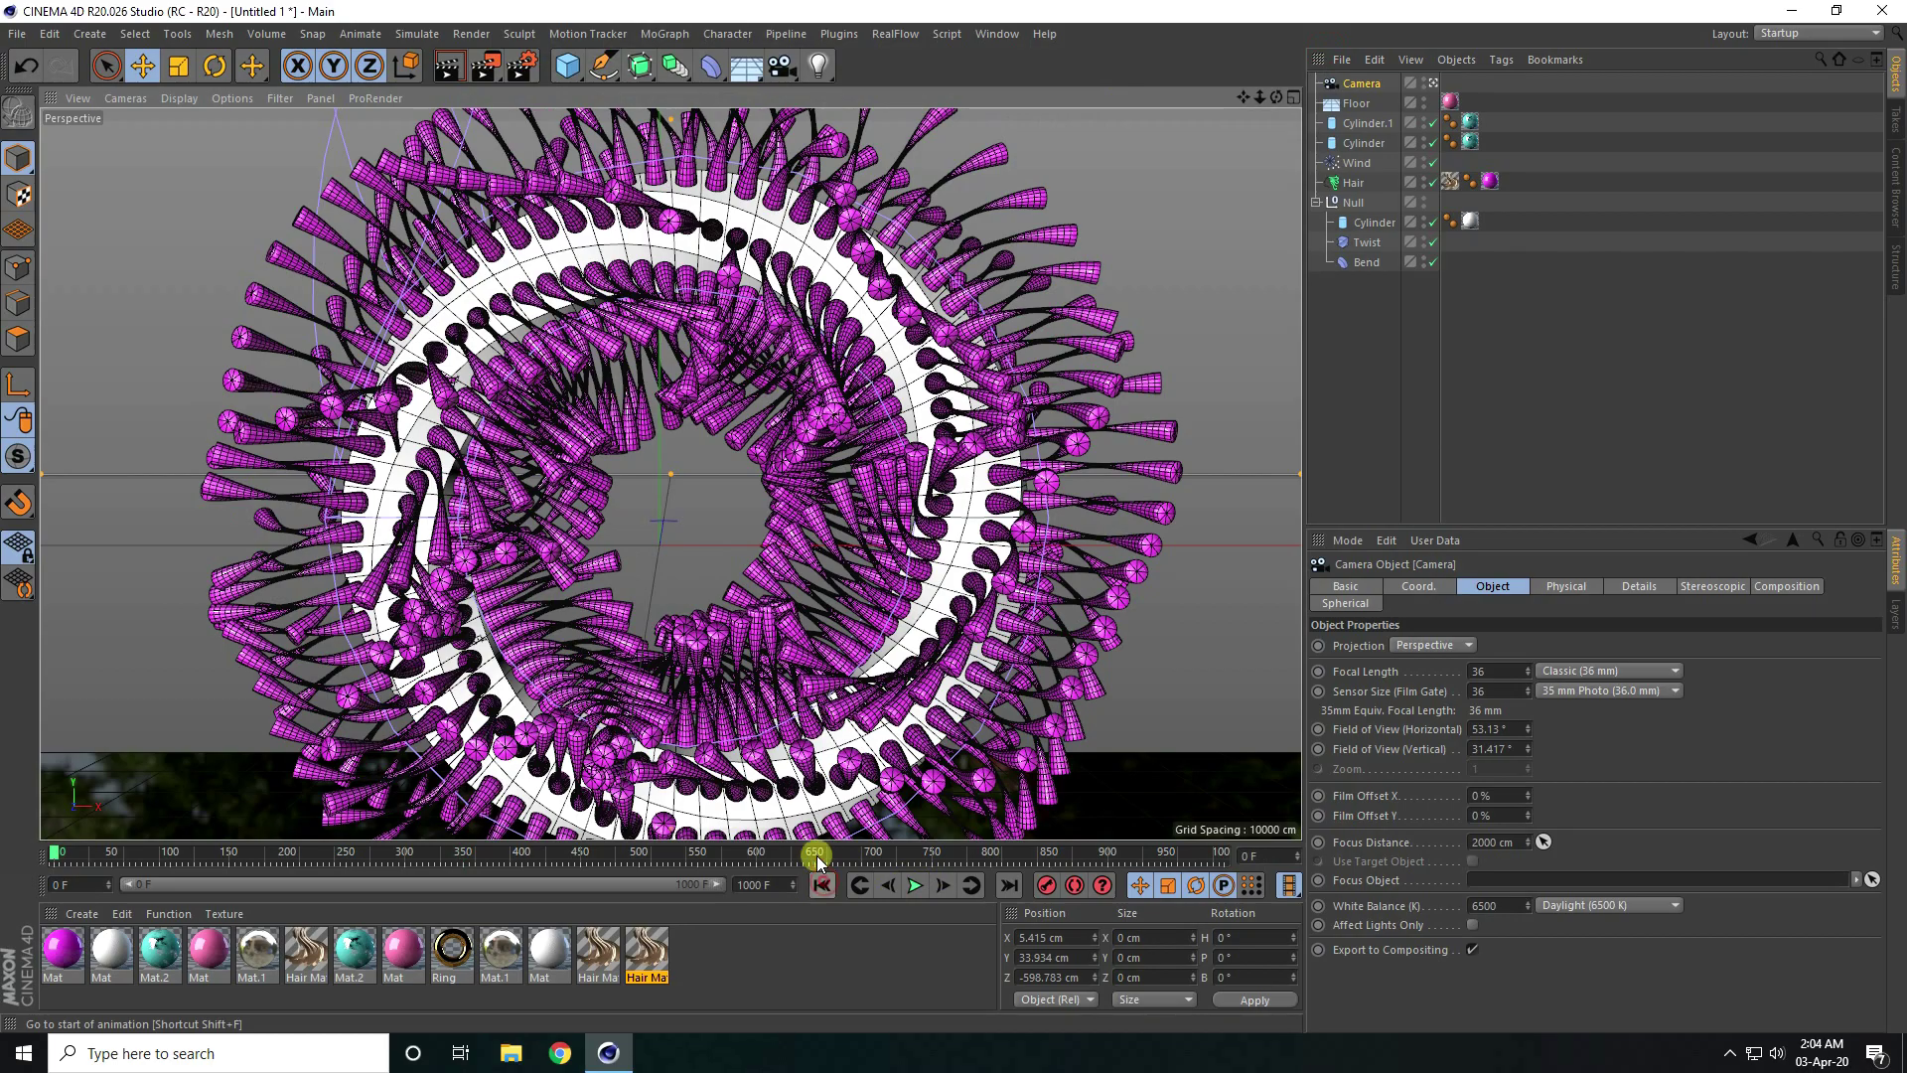
pyautogui.moveTo(1264, 102); pyautogui.dragTo(954, 516)
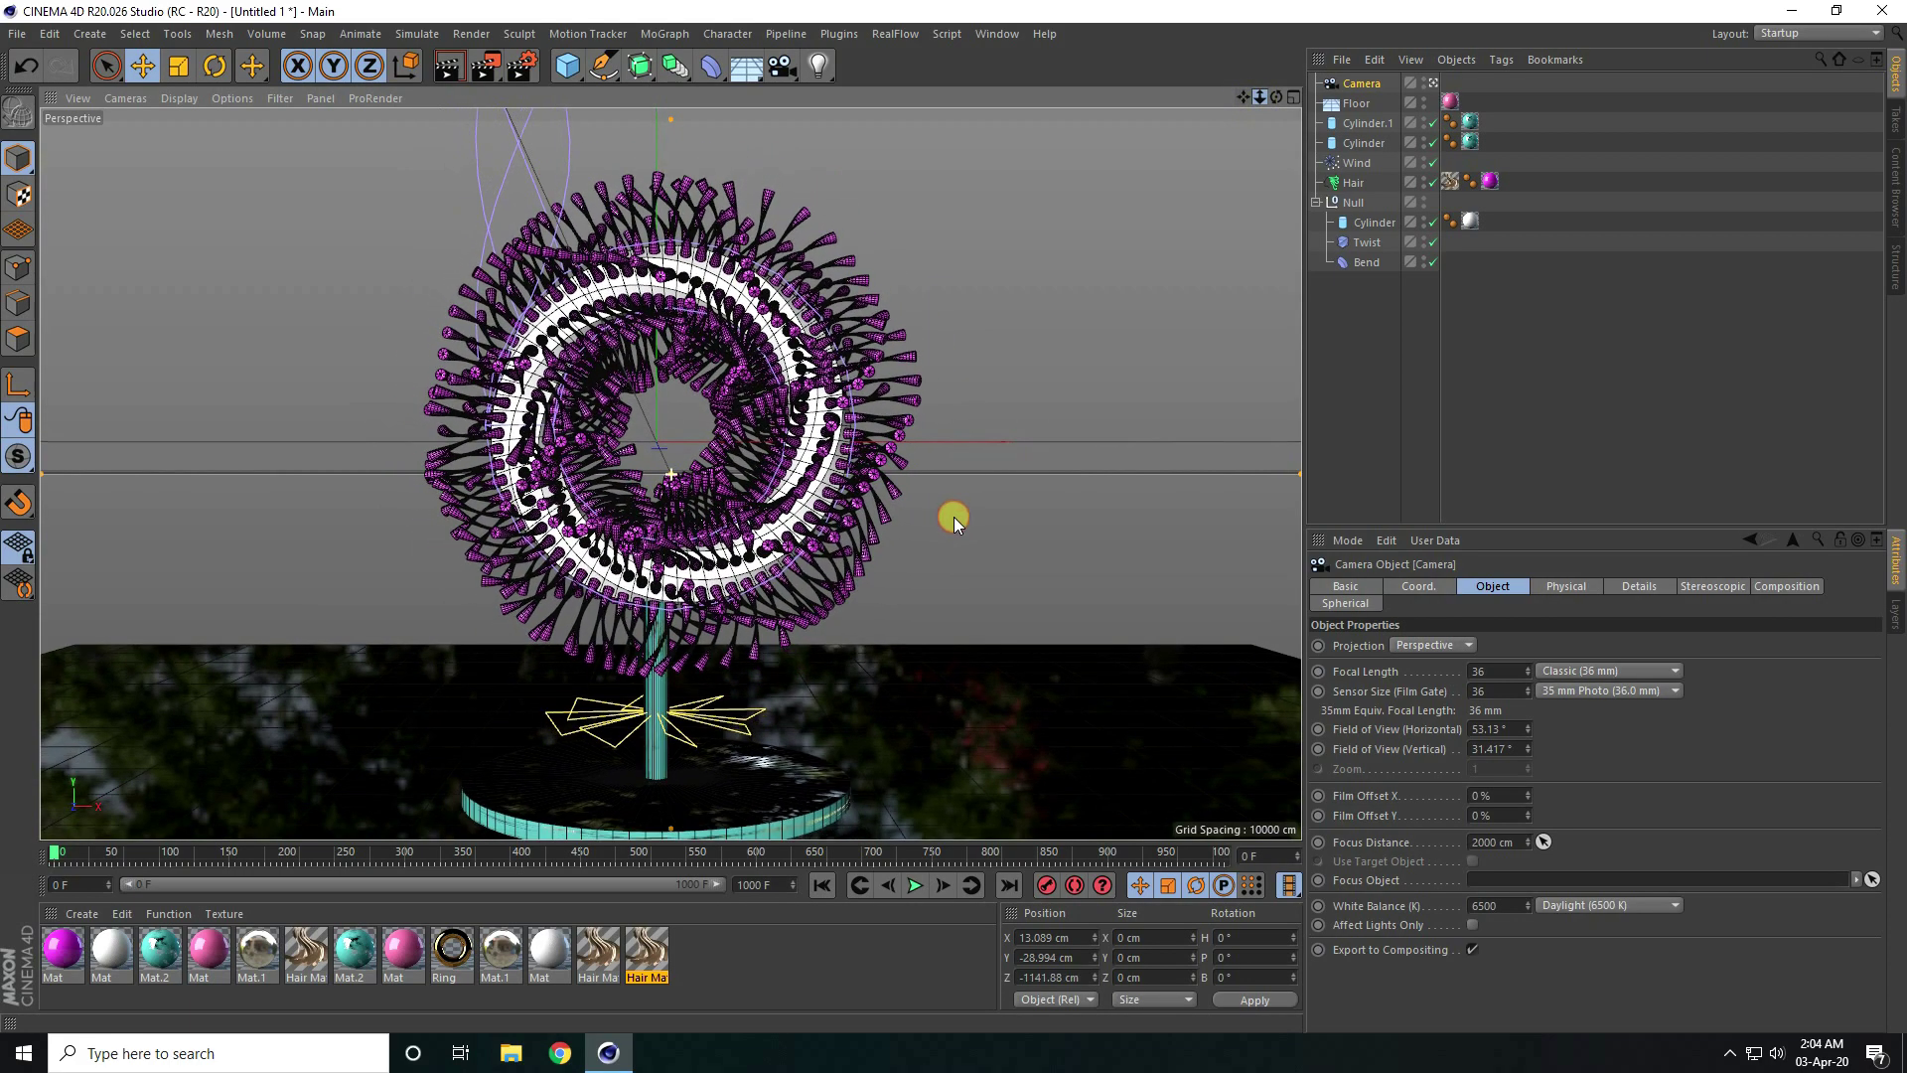
# - Try rendering the animation to an enlarged Picture Viewer, and abort the render
pyautogui.click(483, 71)
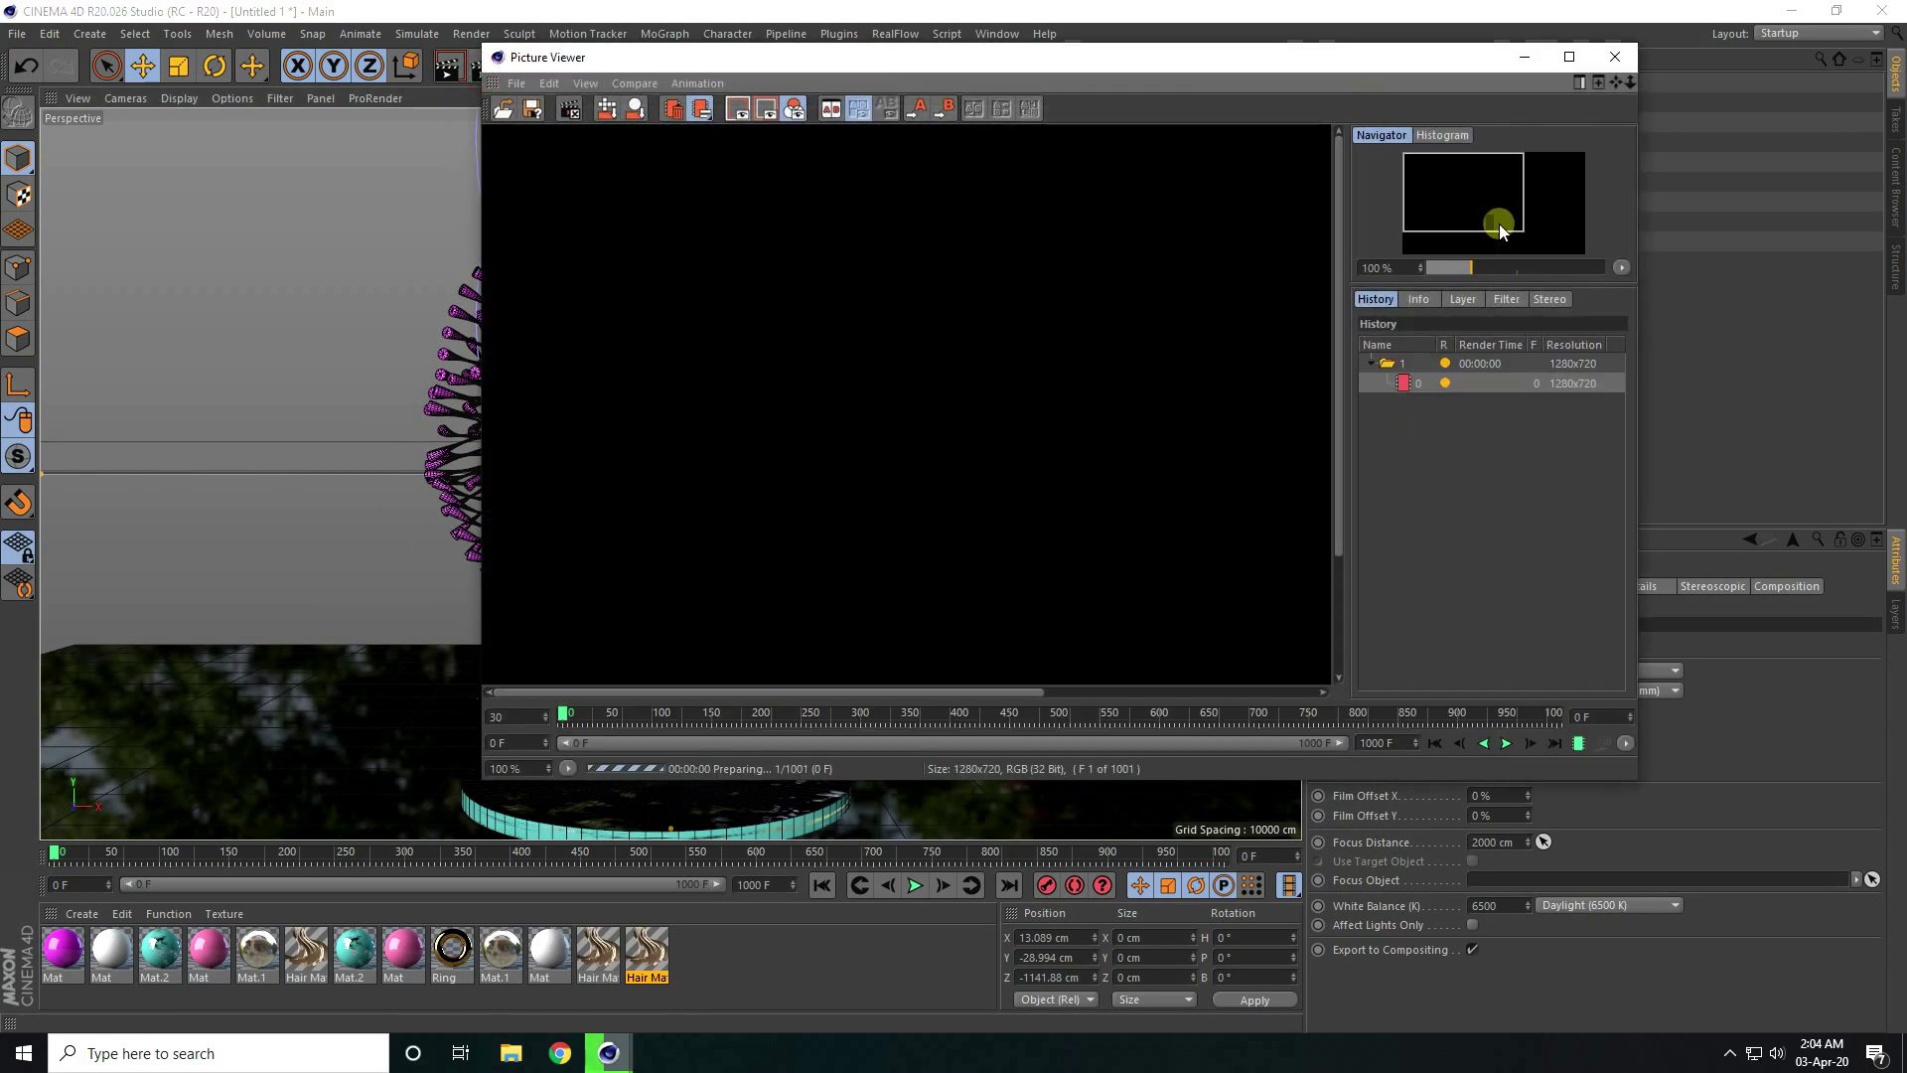
pyautogui.click(1568, 56)
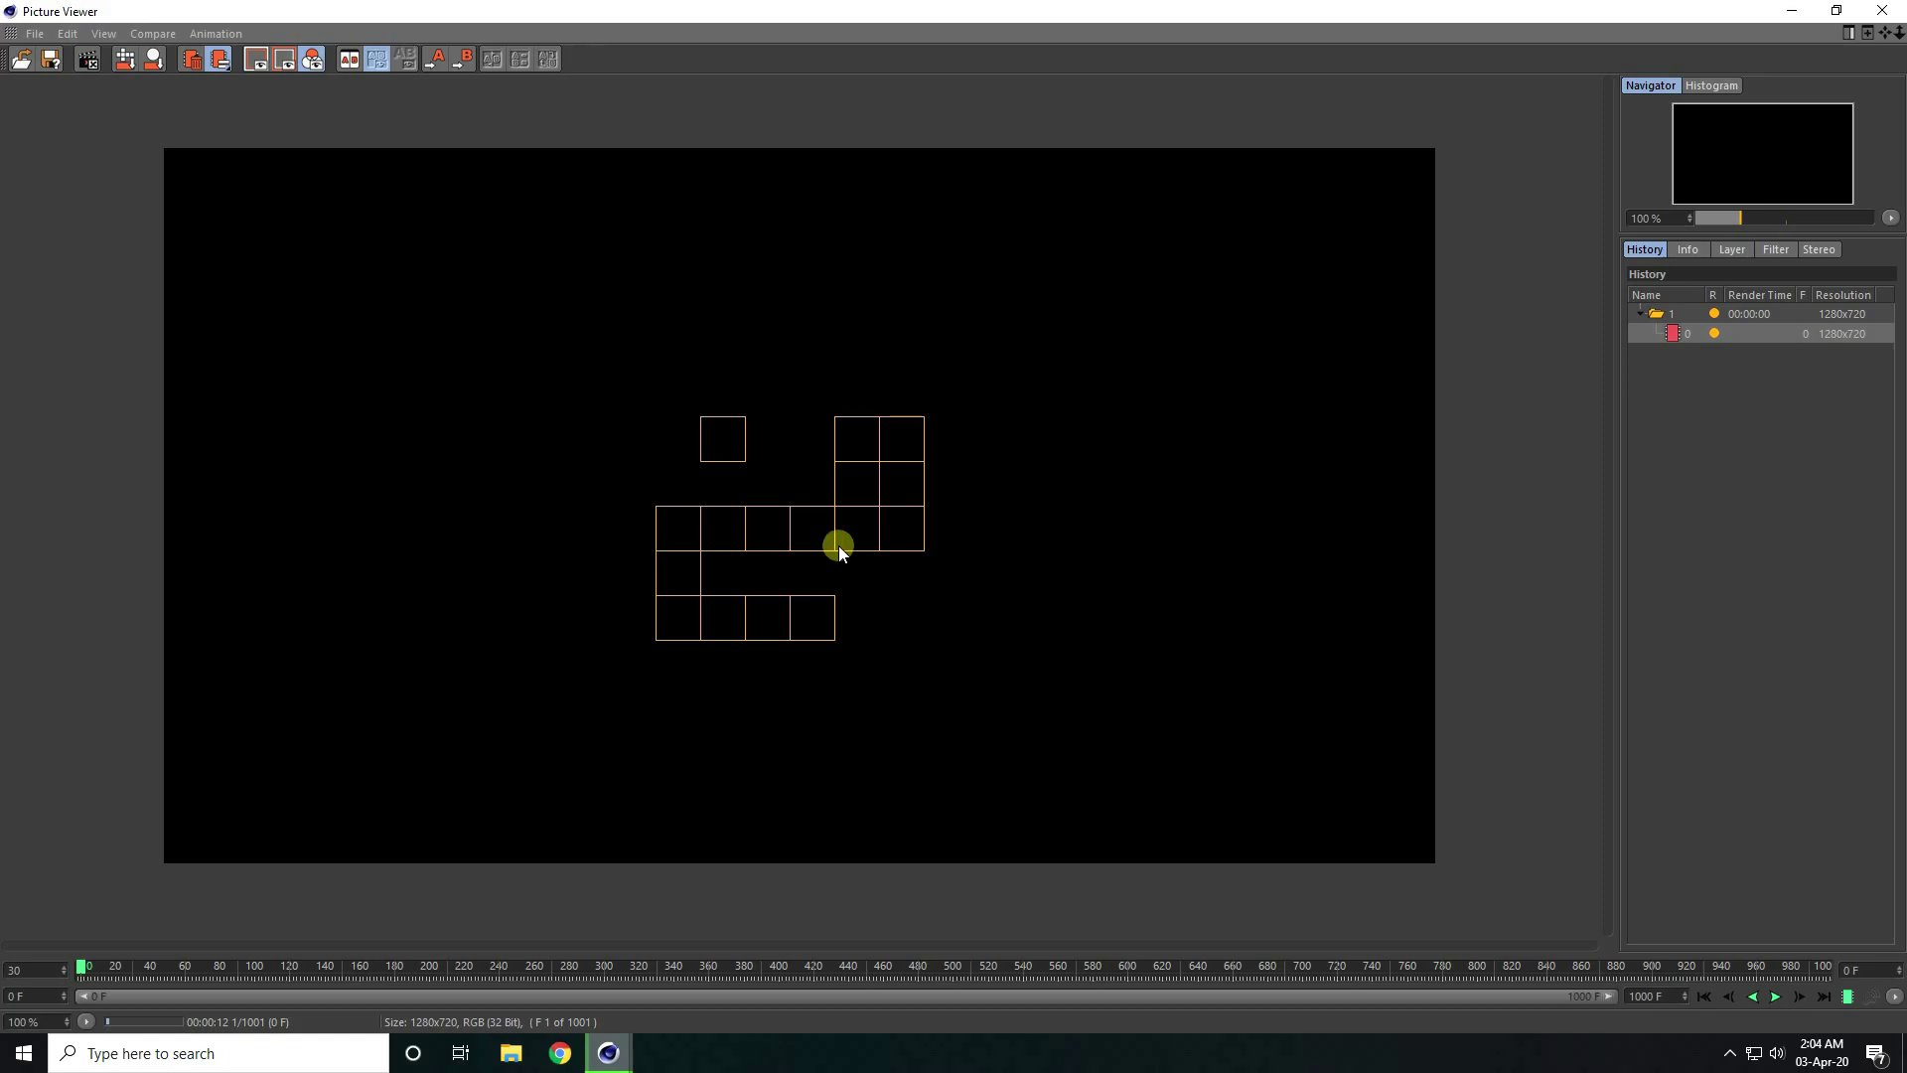
pyautogui.click(1883, 10)
pyautogui.click(983, 599)
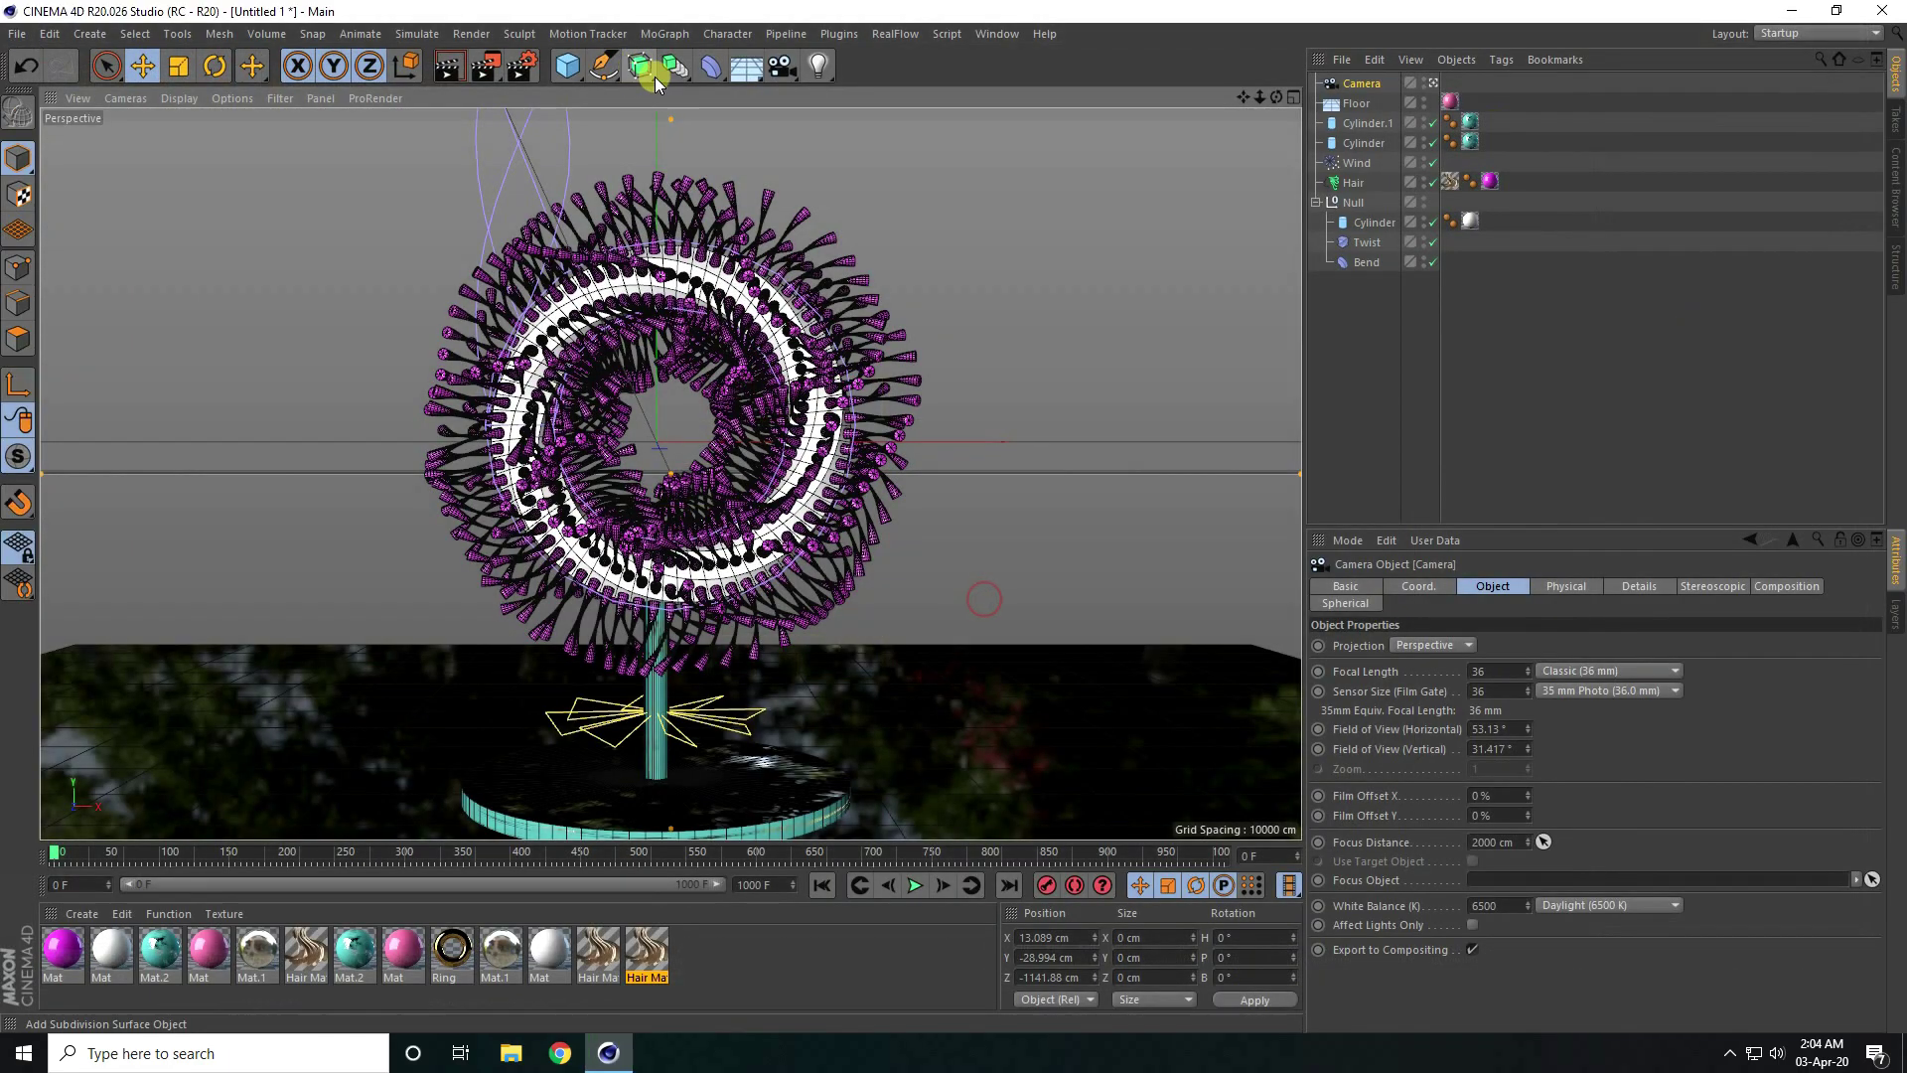
# - Add a Sky object and apply the reflective environment material Mat.1 to it
pyautogui.moveTo(740, 74); pyautogui.dragTo(834, 127)
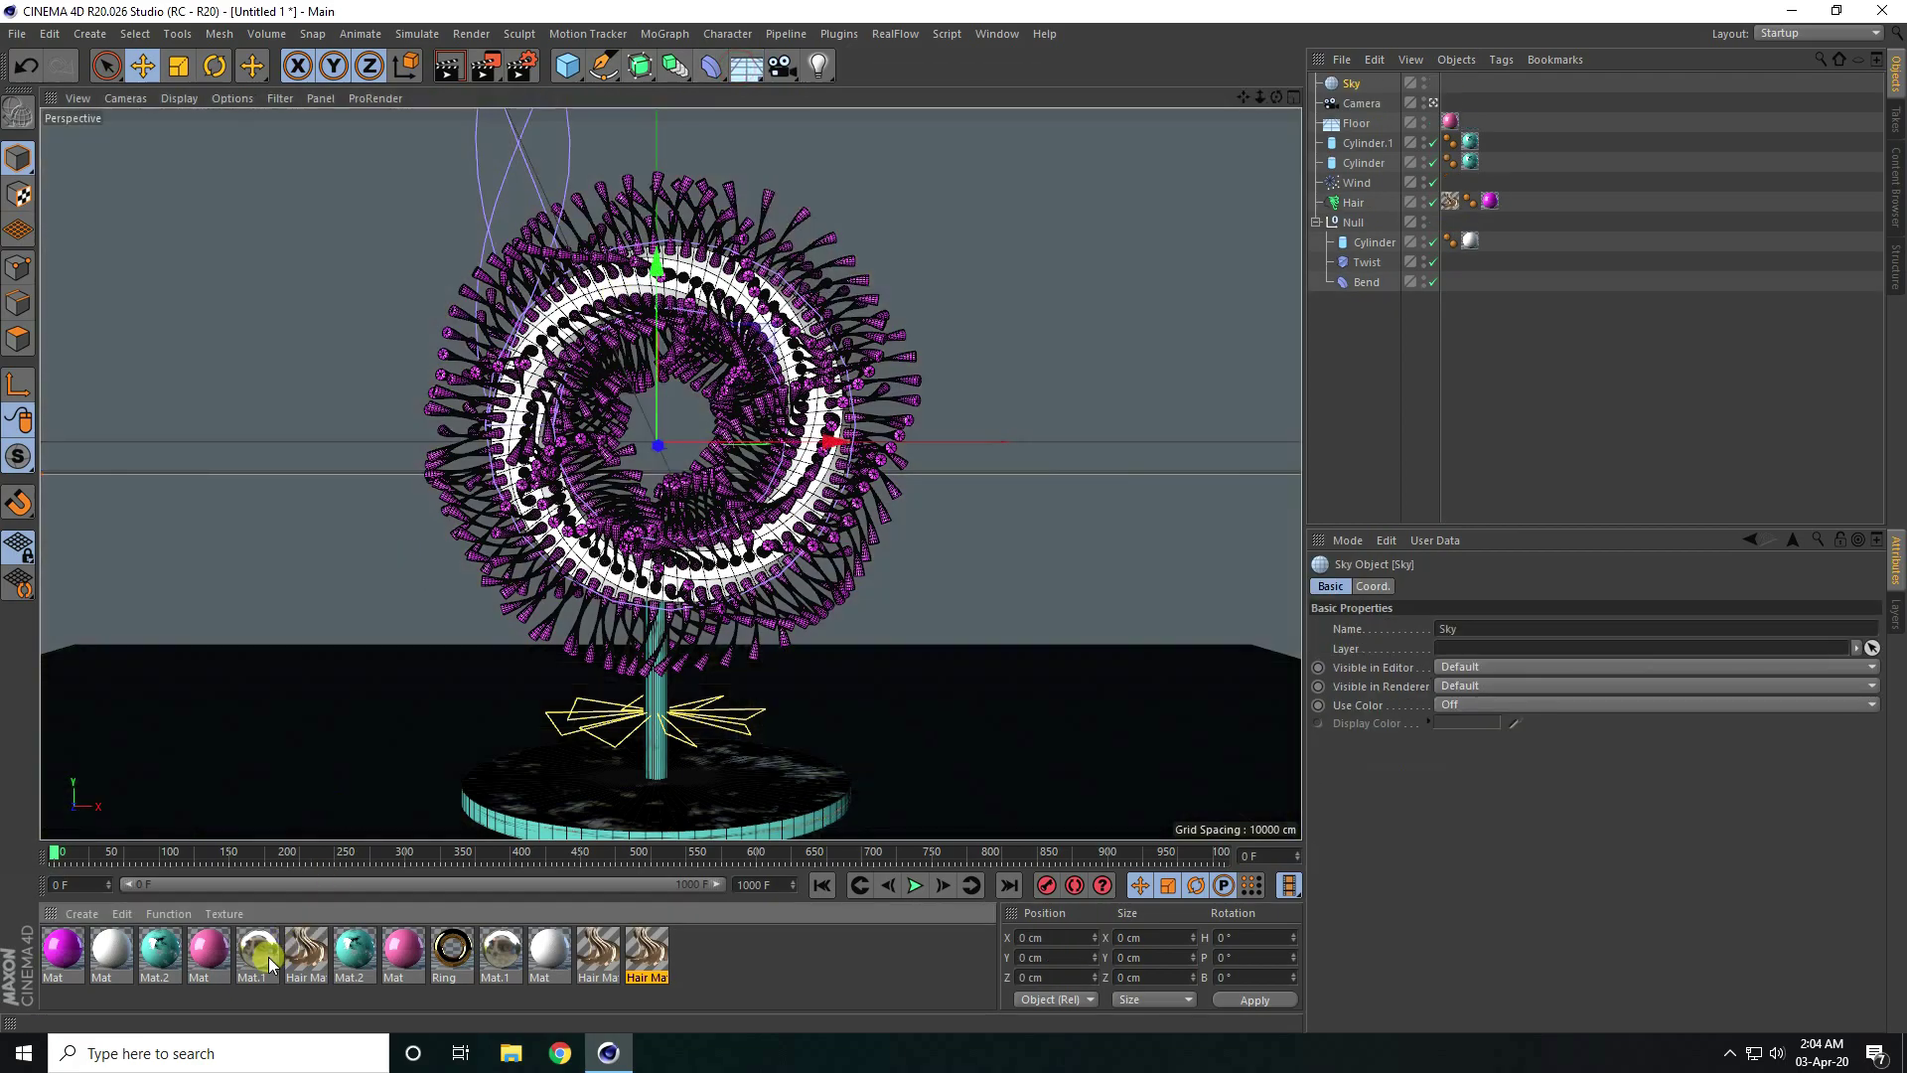
pyautogui.moveTo(1360, 79); pyautogui.dragTo(1360, 82)
# - Give the Sky a Compositing tag with Seen by Camera disabled, and render the animation to the Picture Viewer
pyautogui.rightClick(1339, 83)
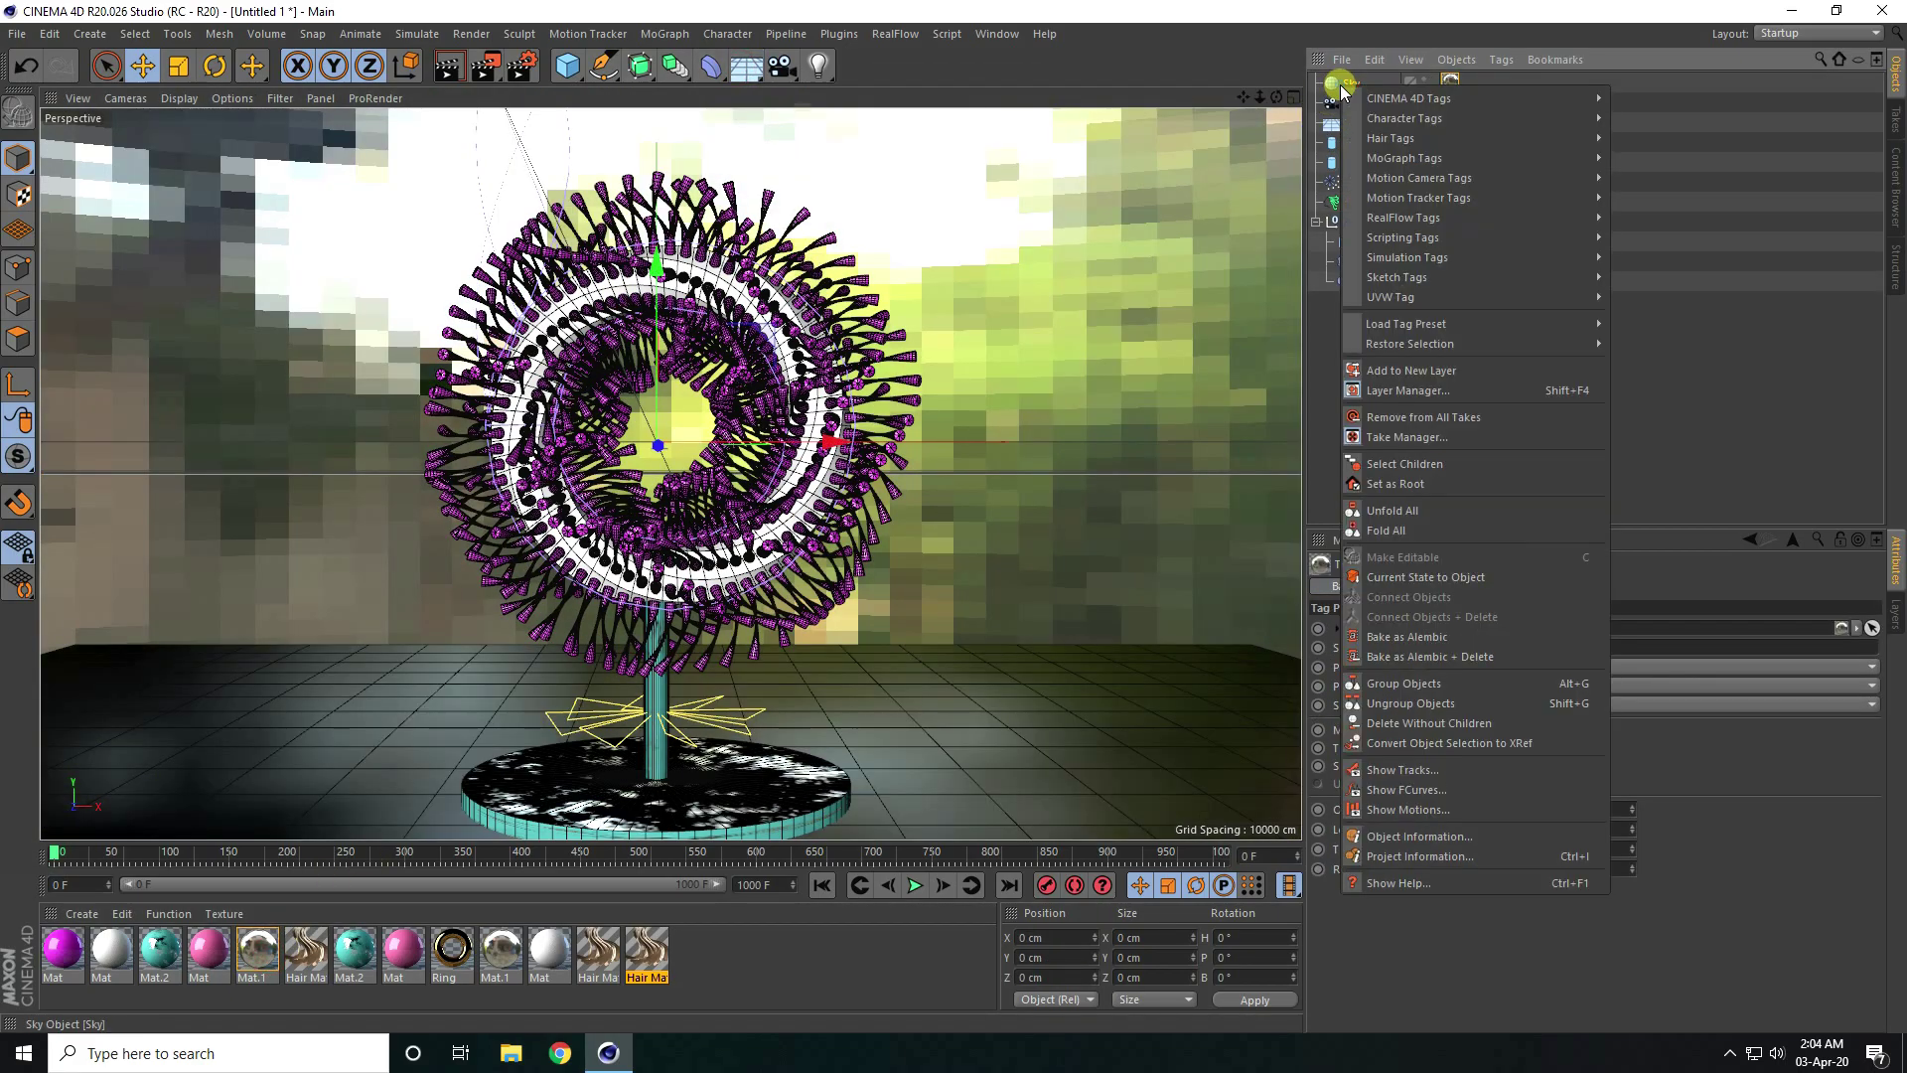
pyautogui.moveTo(1431, 100)
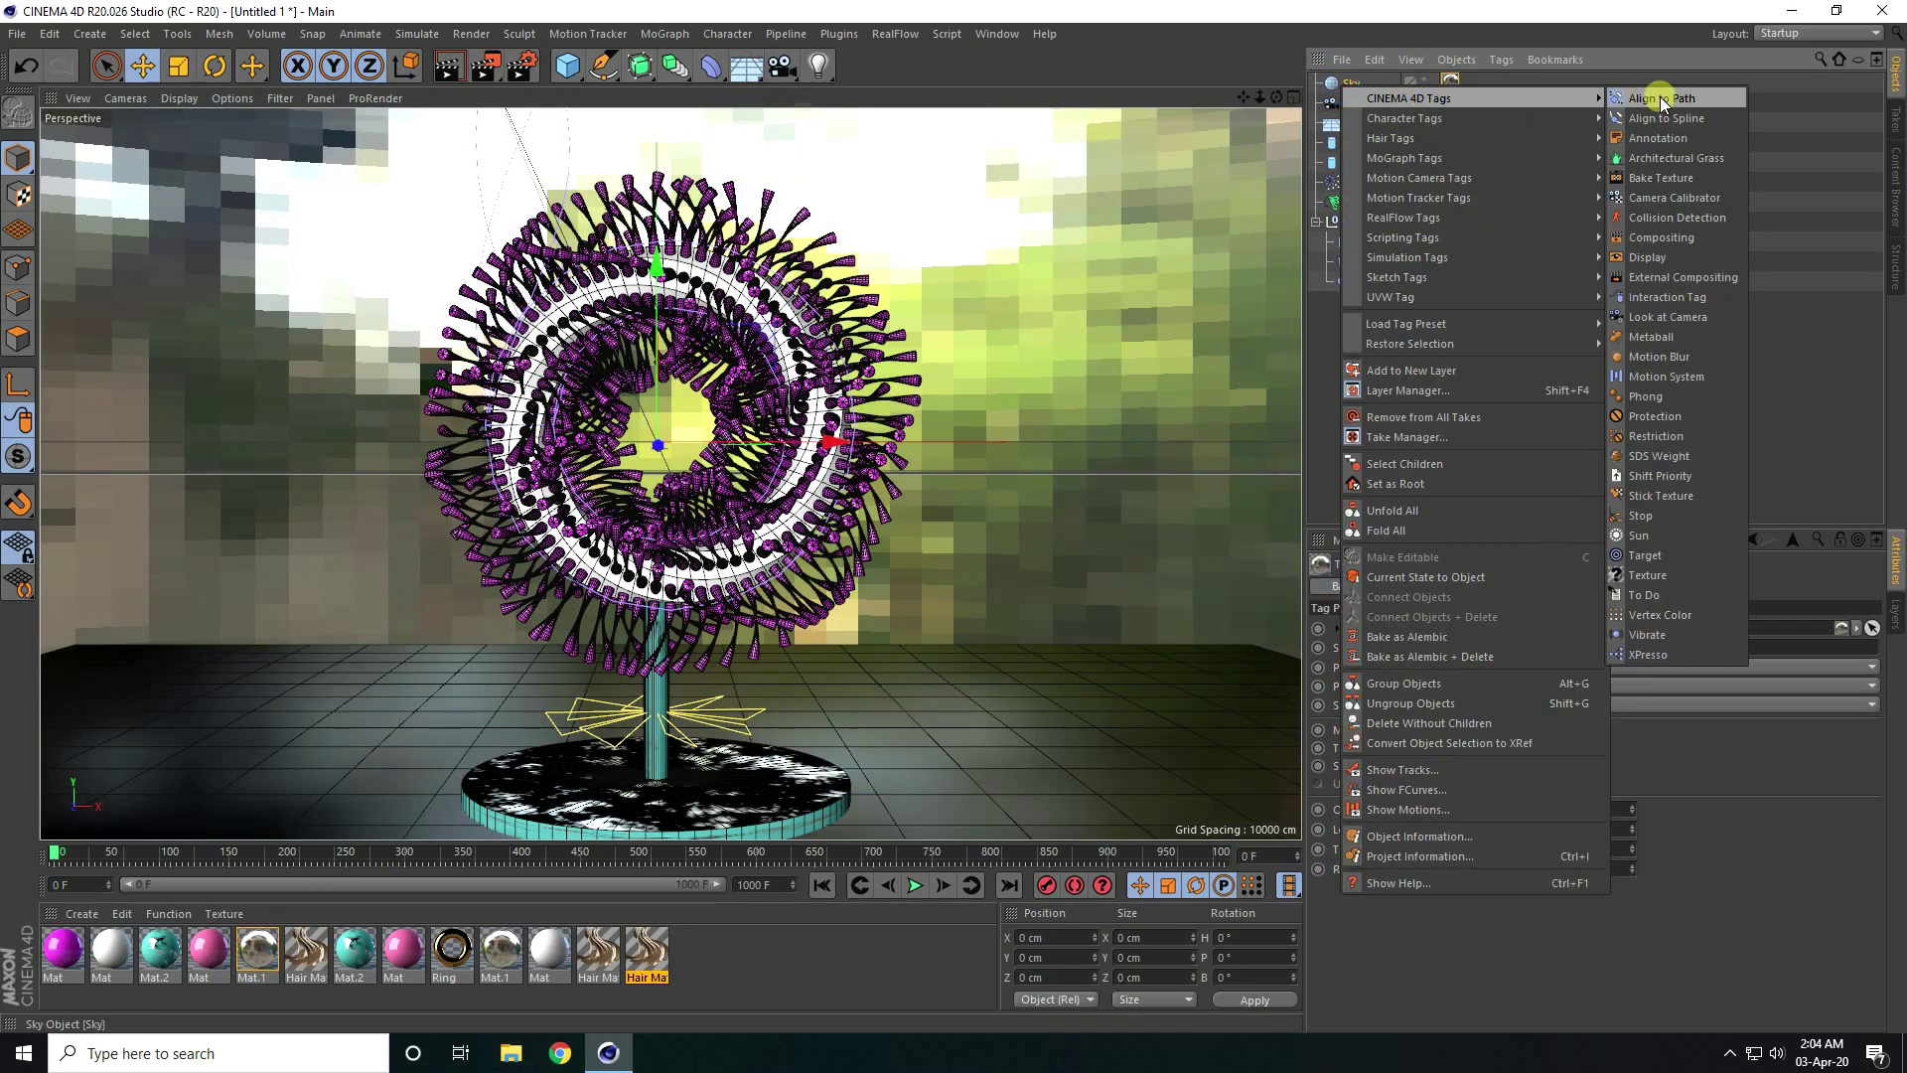
pyautogui.click(1660, 238)
pyautogui.click(1430, 688)
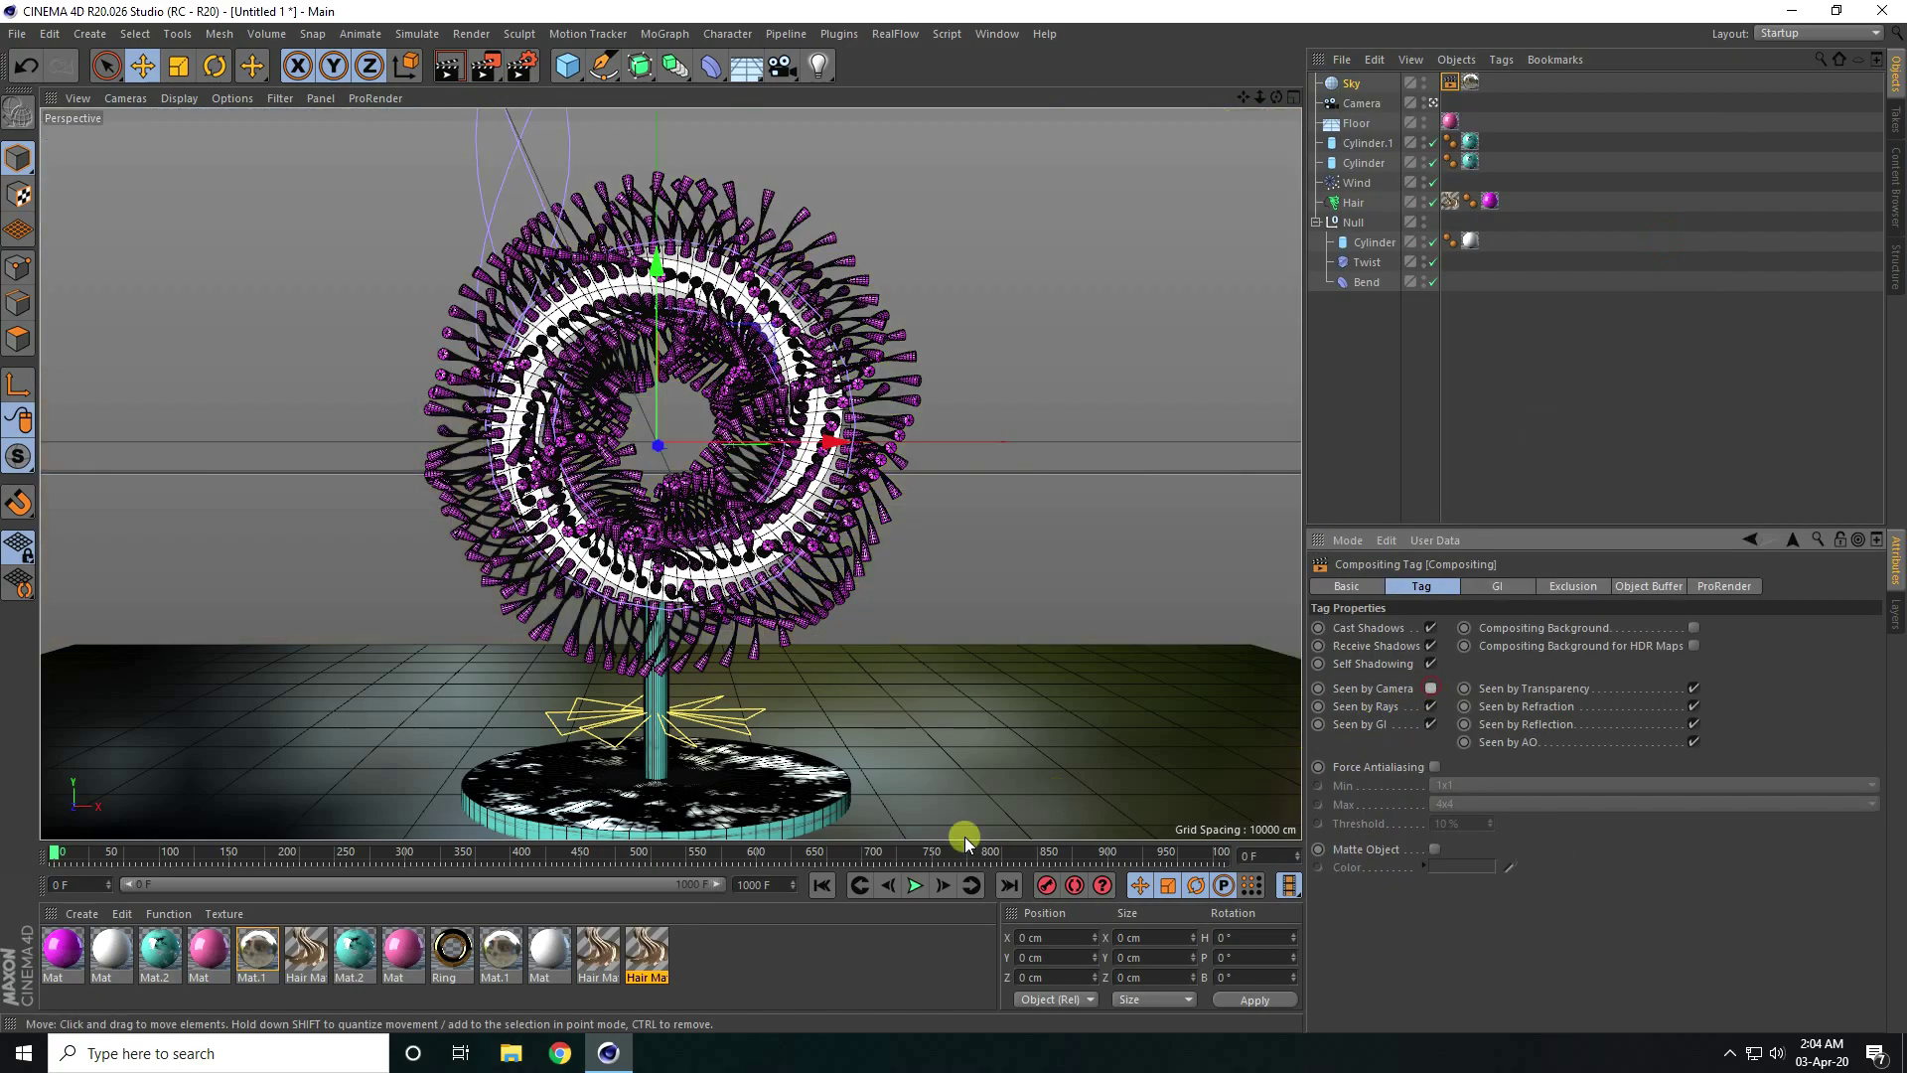
pyautogui.click(491, 68)
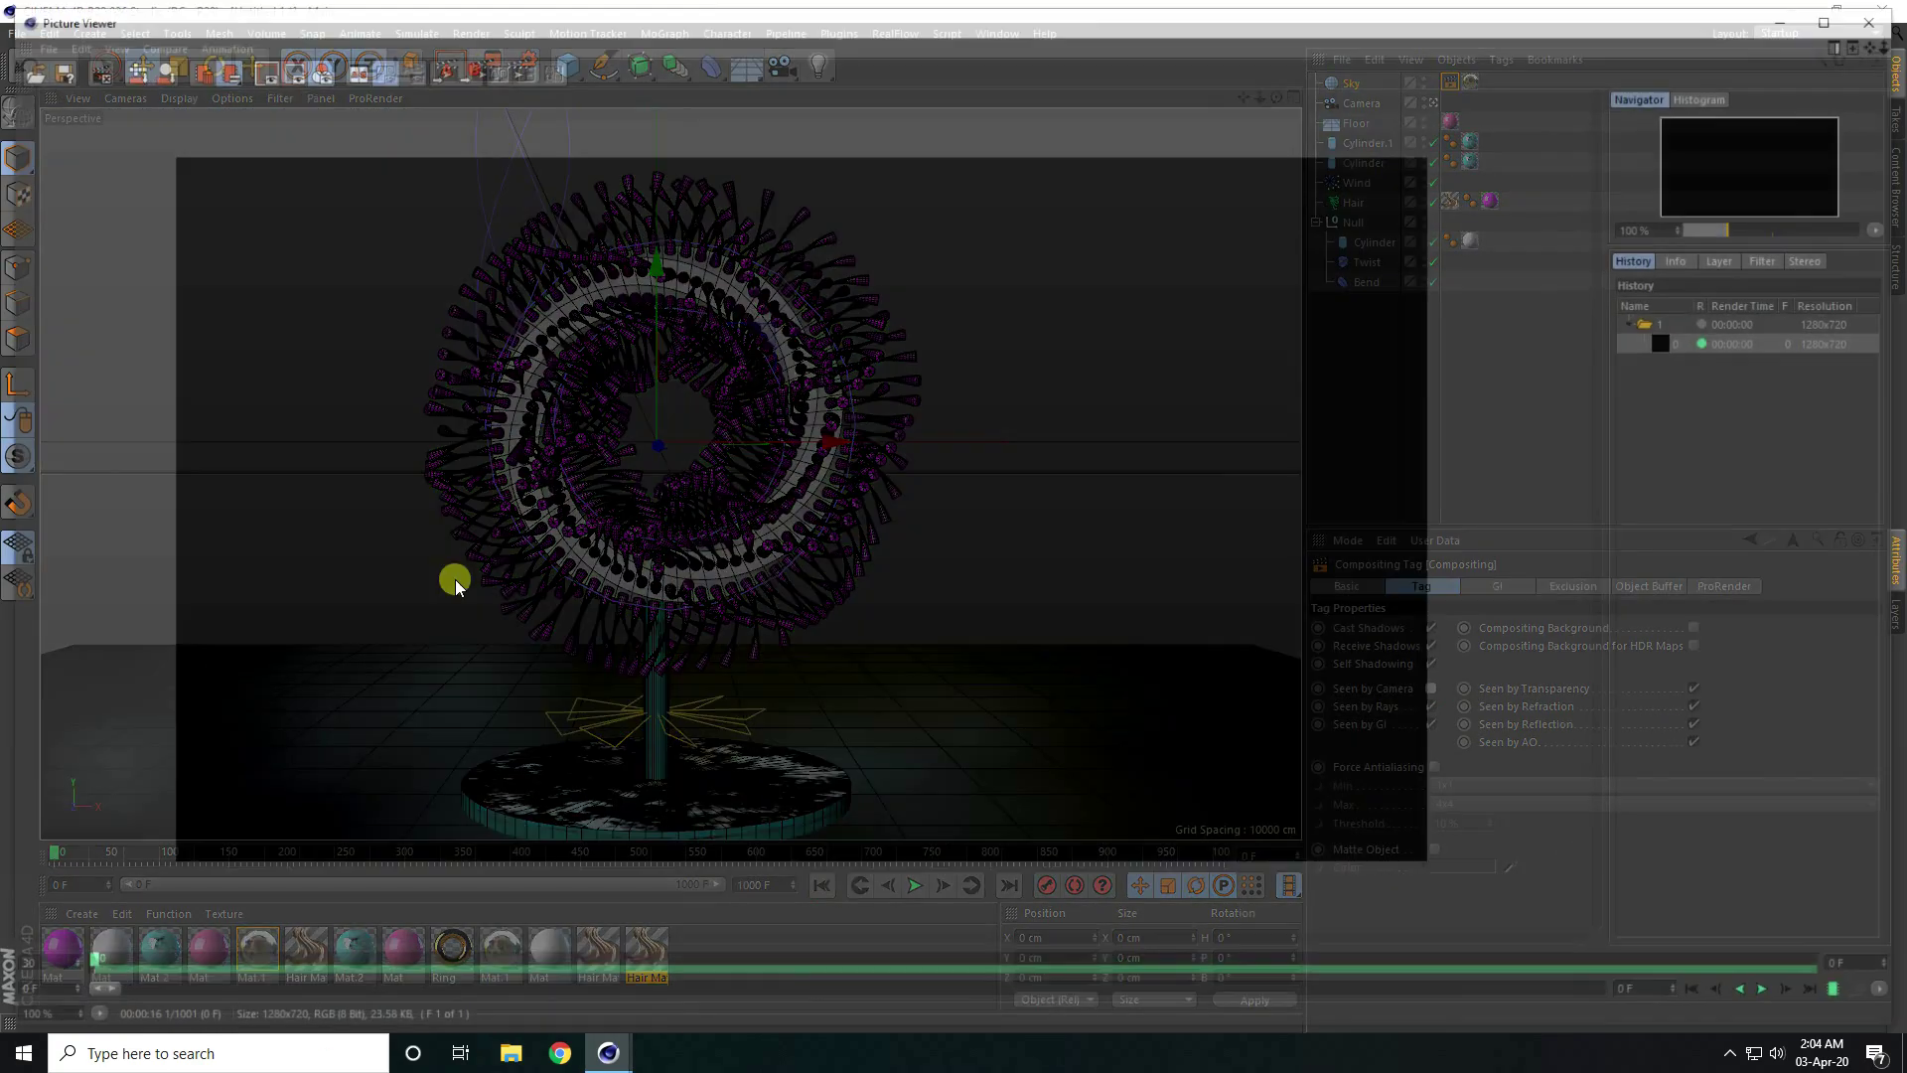